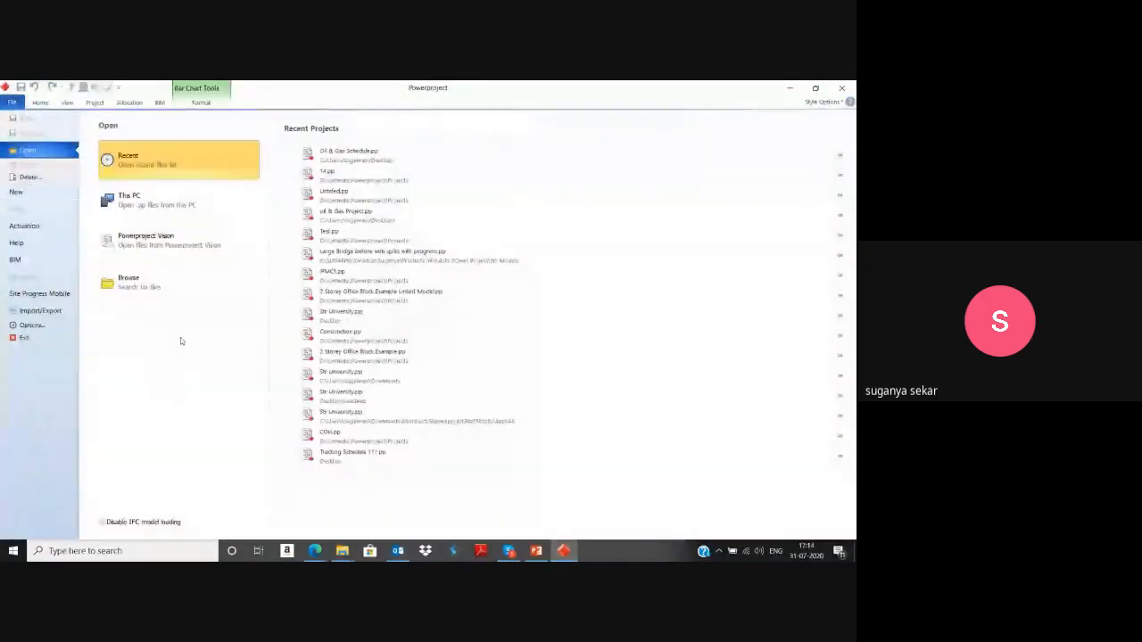
Start a new project based on the Construction Template.
{"action": "left_click", "coordinate": [13, 103]}
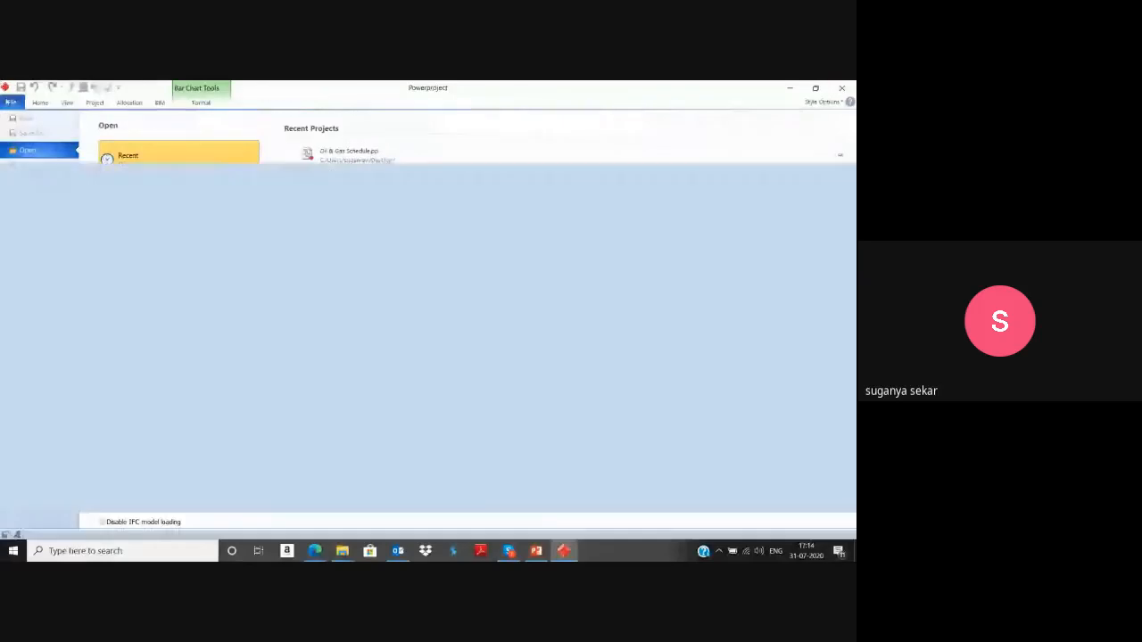
{"action": "left_click", "coordinate": [13, 104]}
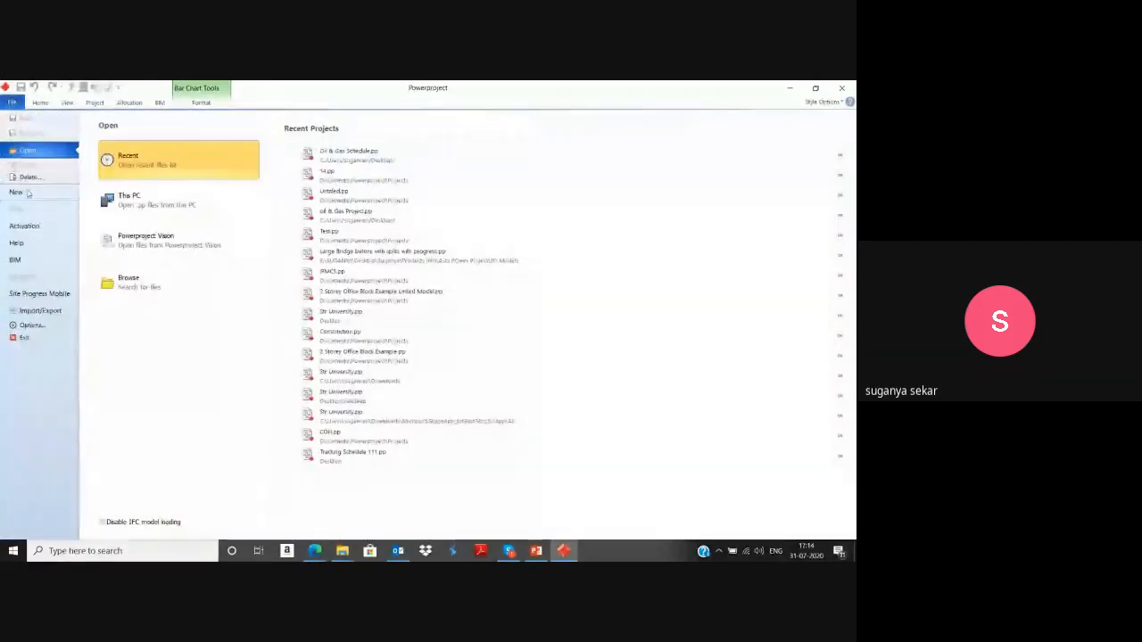
{"action": "left_click", "coordinate": [26, 192]}
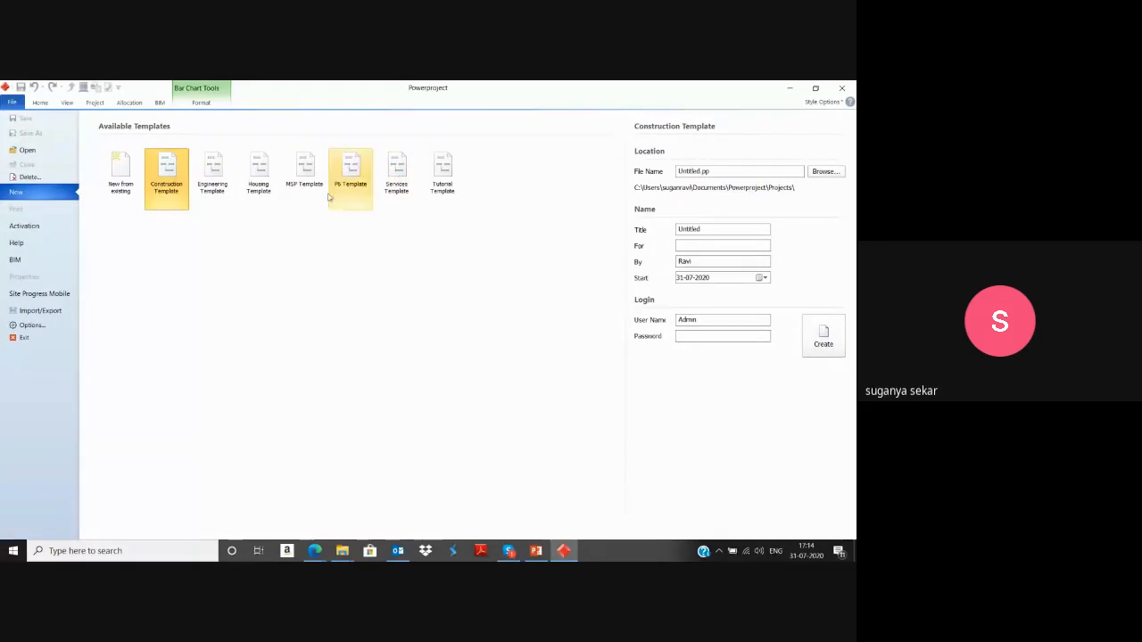
{"action": "left_click", "coordinate": [177, 197]}
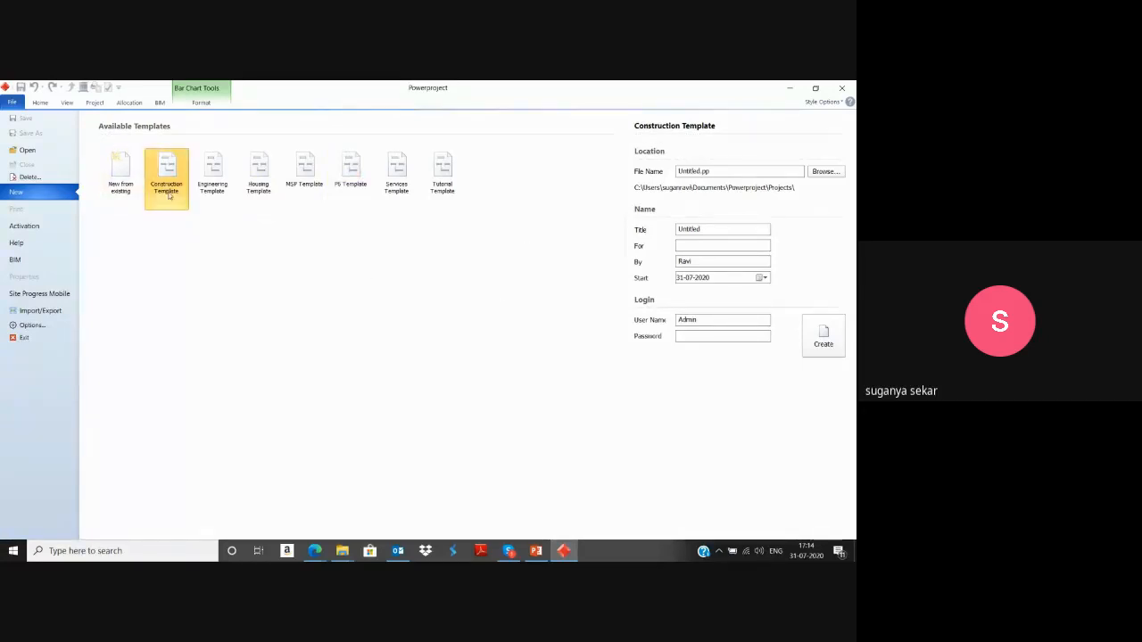
Create the project with the title Construction of Building and the file name 12.pp, overwriting the existing file.
{"action": "left_click_drag", "start_coordinate": [712, 231], "coordinate": [550, 193]}
{"action": "key", "text": "BackSpace"}
{"action": "type", "text": "Co"}
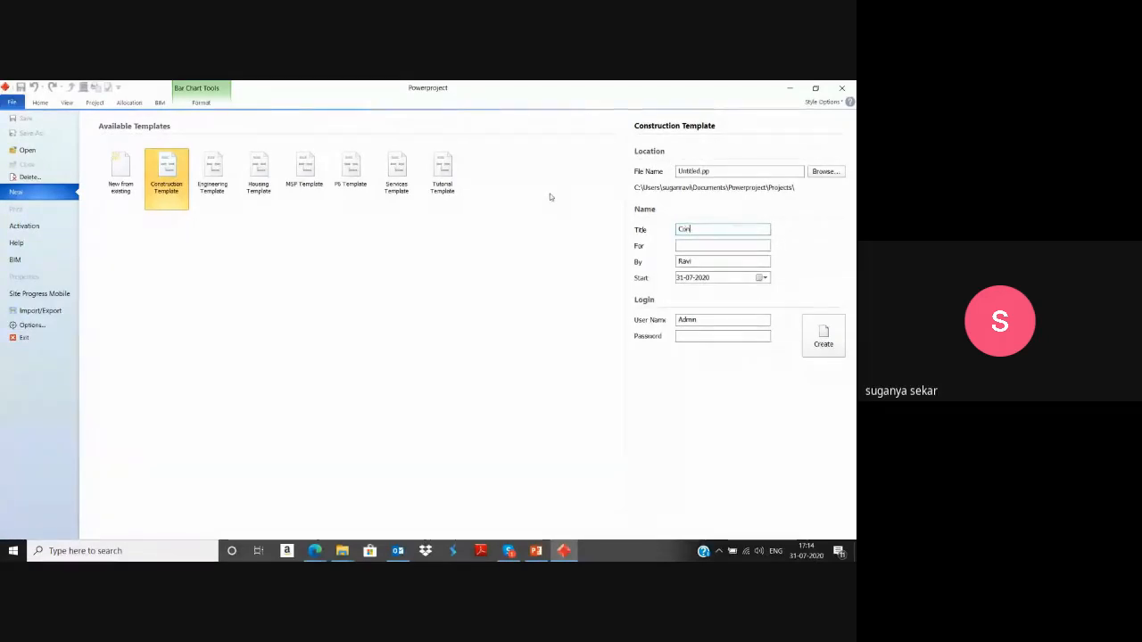
{"action": "type", "text": "nstruction s"}
{"action": "type", "text": "f Bu"}
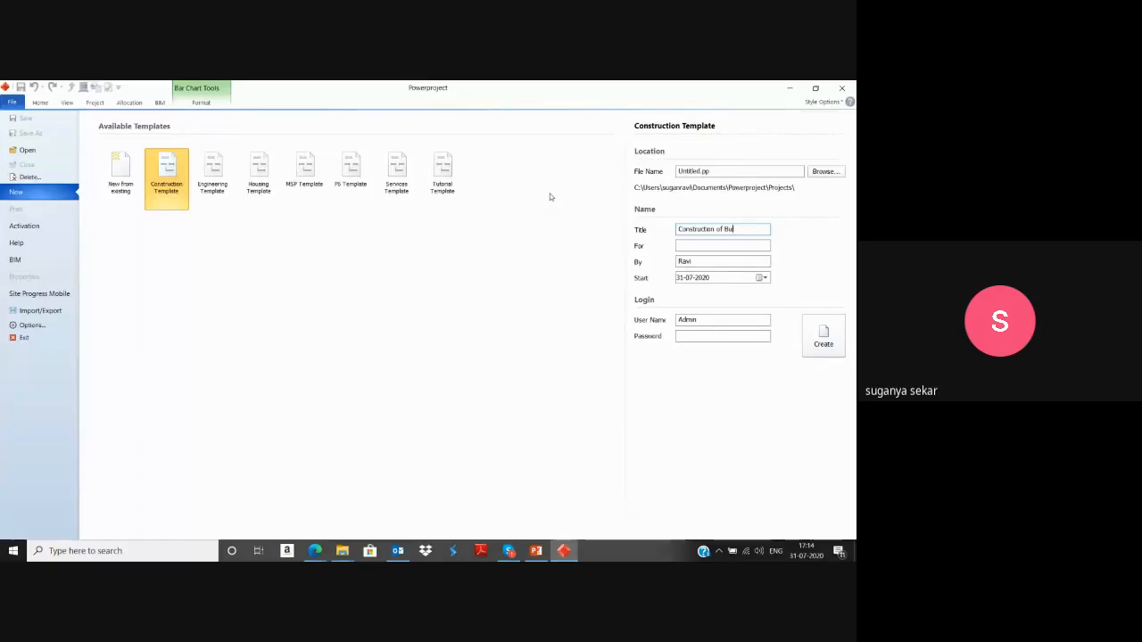
{"action": "key", "text": "BackSpace"}
{"action": "key", "text": "BackSpace"}
{"action": "key", "text": "BackSpace"}
{"action": "type", "text": "ilding"}
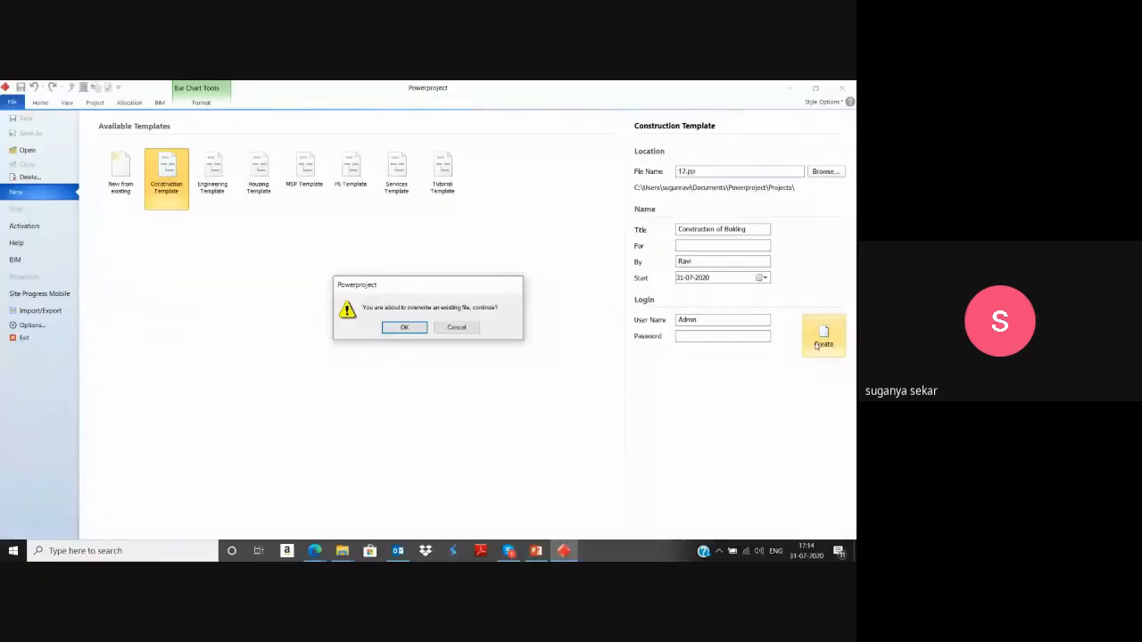
{"action": "left_click", "coordinate": [404, 329]}
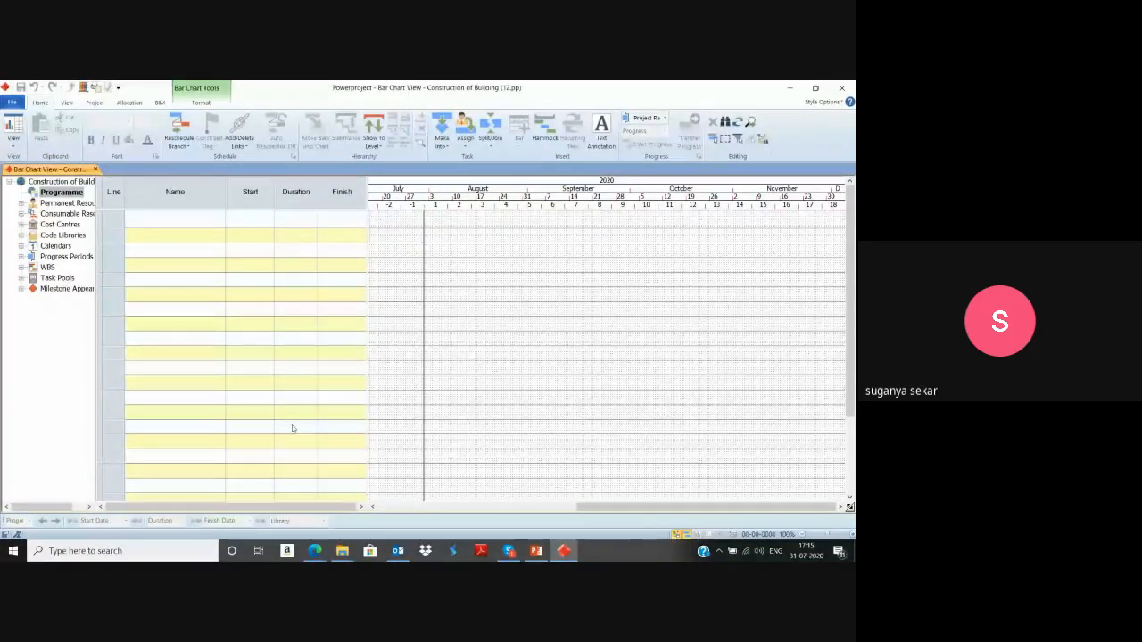
Enter Excavation as the task name in the first row of the bar chart table.
{"action": "left_click", "coordinate": [192, 235]}
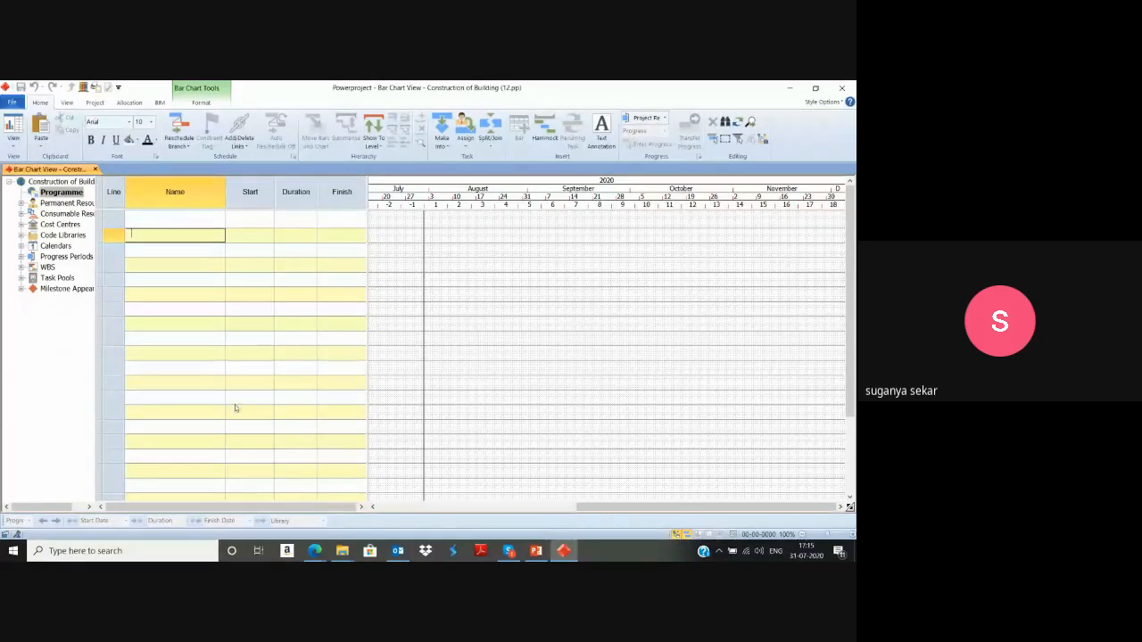
{"action": "left_click", "coordinate": [191, 280]}
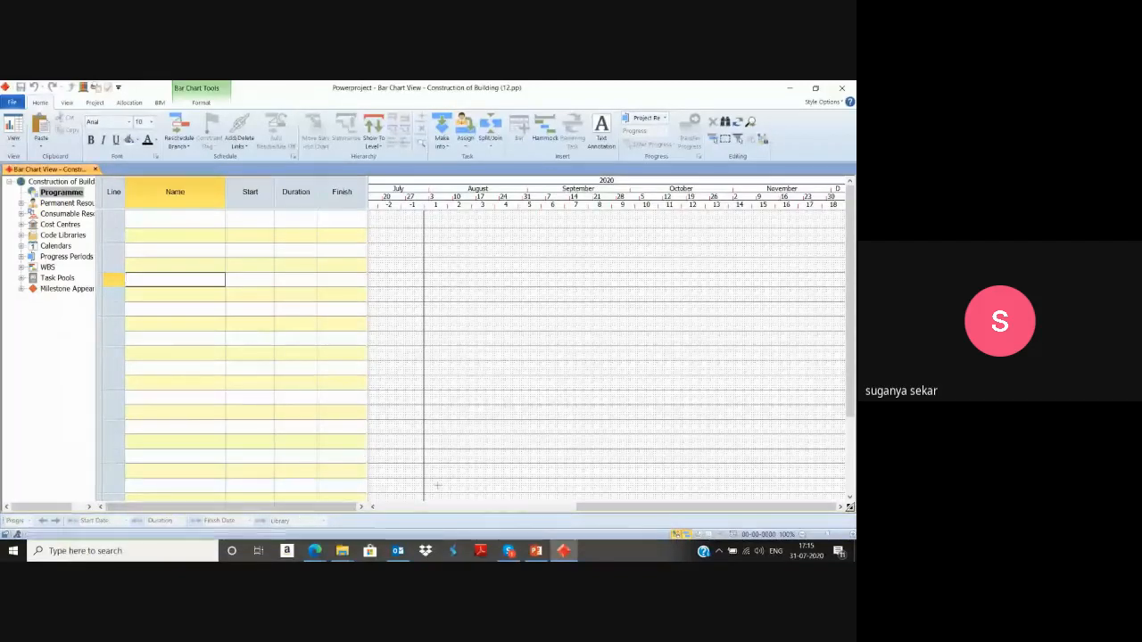
{"action": "left_click", "coordinate": [191, 225]}
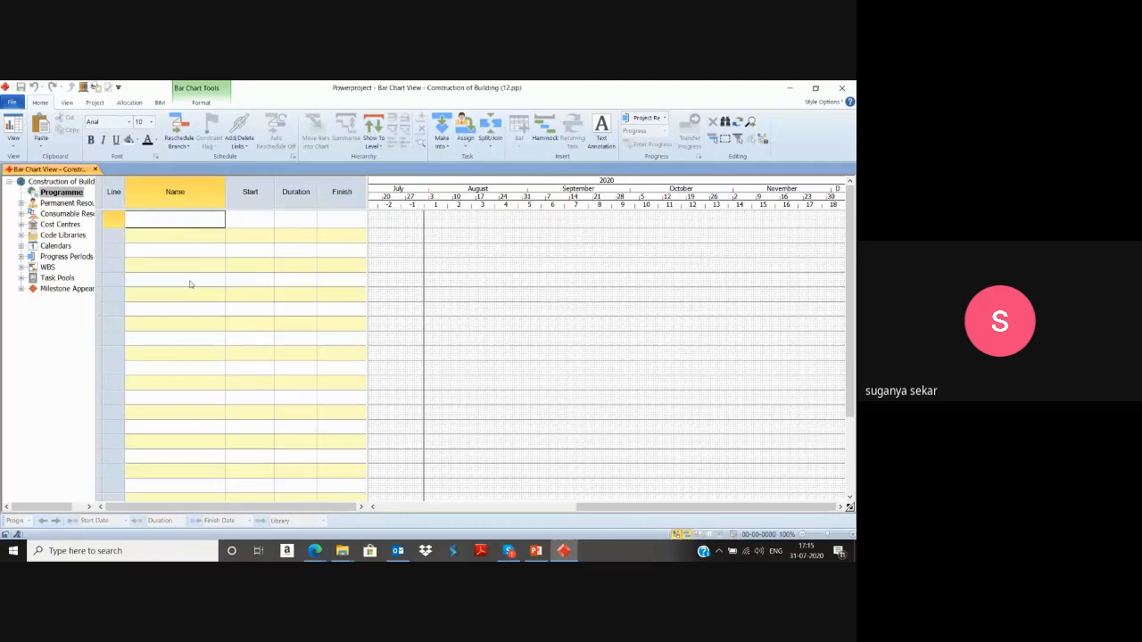
{"action": "type", "text": "Excavation"}
{"action": "key", "text": "Return"}
Add the tasks Foundation and PLinth Beam in the rows below Excavation.
{"action": "type", "text": "F"}
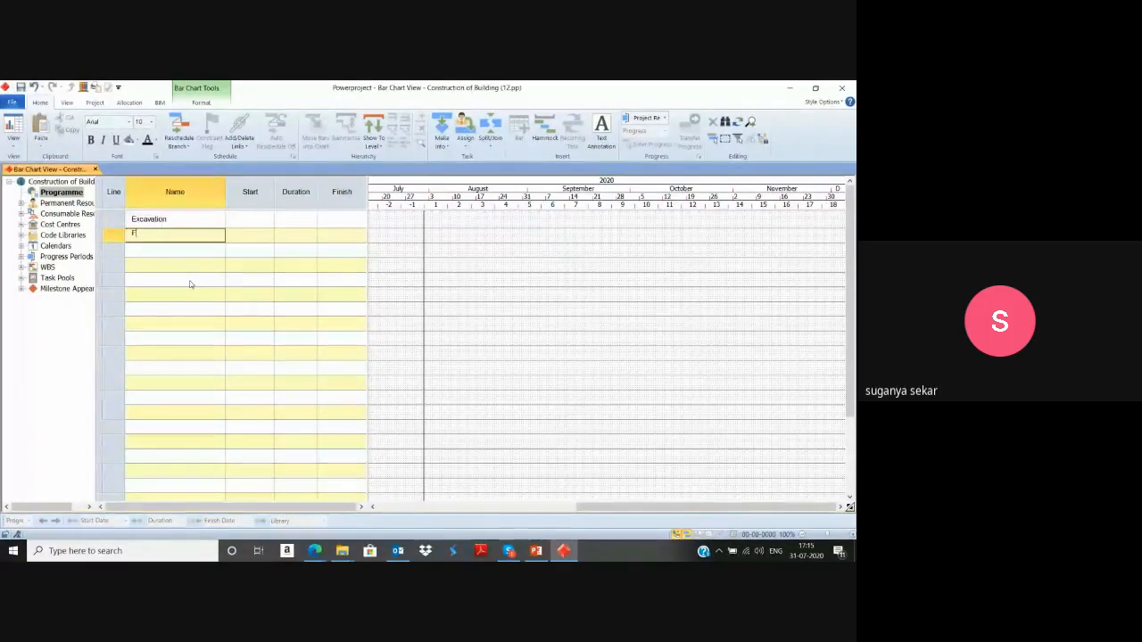
{"action": "type", "text": "ound"}
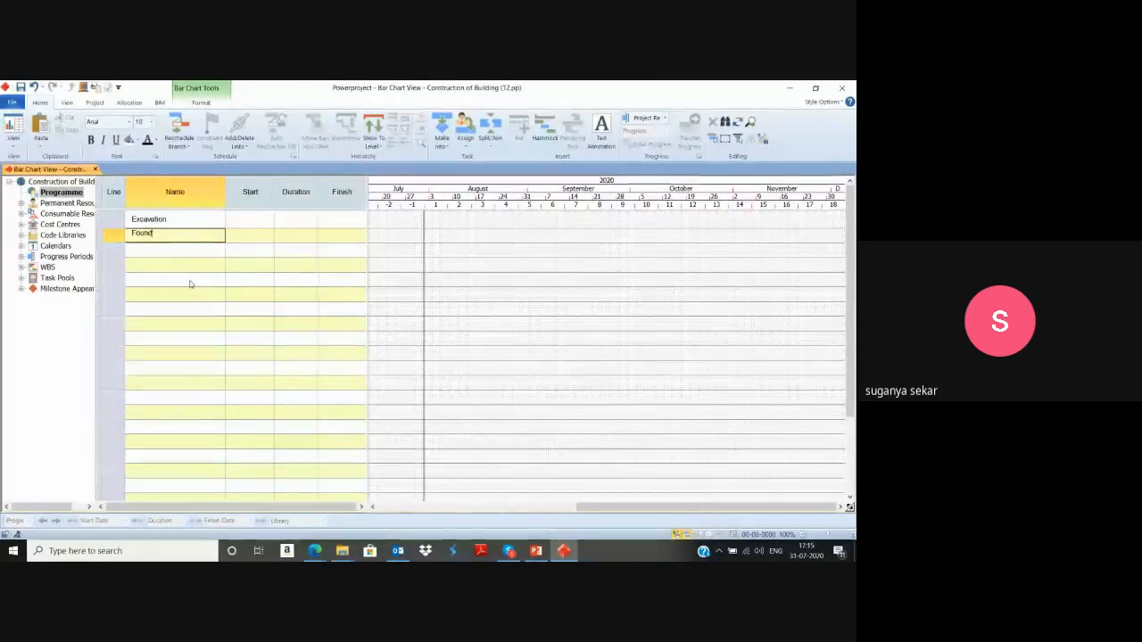
{"action": "type", "text": "ation"}
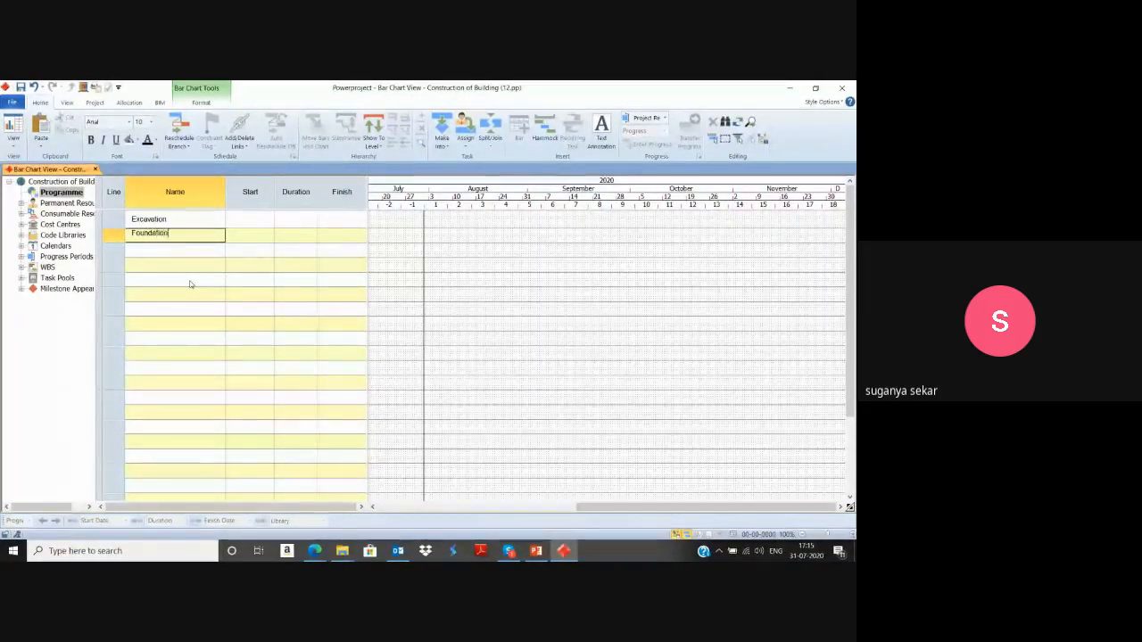
{"action": "key", "text": "Return"}
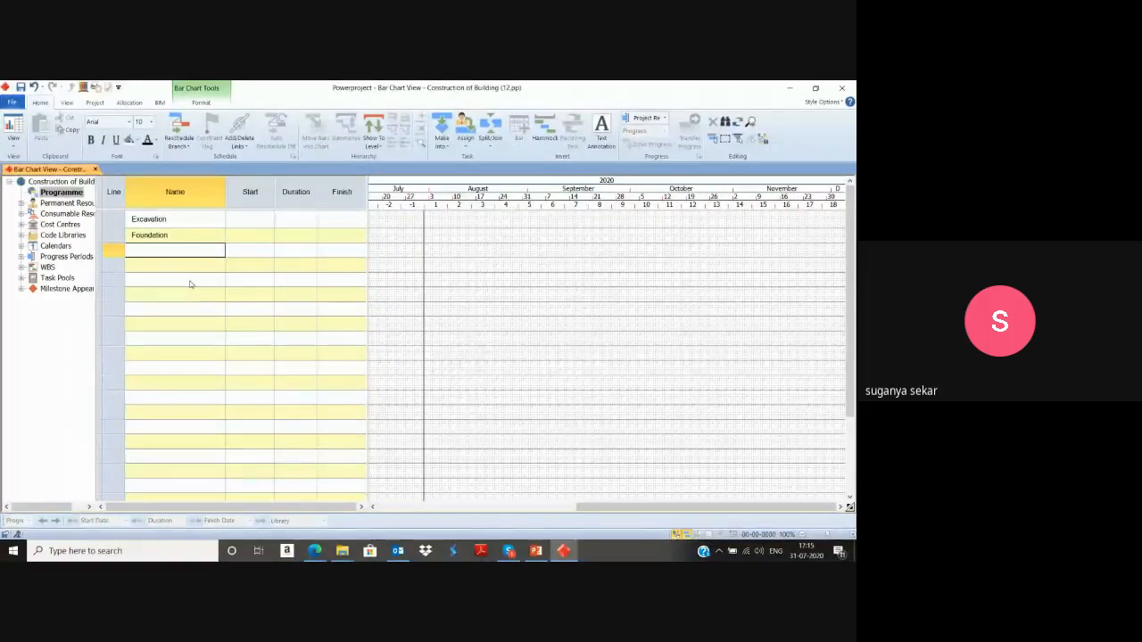
{"action": "type", "text": "Pl"}
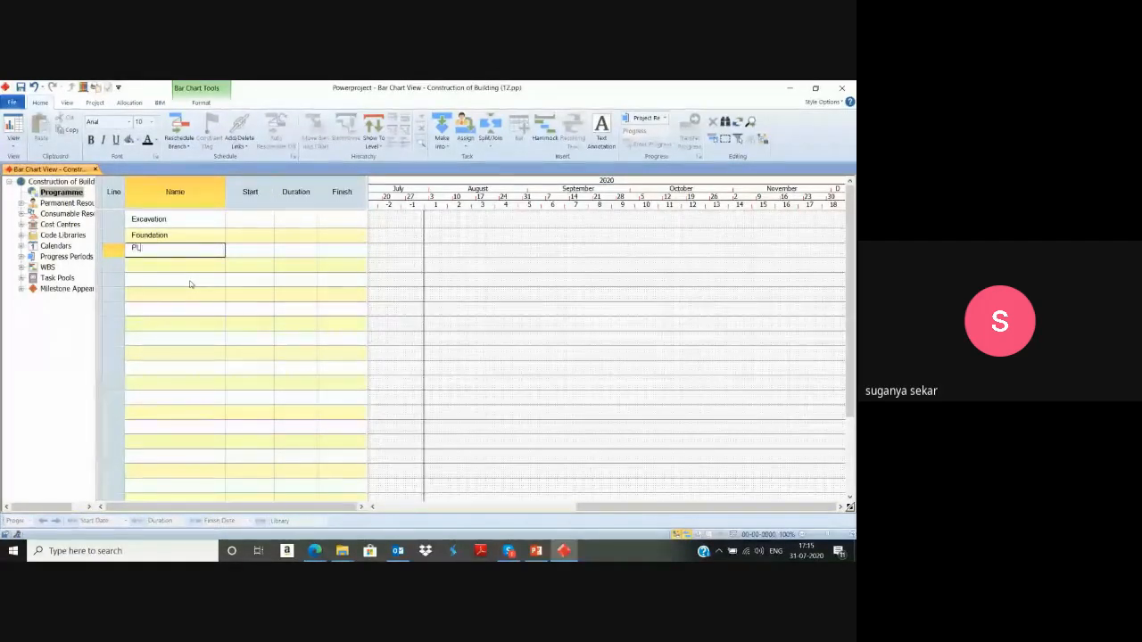
{"action": "type", "text": "inth Beam"}
{"action": "key", "text": "Return"}
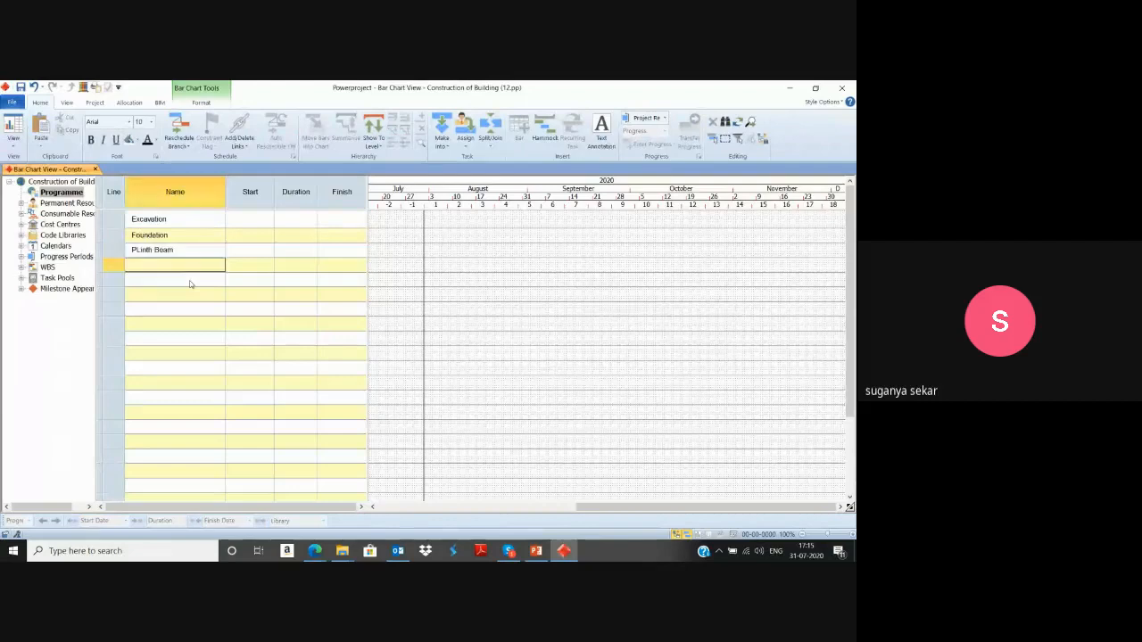
Add the tasks Damp roof Course and Backfilling below PLinth Beam.
{"action": "type", "text": "Damp roof"}
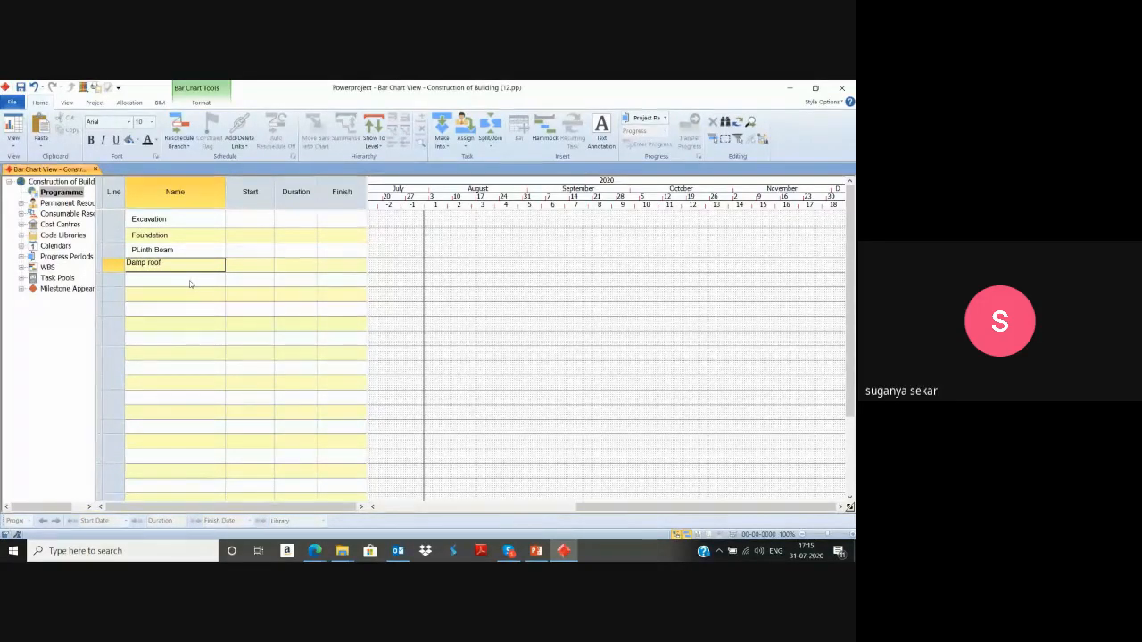
{"action": "type", "text": " Cpu"}
{"action": "key", "text": "BackSpace"}
{"action": "key", "text": "BackSpace"}
{"action": "key", "text": "BackSpace"}
{"action": "type", "text": "o"}
{"action": "key", "text": "Return"}
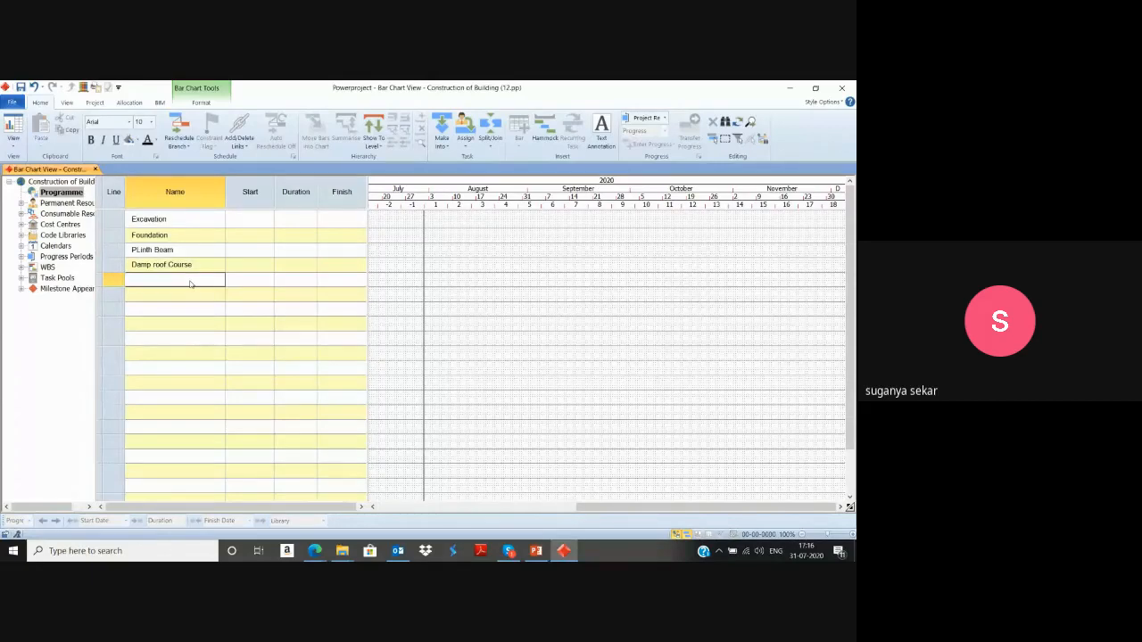
{"action": "type", "text": "Backfilling"}
{"action": "key", "text": "Return"}
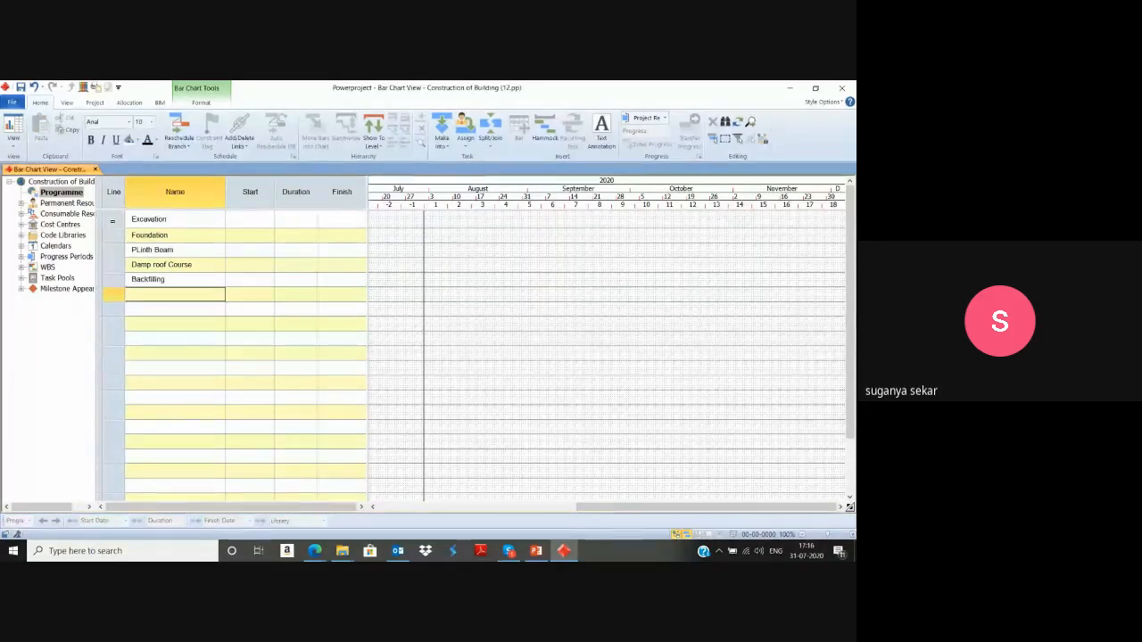
Set the duration of Excavation to 7 days and of Foundation to 8 days.
{"action": "left_click", "coordinate": [111, 222]}
{"action": "left_click", "coordinate": [294, 219]}
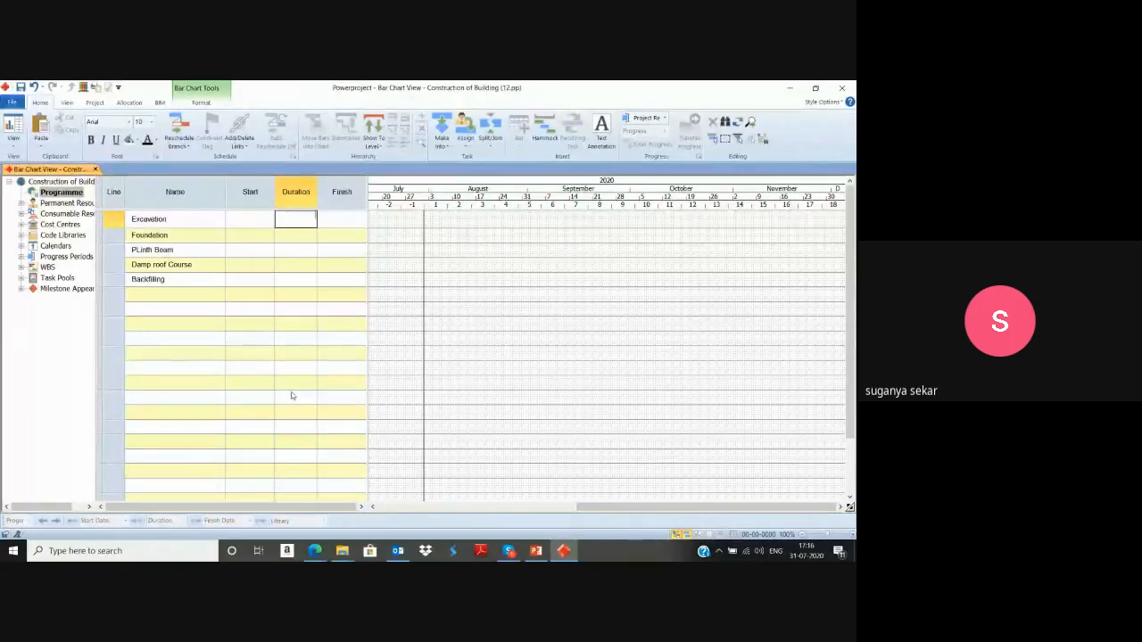
{"action": "type", "text": "7"}
{"action": "key", "text": "Return"}
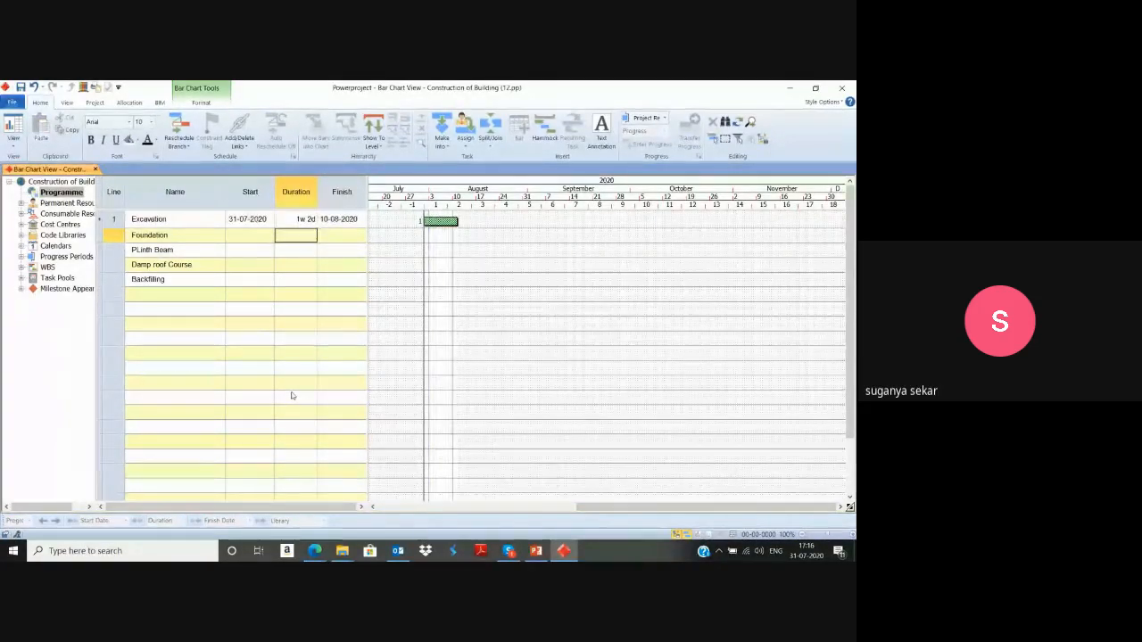
{"action": "type", "text": "8"}
{"action": "key", "text": "Return"}
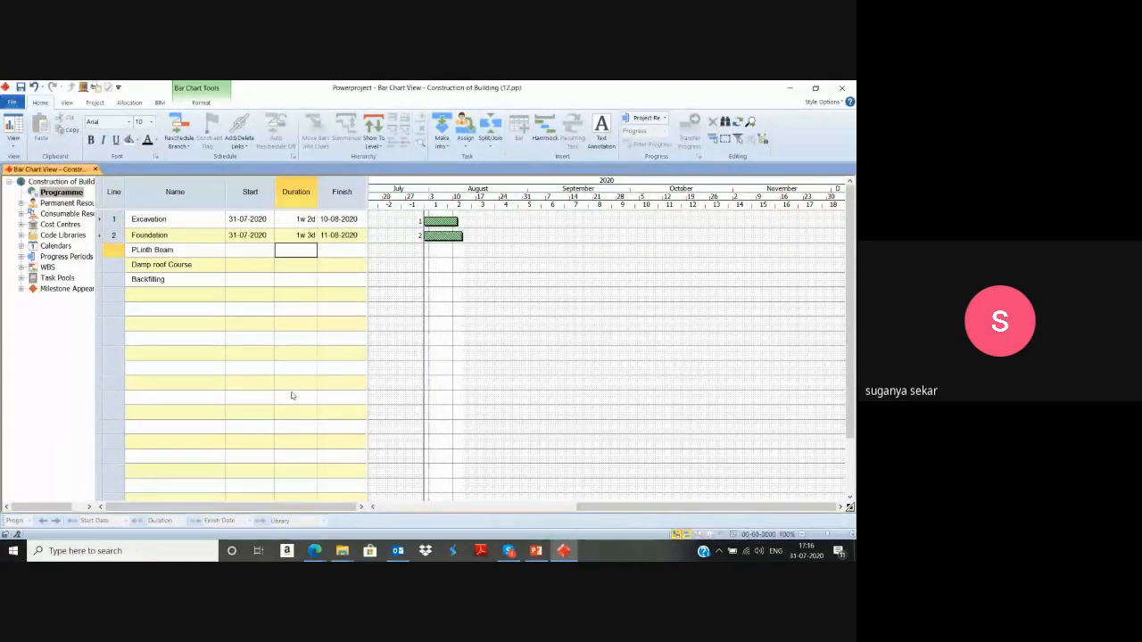
Set the durations of PLinth Beam, Damp roof Course and Backfilling to 4, 5 and 2 days.
{"action": "type", "text": "4"}
{"action": "key", "text": "Return"}
{"action": "type", "text": "5"}
{"action": "key", "text": "Return"}
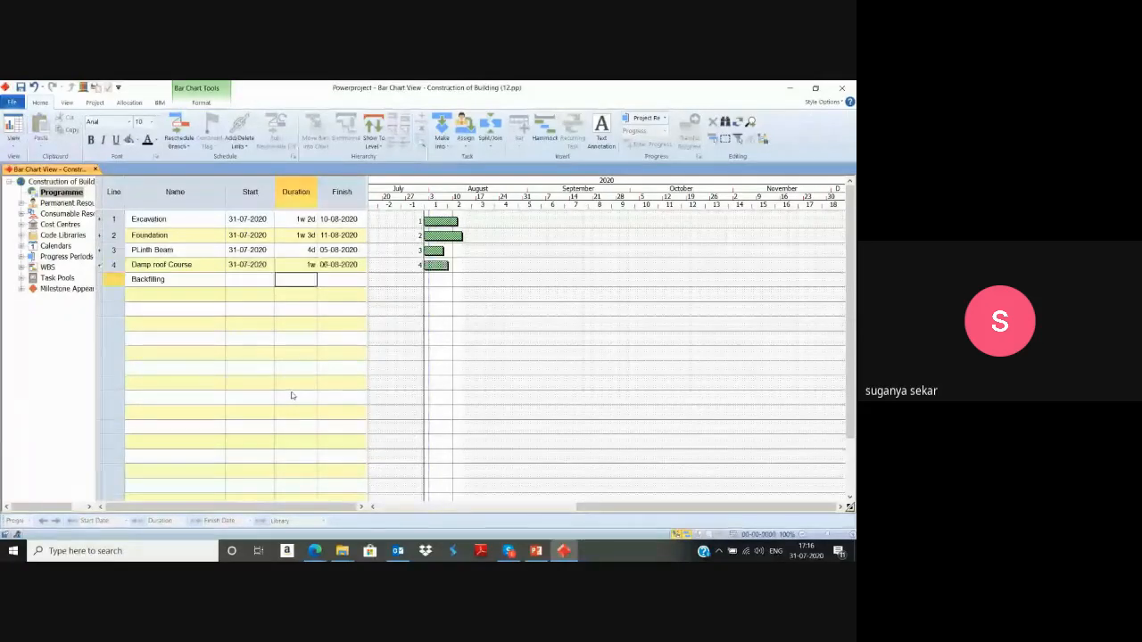
{"action": "type", "text": "2"}
{"action": "key", "text": "Return"}
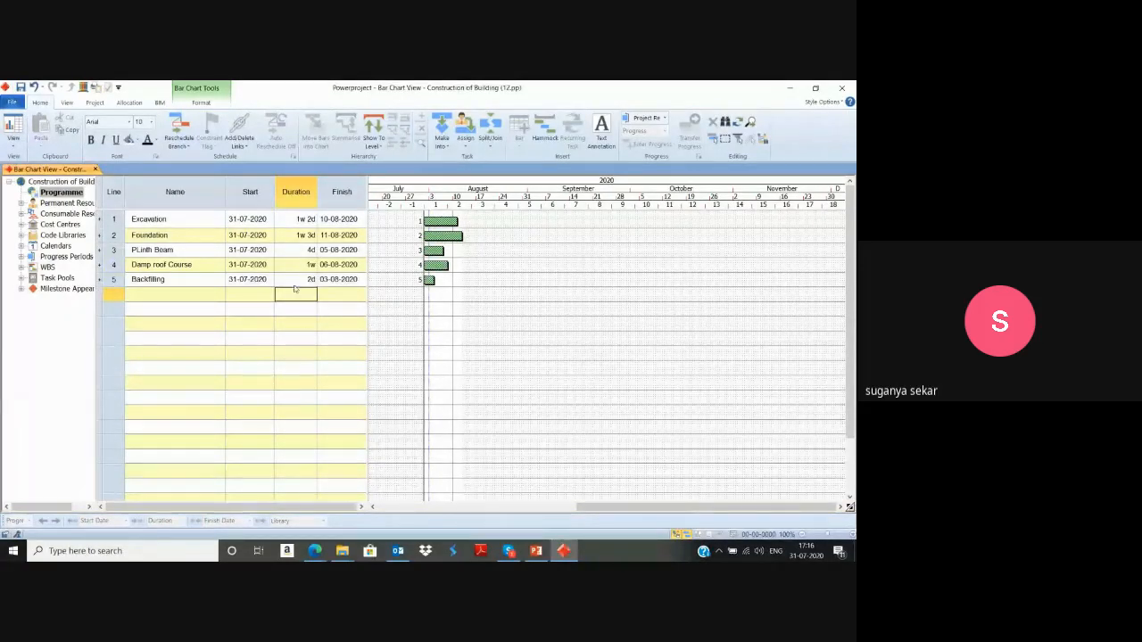
Summarise the five tasks from Excavation to Backfilling under a new summary task.
{"action": "left_click", "coordinate": [113, 219]}
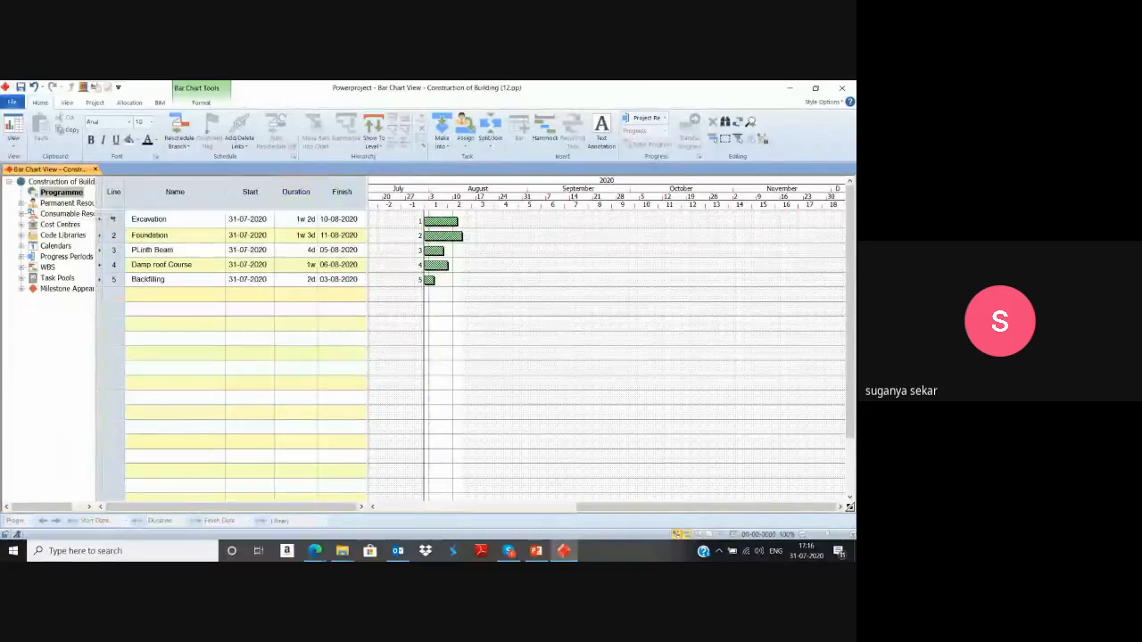
{"action": "left_click_drag", "start_coordinate": [113, 218], "coordinate": [113, 279]}
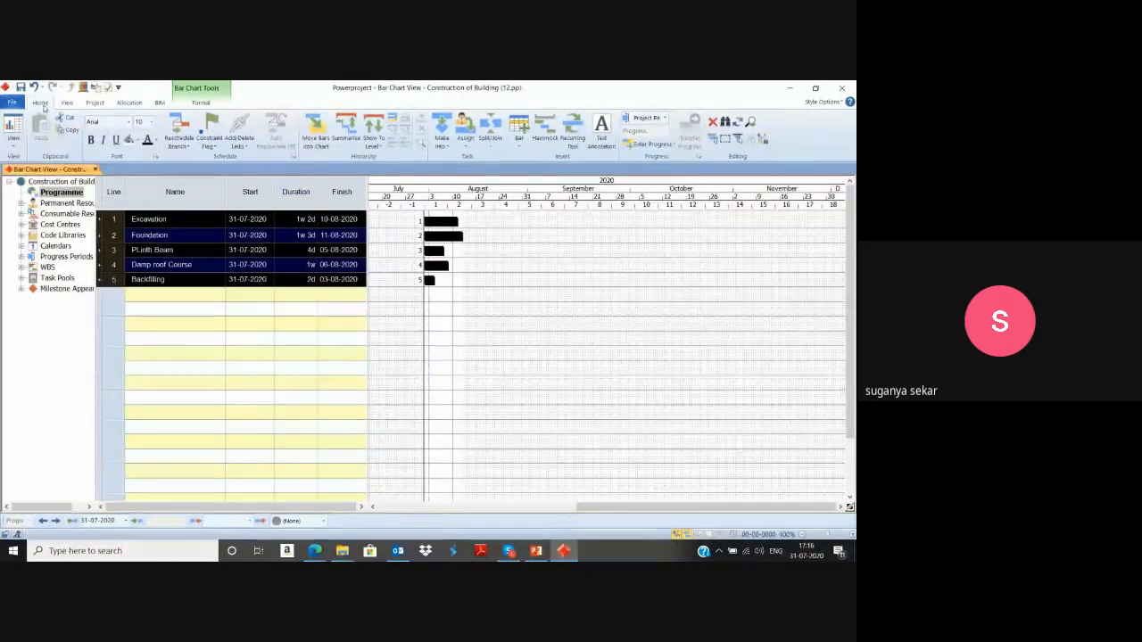
{"action": "left_click", "coordinate": [344, 143]}
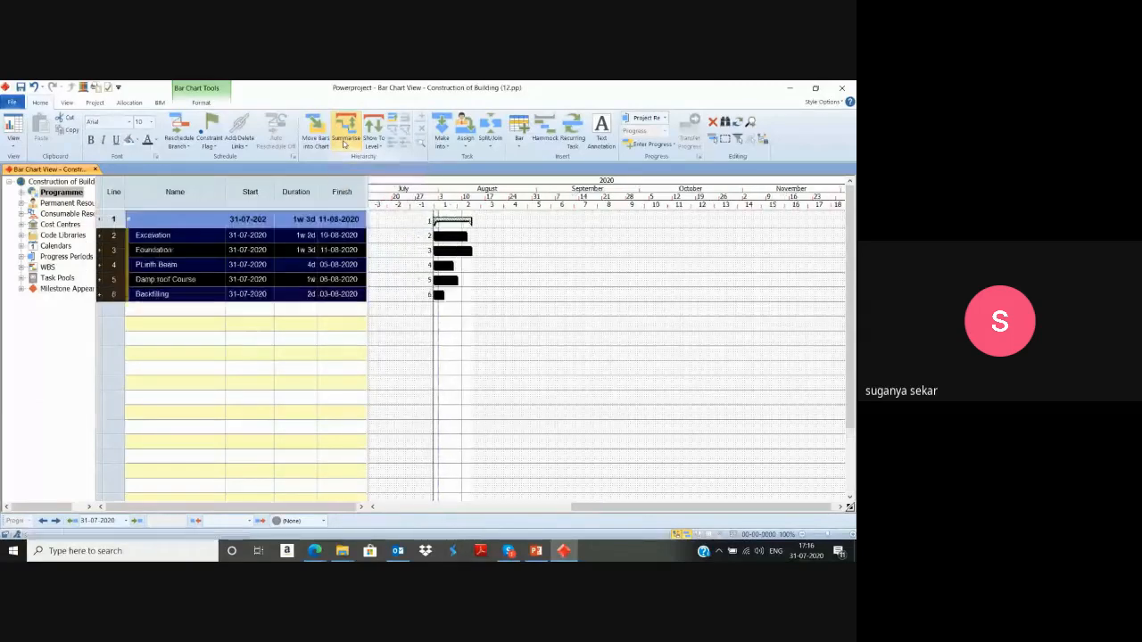
{"action": "left_click", "coordinate": [183, 352]}
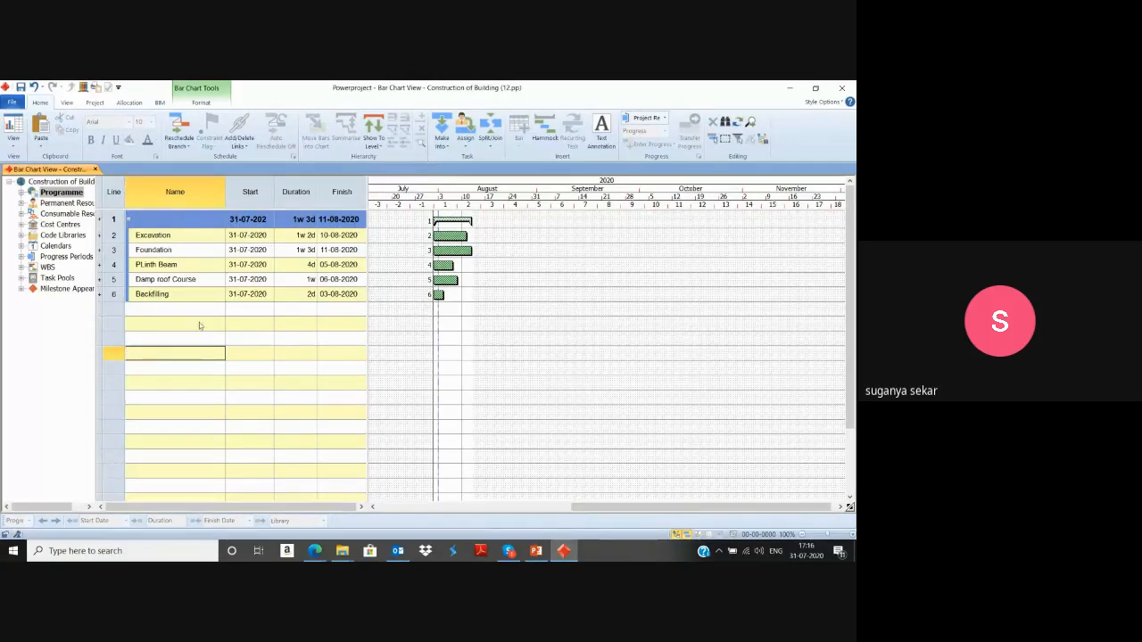
Name the new summary task Sub Structures.
{"action": "left_click", "coordinate": [175, 220]}
{"action": "type", "text": "Sub"}
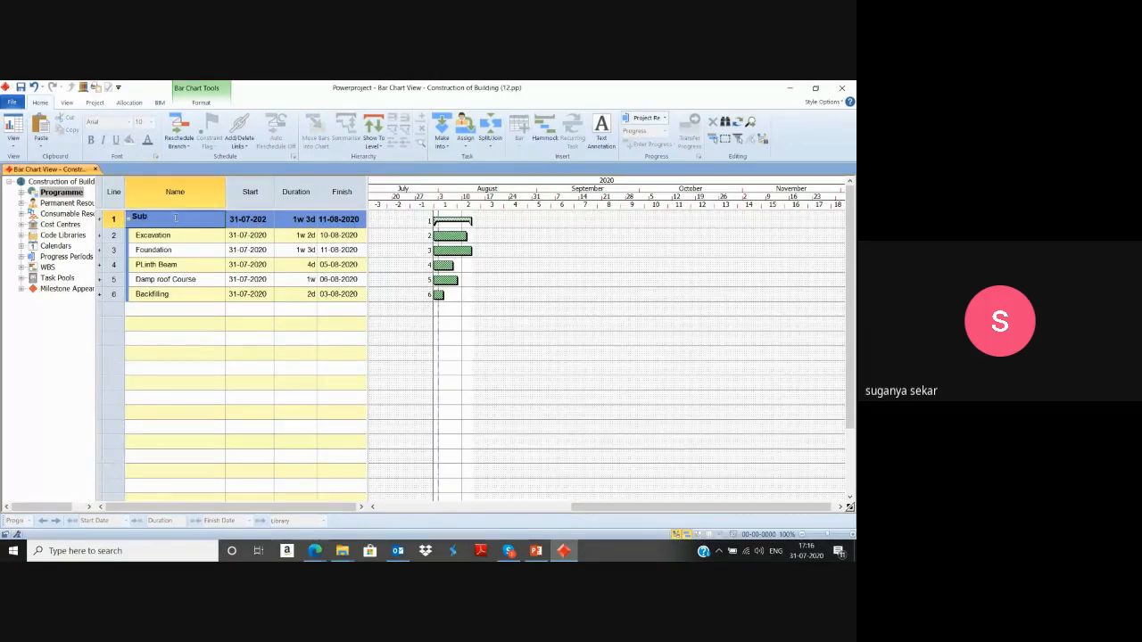
{"action": "type", "text": " Struc"}
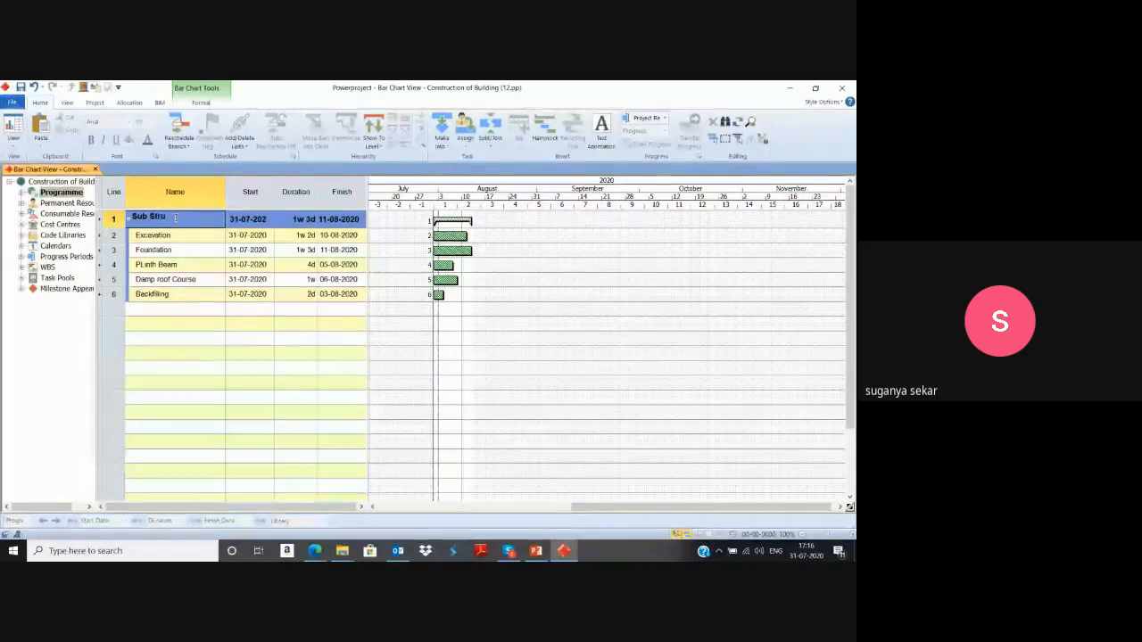
{"action": "type", "text": "tures"}
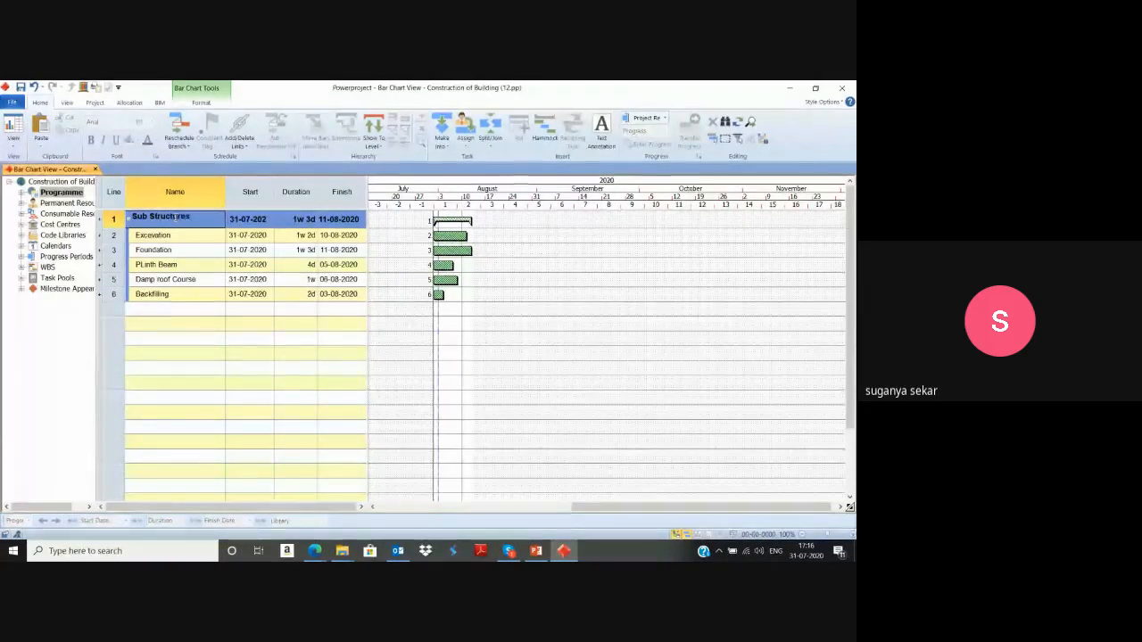
{"action": "key", "text": "Return"}
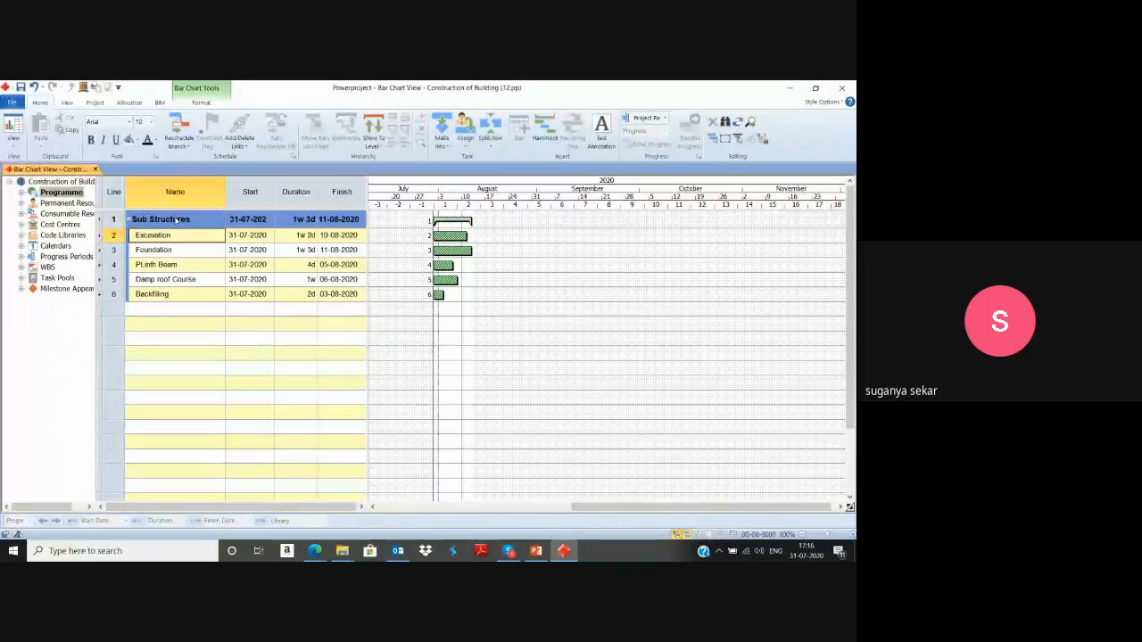
Add a task named Column in the empty row below Backfilling.
{"action": "left_click", "coordinate": [167, 307]}
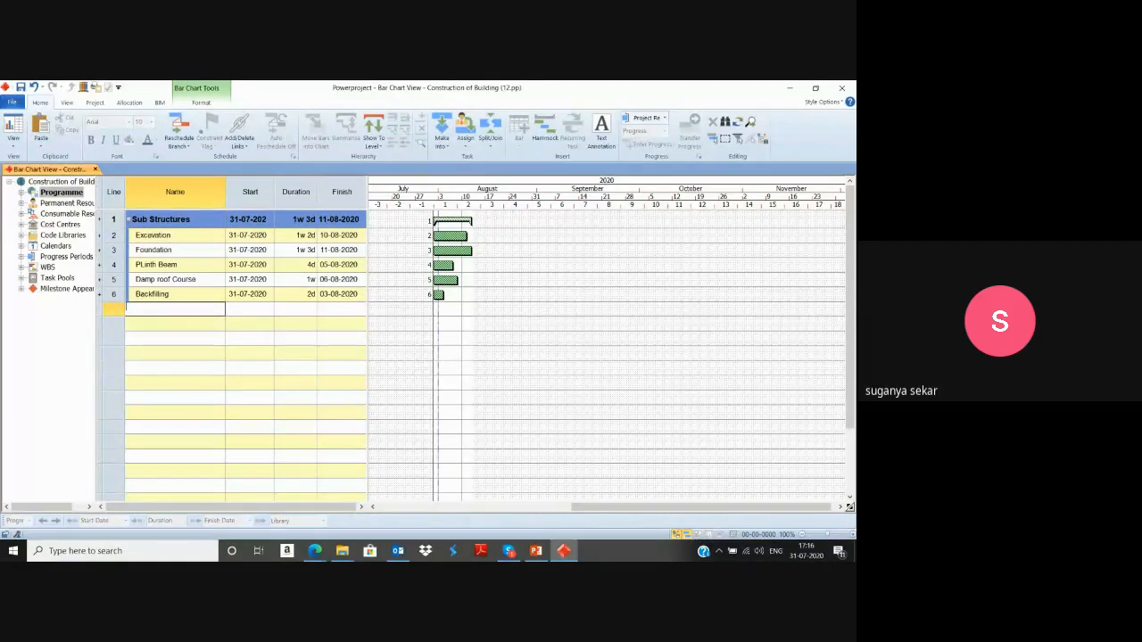
{"action": "type", "text": "Column"}
{"action": "key", "text": "Return"}
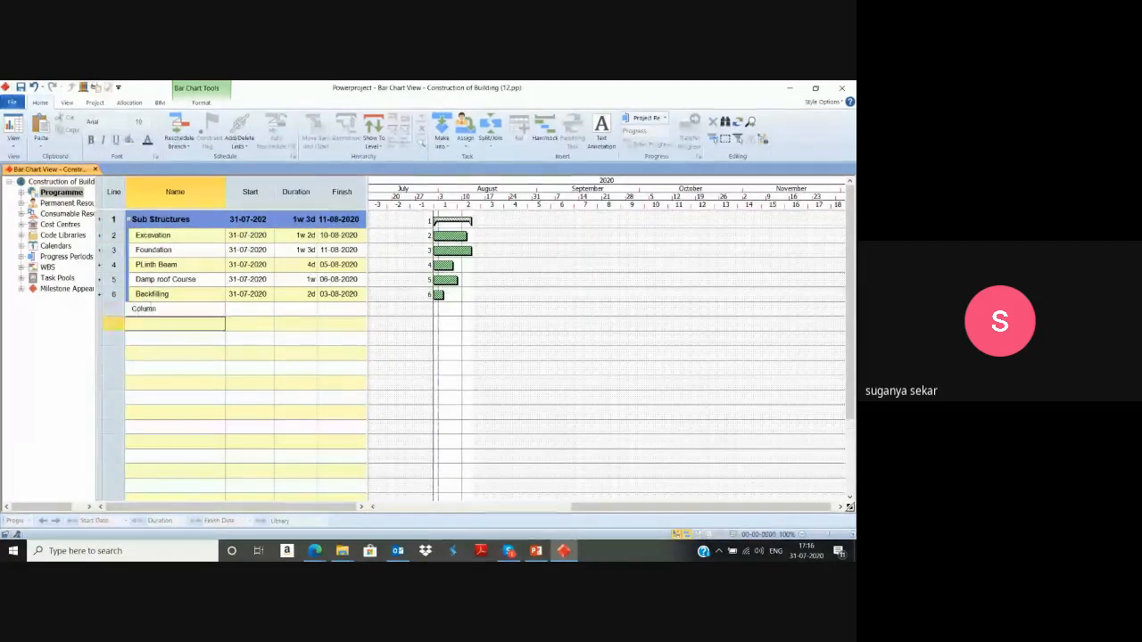
Add tasks named Beam, Slab and Brickwork in the rows below Column.
{"action": "type", "text": "Beam"}
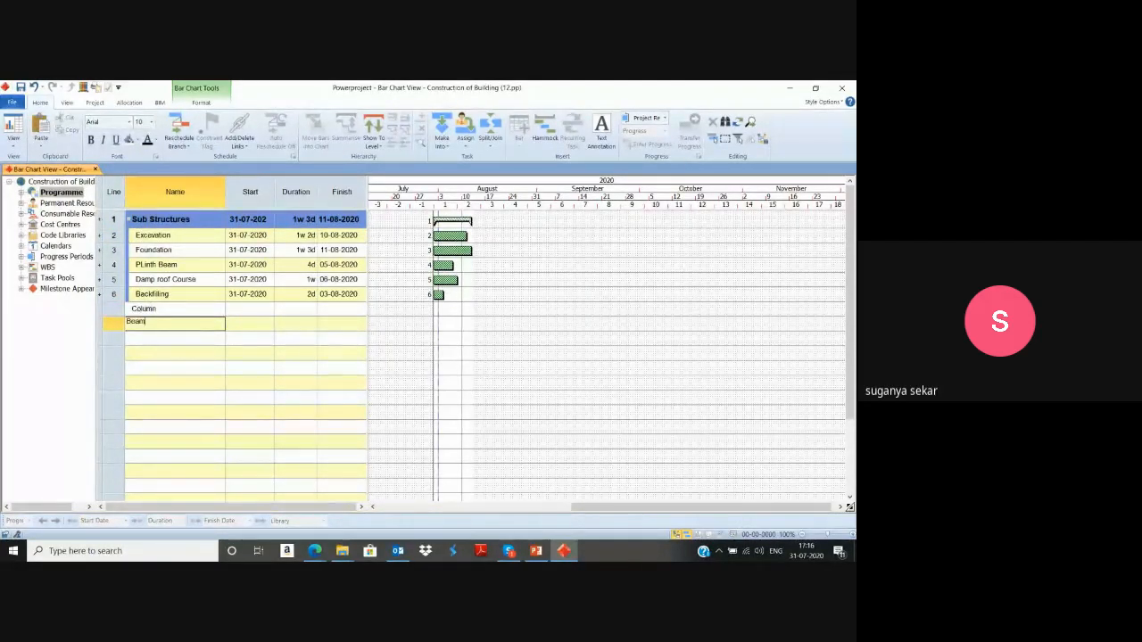
{"action": "key", "text": "Return"}
{"action": "type", "text": "Slab"}
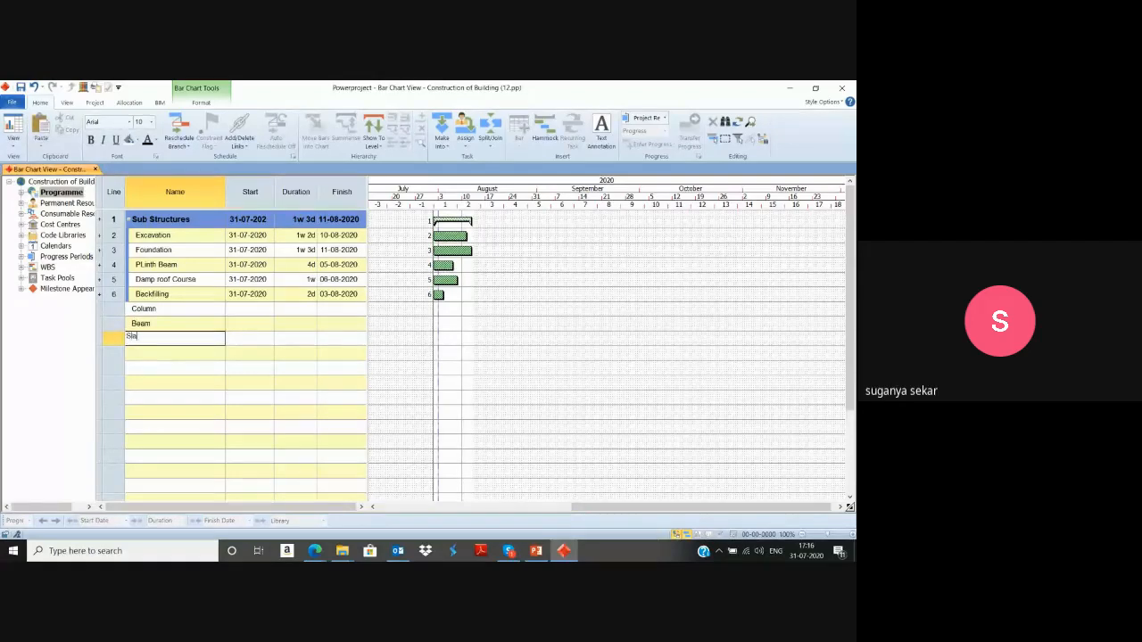
{"action": "key", "text": "Return"}
{"action": "type", "text": "B"}
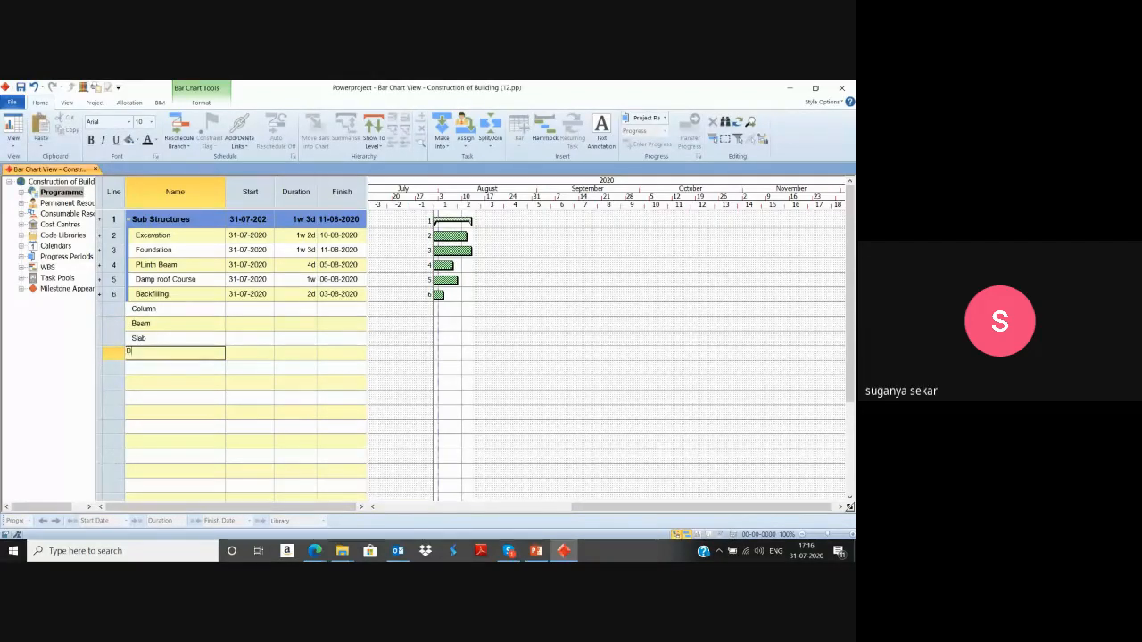
{"action": "type", "text": "rickwork"}
{"action": "key", "text": "Return"}
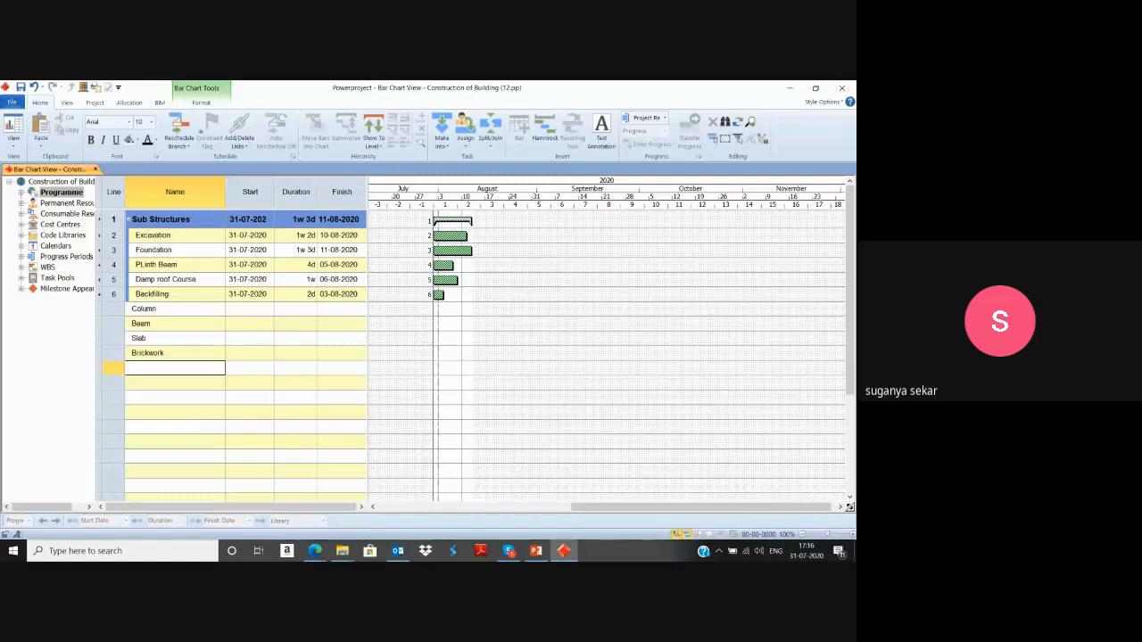
Add tasks named PLastering, TIling and Painting in the rows below Brickwork.
{"action": "type", "text": "Plastering"}
{"action": "key", "text": "Return"}
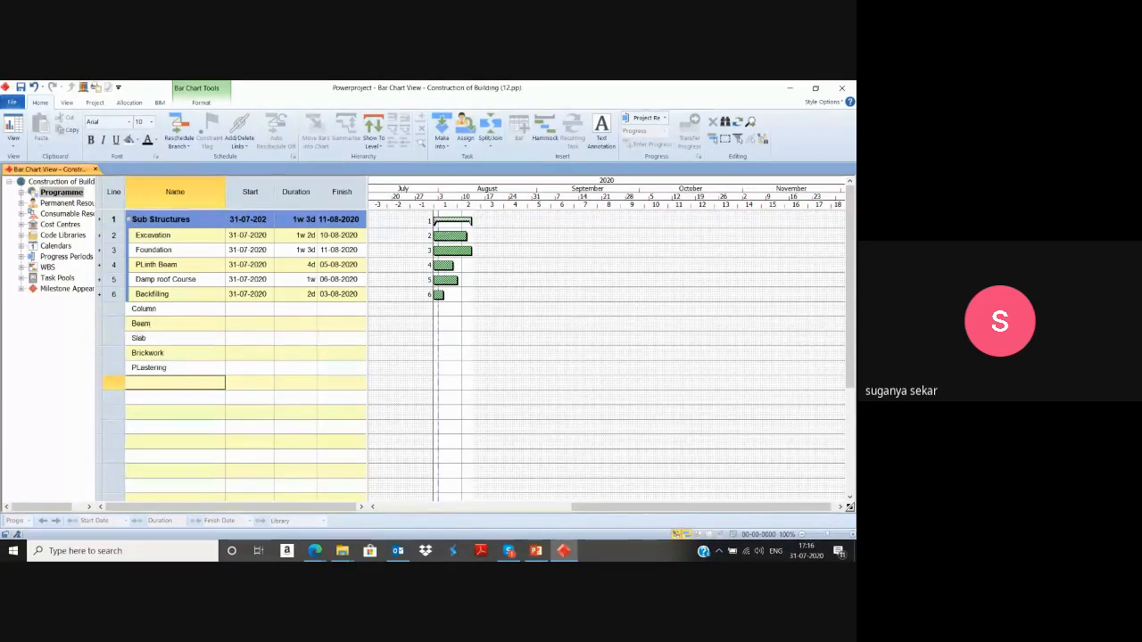
{"action": "type", "text": "Tiling"}
{"action": "key", "text": "Return"}
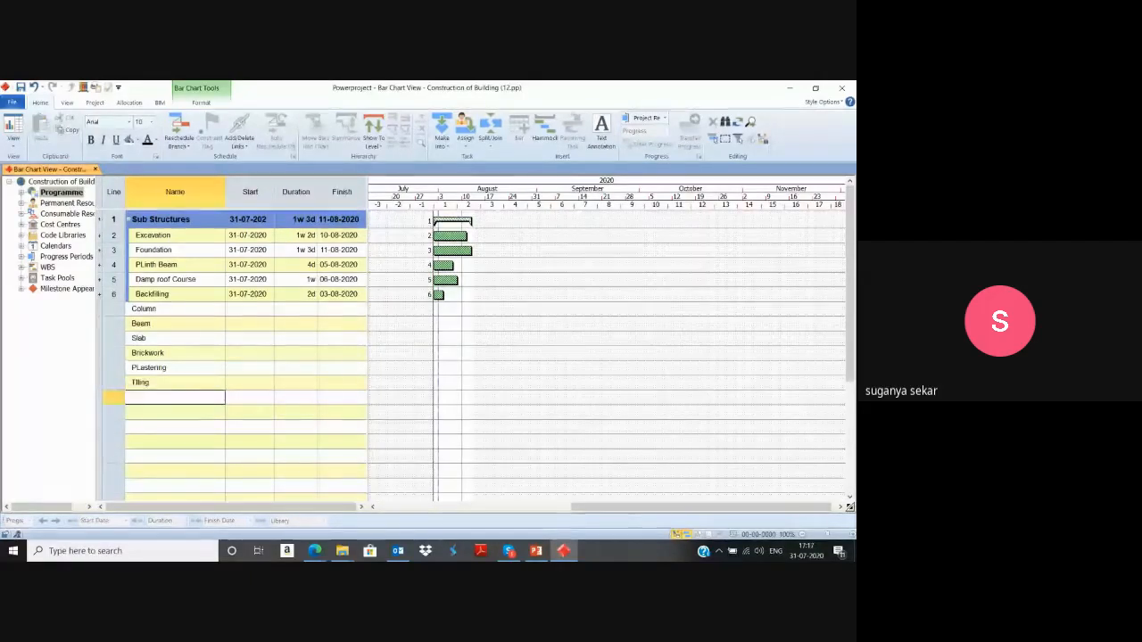
{"action": "type", "text": "Paint"}
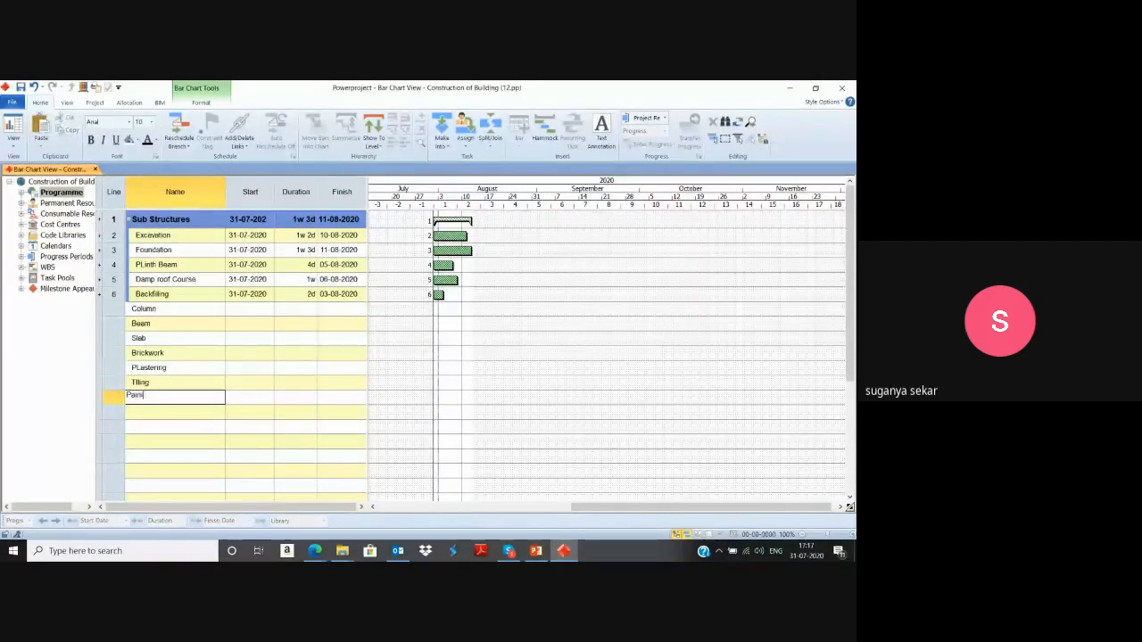
{"action": "type", "text": "ing"}
{"action": "key", "text": "Return"}
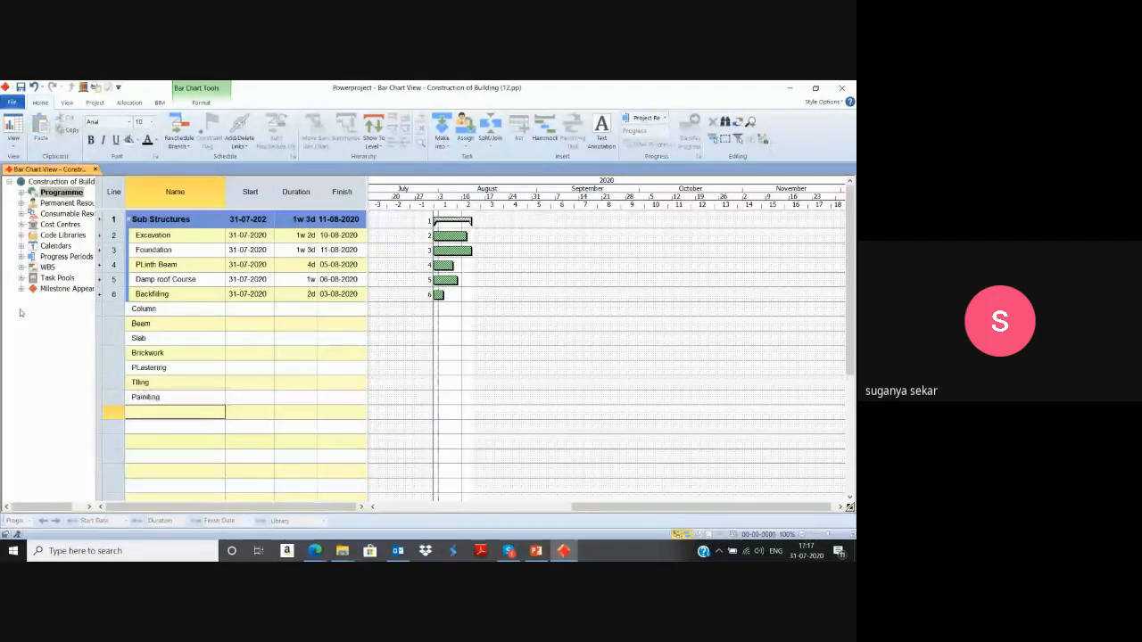
Summarise the seven tasks from Column to Painting under a new summary task named SuperStructures.
{"action": "left_click_drag", "start_coordinate": [121, 310], "coordinate": [122, 397]}
{"action": "left_click", "coordinate": [344, 125]}
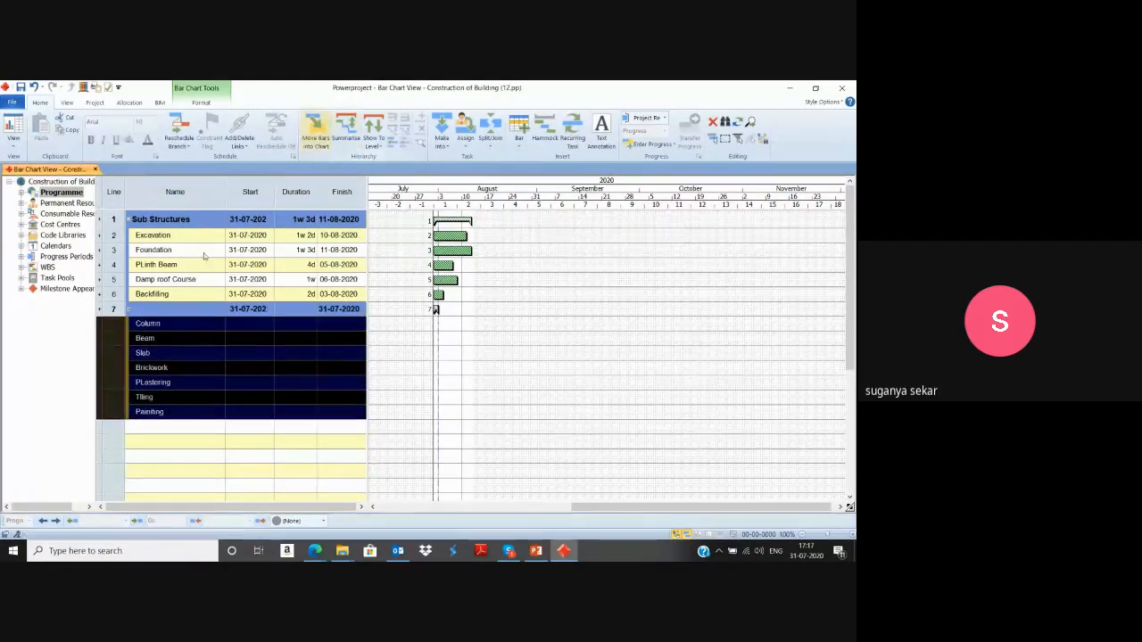
{"action": "type", "text": "Su"}
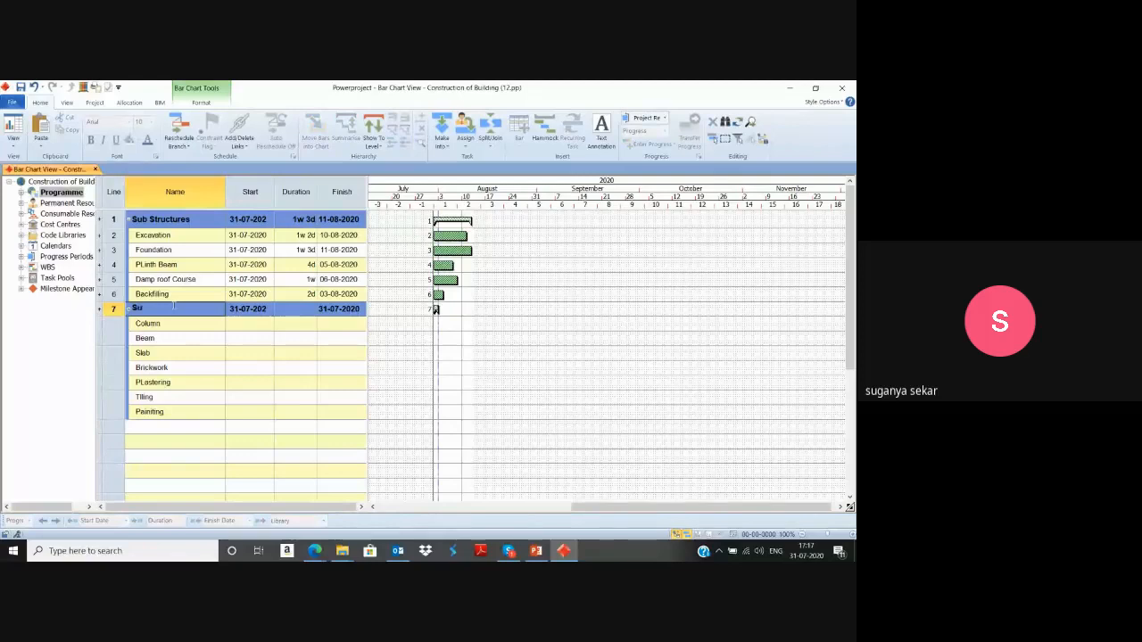
{"action": "type", "text": "perStructures"}
{"action": "key", "text": "Return"}
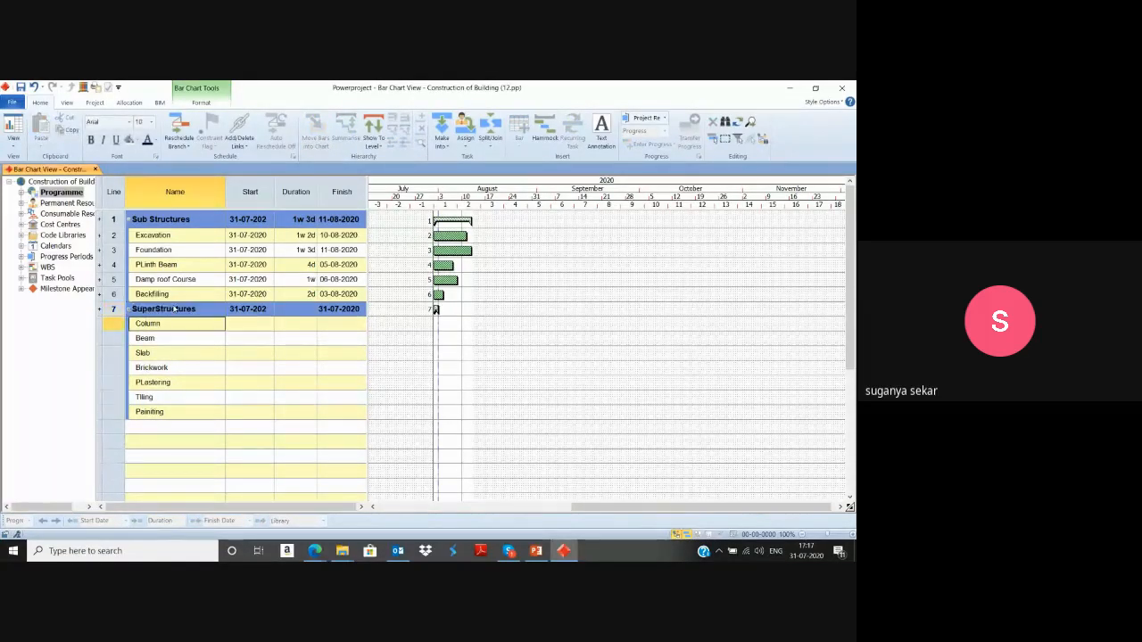
Set the durations of Column, Beam, Slab and Brickwork to 5, 4, 3 and 8 days.
{"action": "key", "text": "Right"}
{"action": "key", "text": "Right"}
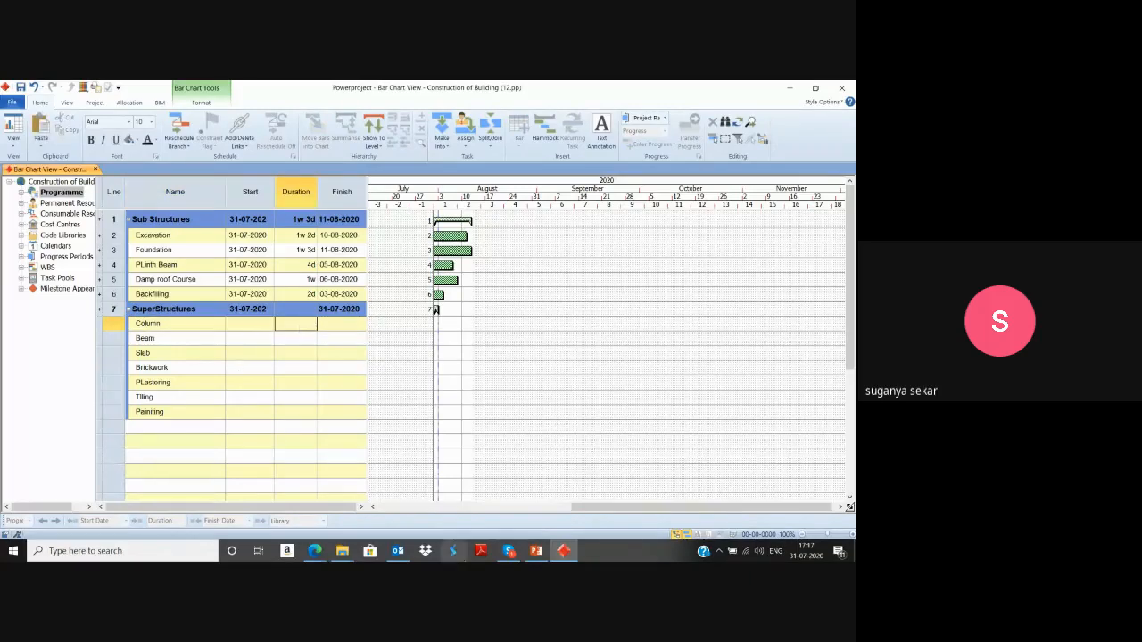
{"action": "key", "text": "Return"}
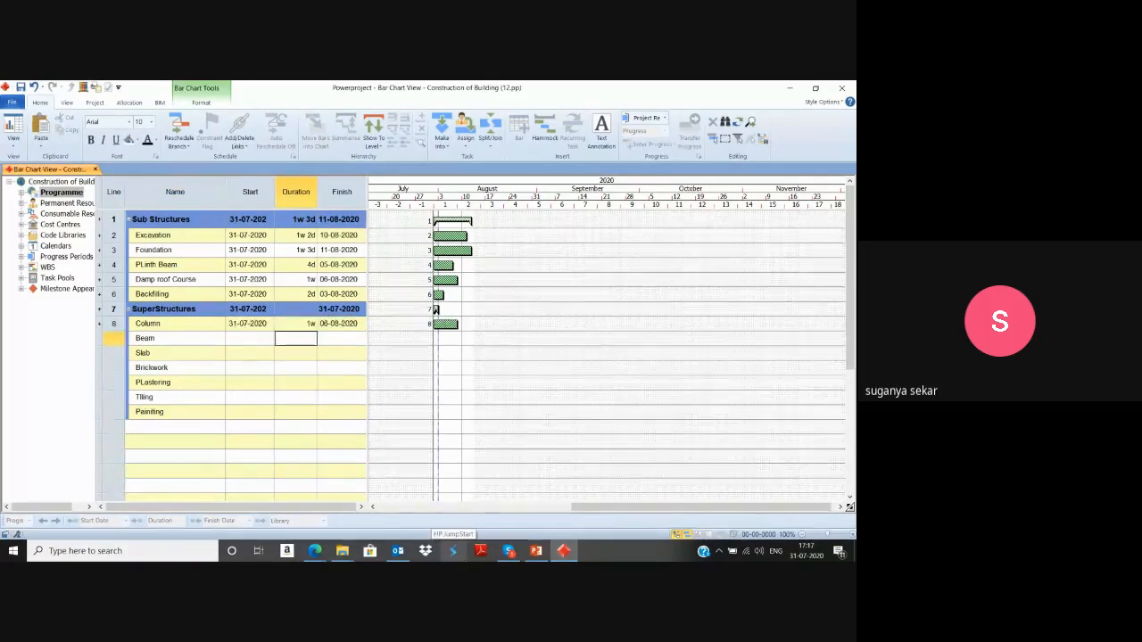
{"action": "type", "text": "4d"}
{"action": "key", "text": "Return"}
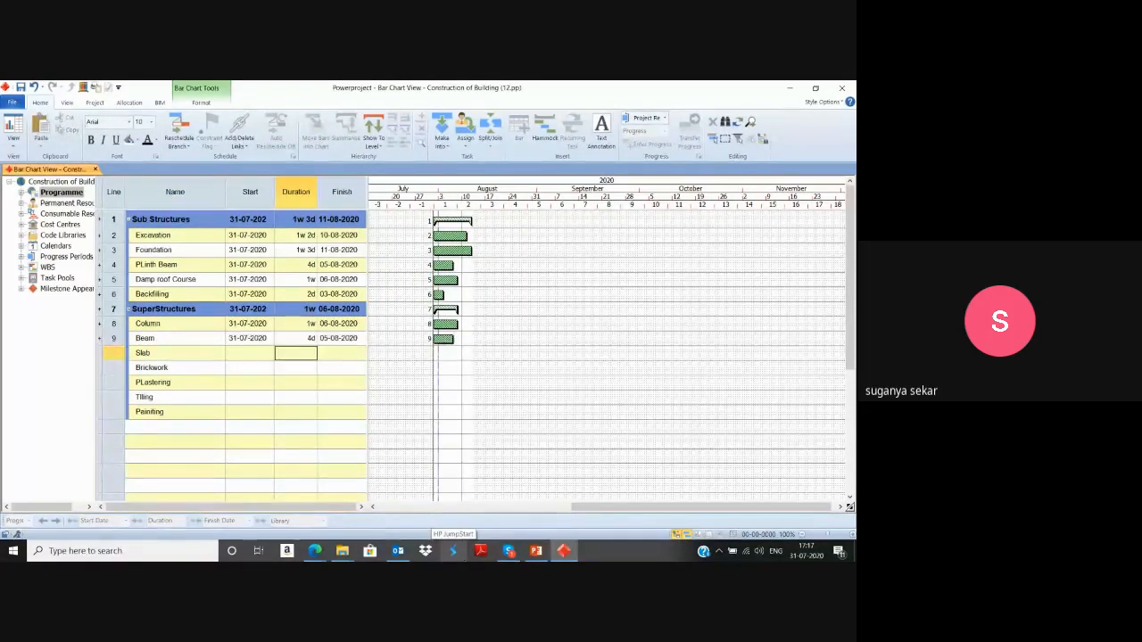
{"action": "type", "text": "3d"}
{"action": "key", "text": "Return"}
{"action": "type", "text": "8d"}
{"action": "key", "text": "Return"}
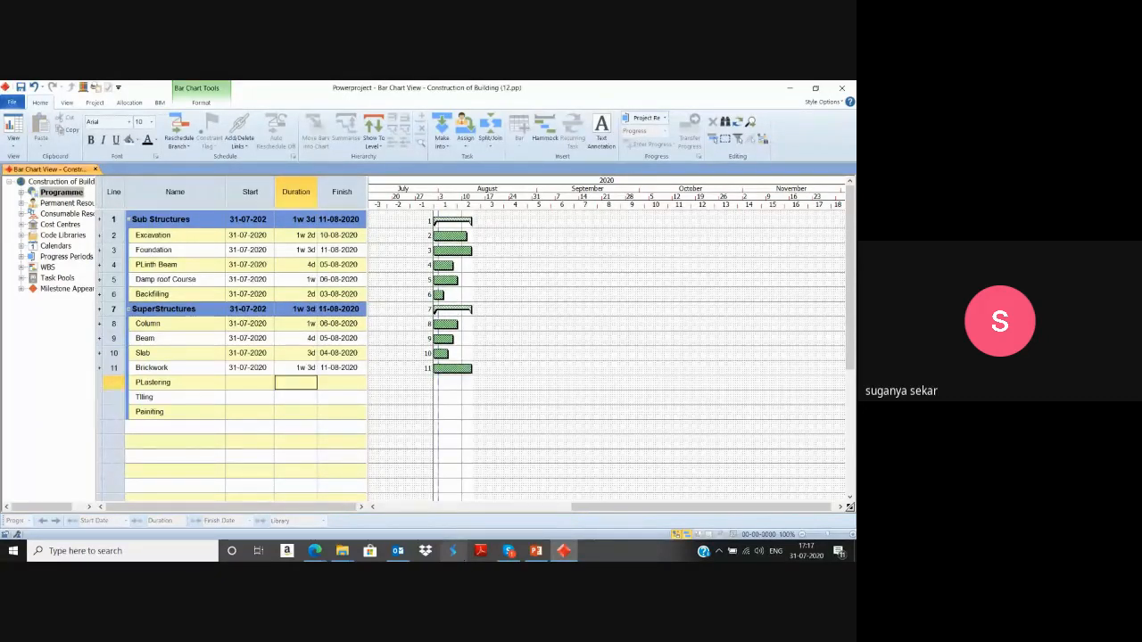
{"action": "type", "text": "3d"}
Set the durations of PLastering, TIling and Painting to 3, 4 and 10 days.
{"action": "key", "text": "Return"}
{"action": "type", "text": "4d"}
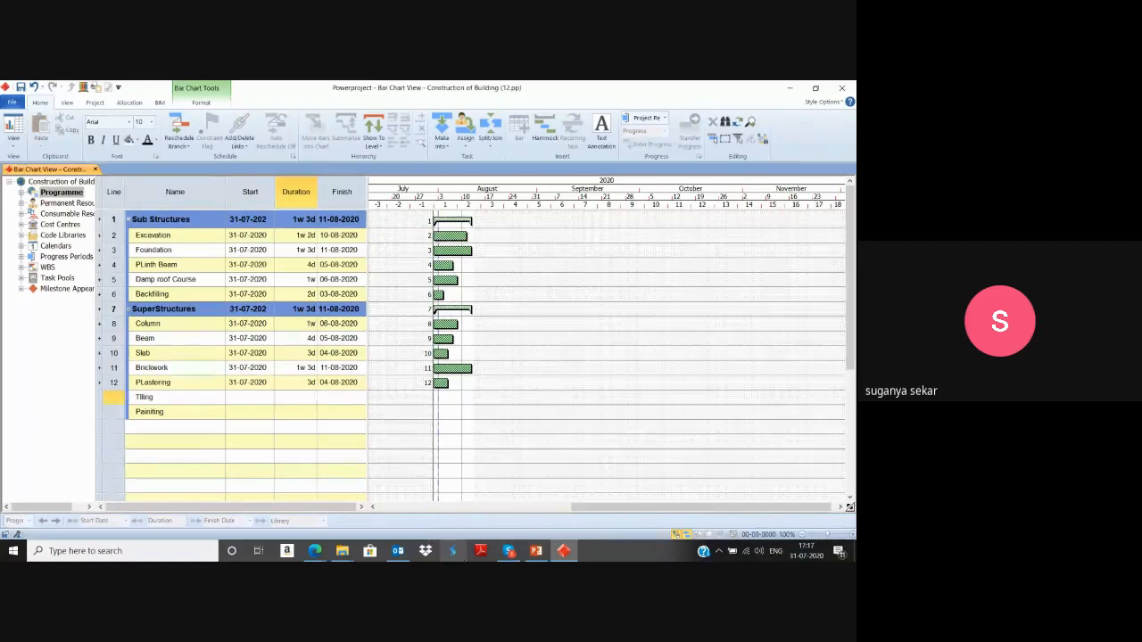
{"action": "key", "text": "Return"}
{"action": "type", "text": "10d"}
{"action": "key", "text": "Return"}
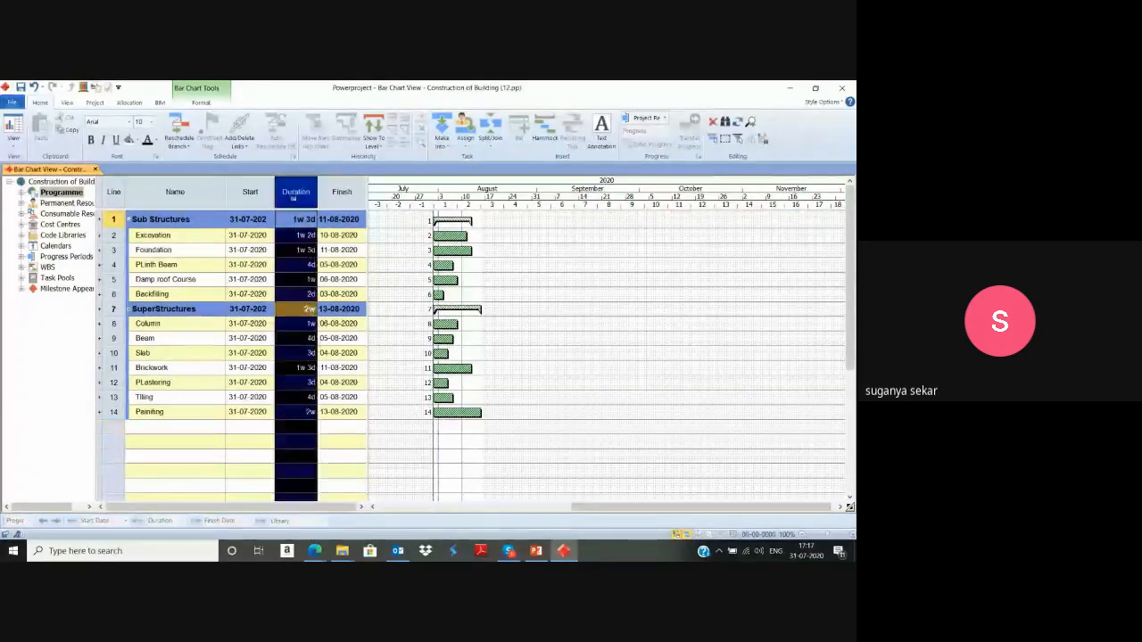
Set the override time unit of the Duration column to Day in the table definition and apply it.
{"action": "left_click", "coordinate": [295, 192]}
{"action": "right_click", "coordinate": [295, 201]}
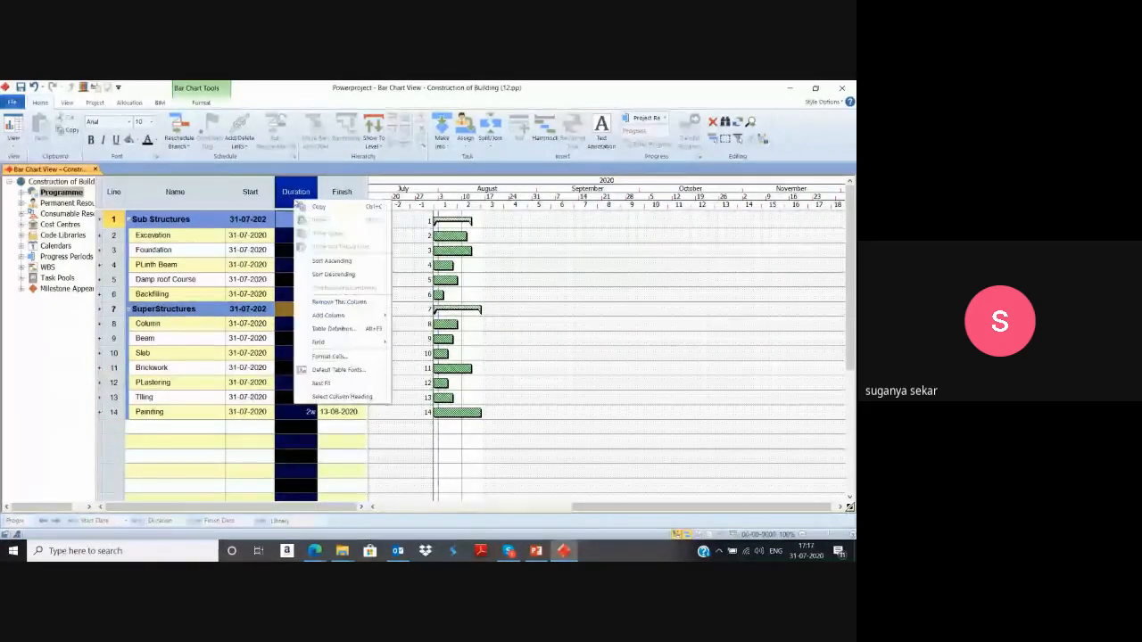
{"action": "left_click", "coordinate": [333, 328]}
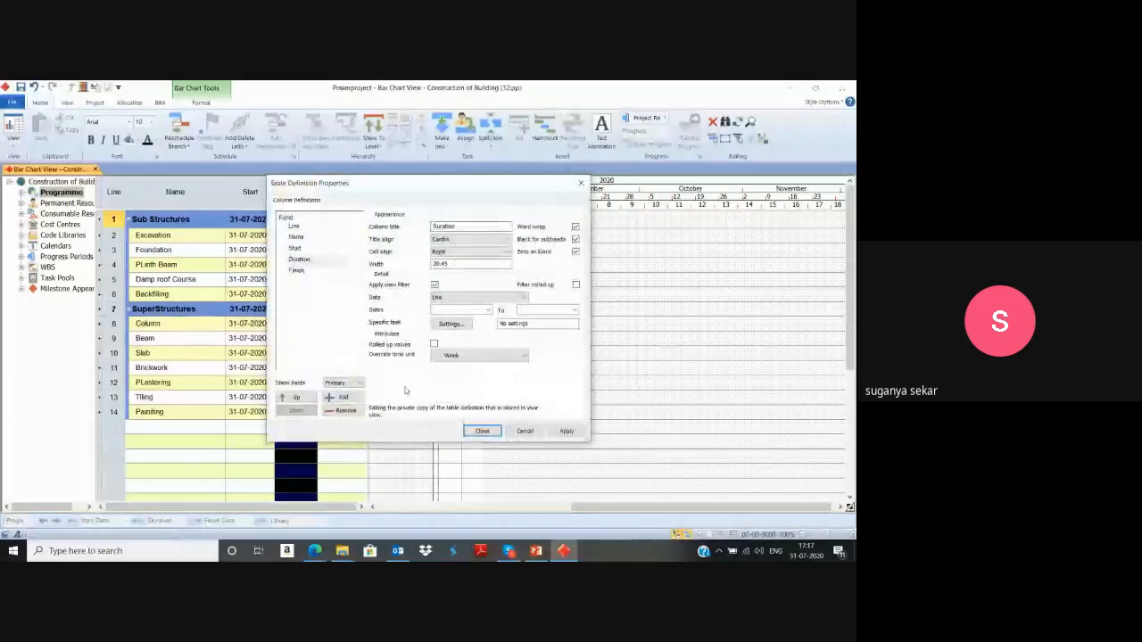
{"action": "left_click", "coordinate": [454, 355]}
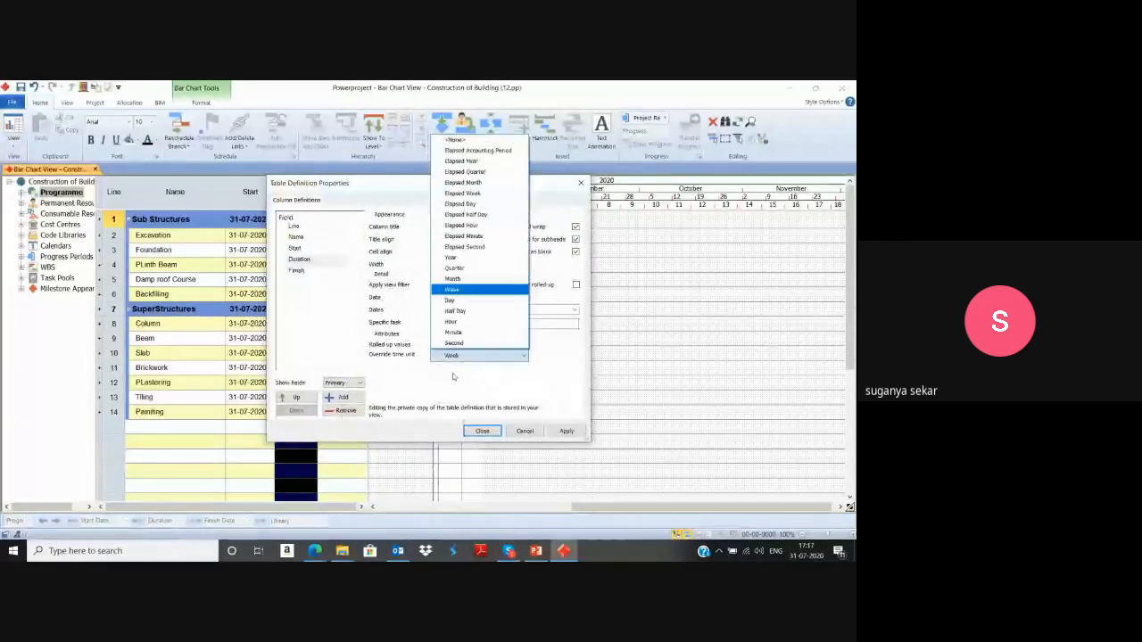
{"action": "left_click", "coordinate": [454, 300]}
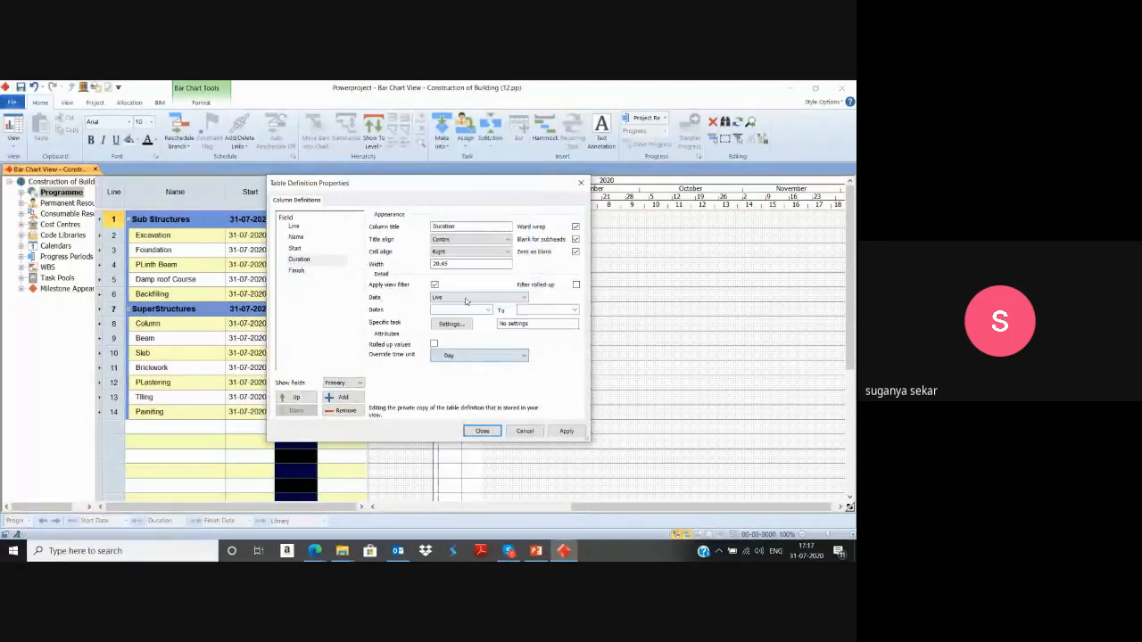
{"action": "left_click", "coordinate": [562, 431]}
{"action": "left_click", "coordinate": [483, 431]}
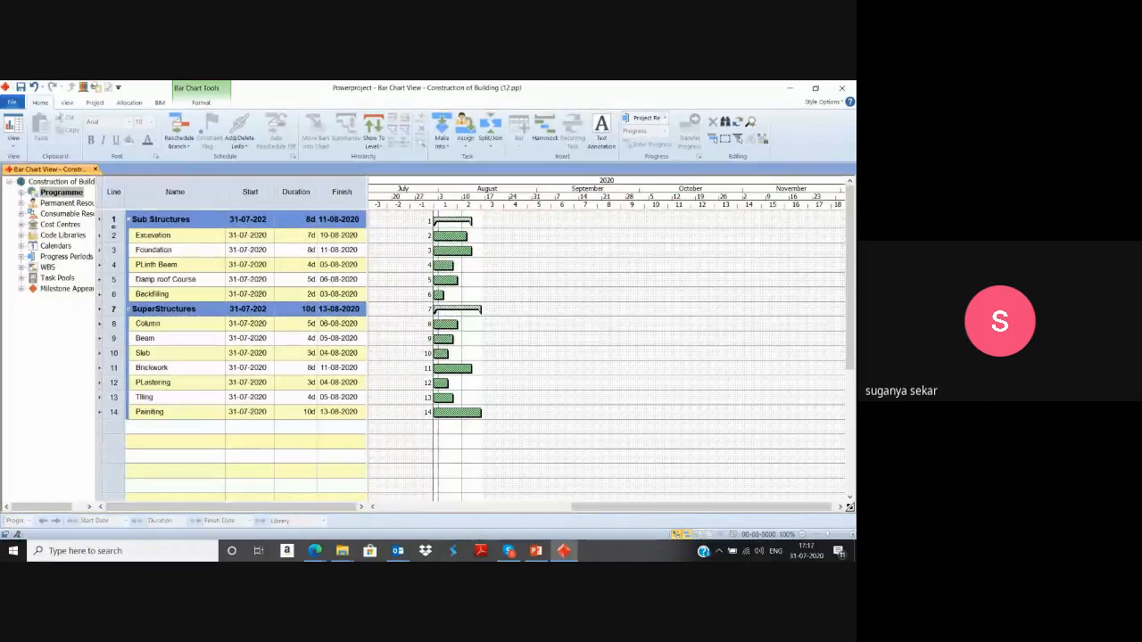
Summarise all tasks, including both summary groups, under a new top-level summary task named Construction of Building.
{"action": "left_click_drag", "start_coordinate": [114, 223], "coordinate": [114, 412]}
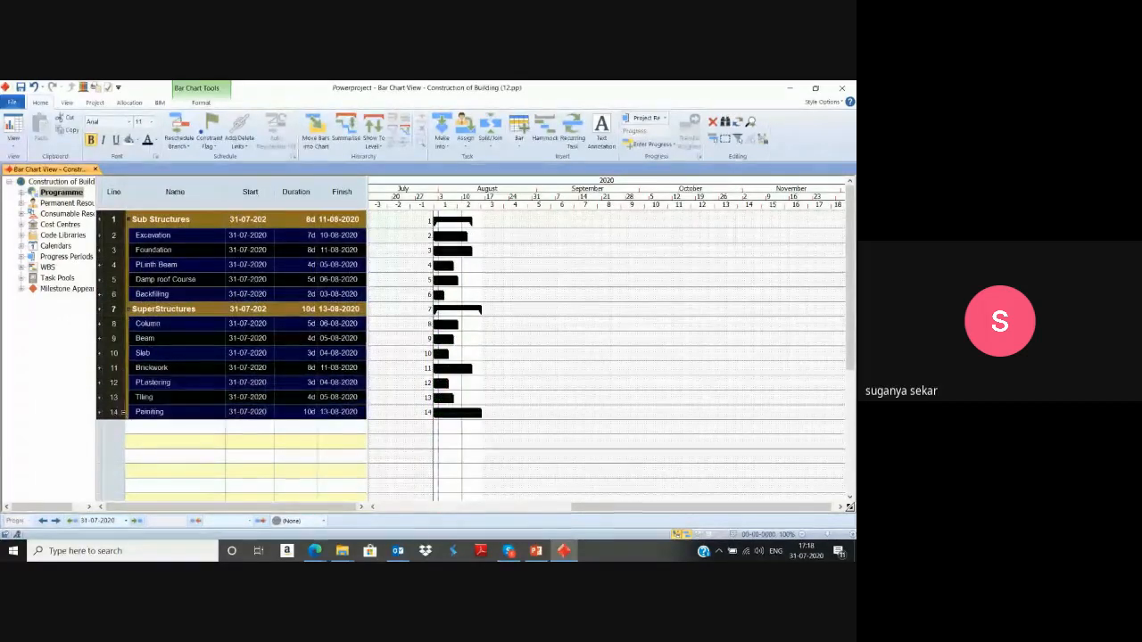
{"action": "left_click", "coordinate": [346, 132]}
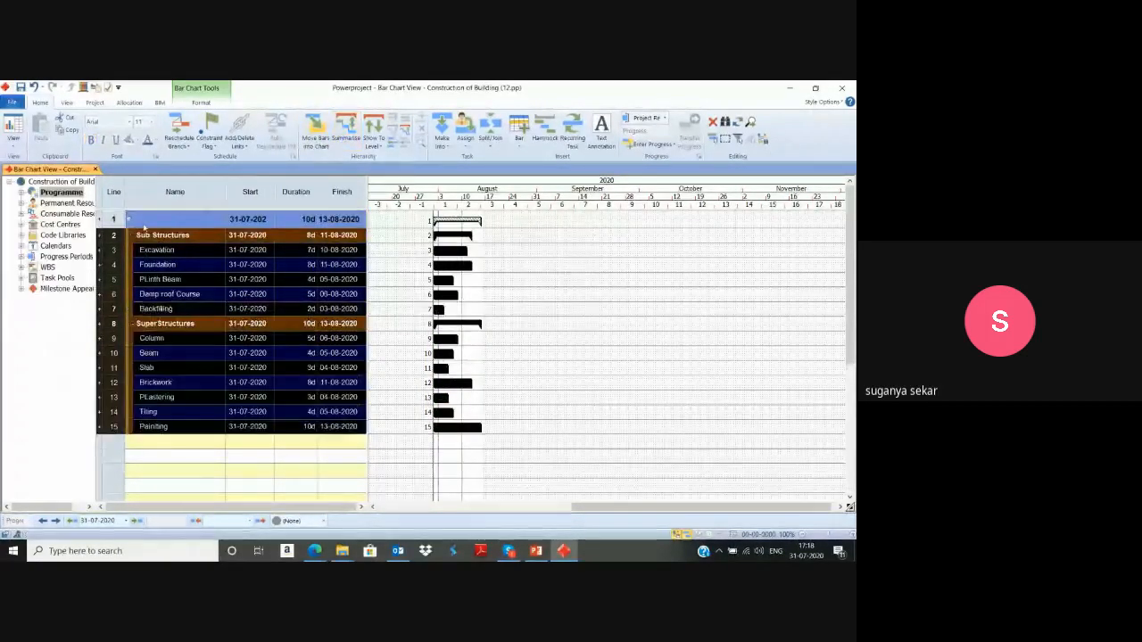
{"action": "type", "text": "Con"}
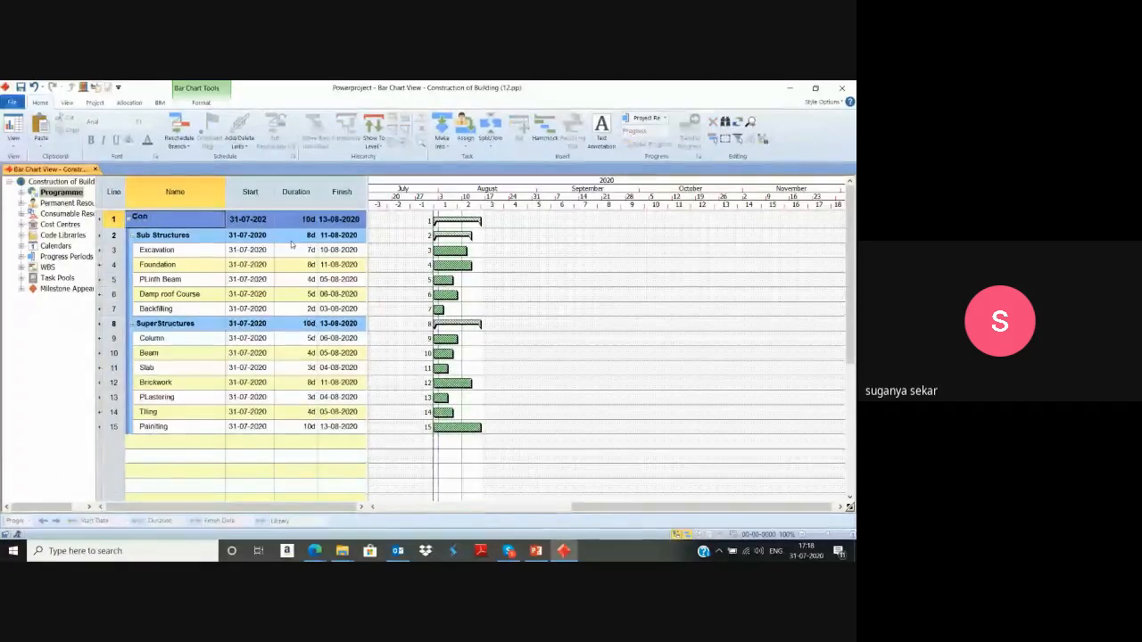
{"action": "type", "text": "struction"}
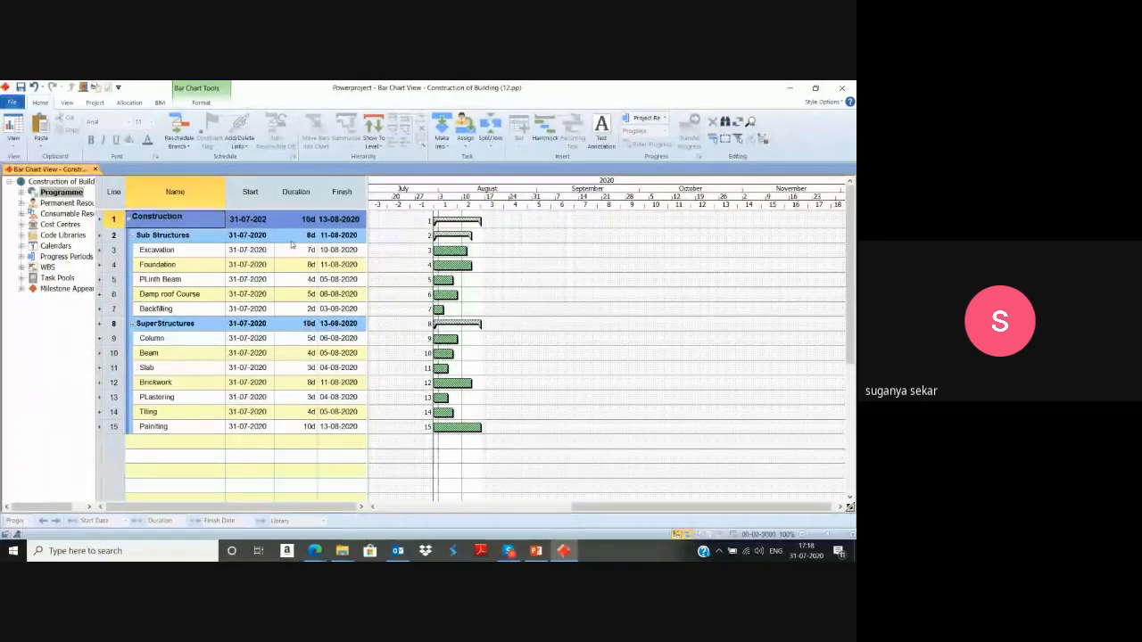
{"action": "type", "text": " of Buil"}
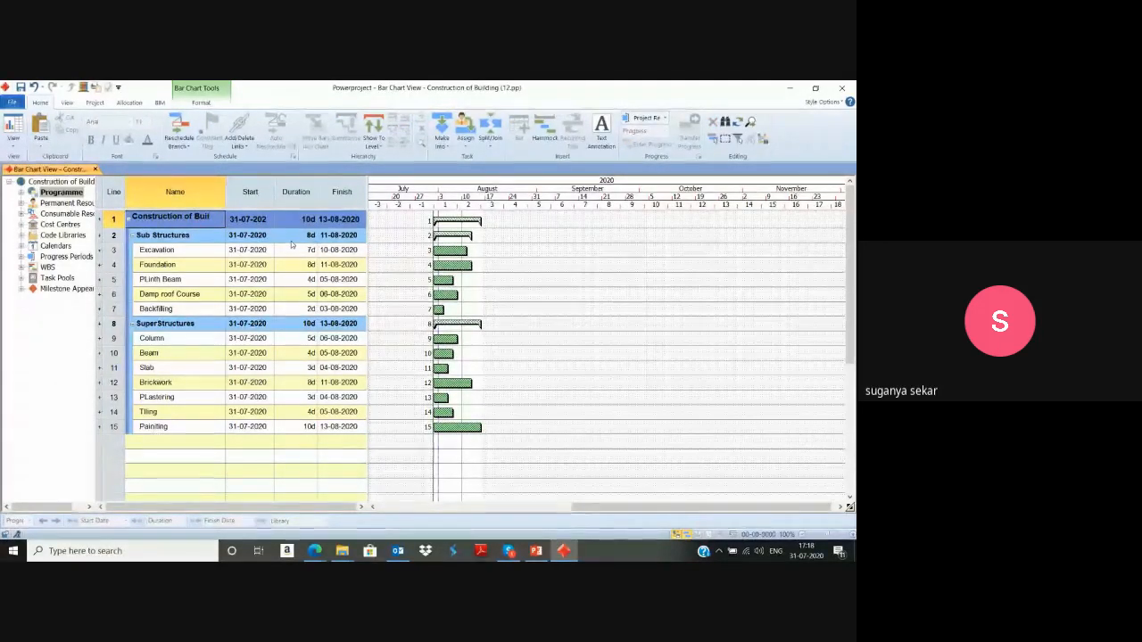
{"action": "type", "text": "ding"}
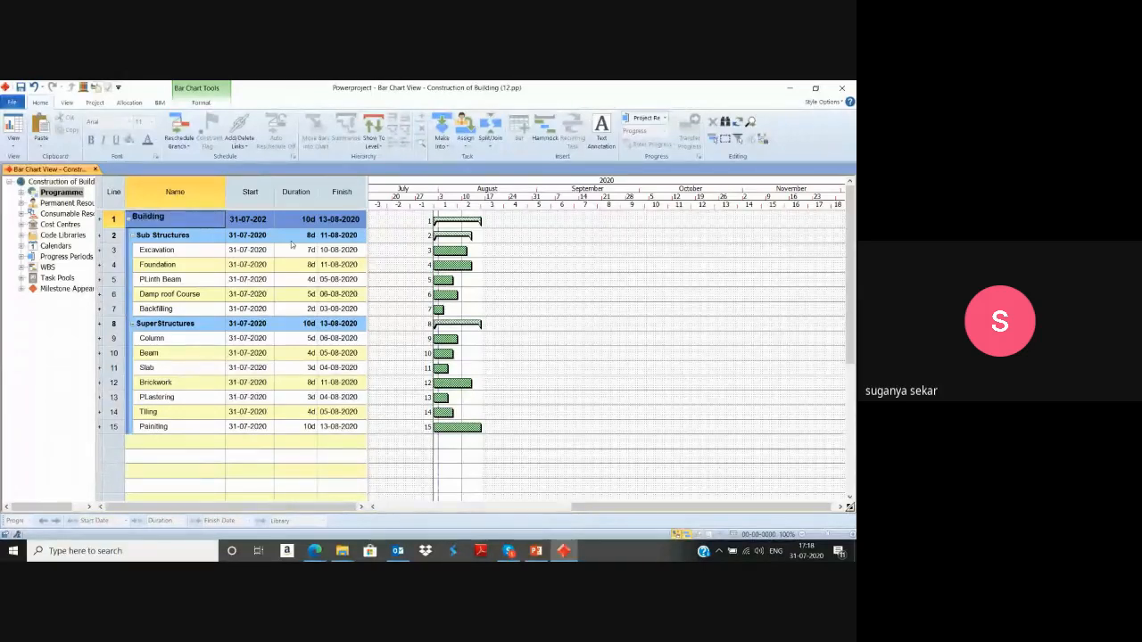
{"action": "key", "text": "Return"}
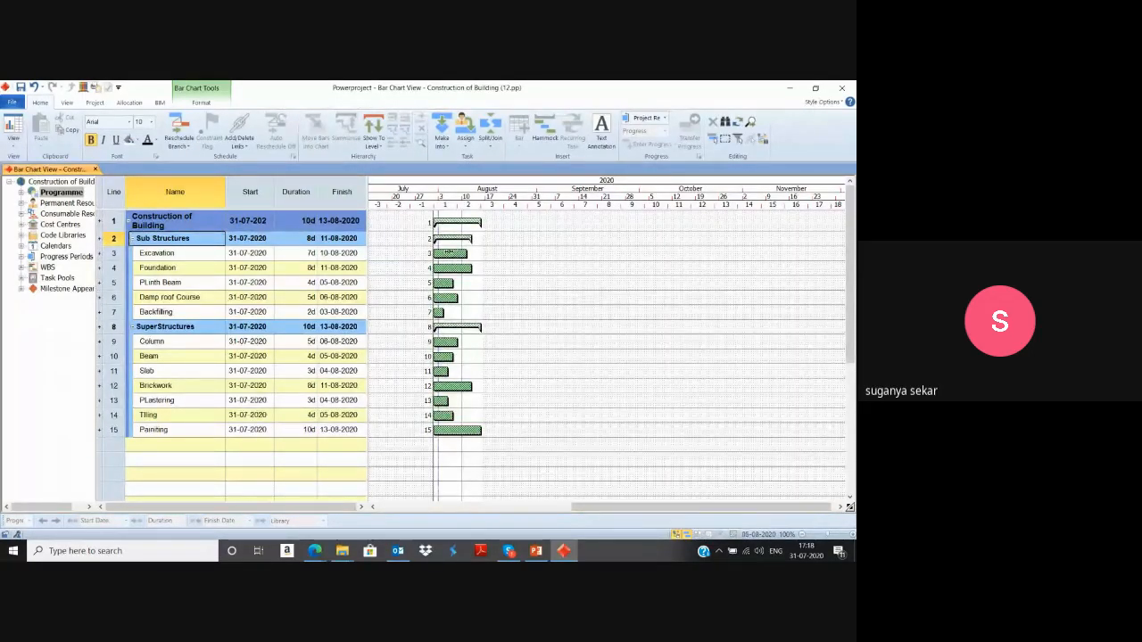
Select the five task bars from Excavation to Backfilling and reschedule the chart, straightening to the progress entry period.
{"action": "left_click", "coordinate": [450, 254]}
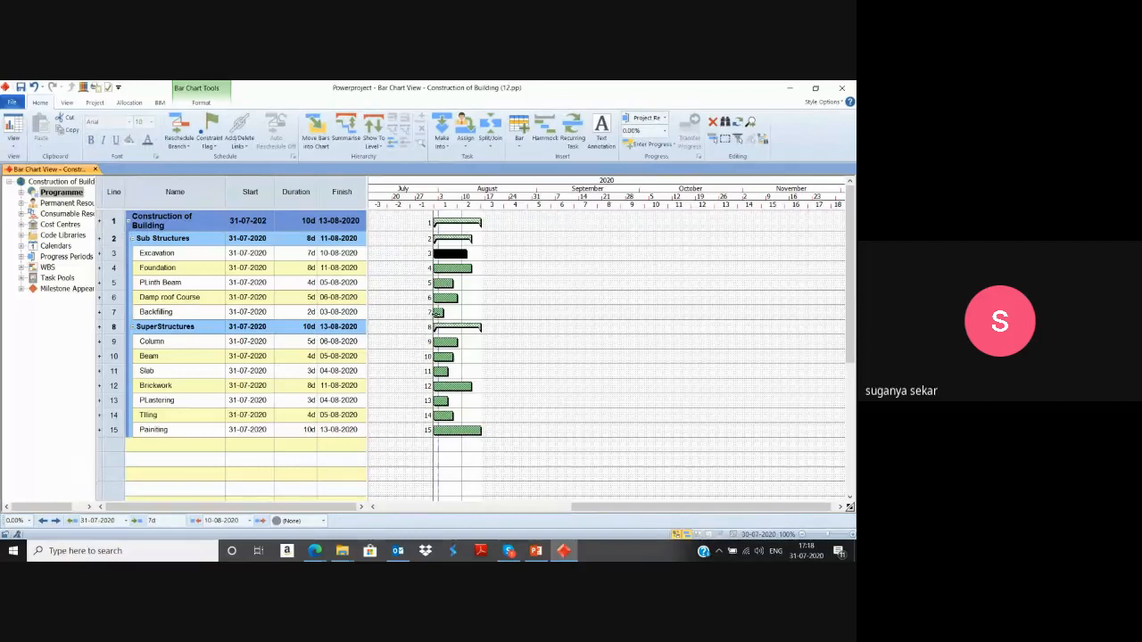
{"action": "left_click", "coordinate": [437, 312], "text": "shift"}
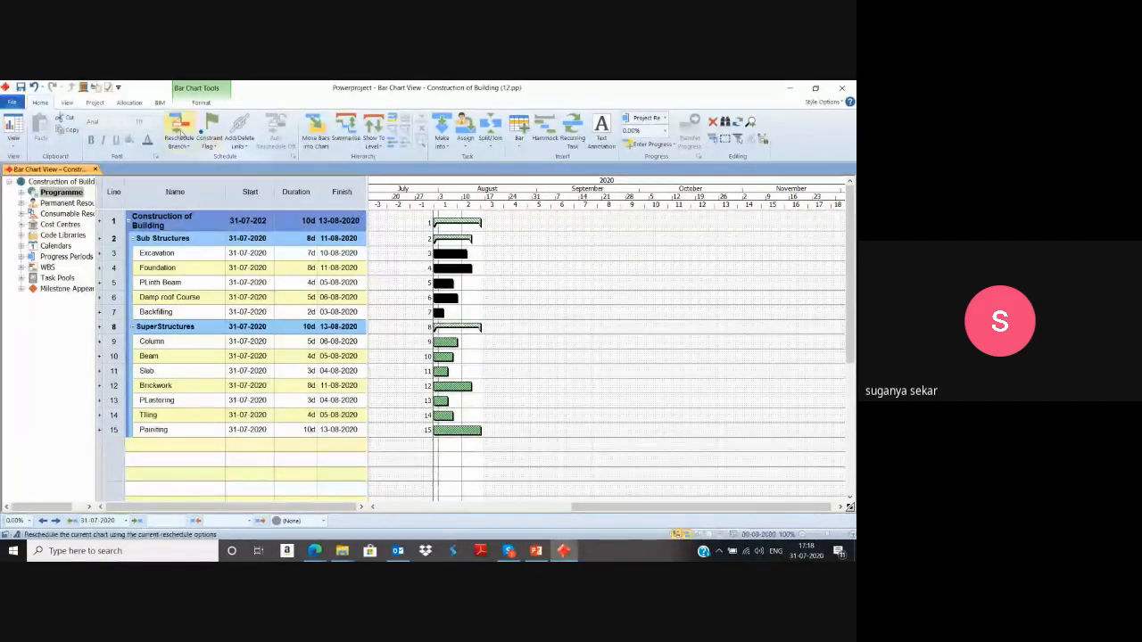
{"action": "left_click", "coordinate": [176, 127]}
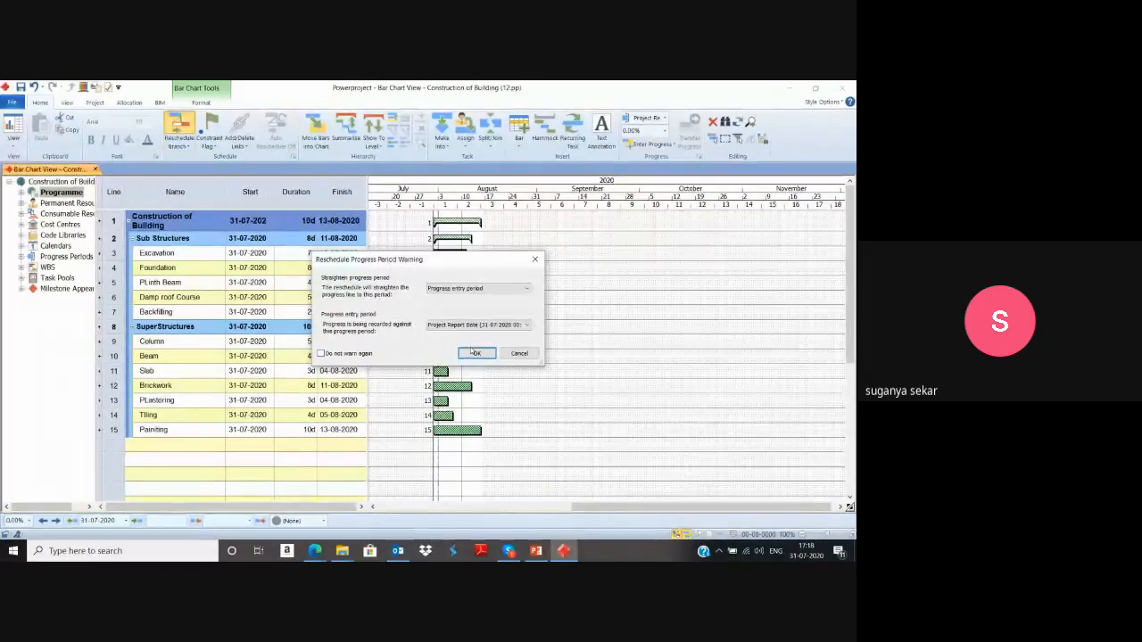
{"action": "left_click", "coordinate": [475, 353]}
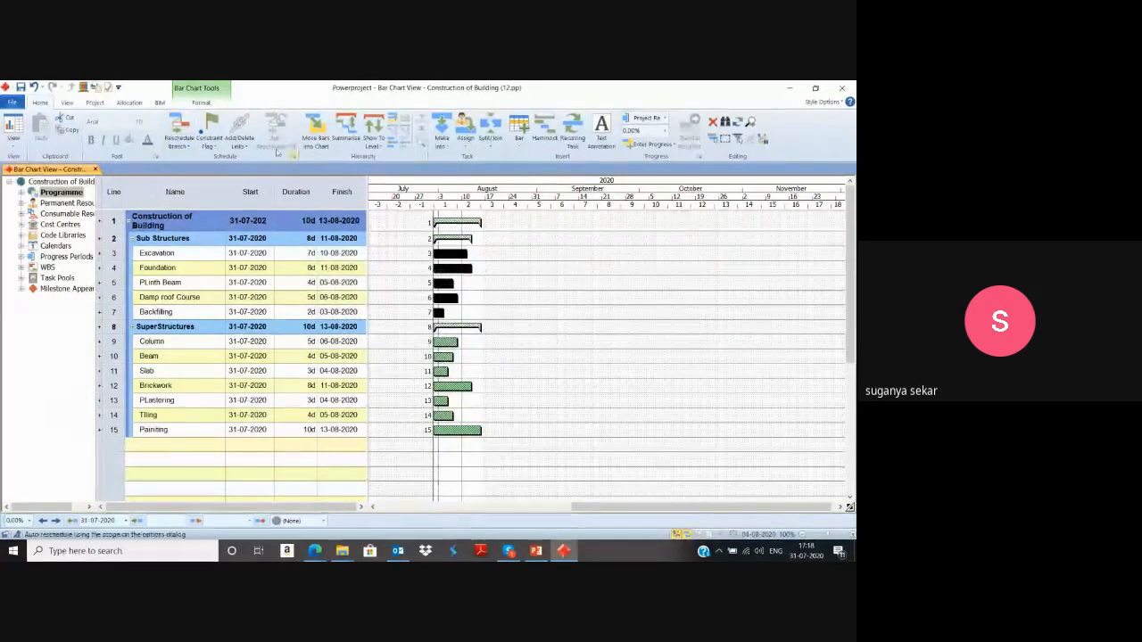
Link the selected Excavation to Backfilling tasks in sequence and reschedule the chart, straightening to the progress entry period.
{"action": "left_click", "coordinate": [248, 143]}
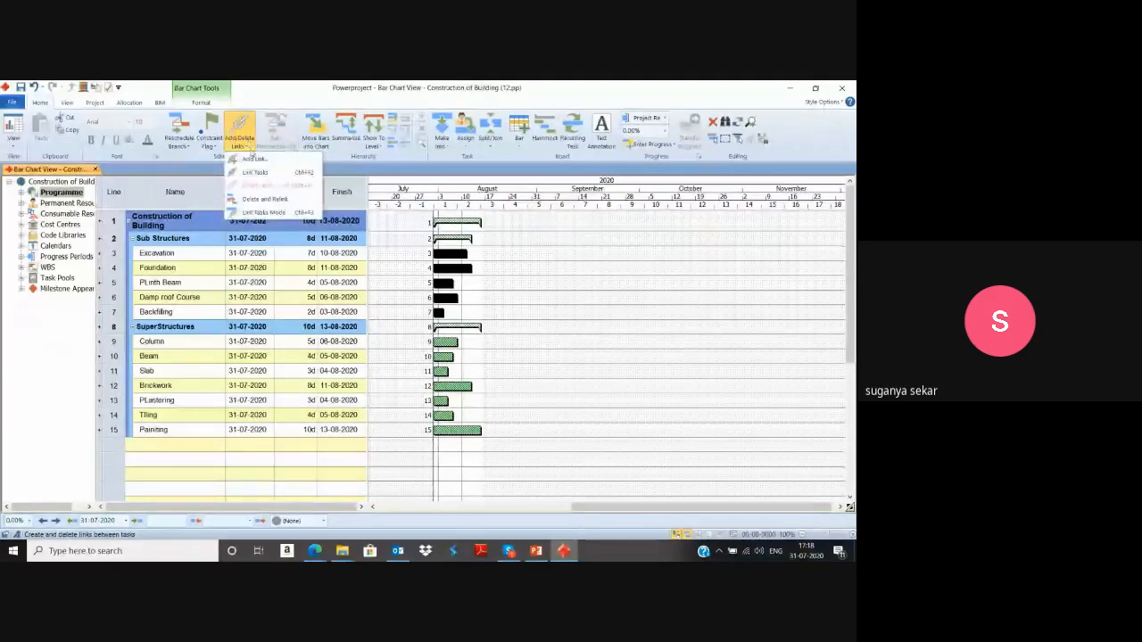
{"action": "left_click", "coordinate": [256, 172]}
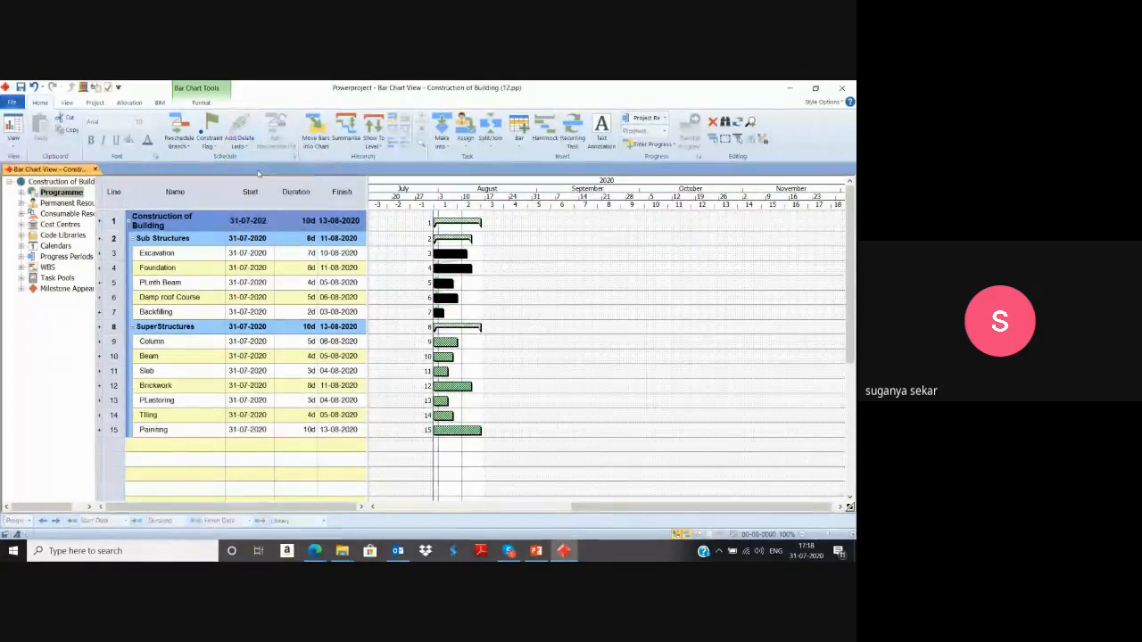
{"action": "left_click", "coordinate": [177, 130]}
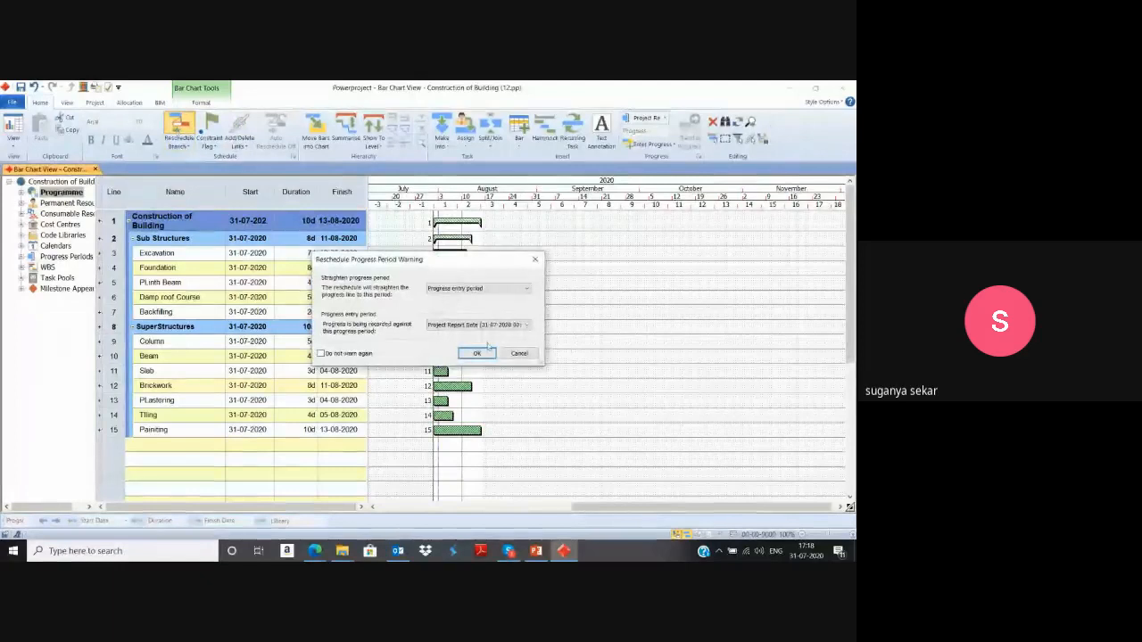
{"action": "left_click", "coordinate": [478, 352]}
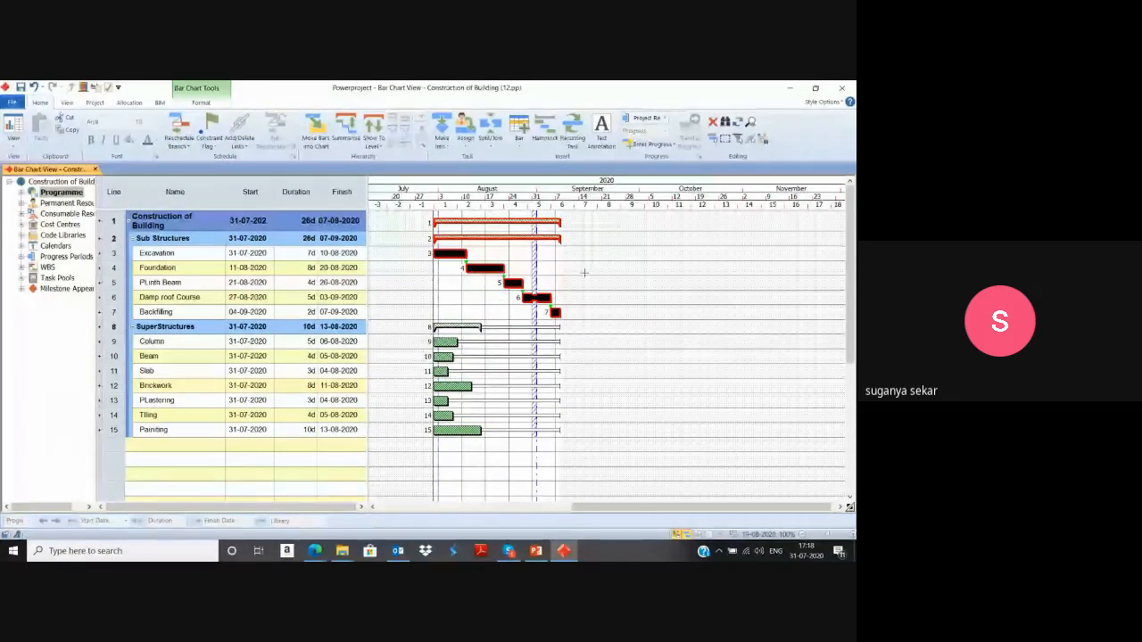
{"action": "left_click", "coordinate": [592, 346]}
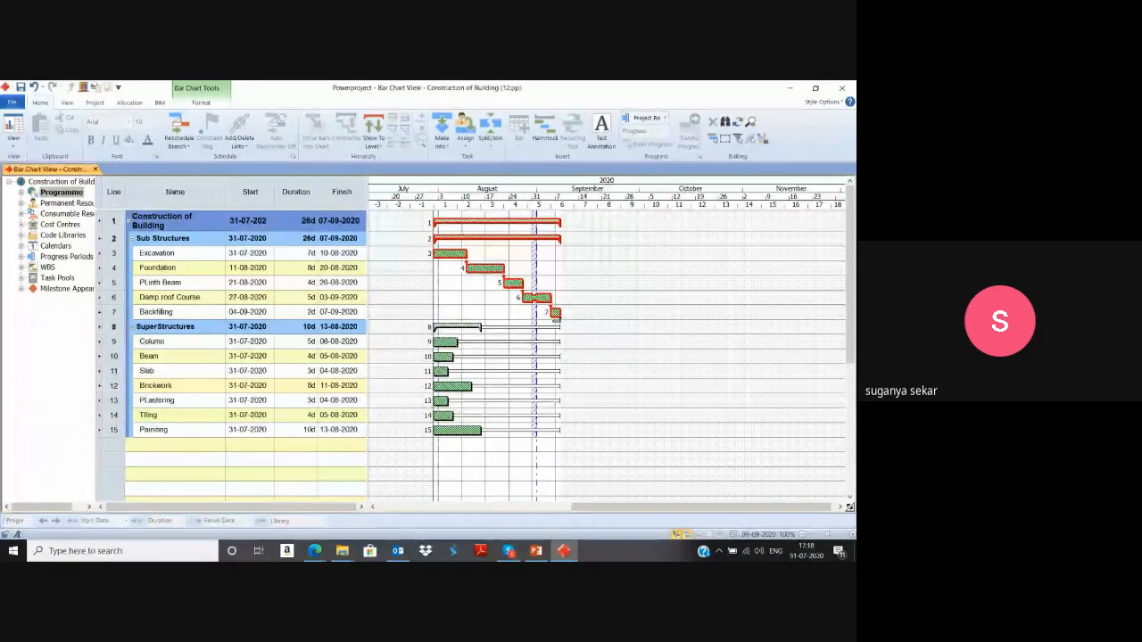
Draw links from Backfilling to Column and on through the SuperStructures task bars down to Painting.
{"action": "left_click_drag", "start_coordinate": [560, 316], "coordinate": [439, 344]}
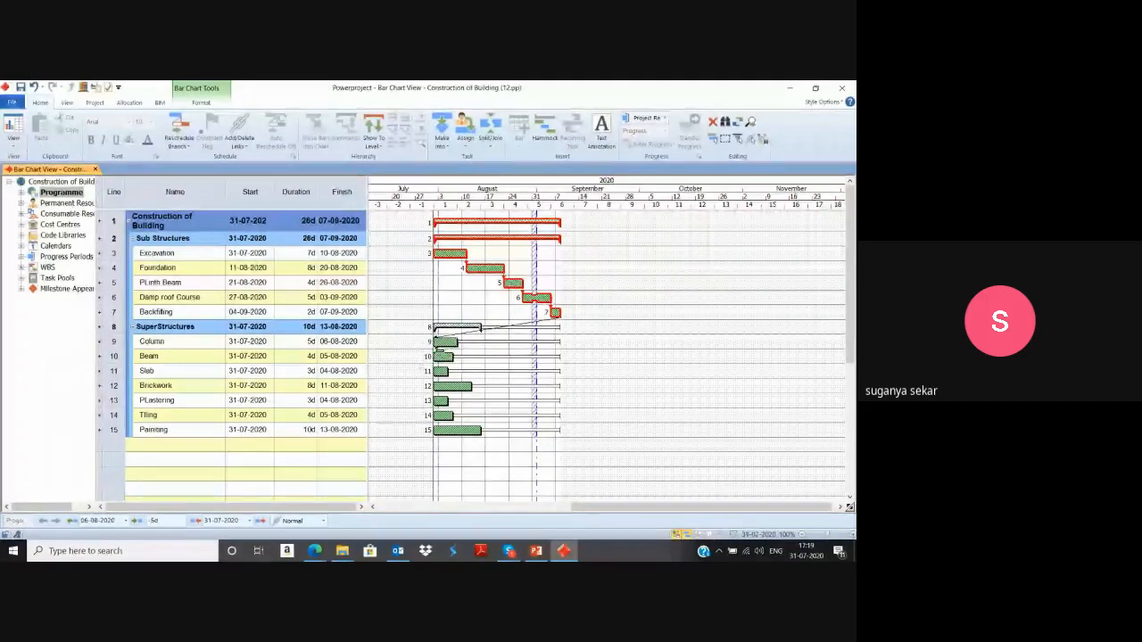
{"action": "left_click", "coordinate": [442, 357]}
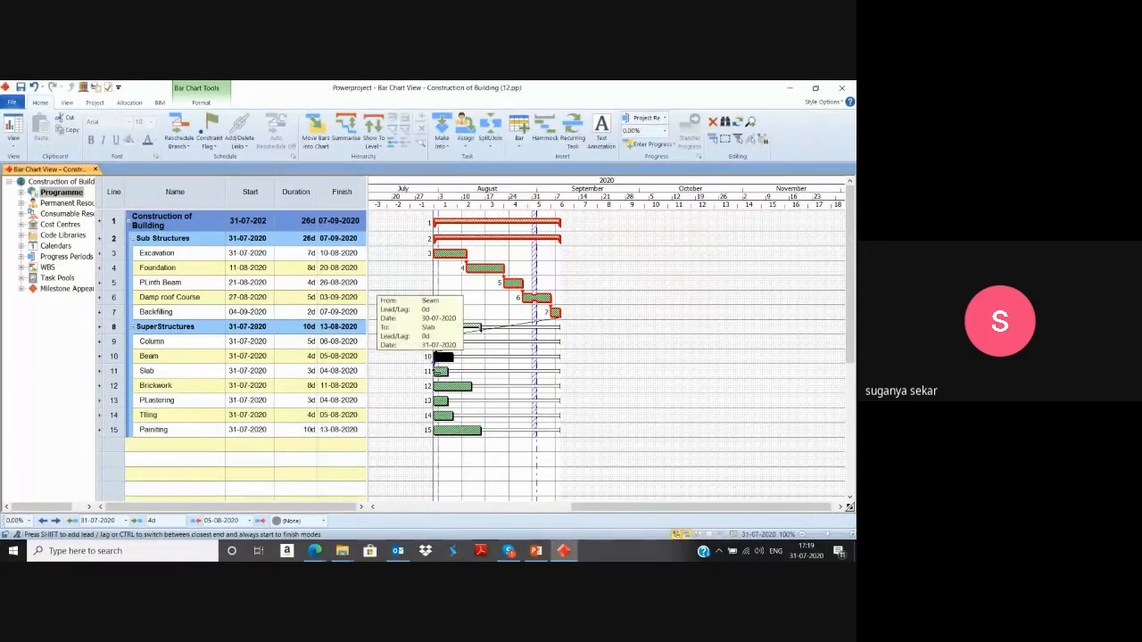
{"action": "left_click", "coordinate": [414, 354]}
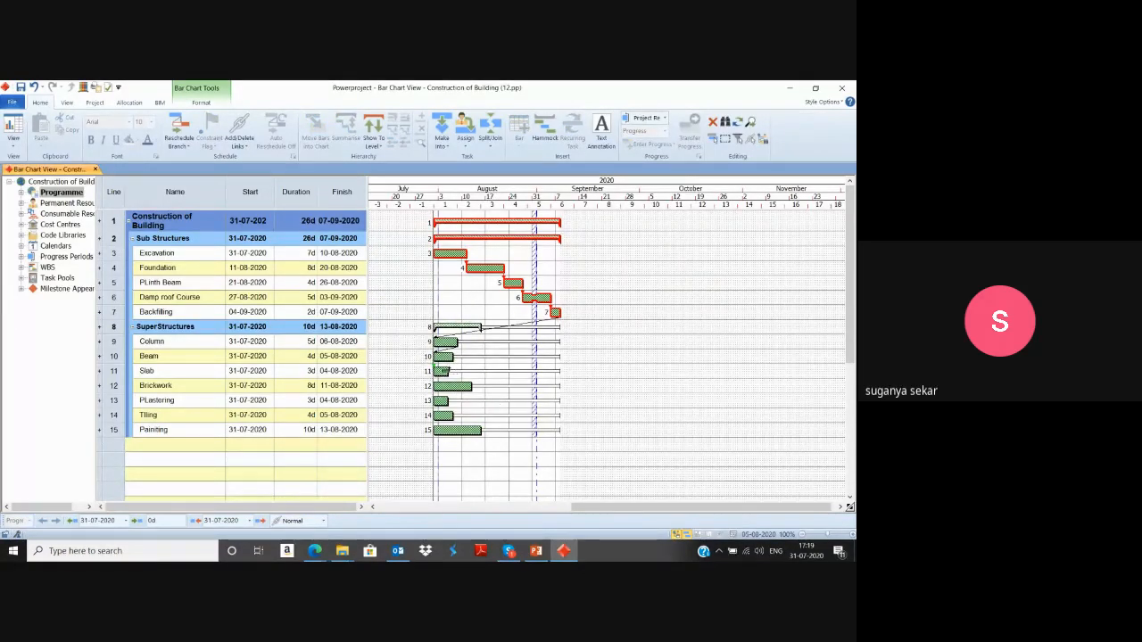
{"action": "left_click_drag", "start_coordinate": [452, 365], "coordinate": [438, 389]}
{"action": "mouse_move", "coordinate": [465, 394]}
{"action": "left_mouse_down"}
{"action": "mouse_move", "coordinate": [415, 393]}
{"action": "mouse_move", "coordinate": [456, 402]}
{"action": "left_mouse_up"}
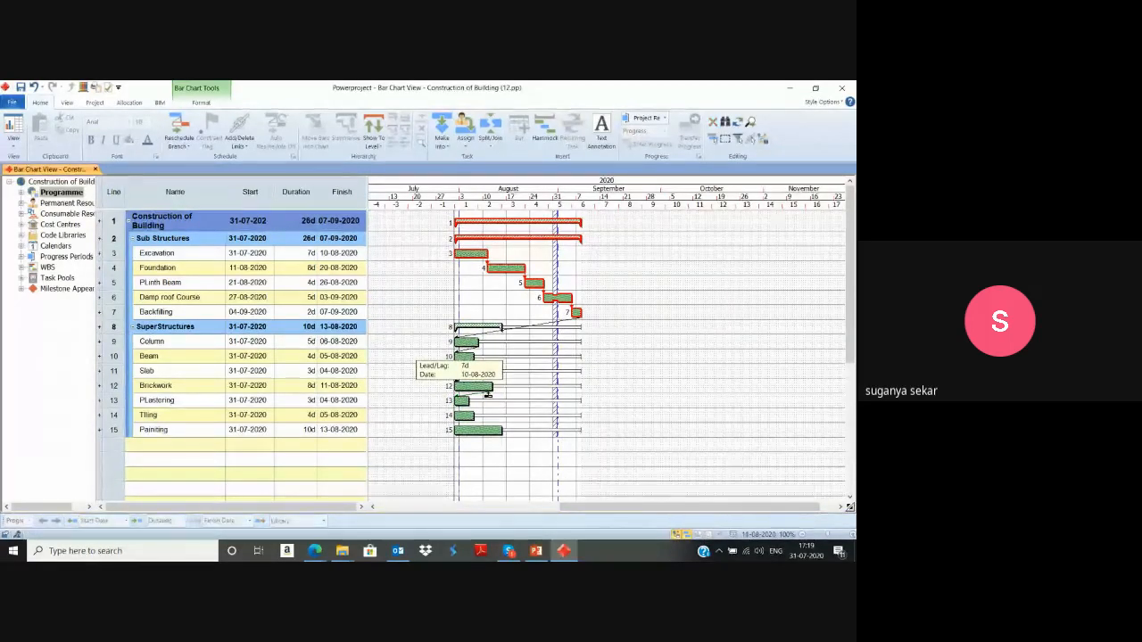
{"action": "left_click_drag", "start_coordinate": [487, 394], "coordinate": [475, 418]}
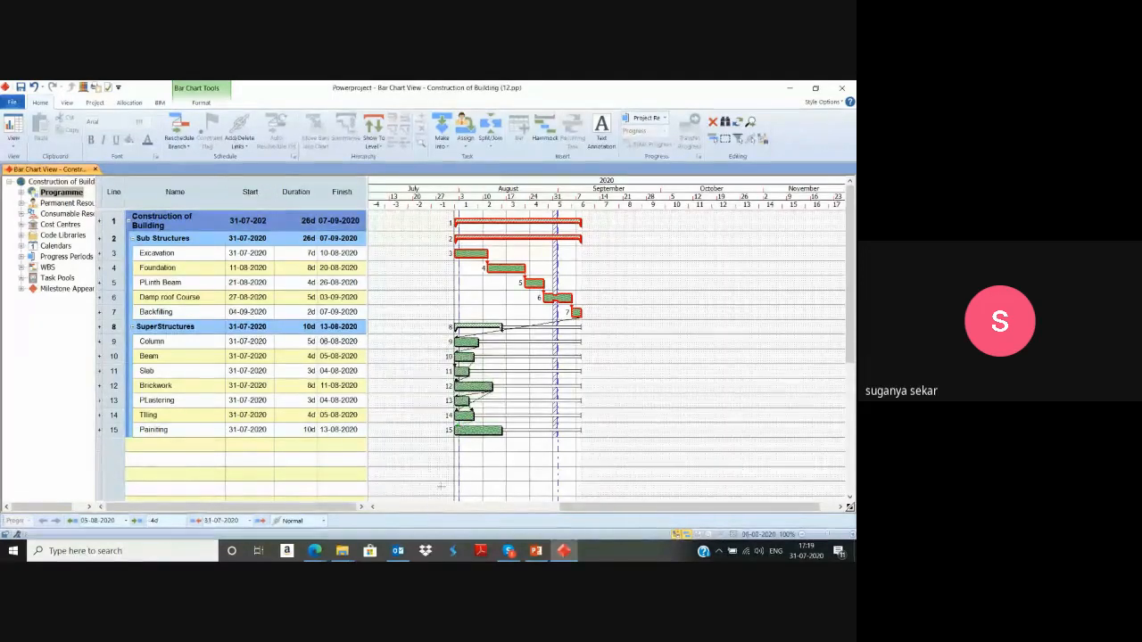
Reschedule the chart with the SuperStructures links, straightening to the progress entry period.
{"action": "left_click", "coordinate": [178, 129]}
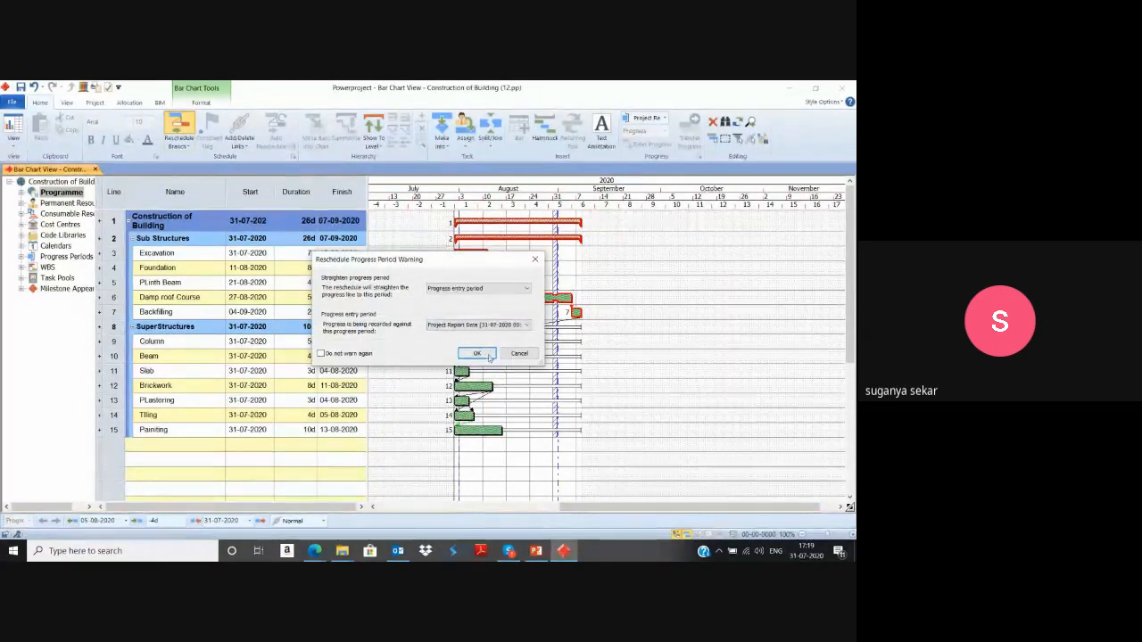
{"action": "left_click", "coordinate": [487, 354]}
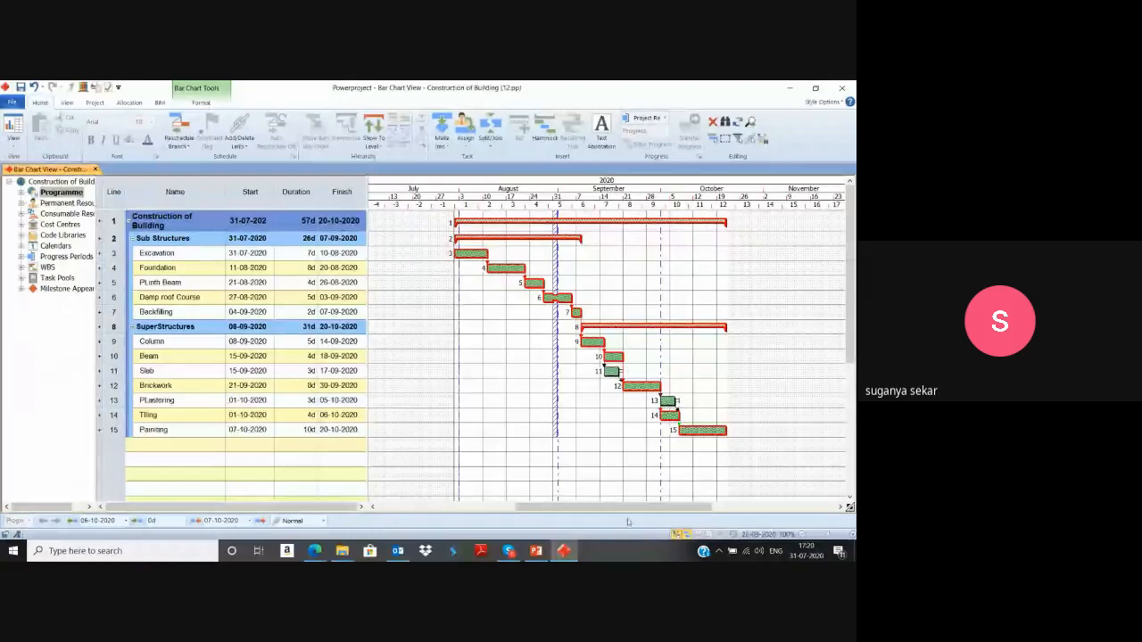
{"action": "left_click_drag", "start_coordinate": [627, 508], "coordinate": [655, 508]}
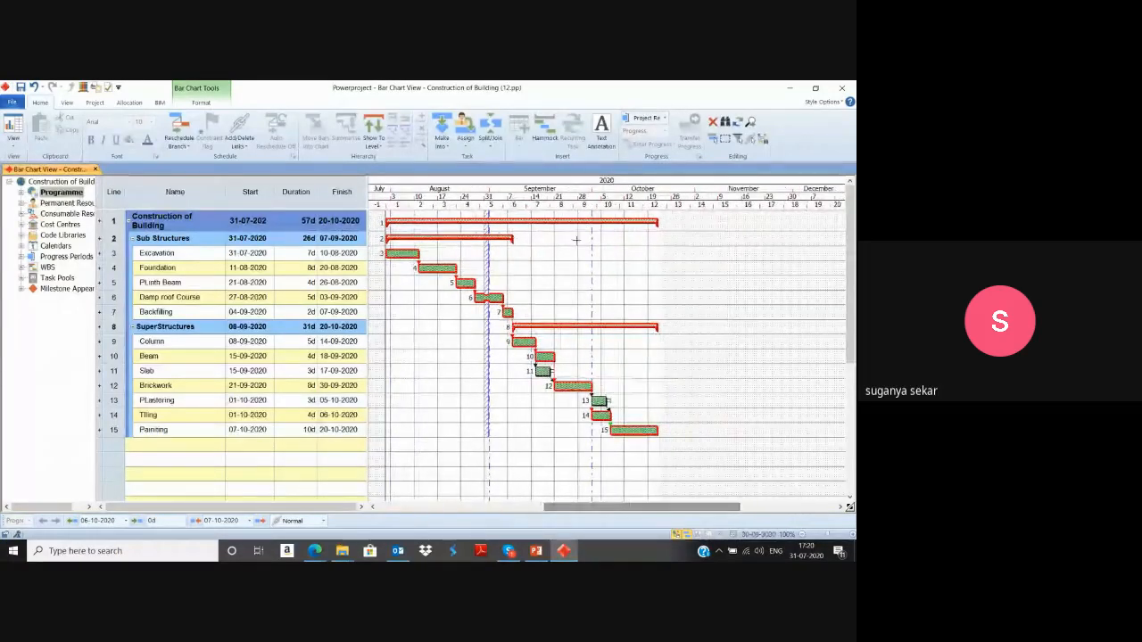
{"action": "left_click_drag", "start_coordinate": [598, 200], "coordinate": [663, 201]}
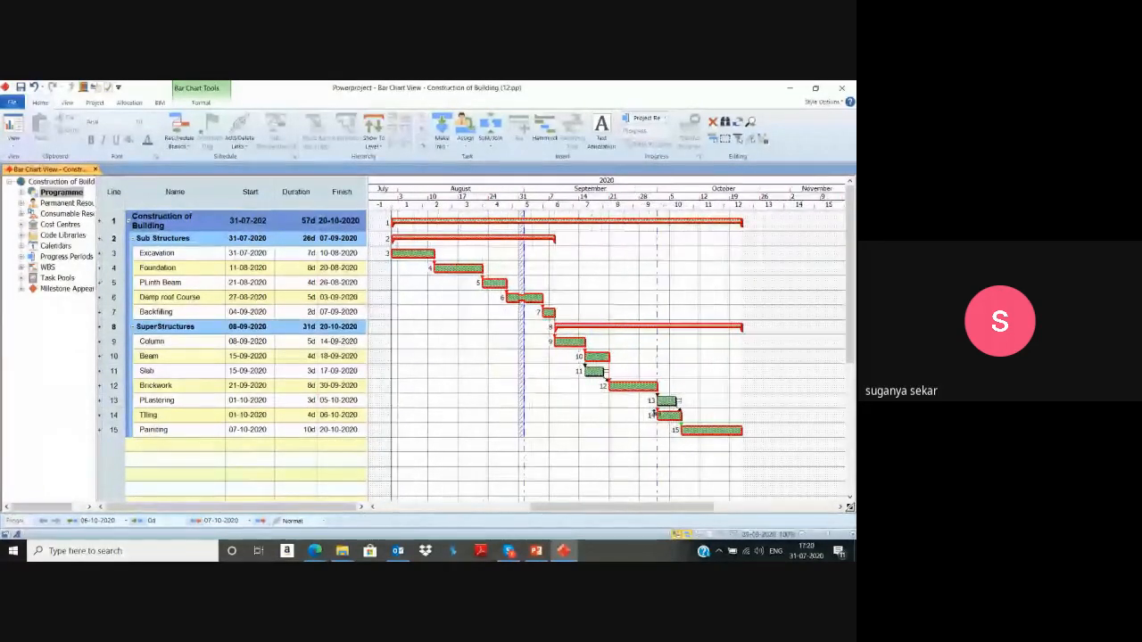
Look through the field categories available for adding a column at Start, such as identification and date, without adding one.
{"action": "left_click", "coordinate": [201, 103]}
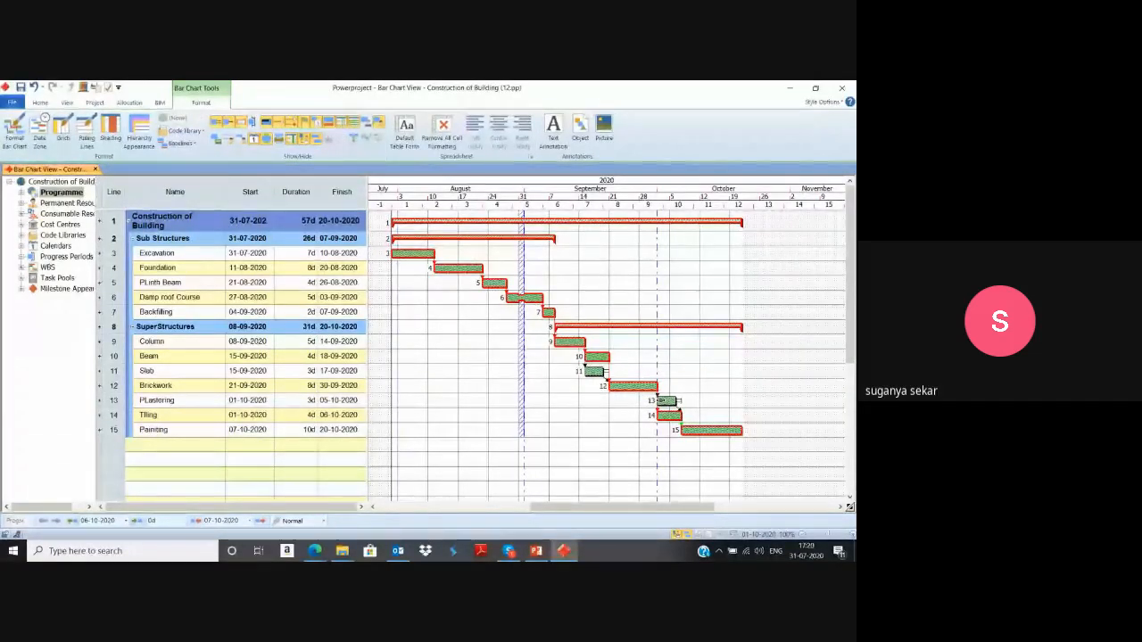
{"action": "right_click", "coordinate": [250, 191]}
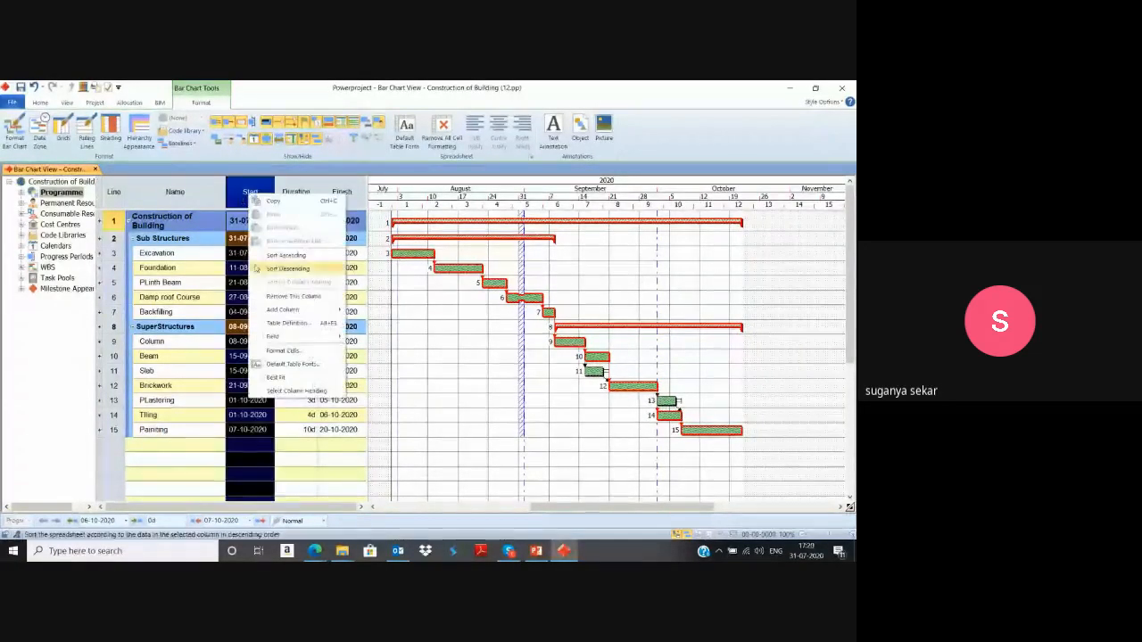
{"action": "mouse_move", "coordinate": [310, 312]}
{"action": "mouse_move", "coordinate": [381, 307]}
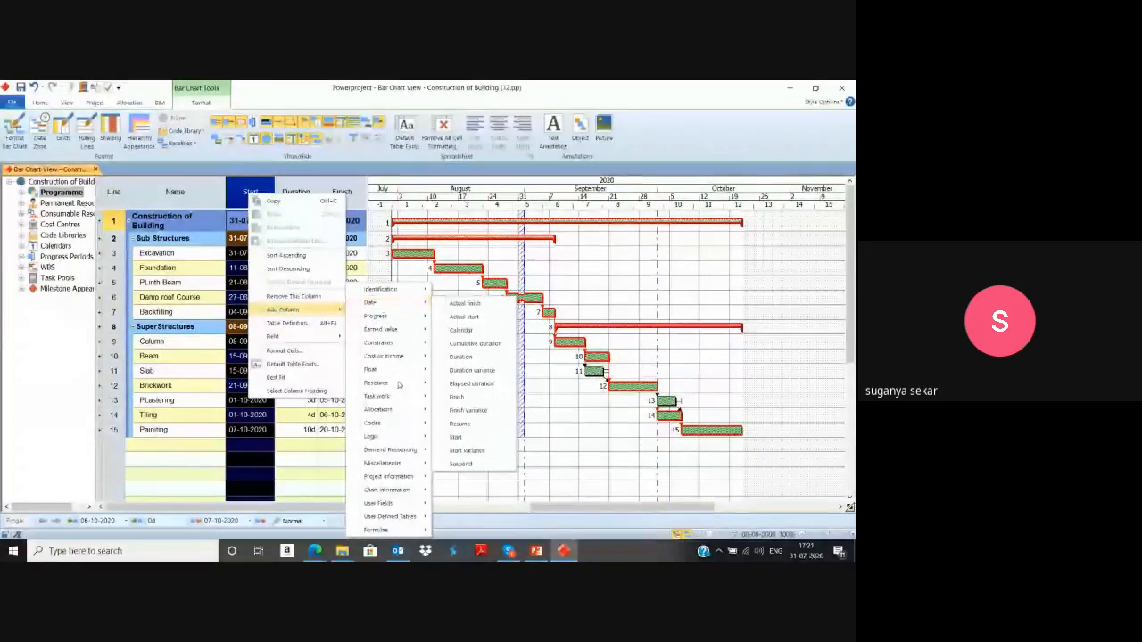
{"action": "mouse_move", "coordinate": [406, 436]}
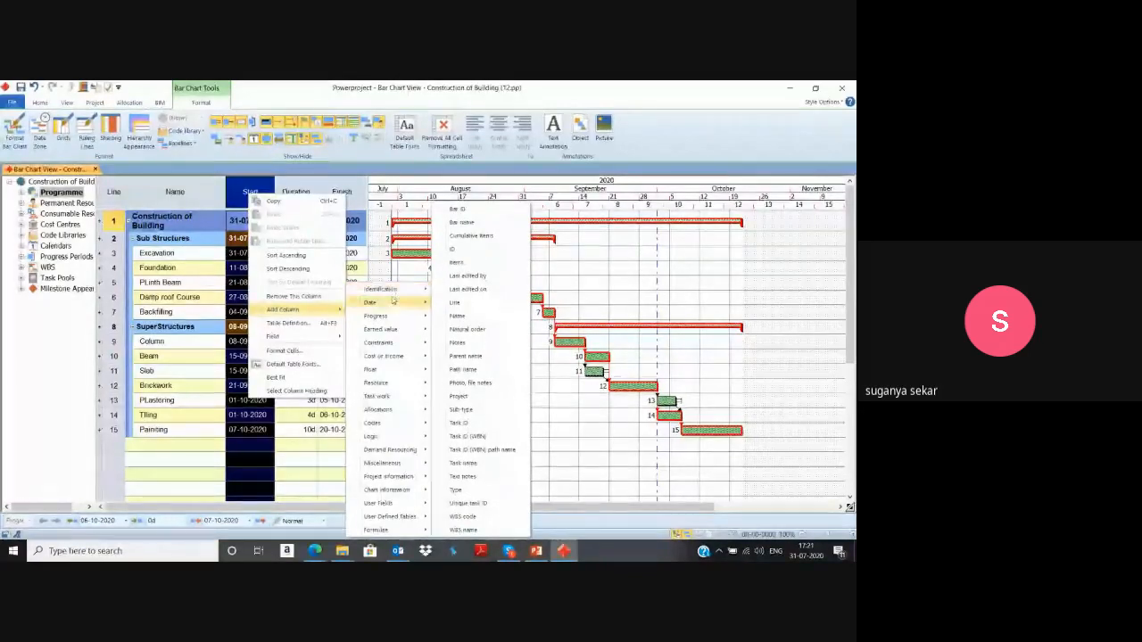
{"action": "left_click", "coordinate": [283, 480]}
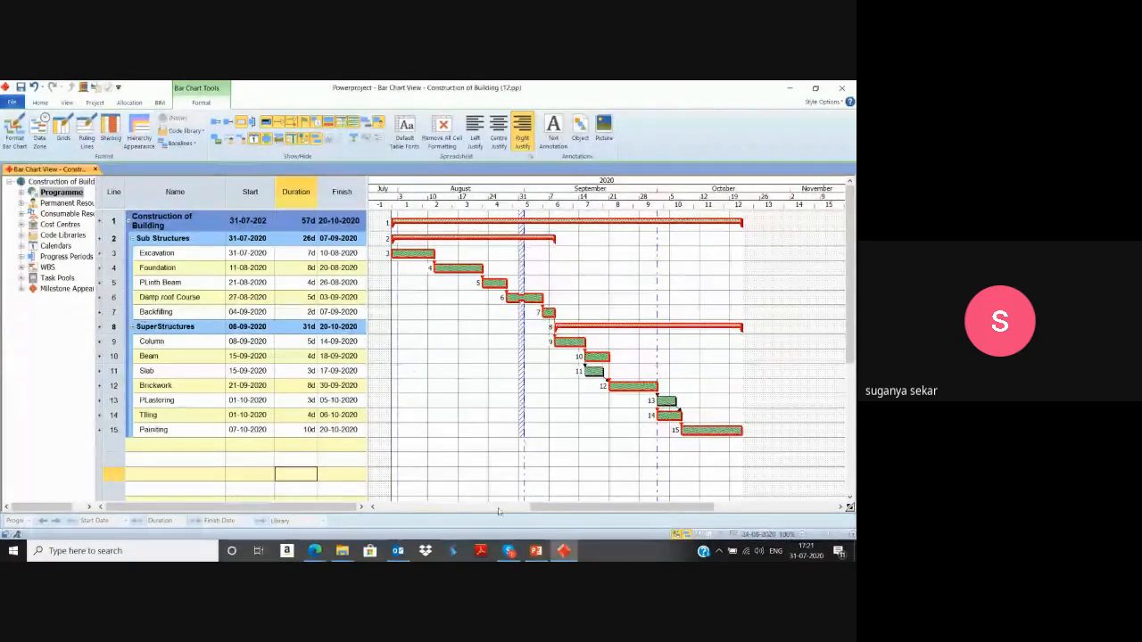
Switch to the PowerPoint presentation, start the slide show and advance to the Schedule Analysis/Review slide.
{"action": "key", "text": "alt+Tab"}
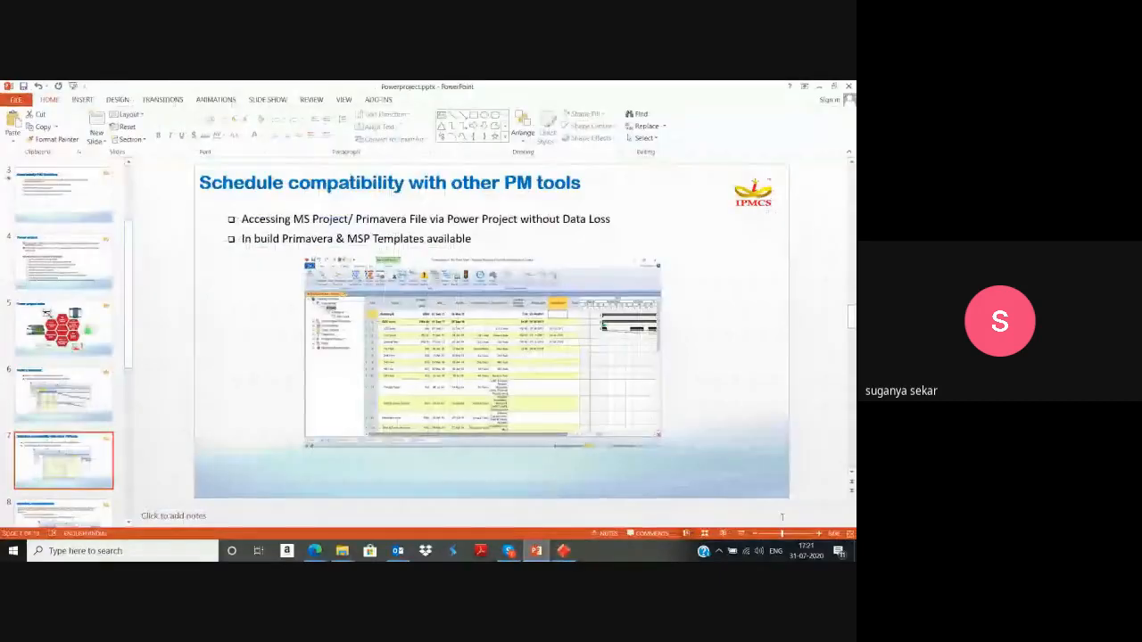
{"action": "left_click", "coordinate": [741, 534]}
{"action": "left_click", "coordinate": [740, 539]}
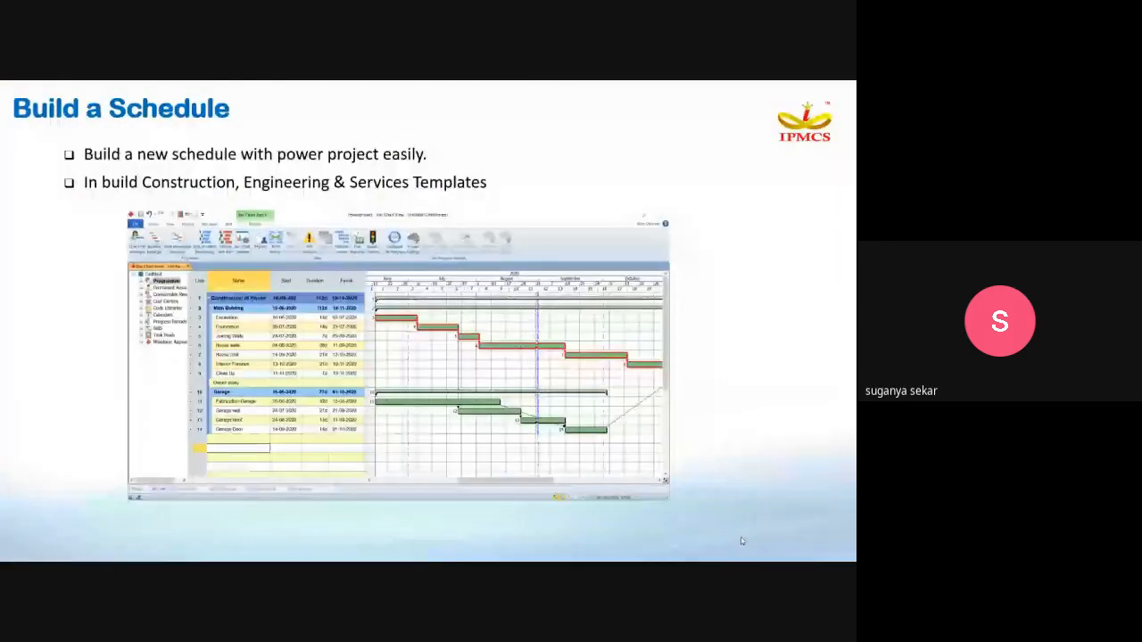
{"action": "left_click", "coordinate": [740, 540]}
{"action": "left_click", "coordinate": [740, 541]}
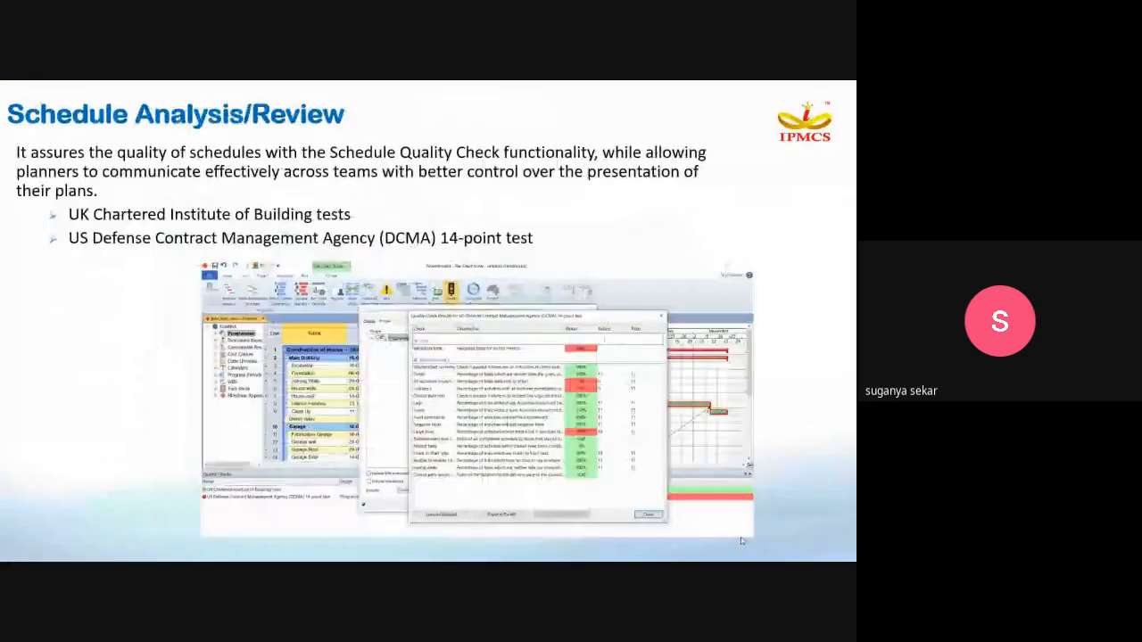
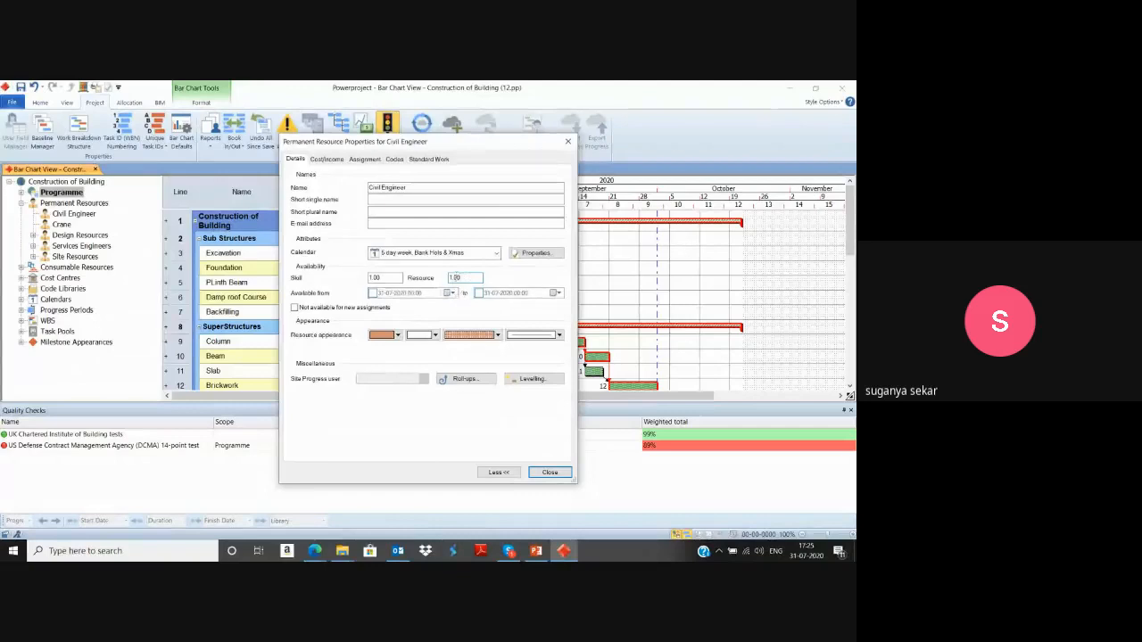
Create a new cost/income rate named aa from the Civil Engineer resource's properties.
{"action": "left_click", "coordinate": [327, 159]}
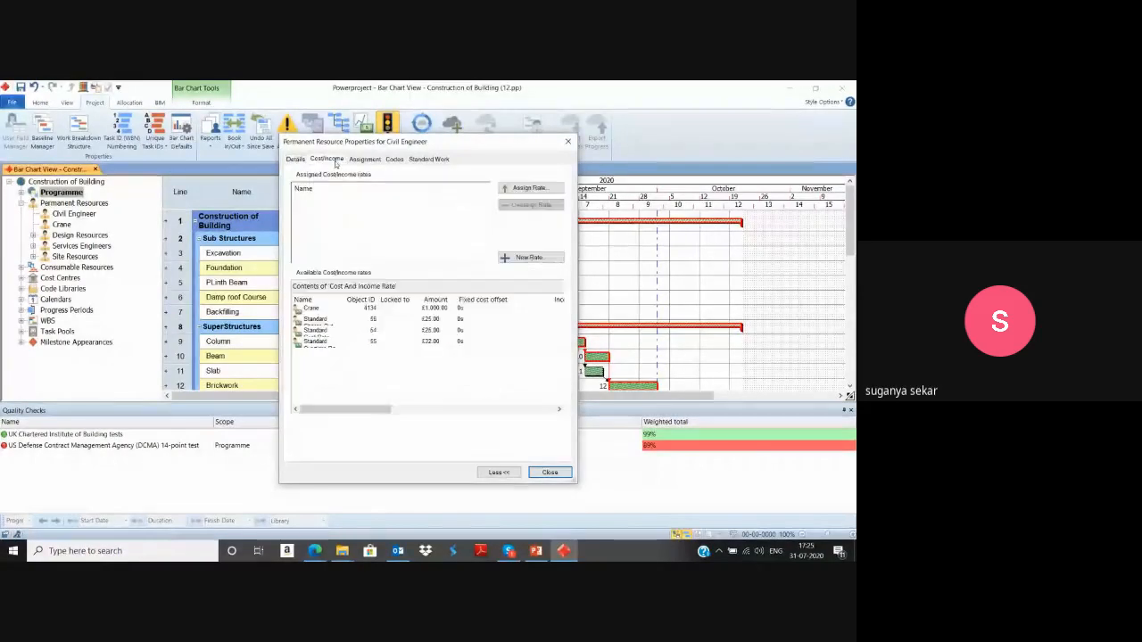
{"action": "left_click", "coordinate": [513, 258]}
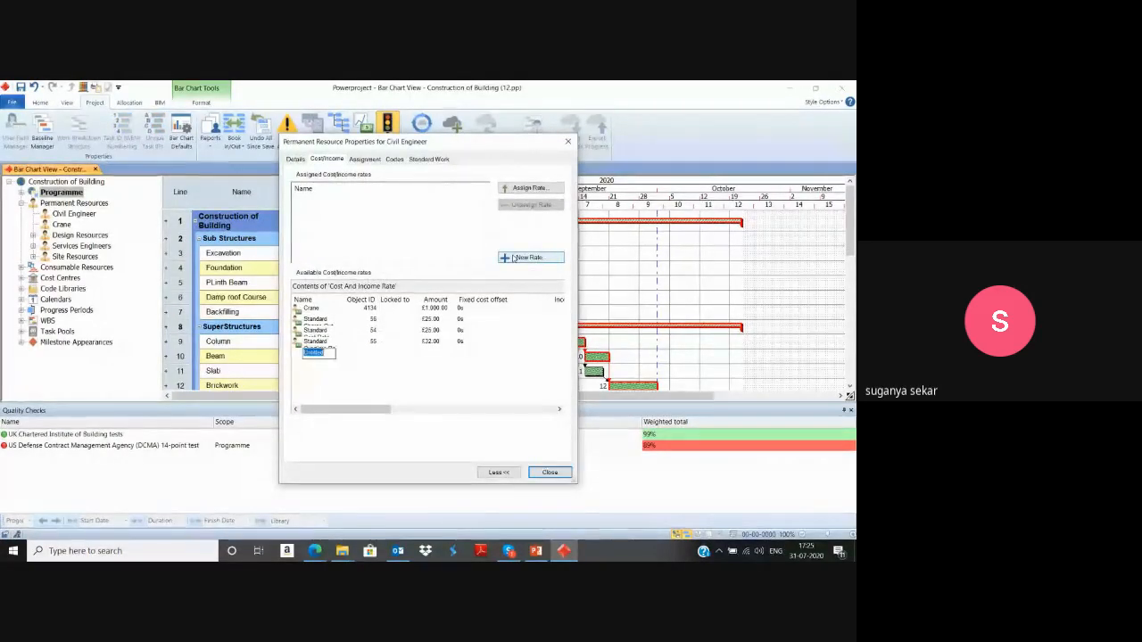
{"action": "type", "text": "e"}
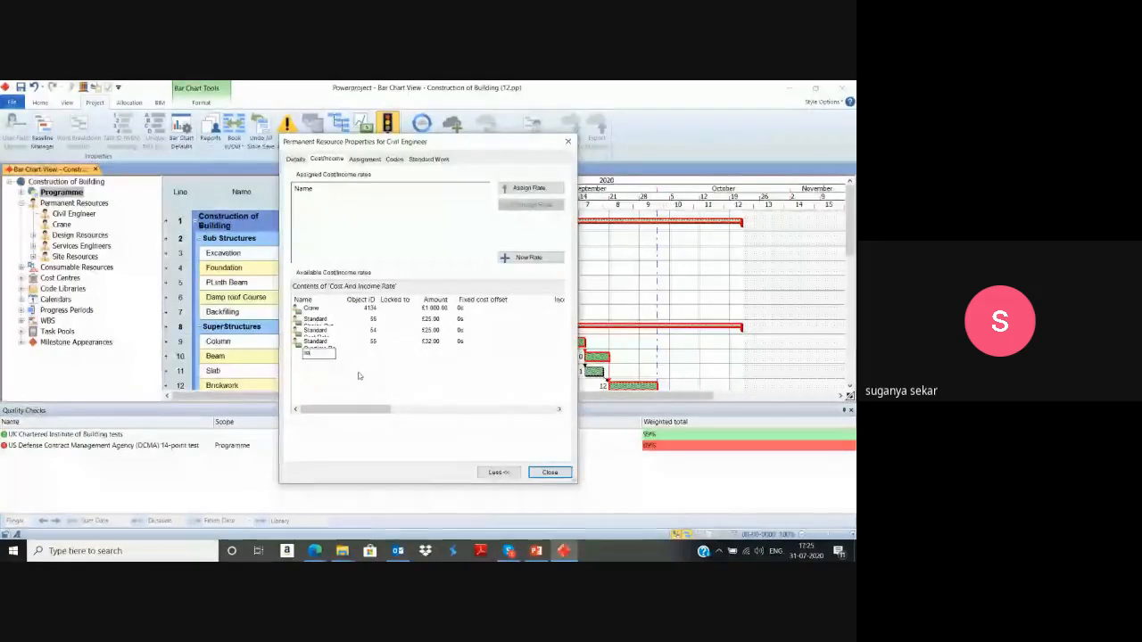
{"action": "key", "text": "Return"}
Set the aa rate's amount to £500.00 per Day.
{"action": "double_click", "coordinate": [355, 353]}
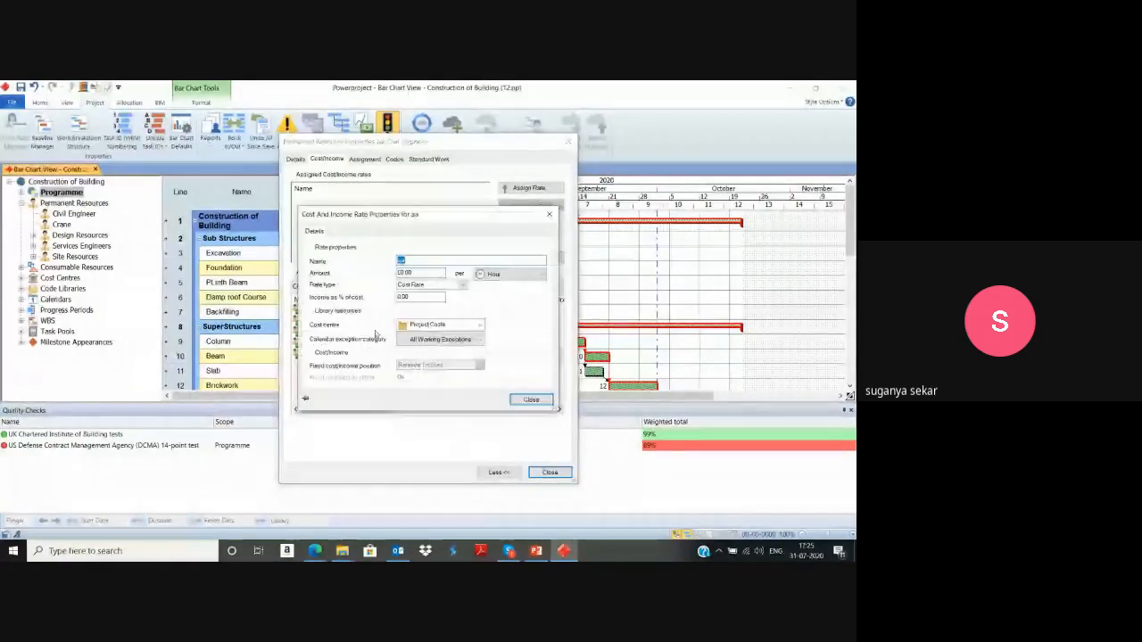
{"action": "left_click_drag", "start_coordinate": [417, 273], "coordinate": [393, 273]}
{"action": "key", "text": "BackSpace"}
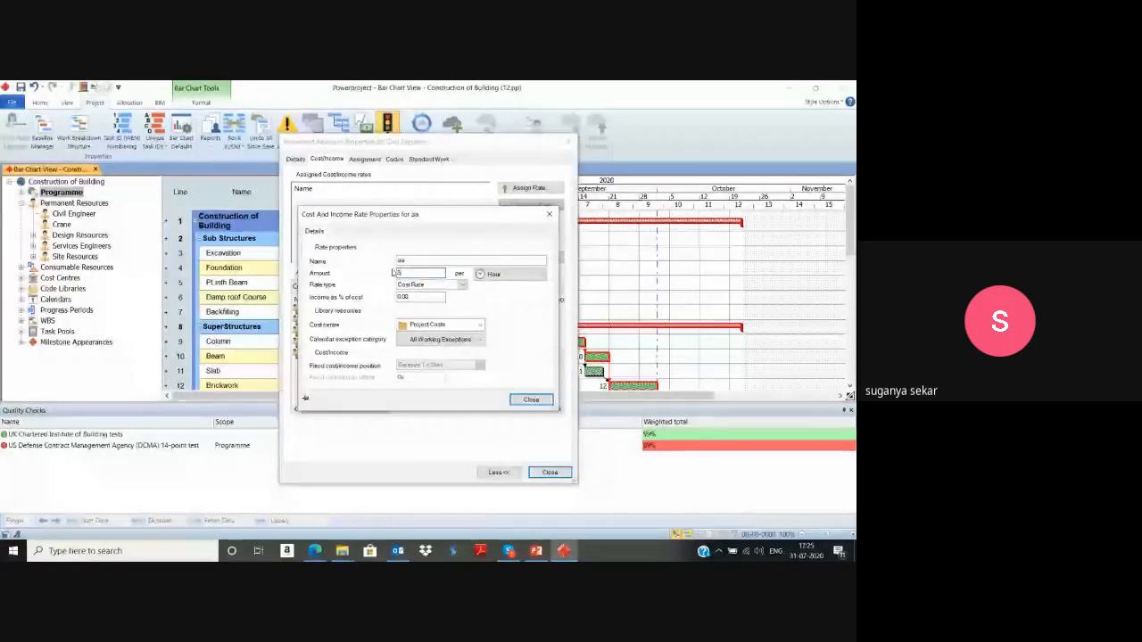
{"action": "type", "text": "500"}
{"action": "left_click", "coordinate": [495, 274]}
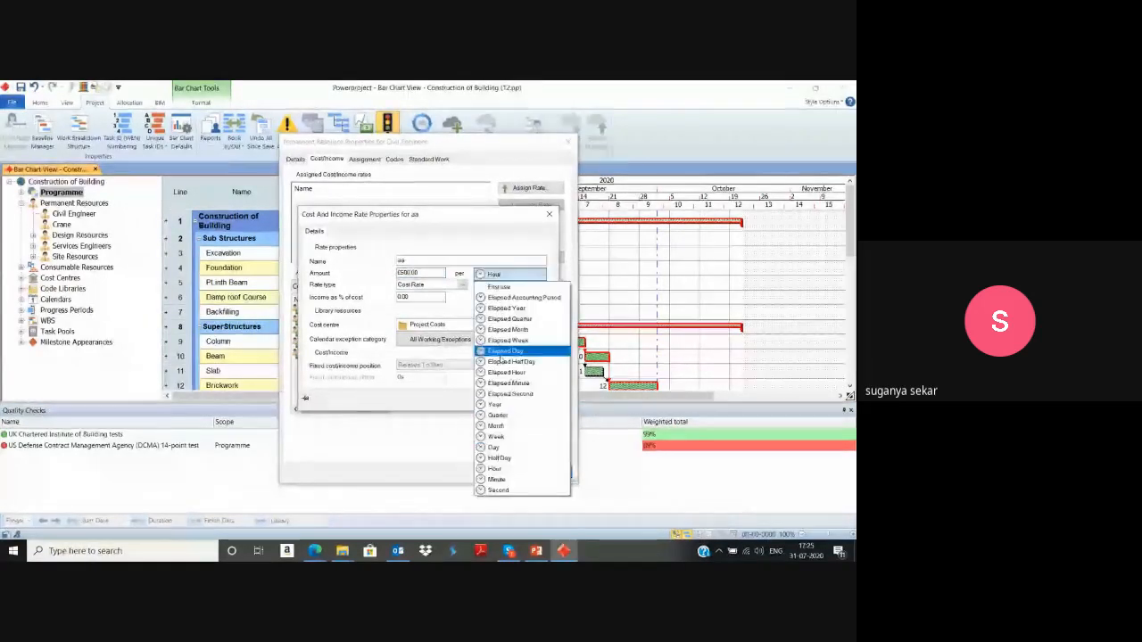
{"action": "left_click", "coordinate": [505, 449]}
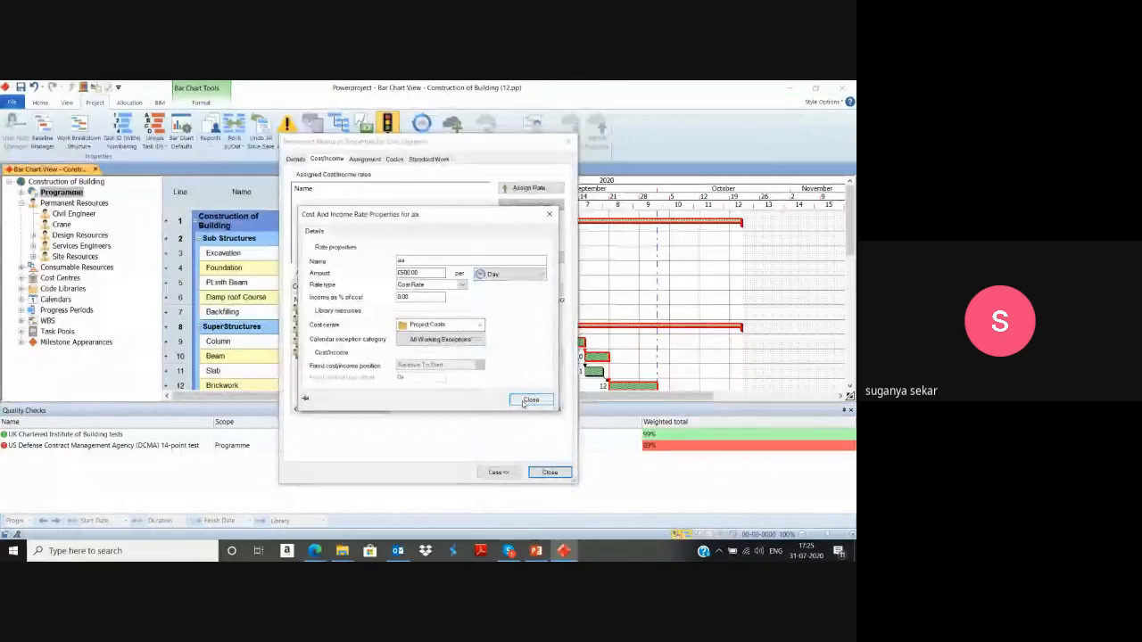
{"action": "left_click", "coordinate": [528, 401]}
Assign the aa rate to the Civil Engineer resource and set its modelling type to Non Modelled.
{"action": "left_click", "coordinate": [436, 200]}
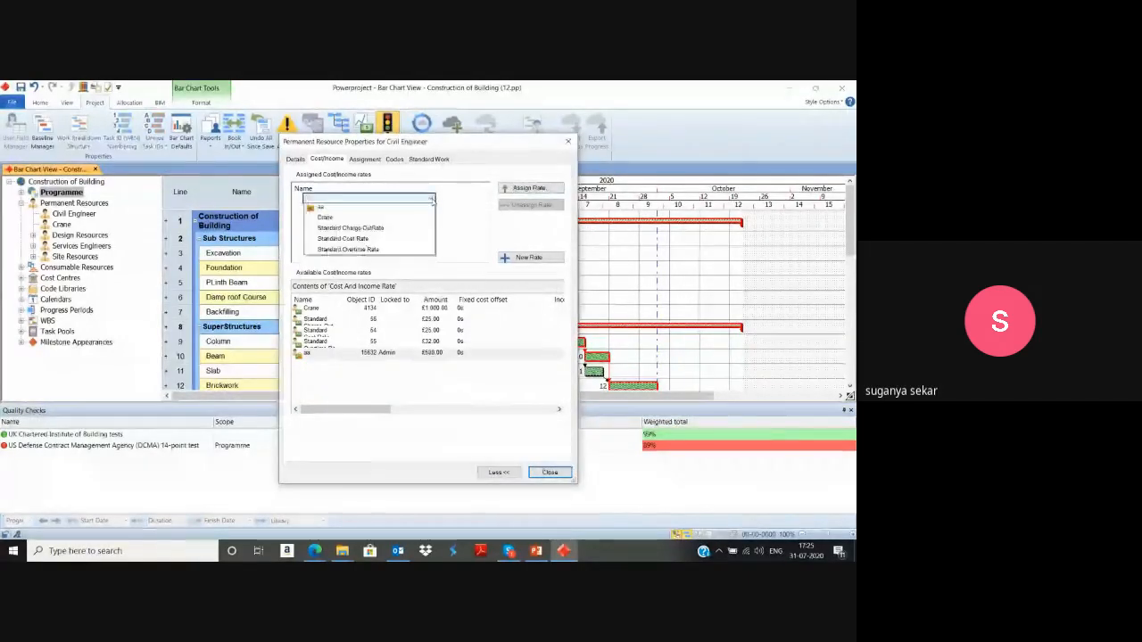
{"action": "left_click", "coordinate": [371, 205]}
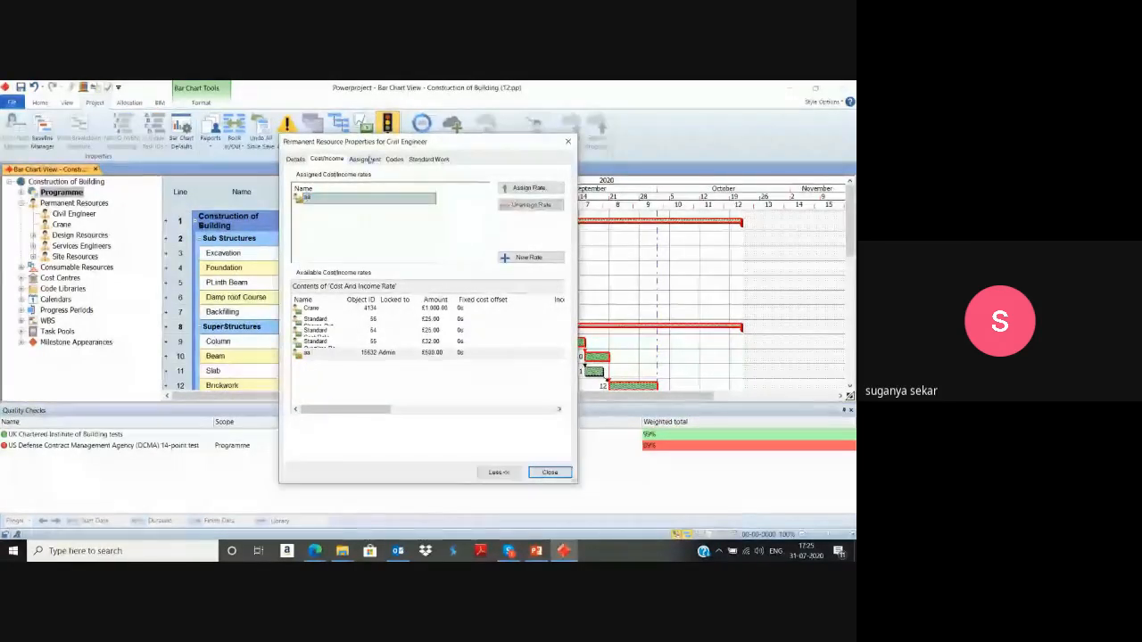
{"action": "left_click", "coordinate": [370, 159]}
{"action": "left_click", "coordinate": [392, 188]}
{"action": "left_click", "coordinate": [391, 197]}
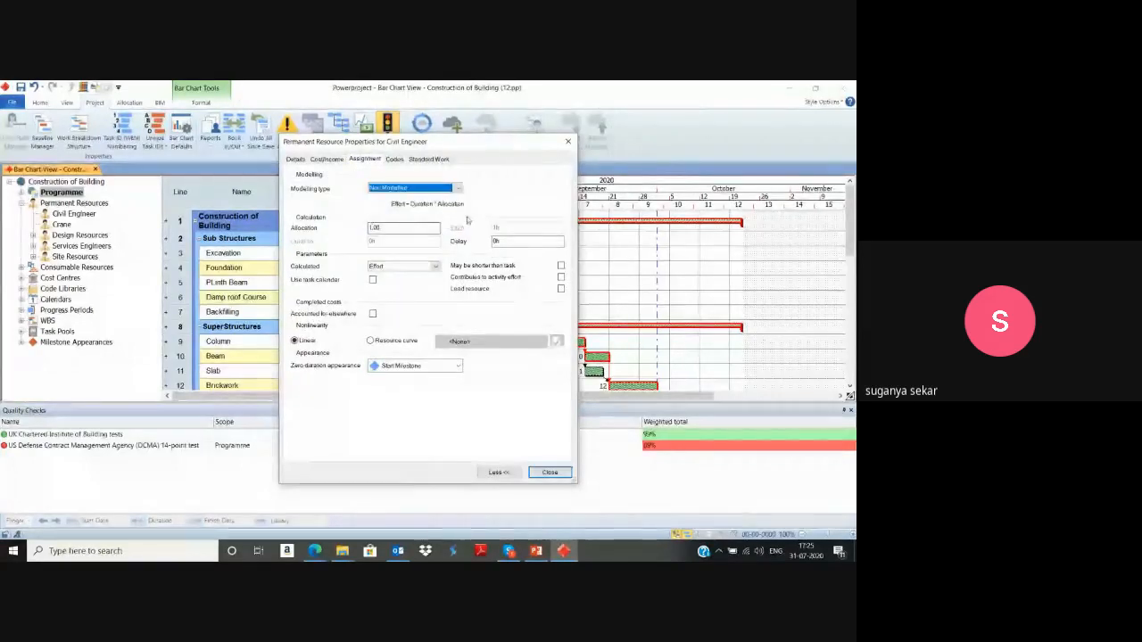
{"action": "left_click", "coordinate": [549, 472]}
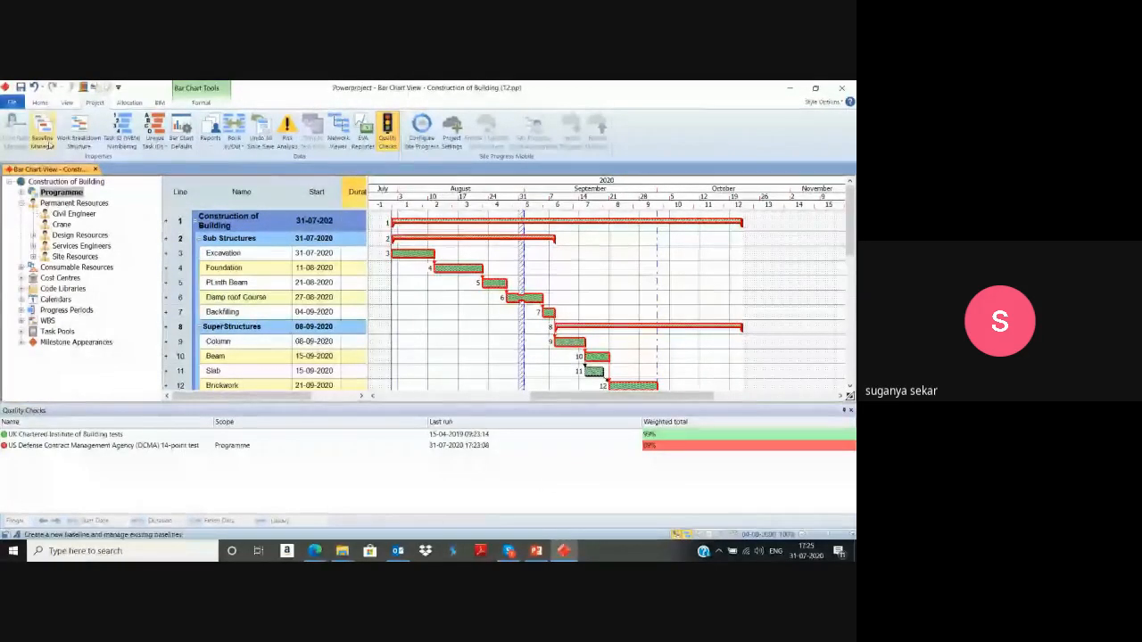
Expand the consumable resources, and assign Civil Engineer to all bars from Excavation to Painting.
{"action": "left_click", "coordinate": [61, 224]}
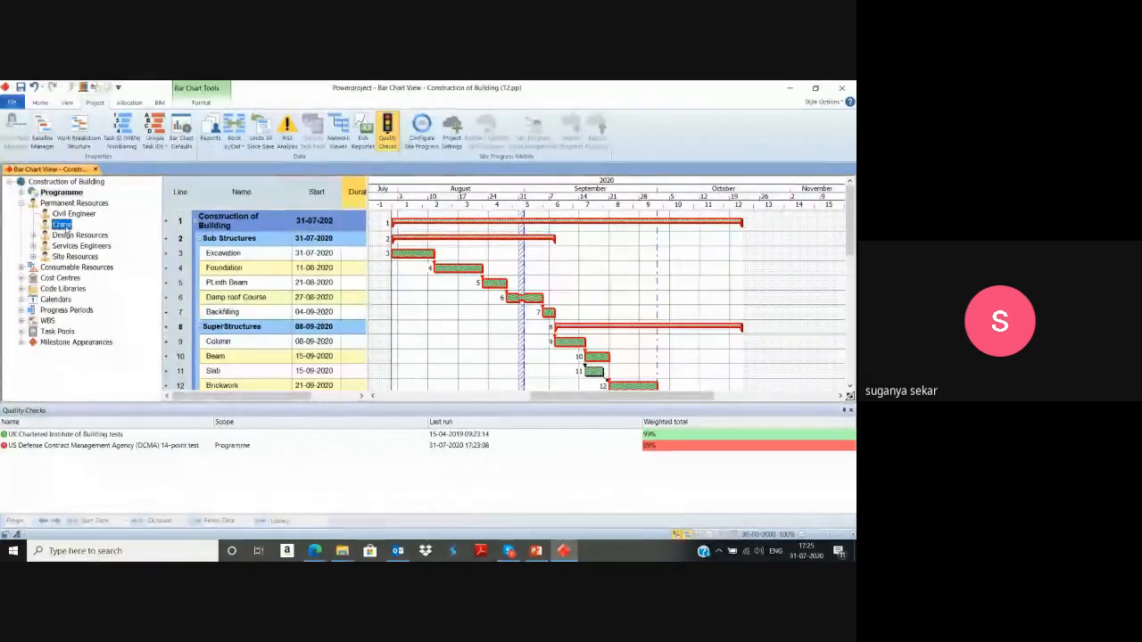
{"action": "left_click", "coordinate": [21, 267]}
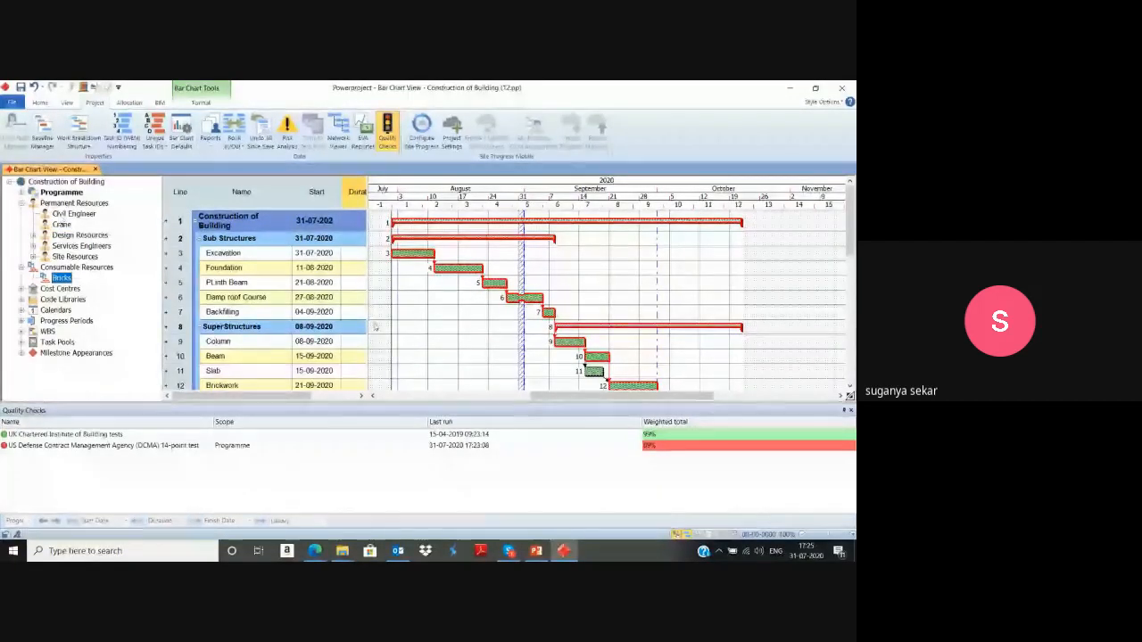
{"action": "left_click", "coordinate": [400, 254]}
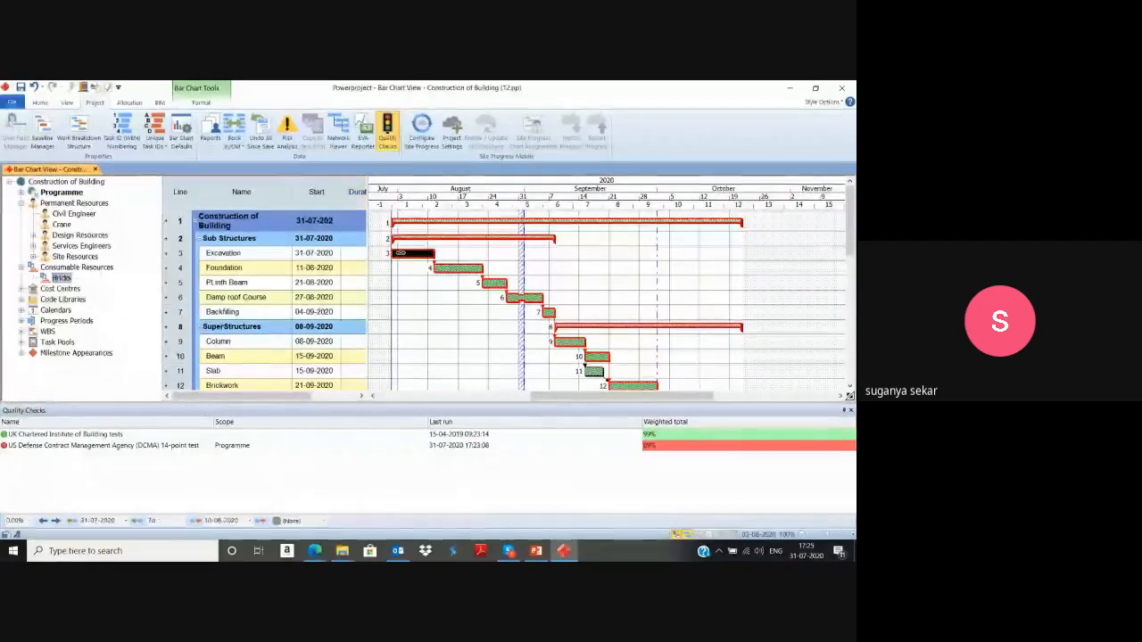
{"action": "scroll", "coordinate": [401, 253], "scroll_direction": "down", "scroll_amount": 2}
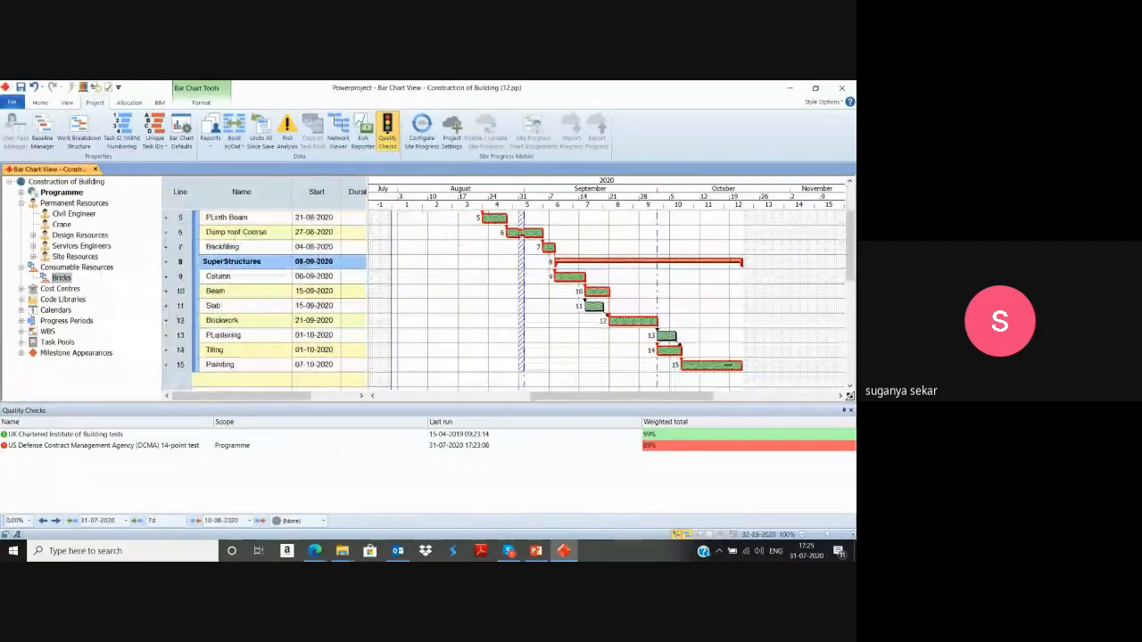
{"action": "left_click", "coordinate": [728, 367], "text": "shift"}
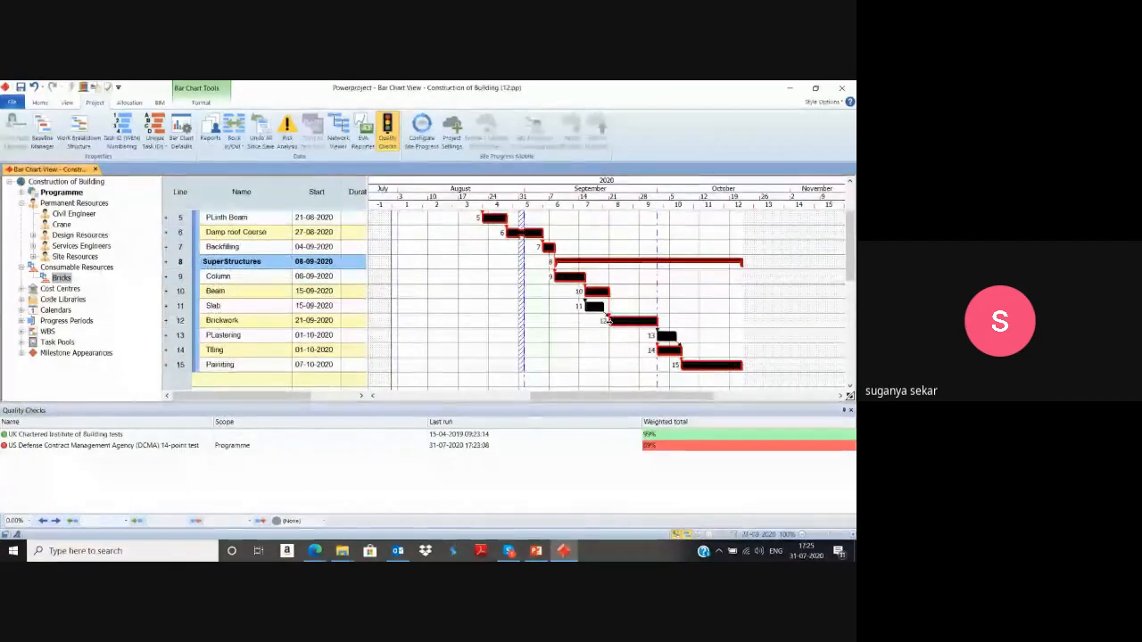
{"action": "scroll", "coordinate": [401, 253], "scroll_direction": "up", "scroll_amount": 2}
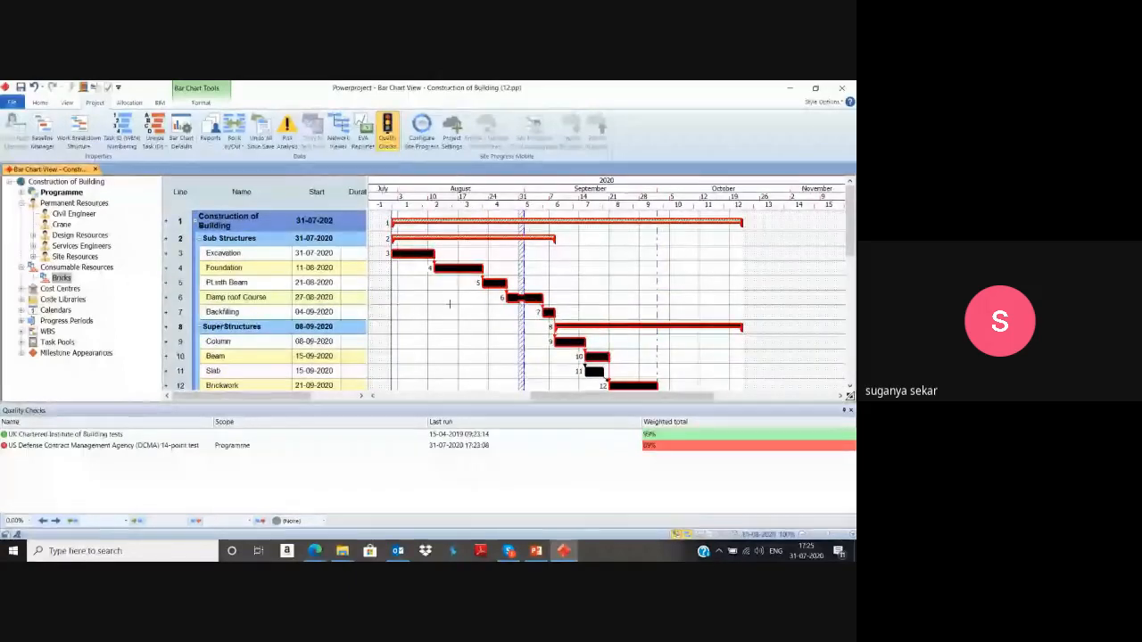
{"action": "left_click_drag", "start_coordinate": [76, 214], "coordinate": [429, 255]}
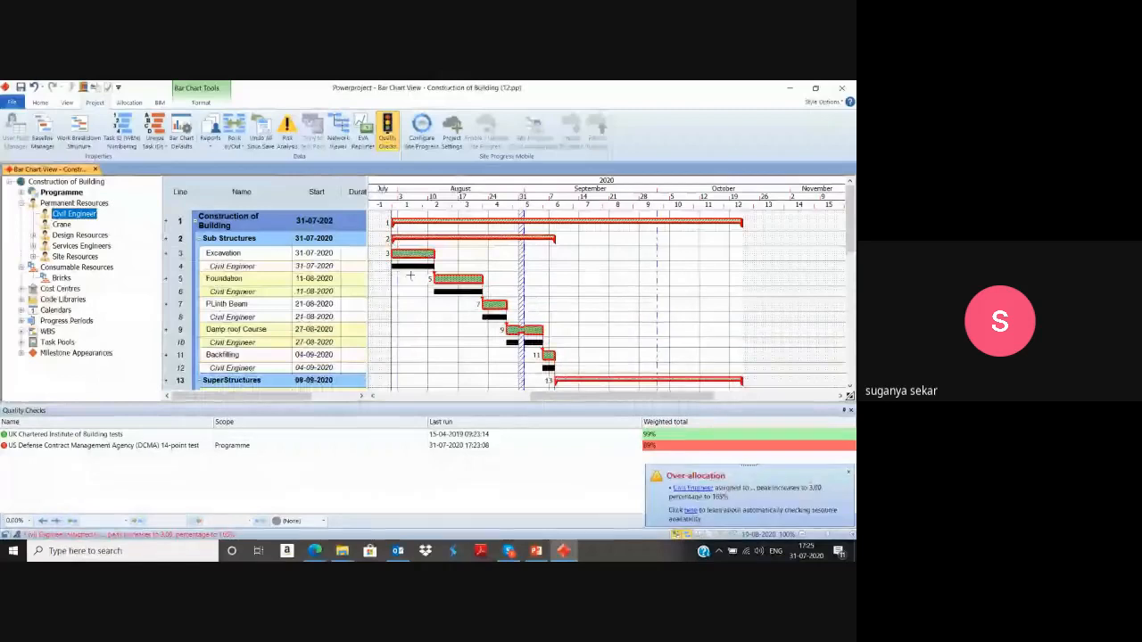
{"action": "left_click", "coordinate": [409, 279]}
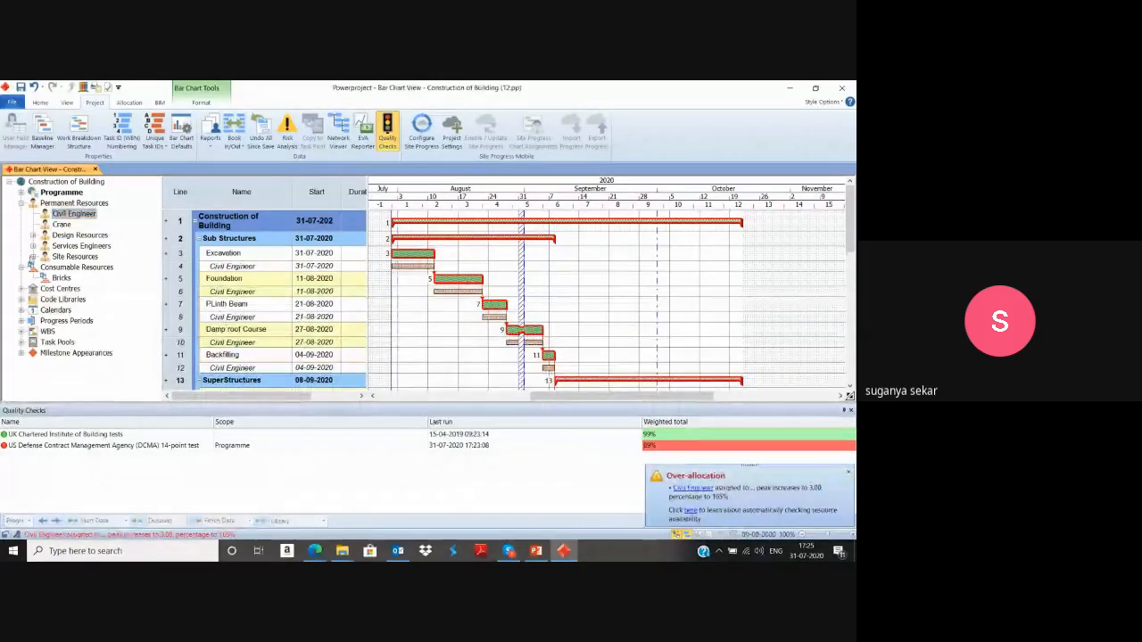
Assign the Crane resource to the Excavation bar and the Bricks resource to the Foundation bar.
{"action": "left_click", "coordinate": [60, 225]}
{"action": "left_click_drag", "start_coordinate": [328, 237], "coordinate": [474, 262]}
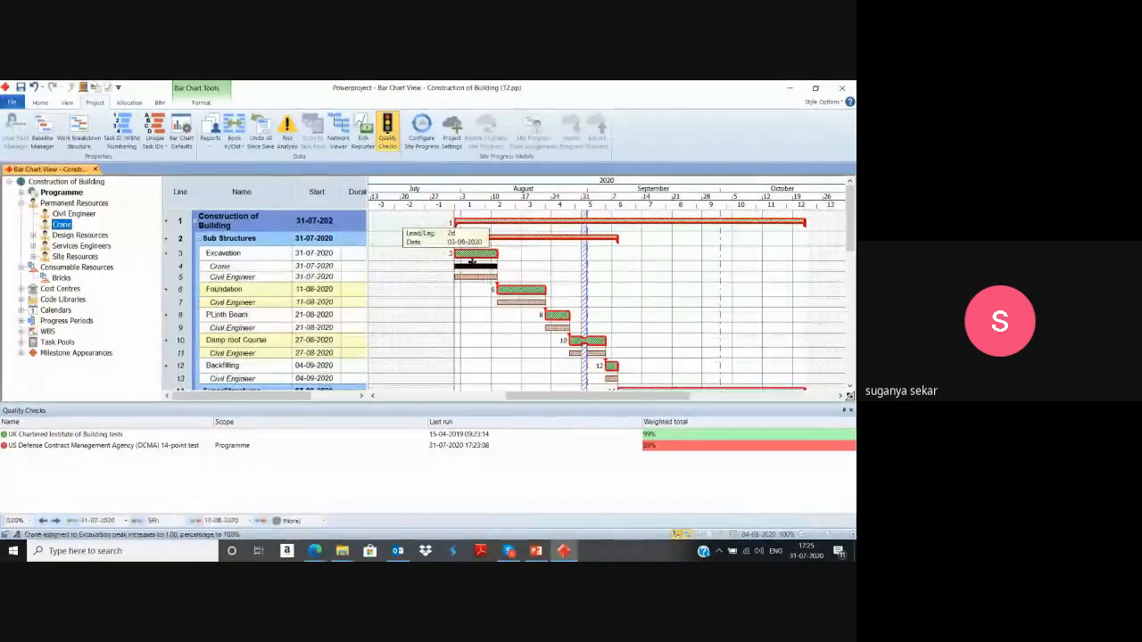
{"action": "left_click_drag", "start_coordinate": [61, 278], "coordinate": [522, 347]}
{"action": "left_click_drag", "start_coordinate": [520, 287], "coordinate": [521, 256]}
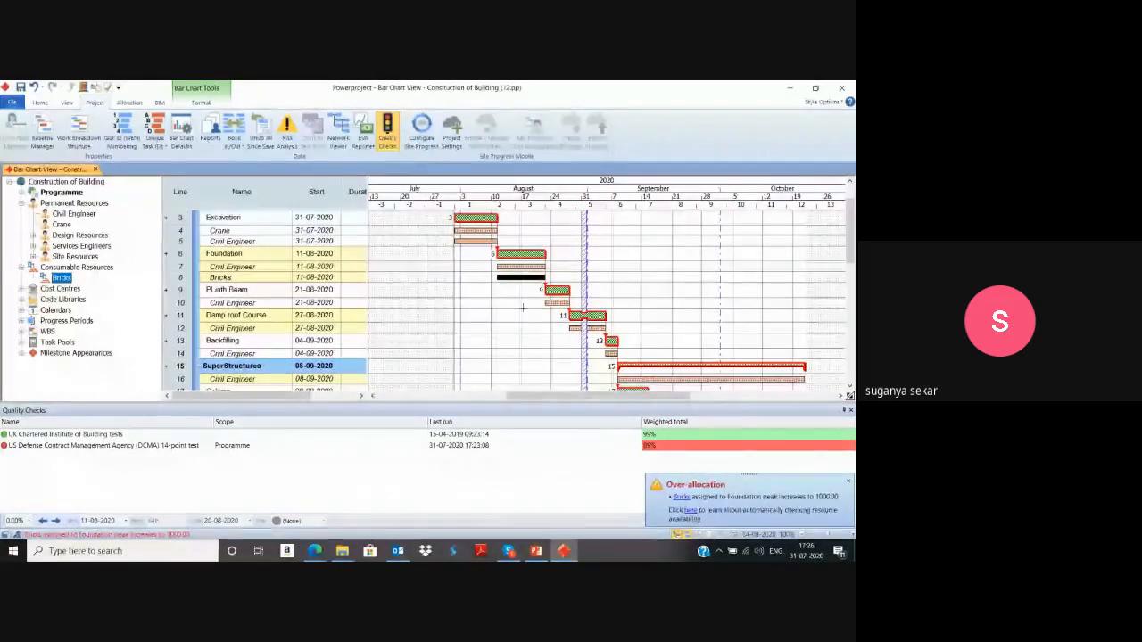
Delete the Civil Engineer allocation beneath the SuperStructures summary bar.
{"action": "scroll", "coordinate": [505, 287], "scroll_direction": "up", "scroll_amount": 2}
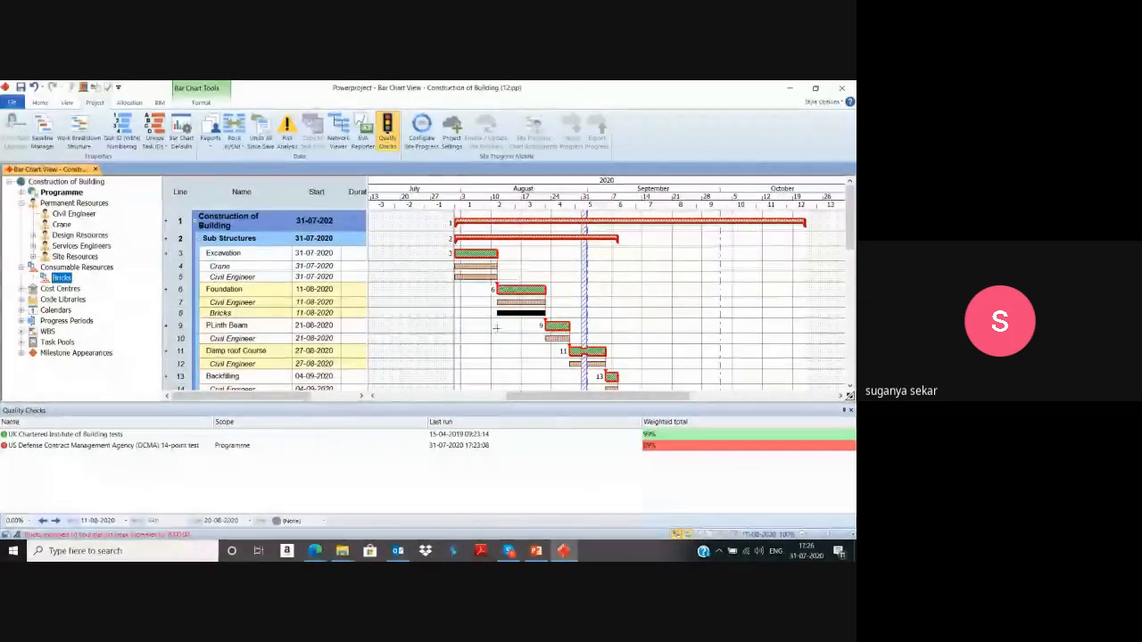
{"action": "scroll", "coordinate": [538, 327], "scroll_direction": "down", "scroll_amount": 5}
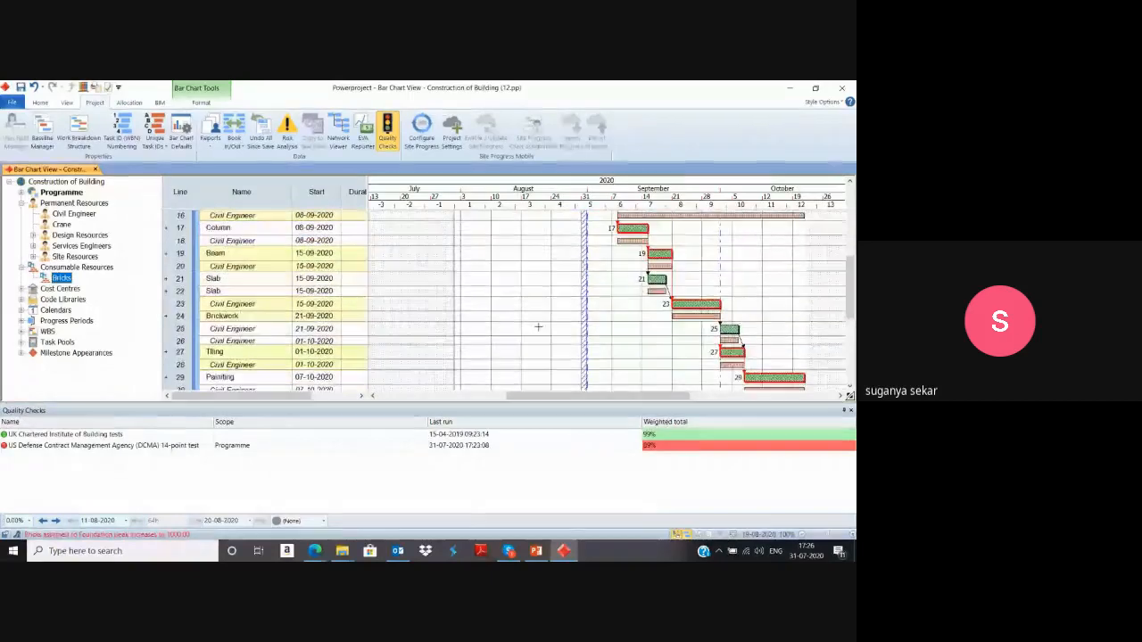
{"action": "left_click", "coordinate": [615, 255]}
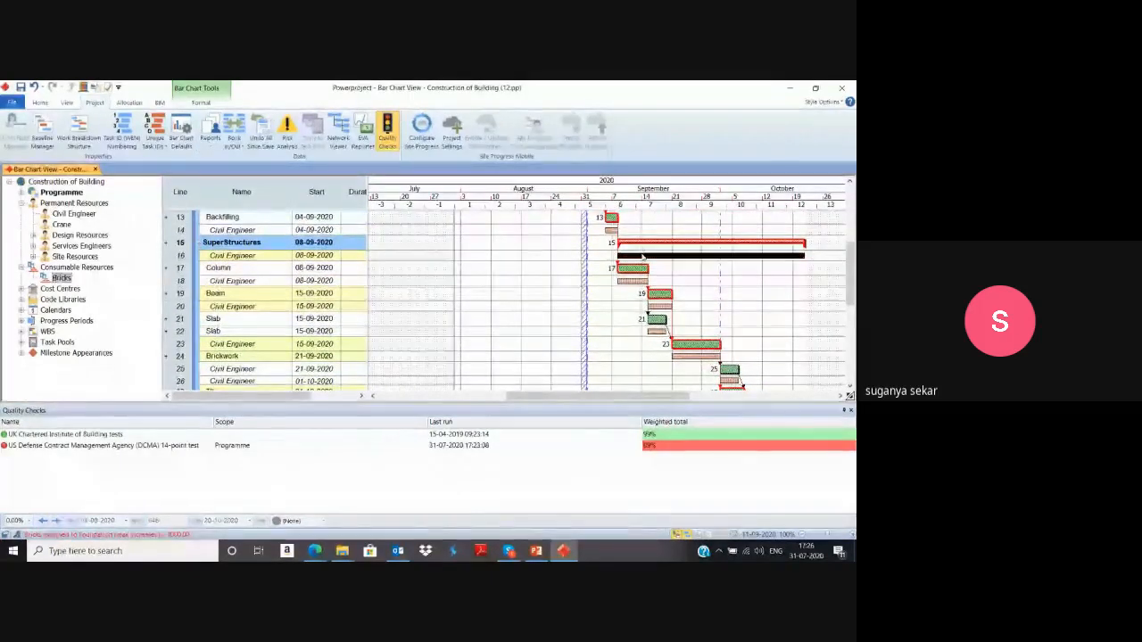
{"action": "key", "text": "Delete"}
Turn off the display of scheduled allocations in the bar chart.
{"action": "scroll", "coordinate": [640, 253], "scroll_direction": "up", "scroll_amount": 5}
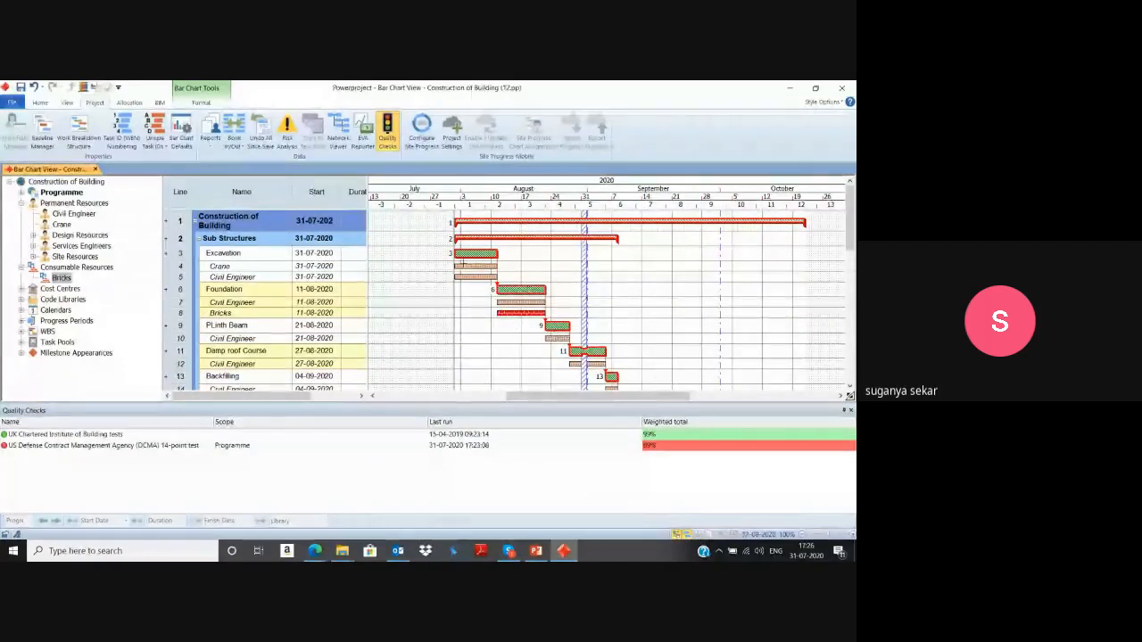
{"action": "left_click", "coordinate": [201, 102]}
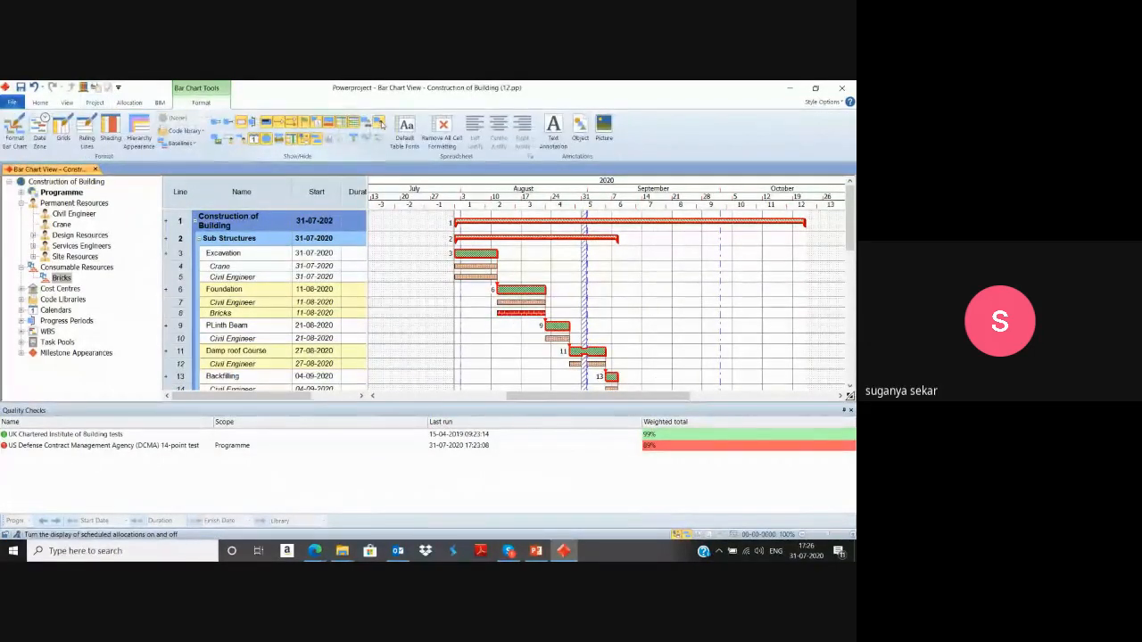
{"action": "left_click", "coordinate": [380, 123]}
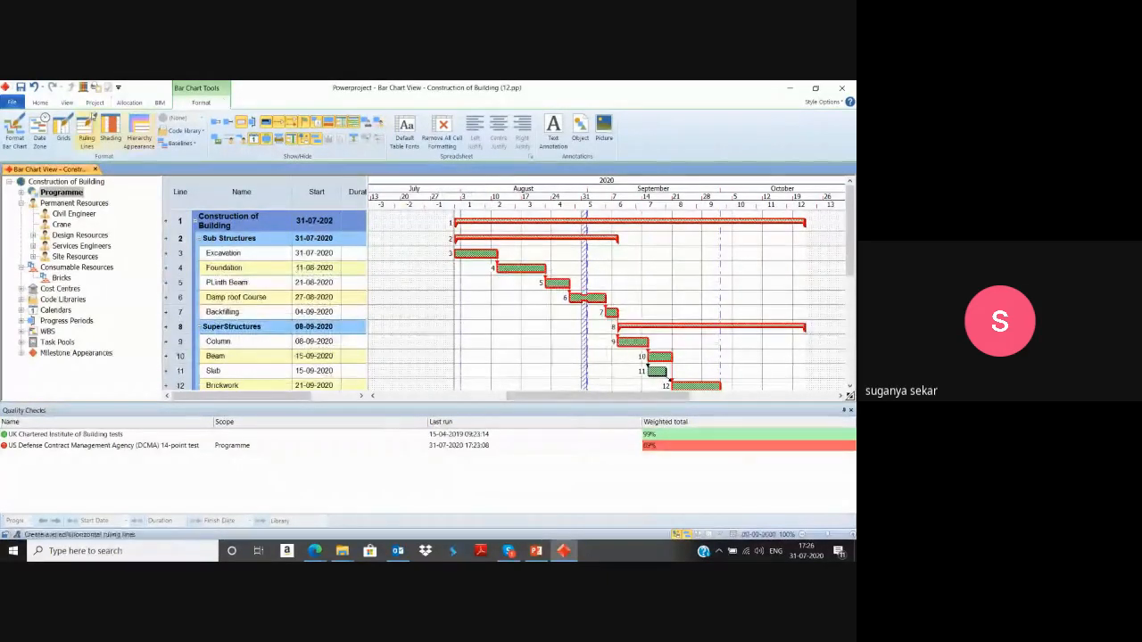
Open a new histogram pane beneath the bar chart and shrink the Quality Checks pane to make room.
{"action": "left_click", "coordinate": [68, 102]}
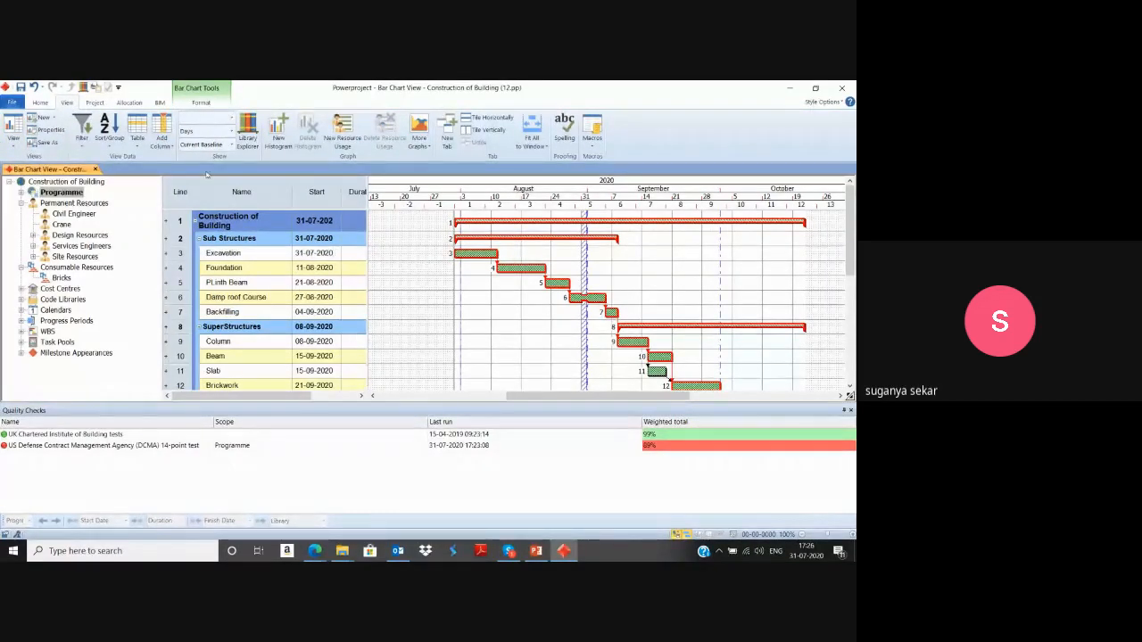
{"action": "left_click", "coordinate": [280, 141]}
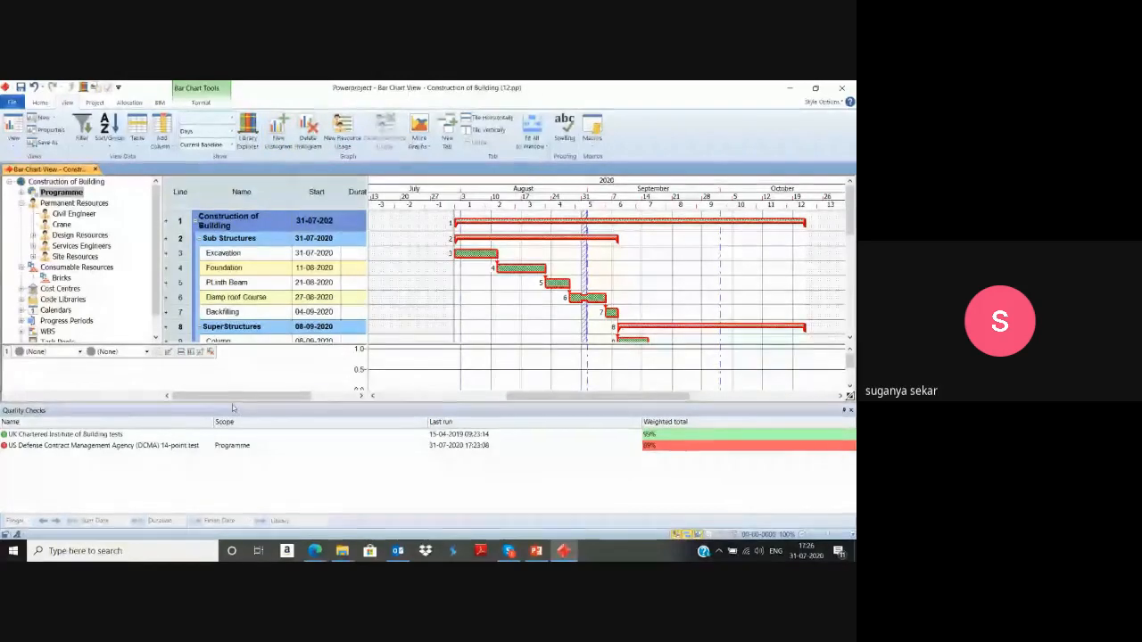
{"action": "left_click_drag", "start_coordinate": [230, 402], "coordinate": [229, 463]}
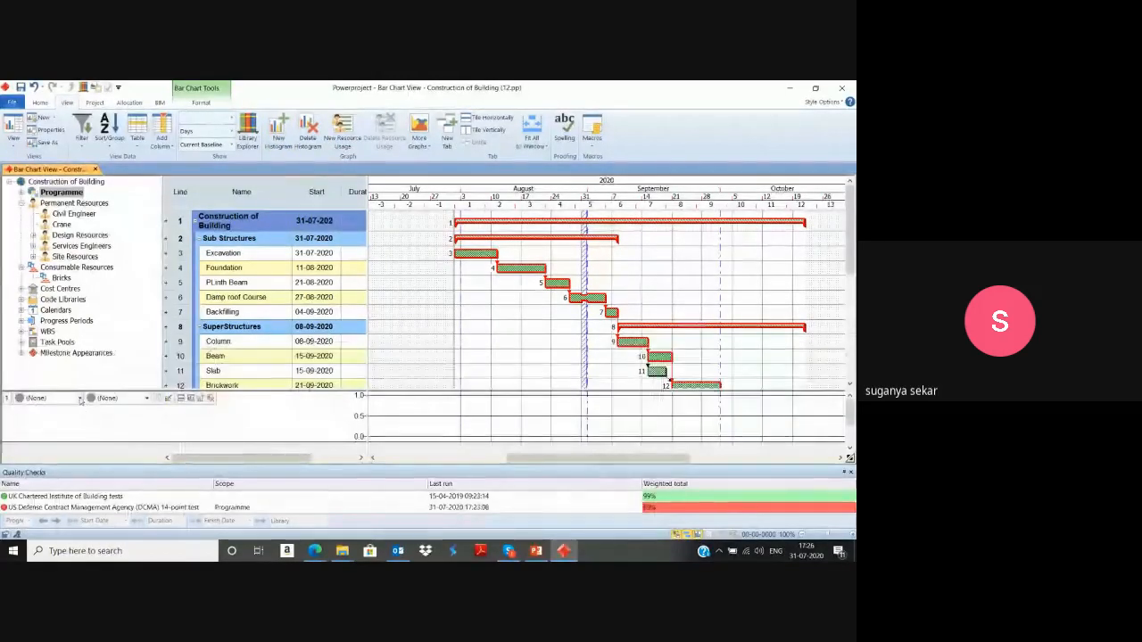
Show the Allocation, Availability and Over Allocation report for Civil Engineer, Crane and Bricks in the histogram, and enlarge its pane.
{"action": "left_click", "coordinate": [45, 398]}
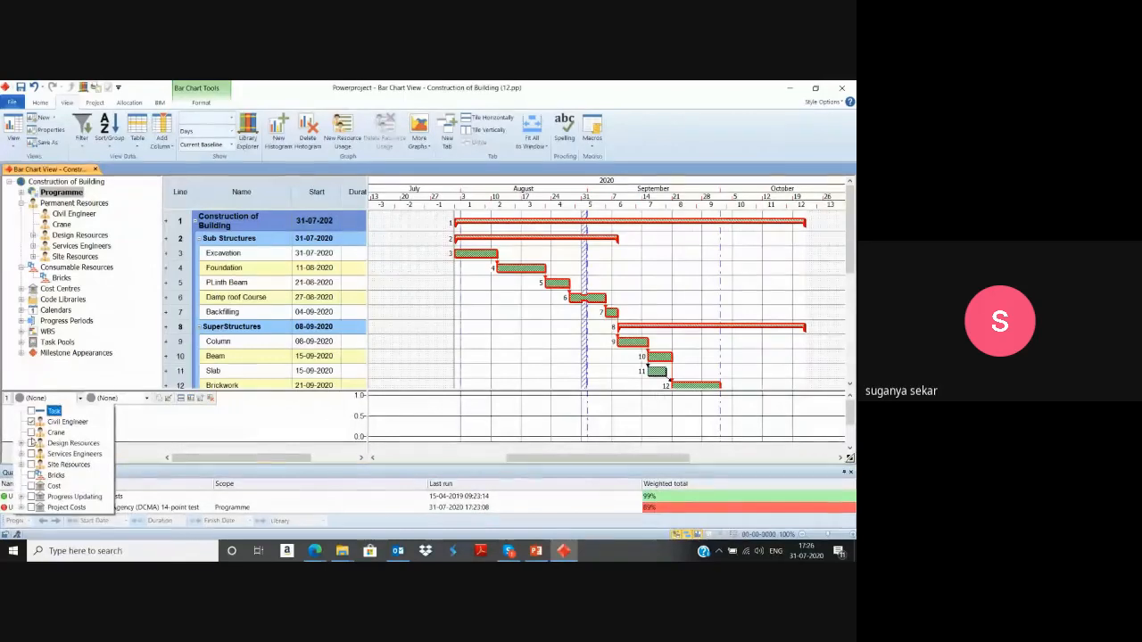
{"action": "left_click", "coordinate": [32, 474]}
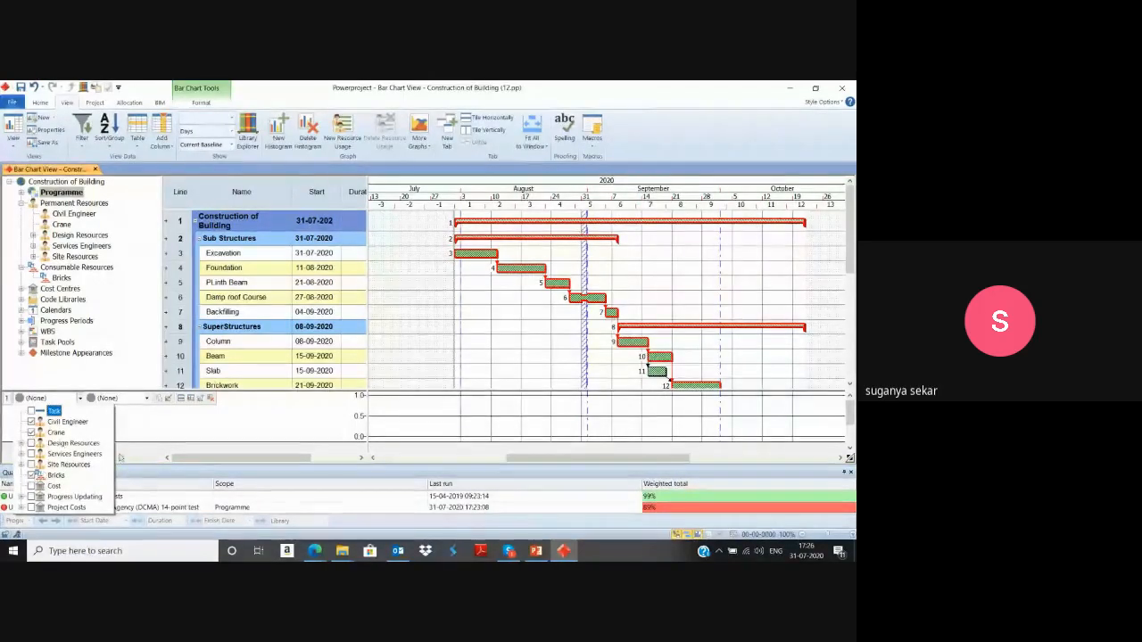
{"action": "left_click", "coordinate": [140, 404]}
{"action": "left_click", "coordinate": [140, 400]}
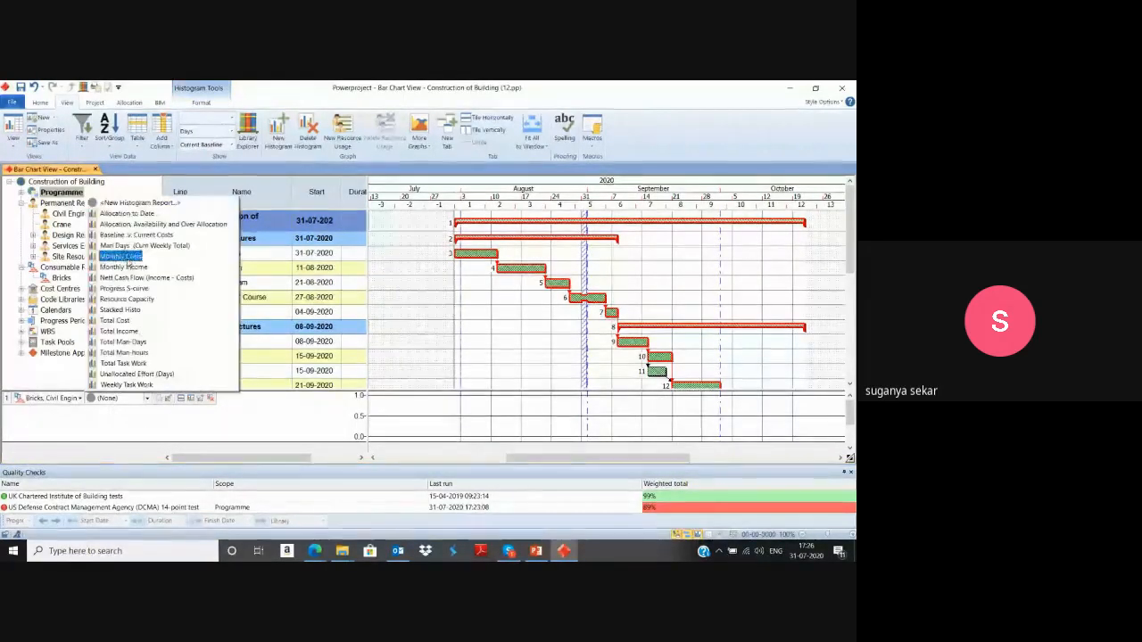
{"action": "left_click", "coordinate": [133, 223]}
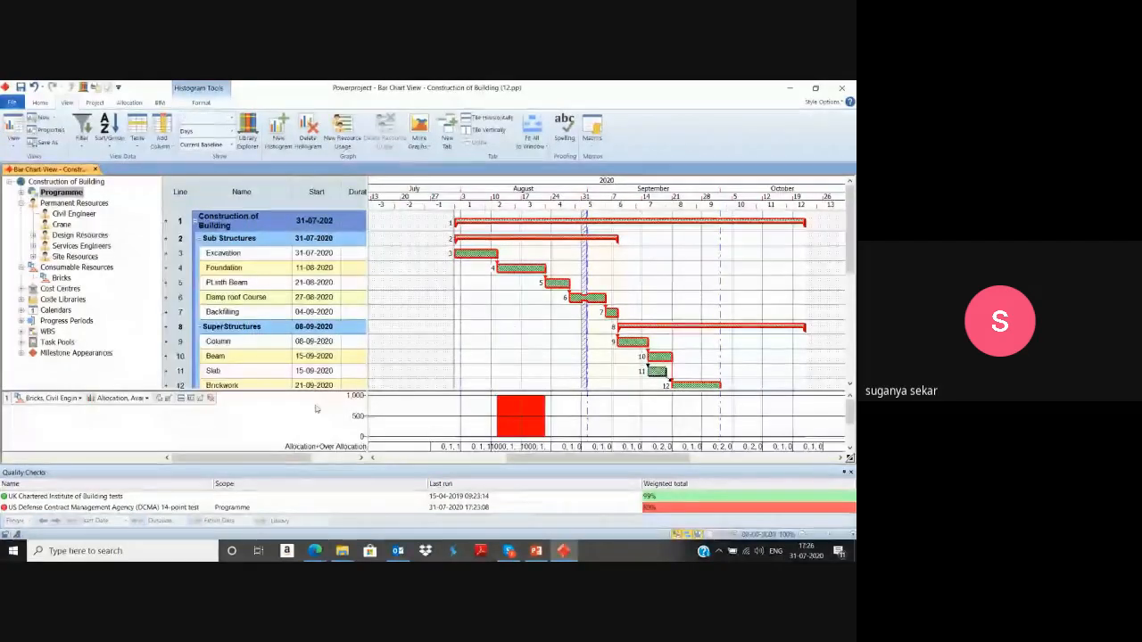
{"action": "left_click_drag", "start_coordinate": [308, 390], "coordinate": [310, 301]}
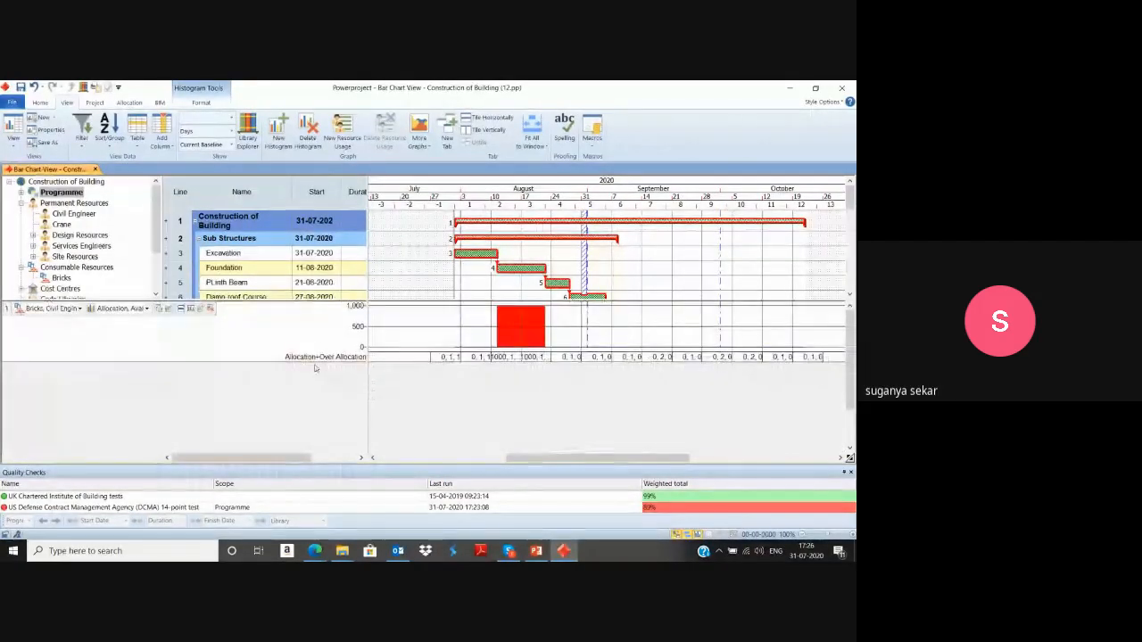
Enlarge the histogram's row height and switch its report to Allocation to Date.
{"action": "left_click_drag", "start_coordinate": [316, 367], "coordinate": [333, 475]}
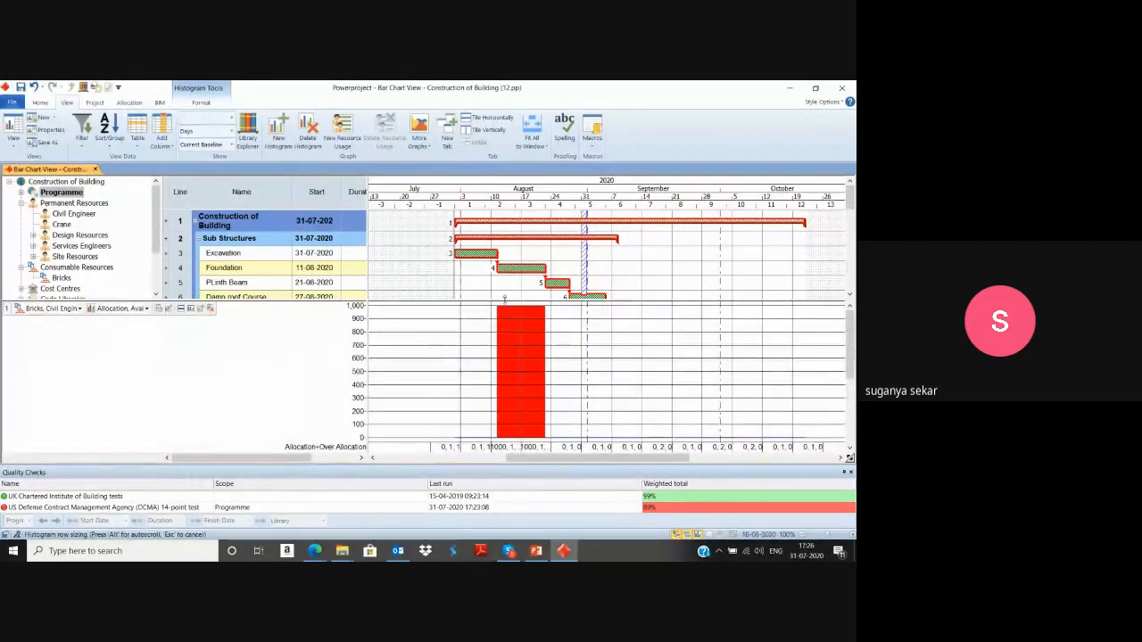
{"action": "left_click", "coordinate": [102, 308]}
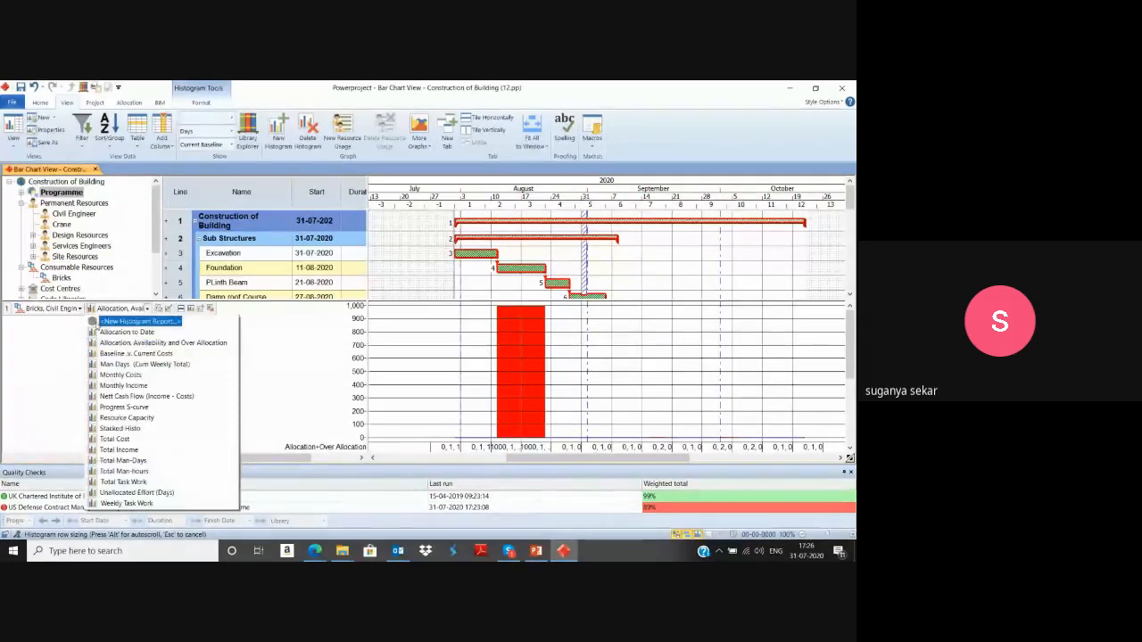
{"action": "left_click", "coordinate": [118, 335]}
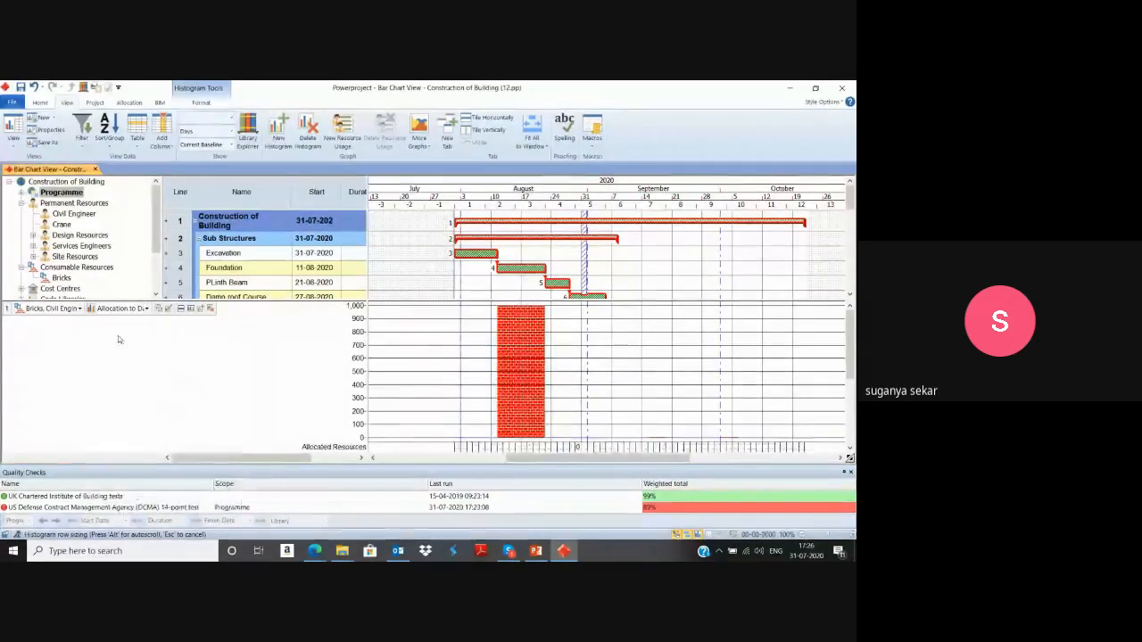
Exclude Bricks from the resources plotted in the histogram.
{"action": "left_click", "coordinate": [127, 309]}
{"action": "left_click", "coordinate": [78, 308]}
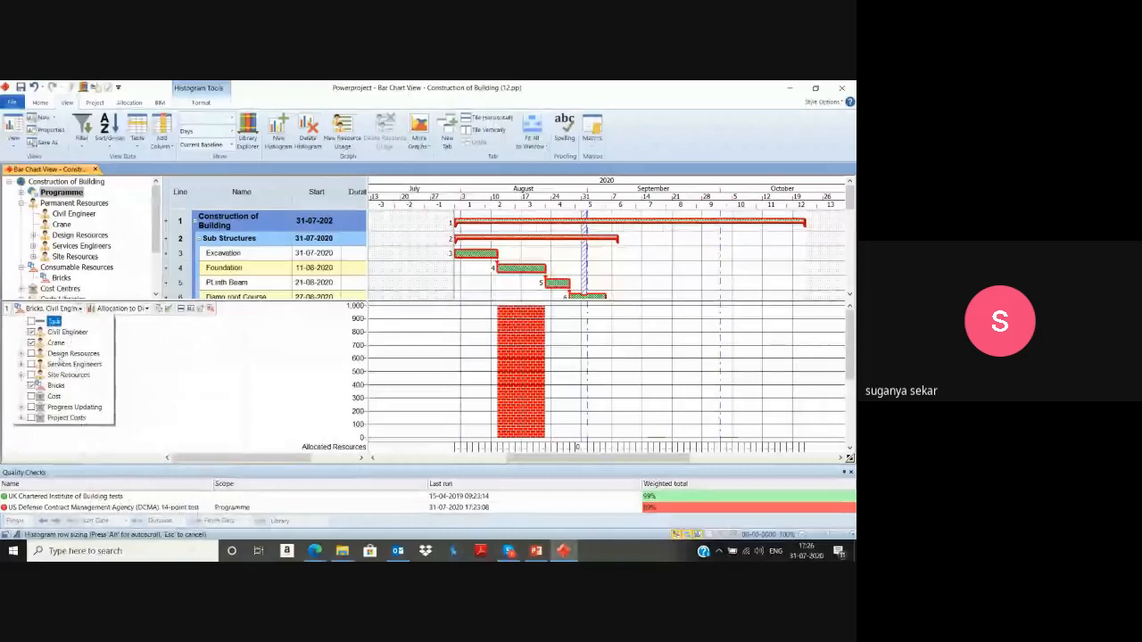
{"action": "left_click", "coordinate": [31, 385]}
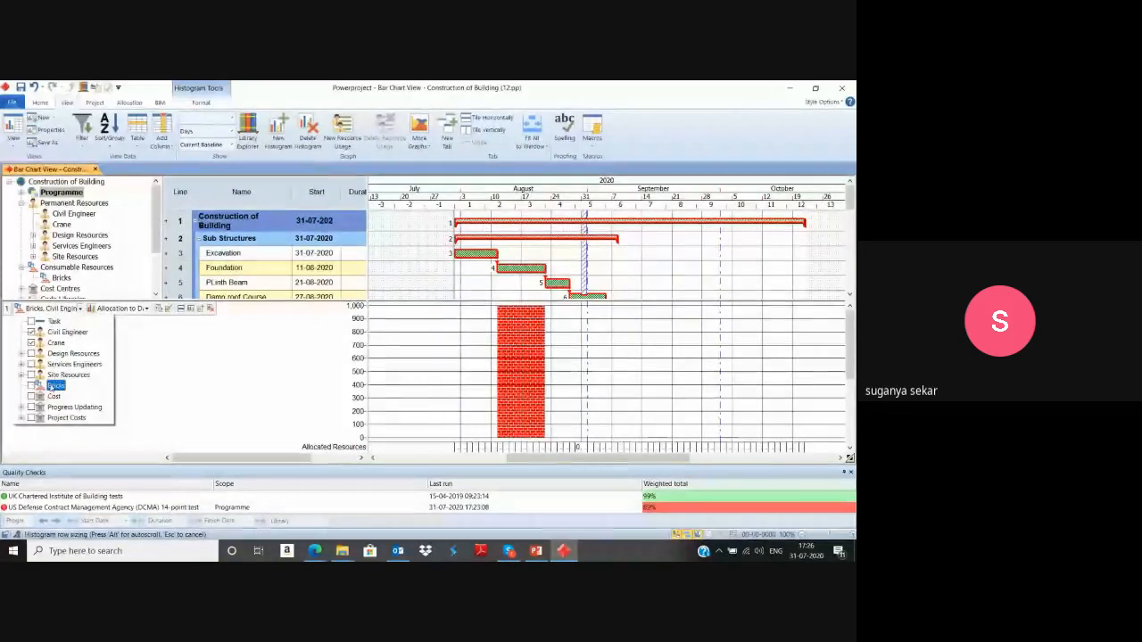
{"action": "left_click", "coordinate": [147, 375]}
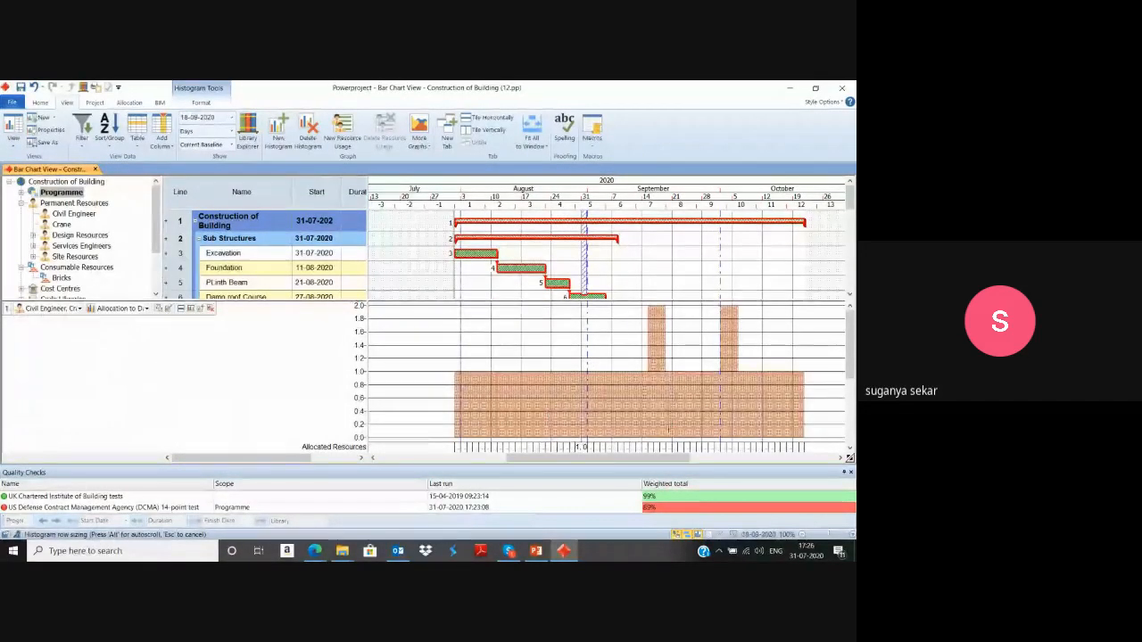
Switch the histogram to the Allocation, Availability and Over Allocation report and exclude Crane, keeping only Civil Engineer plotted.
{"action": "left_click", "coordinate": [147, 308]}
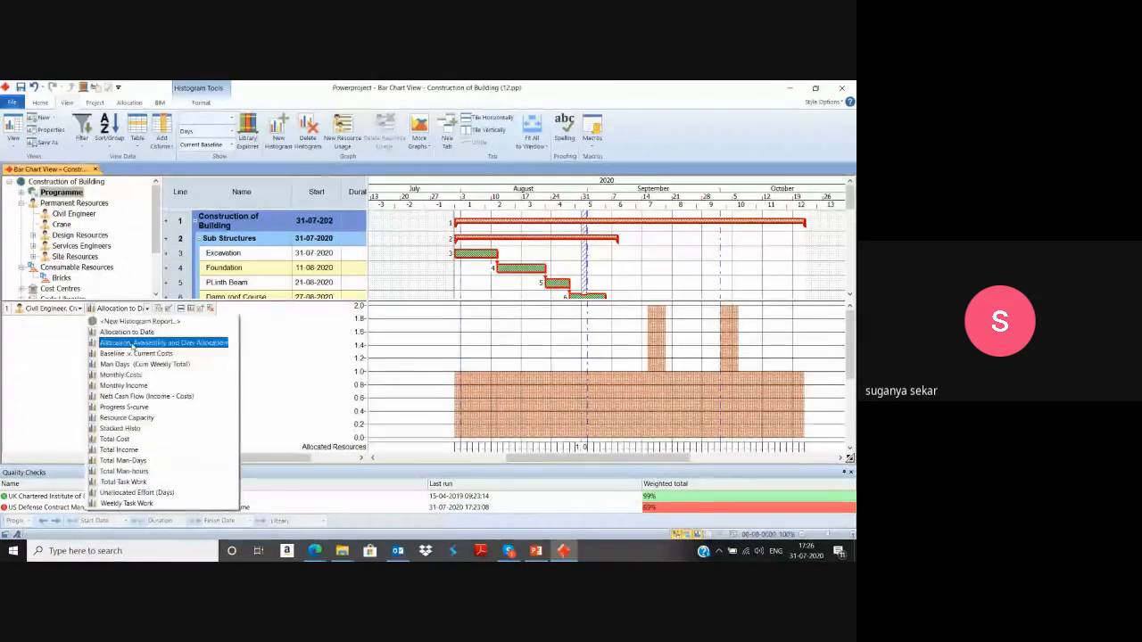
{"action": "left_click", "coordinate": [134, 344]}
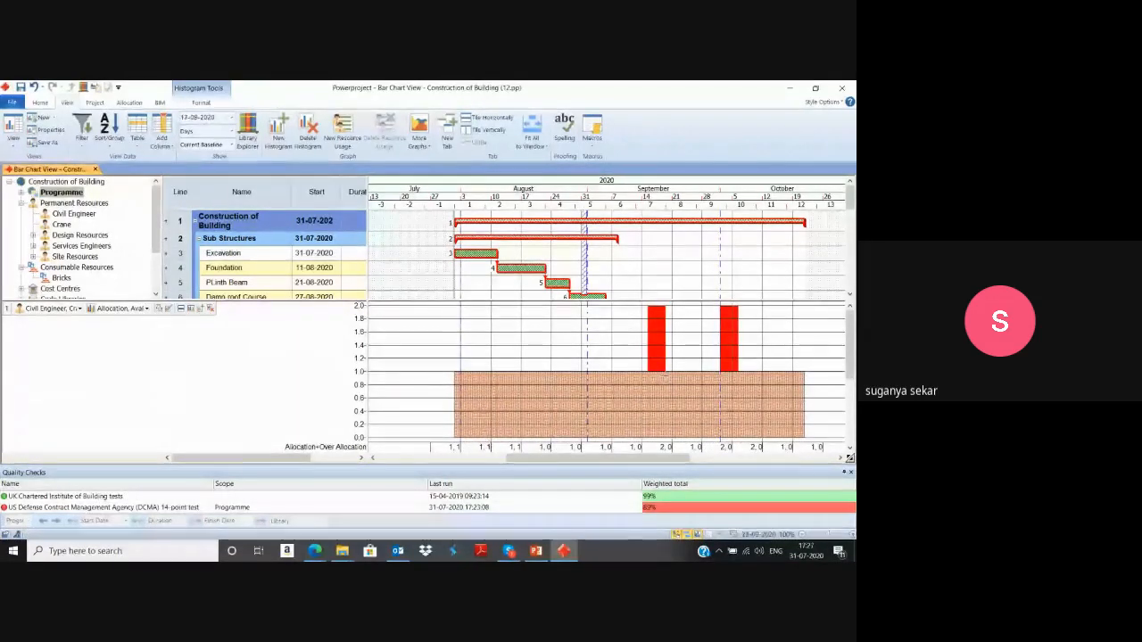
{"action": "scroll", "coordinate": [665, 377], "scroll_direction": "down", "scroll_amount": 2}
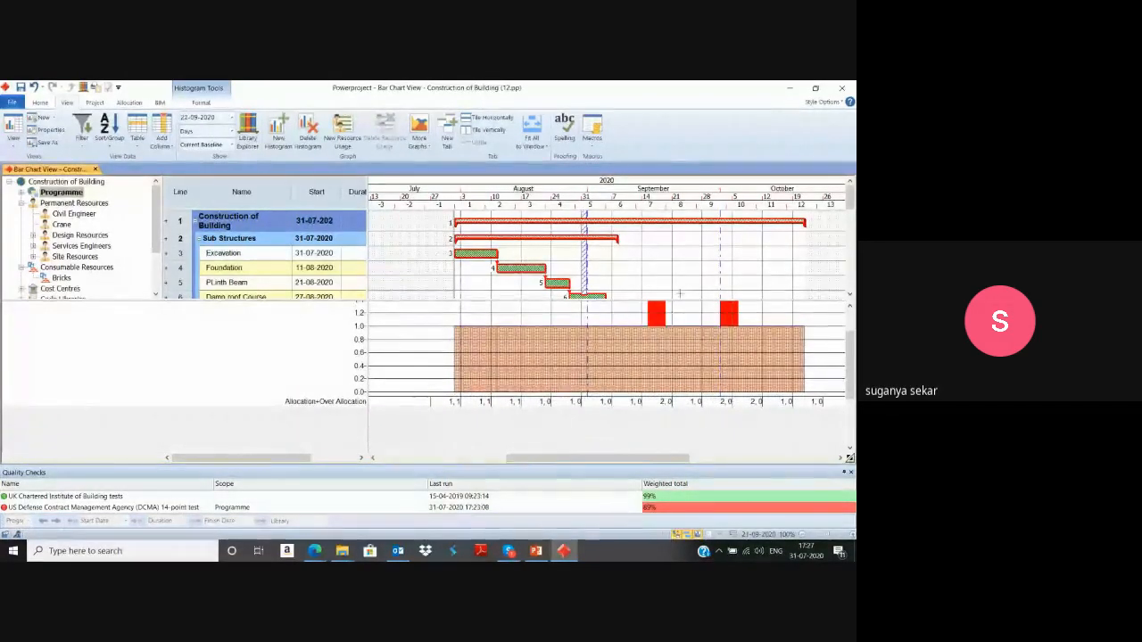
{"action": "scroll", "coordinate": [138, 326], "scroll_direction": "up", "scroll_amount": 2}
{"action": "left_click", "coordinate": [53, 307]}
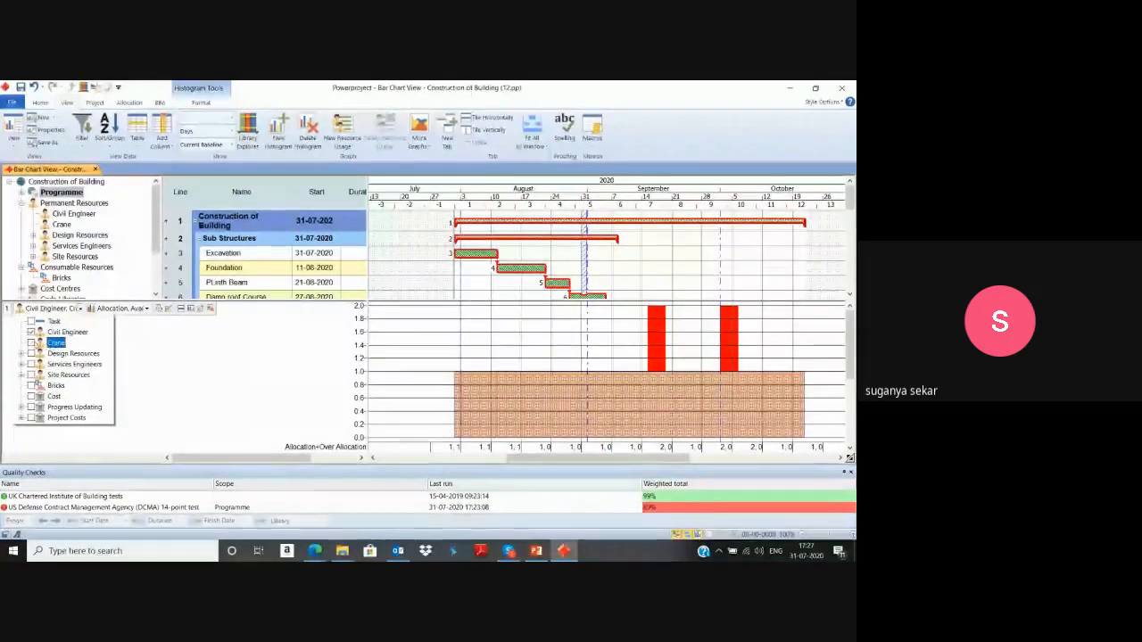
{"action": "left_click", "coordinate": [146, 353]}
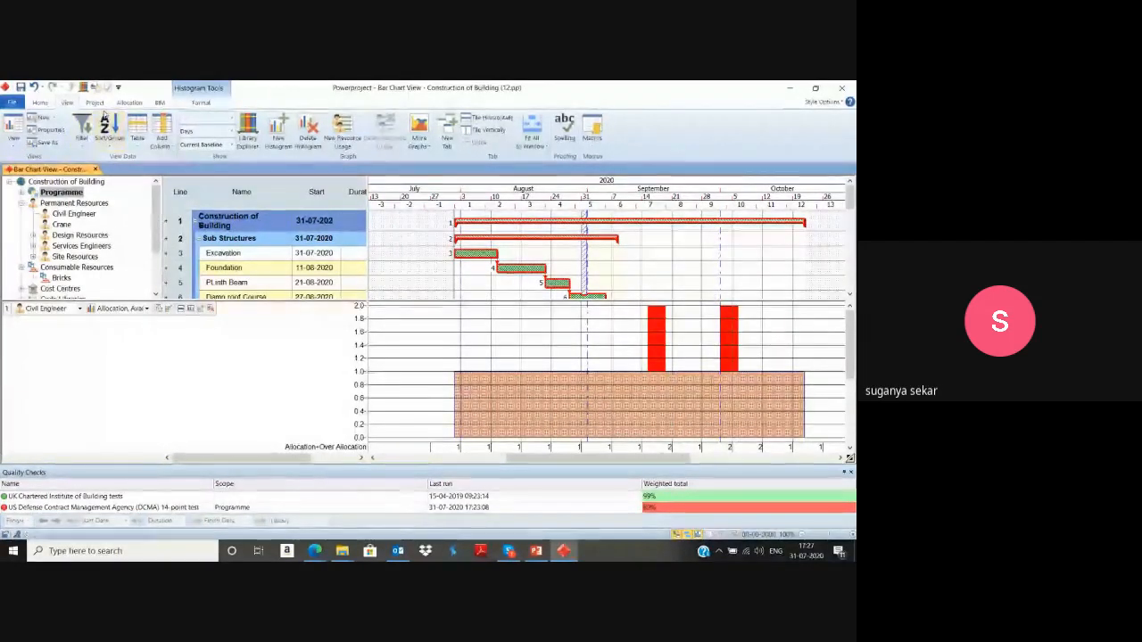
Add a resource usage pane for Civil Engineer below the histogram and enlarge it.
{"action": "left_click", "coordinate": [344, 134]}
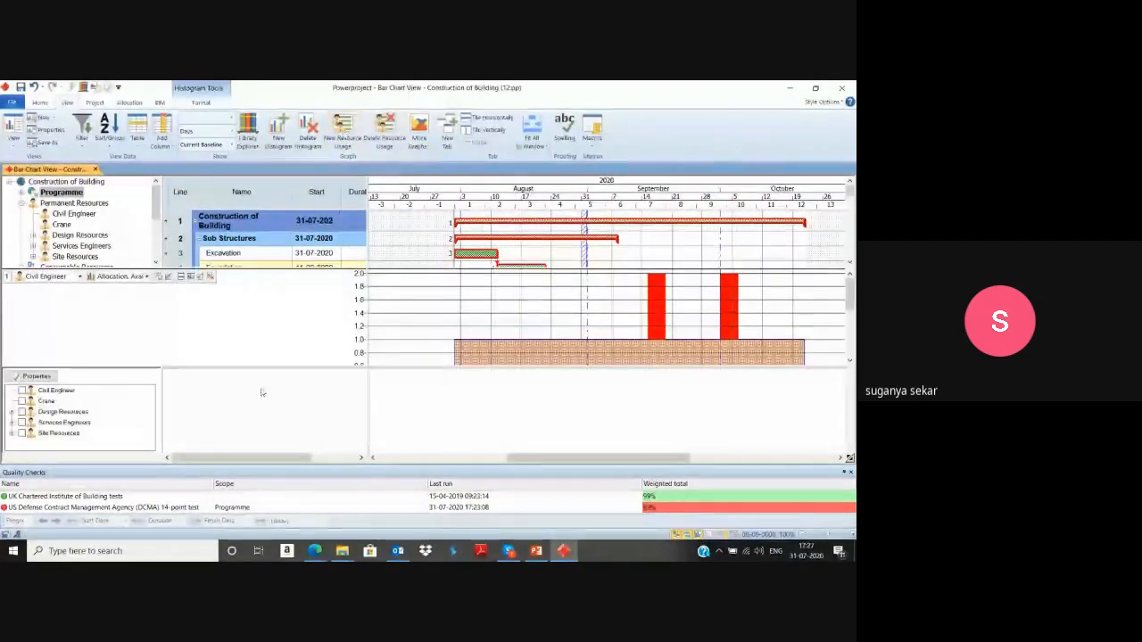
{"action": "left_click", "coordinate": [30, 392]}
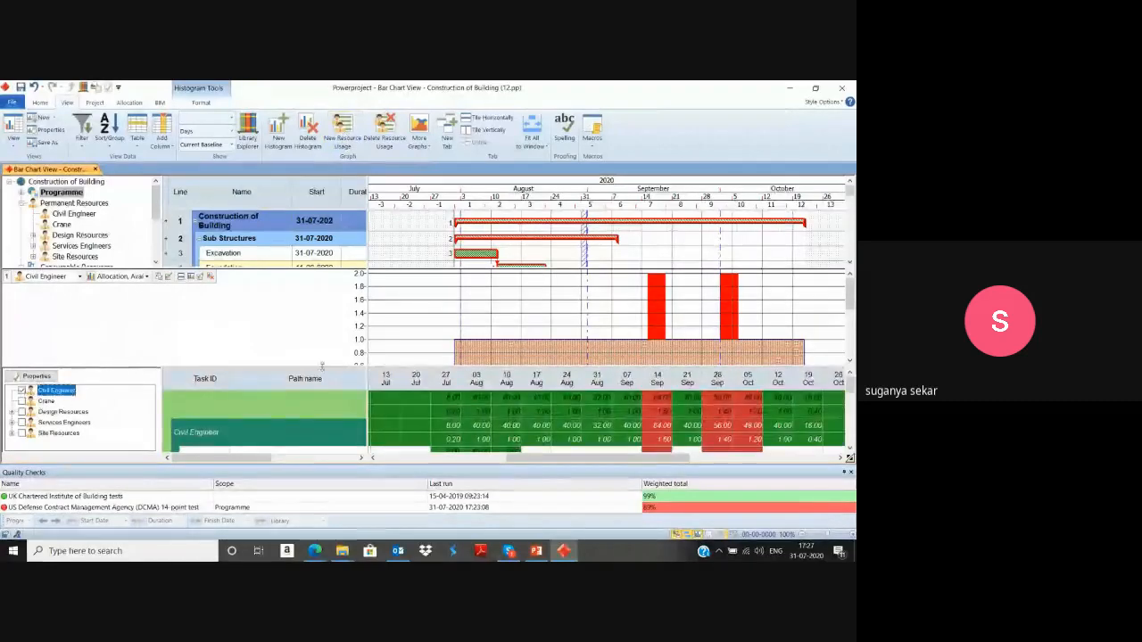
{"action": "left_click_drag", "start_coordinate": [371, 367], "coordinate": [375, 297]}
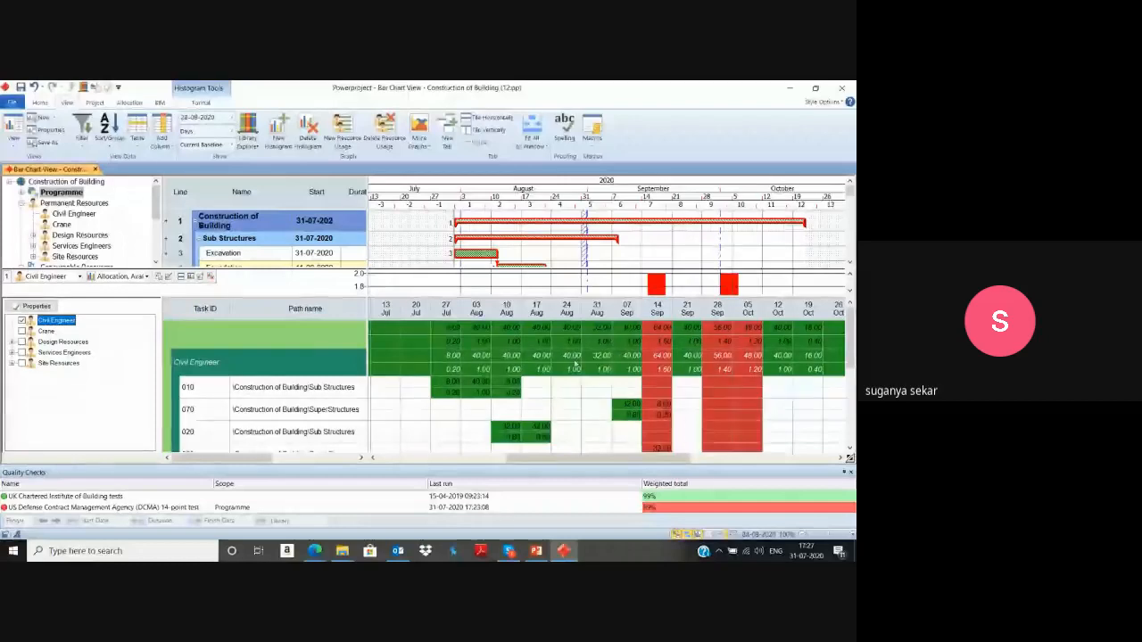
Delete the Civil Engineer allocation beneath the Column task in the bar chart.
{"action": "left_click_drag", "start_coordinate": [570, 458], "coordinate": [610, 459]}
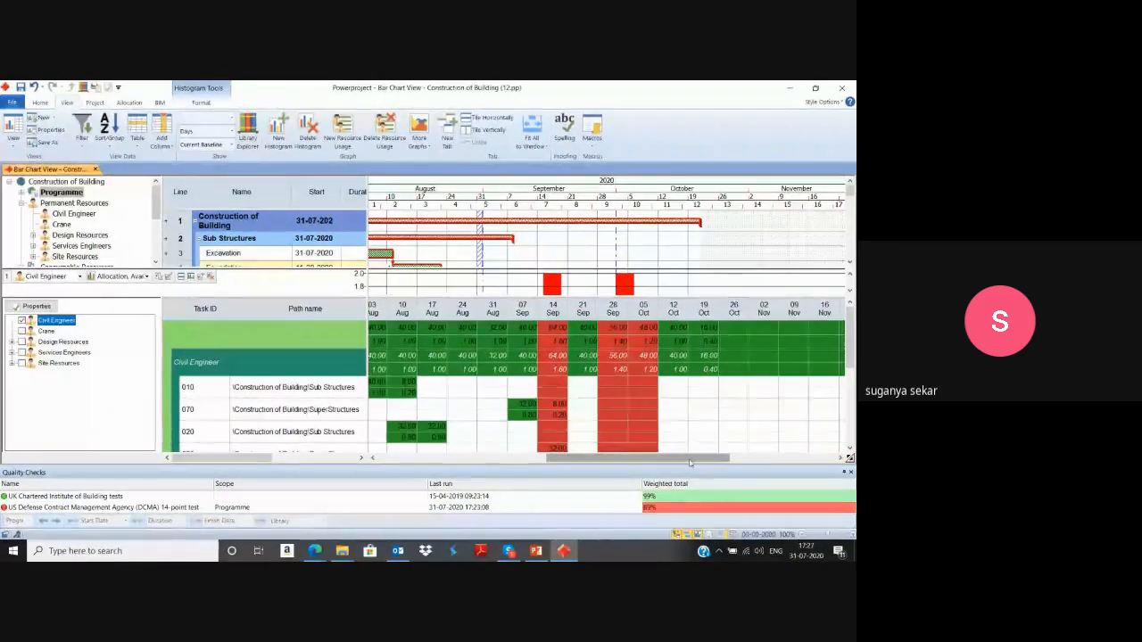
{"action": "scroll", "coordinate": [693, 234], "scroll_direction": "down", "scroll_amount": 3}
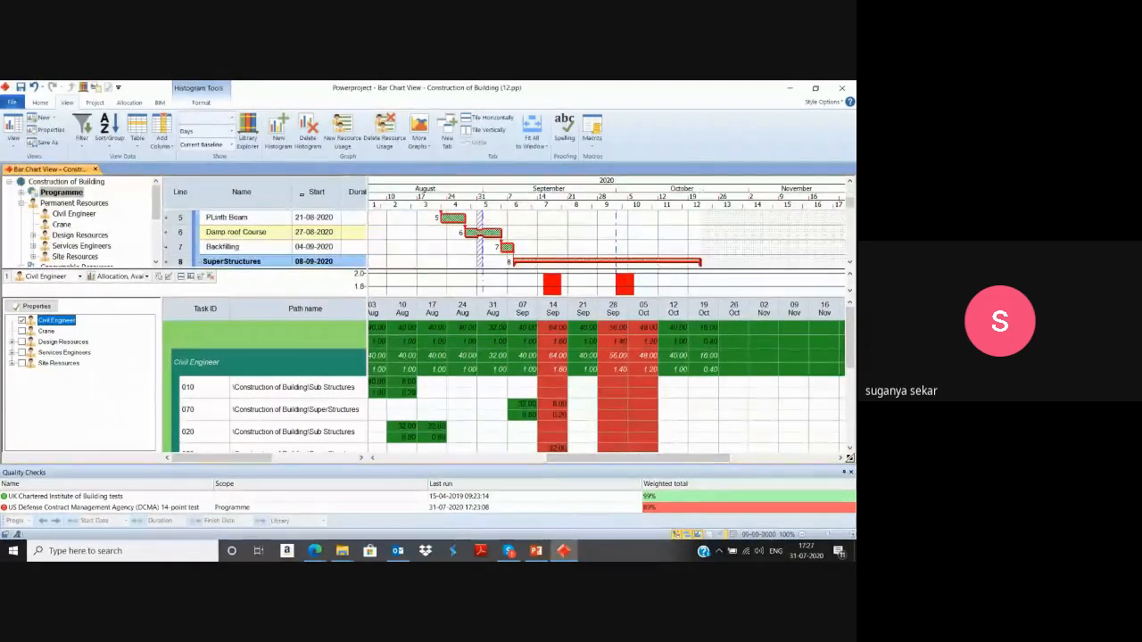
{"action": "left_click", "coordinate": [212, 104]}
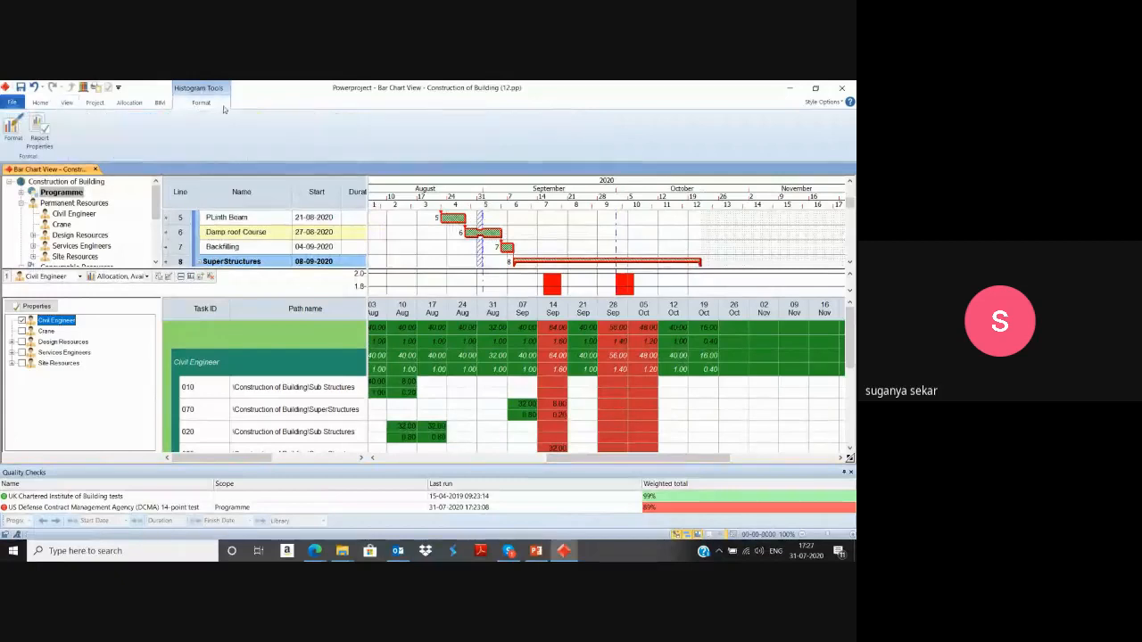
{"action": "left_click", "coordinate": [604, 238]}
{"action": "scroll", "coordinate": [604, 238], "scroll_direction": "up", "scroll_amount": 3}
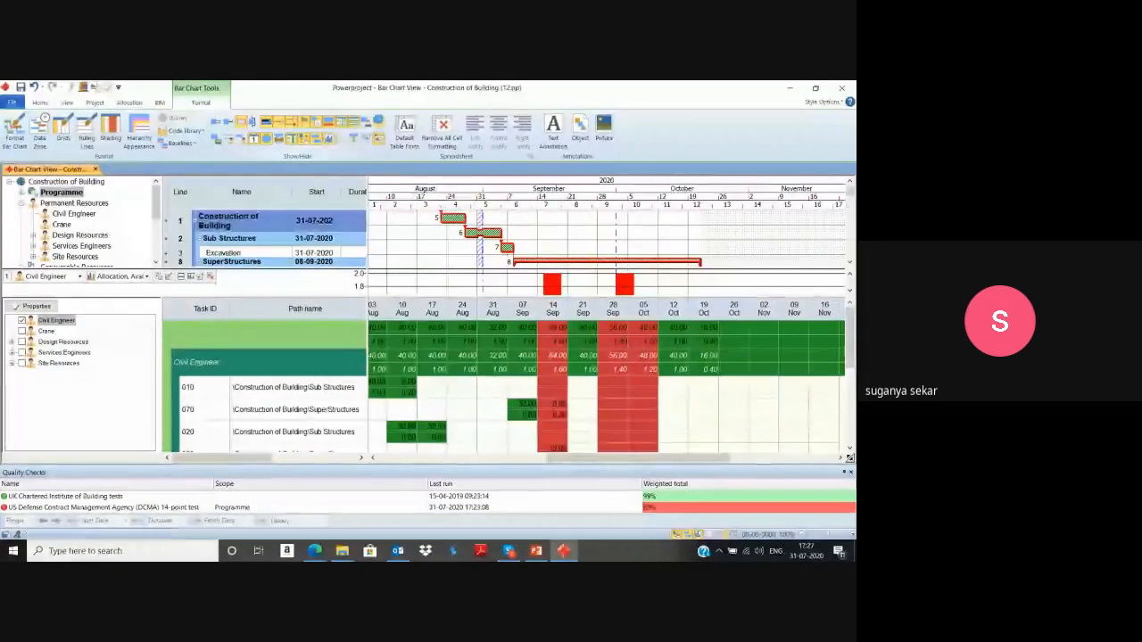
{"action": "scroll", "coordinate": [629, 235], "scroll_direction": "down", "scroll_amount": 5}
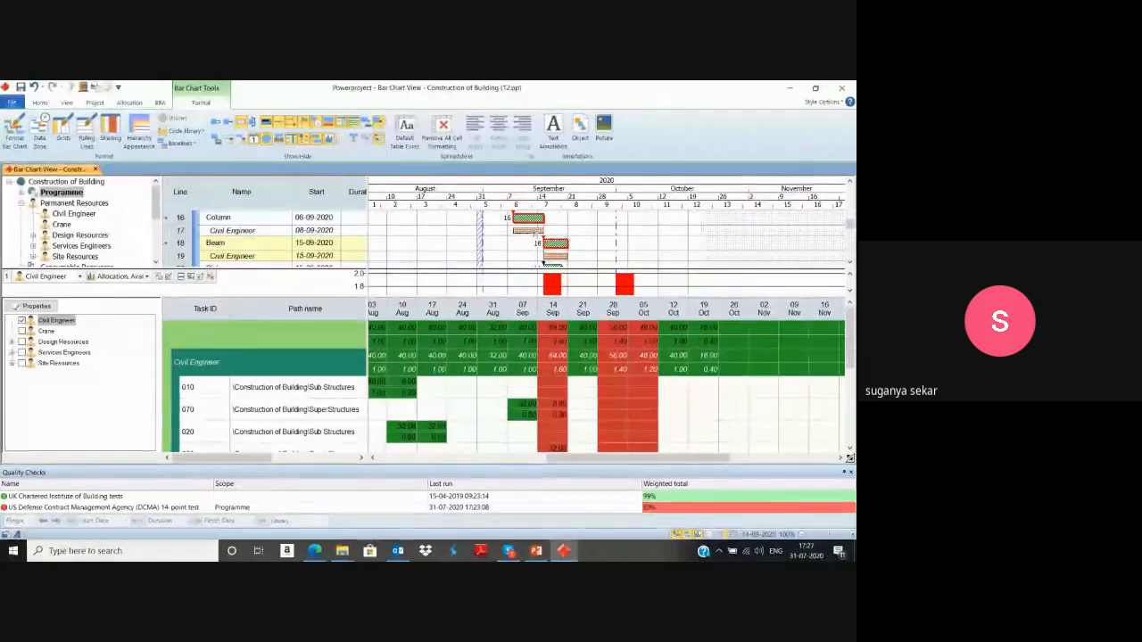
{"action": "left_click", "coordinate": [535, 232]}
{"action": "key", "text": "Delete"}
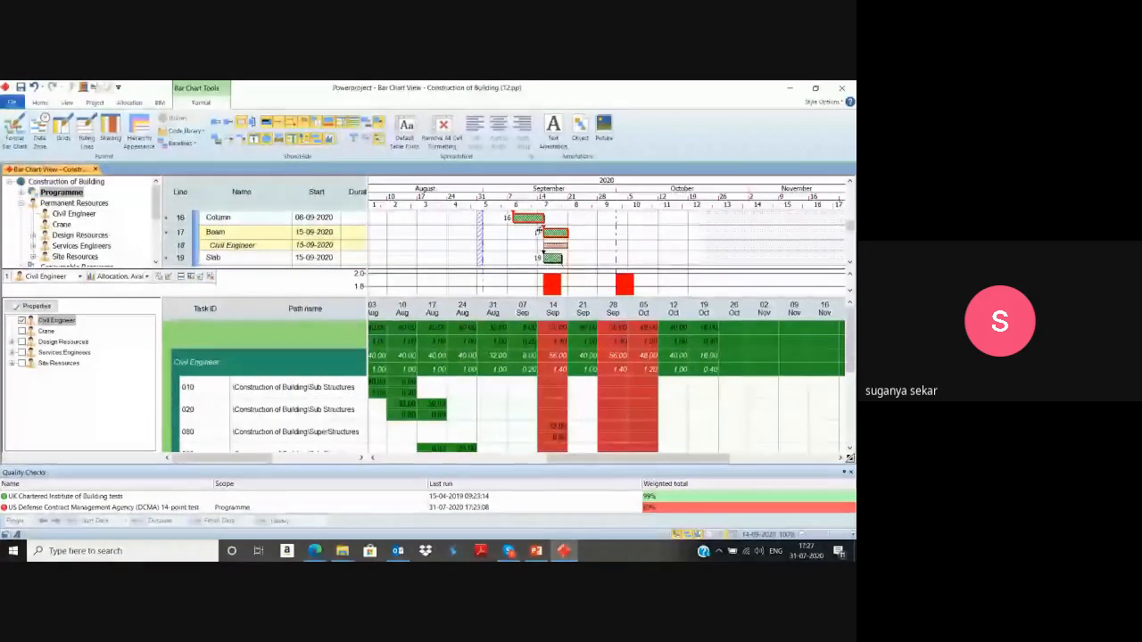
{"action": "scroll", "coordinate": [583, 318], "scroll_direction": "down", "scroll_amount": 3}
{"action": "scroll", "coordinate": [587, 348], "scroll_direction": "up", "scroll_amount": 5}
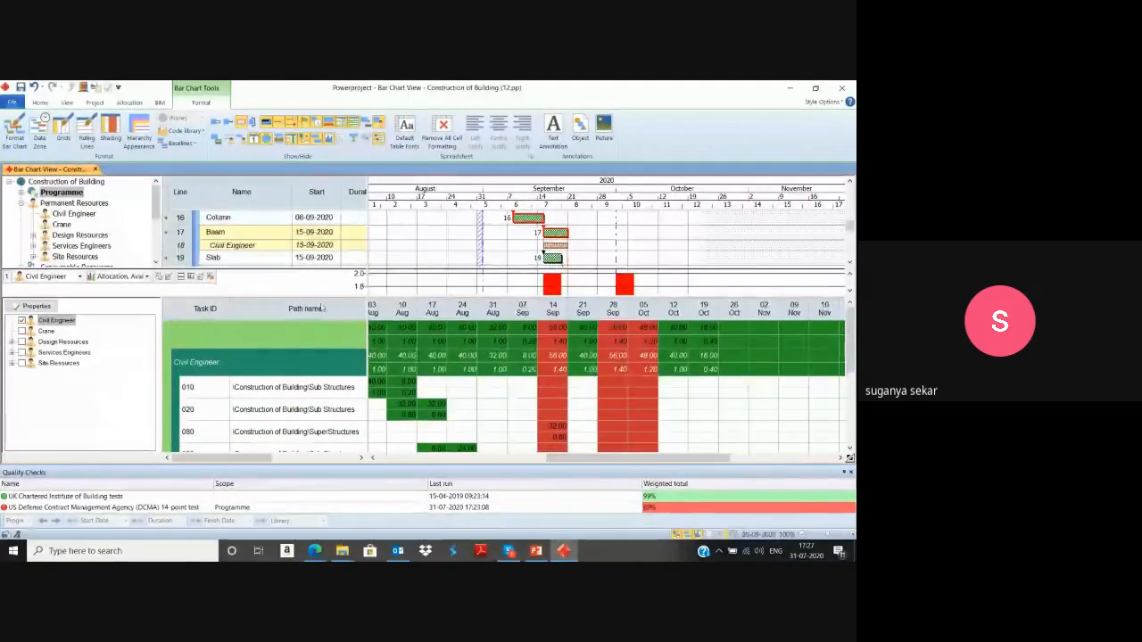
Remove the histogram and resource usage panes from the bar chart view.
{"action": "left_click", "coordinate": [70, 103]}
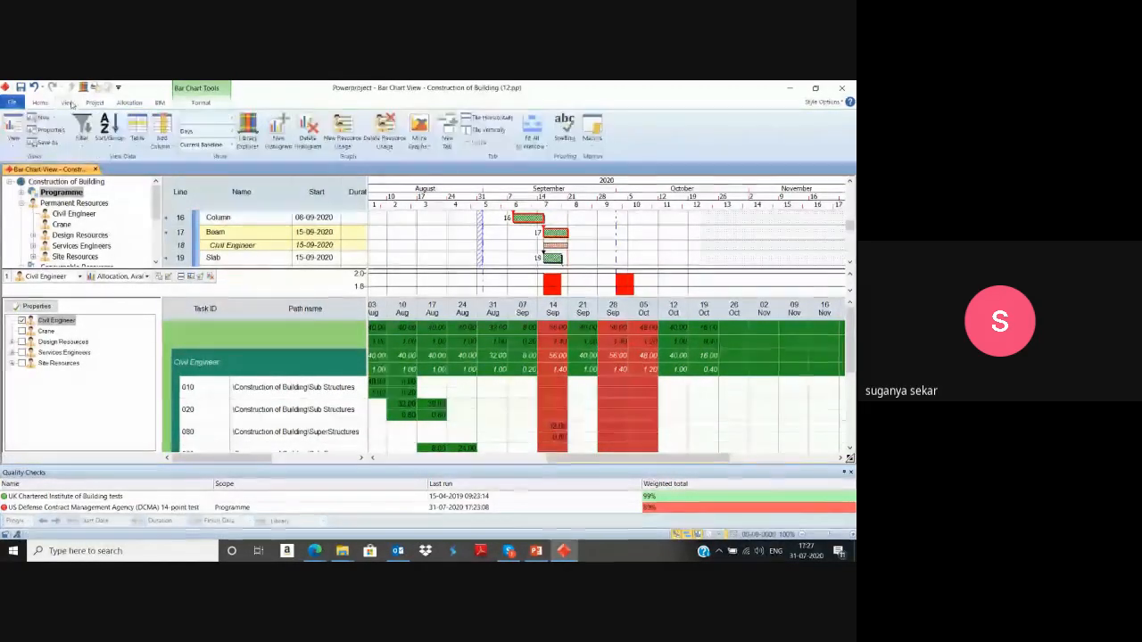
{"action": "left_click", "coordinate": [307, 134]}
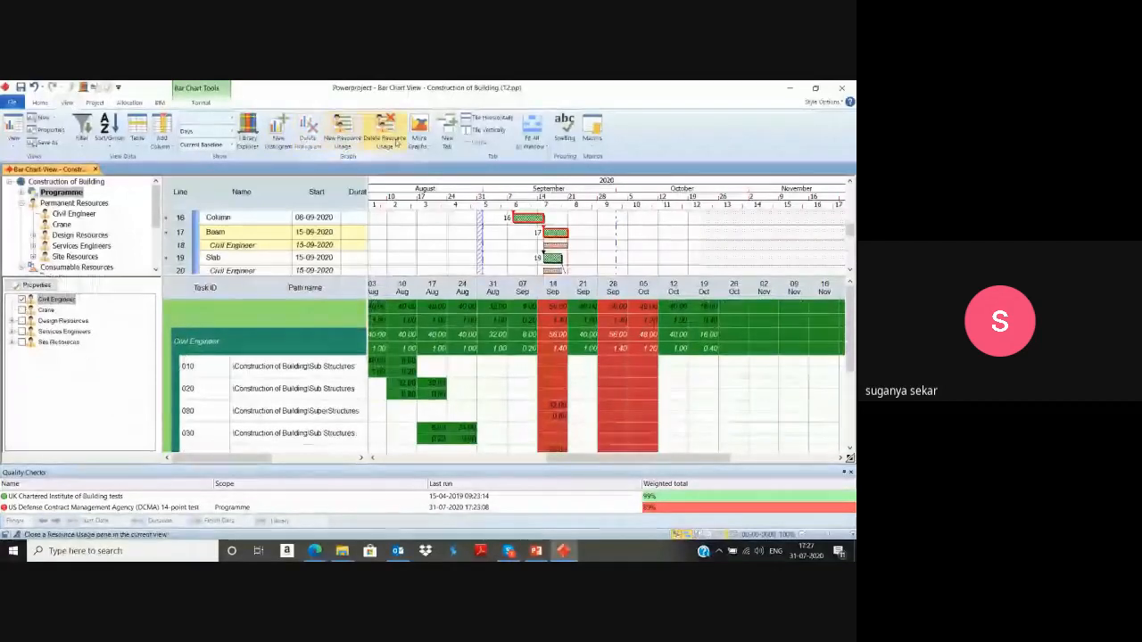
{"action": "left_click", "coordinate": [383, 132]}
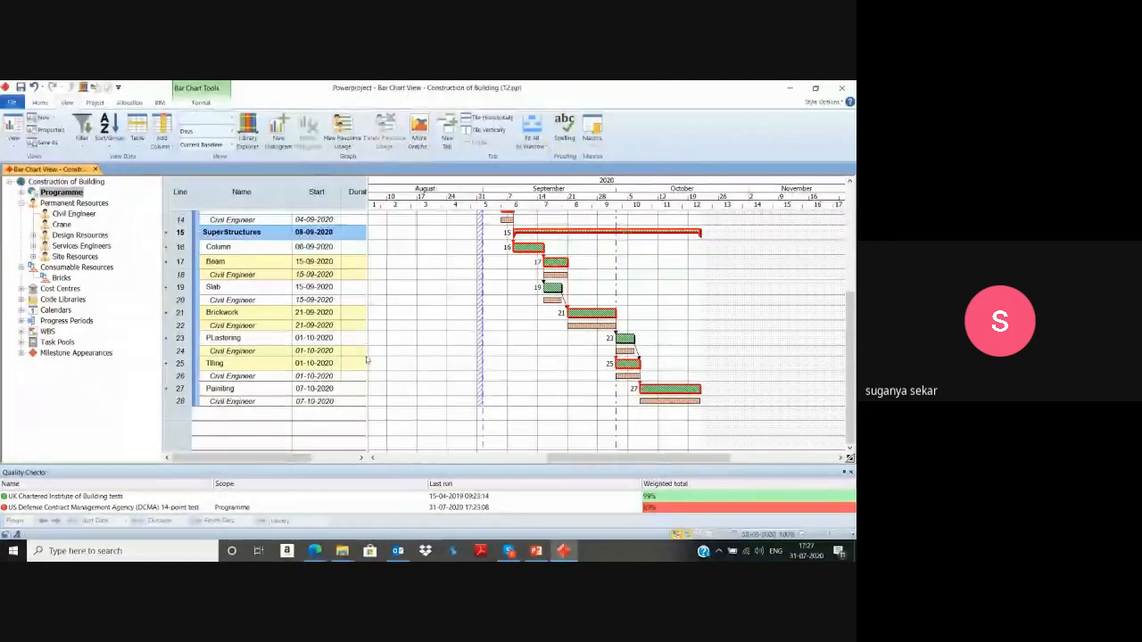
Switch to the PowerPoint presentation, advance from Cost and Resources to the Risk Analysis slide, and end the slide show.
{"action": "left_click", "coordinate": [536, 551]}
{"action": "left_click", "coordinate": [742, 536]}
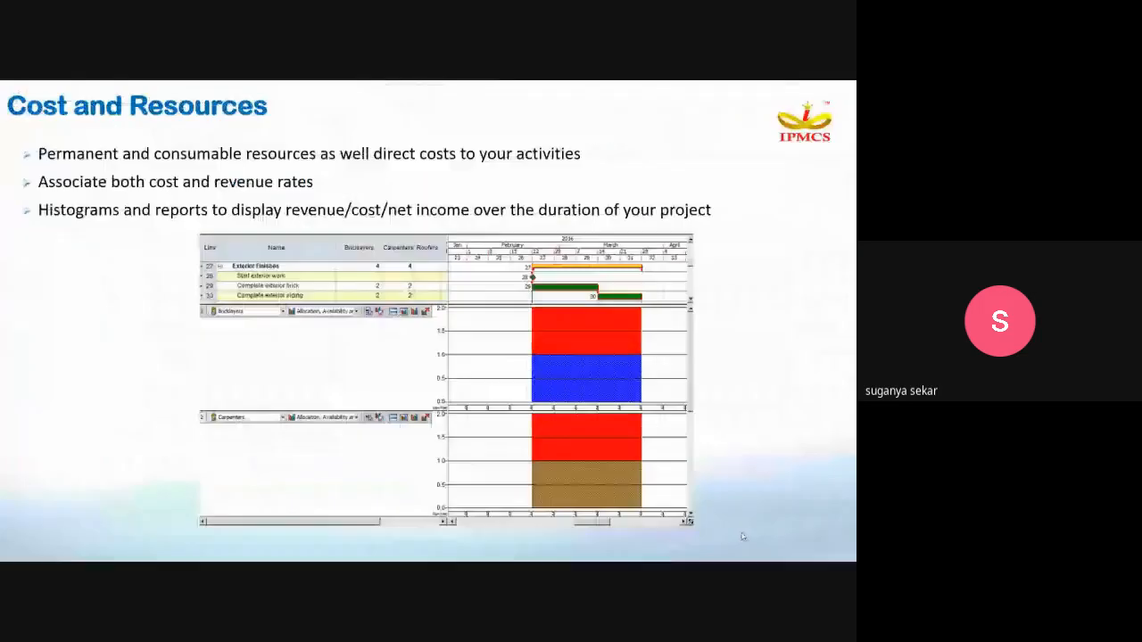
{"action": "left_click", "coordinate": [742, 536]}
{"action": "left_click", "coordinate": [742, 536]}
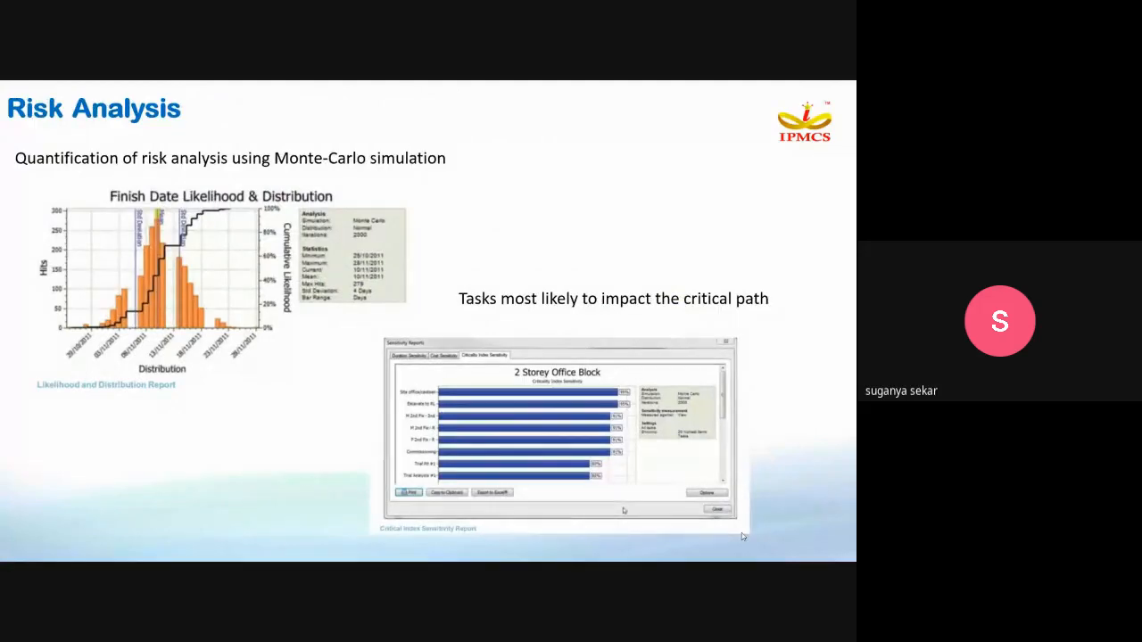
{"action": "key", "text": "Escape"}
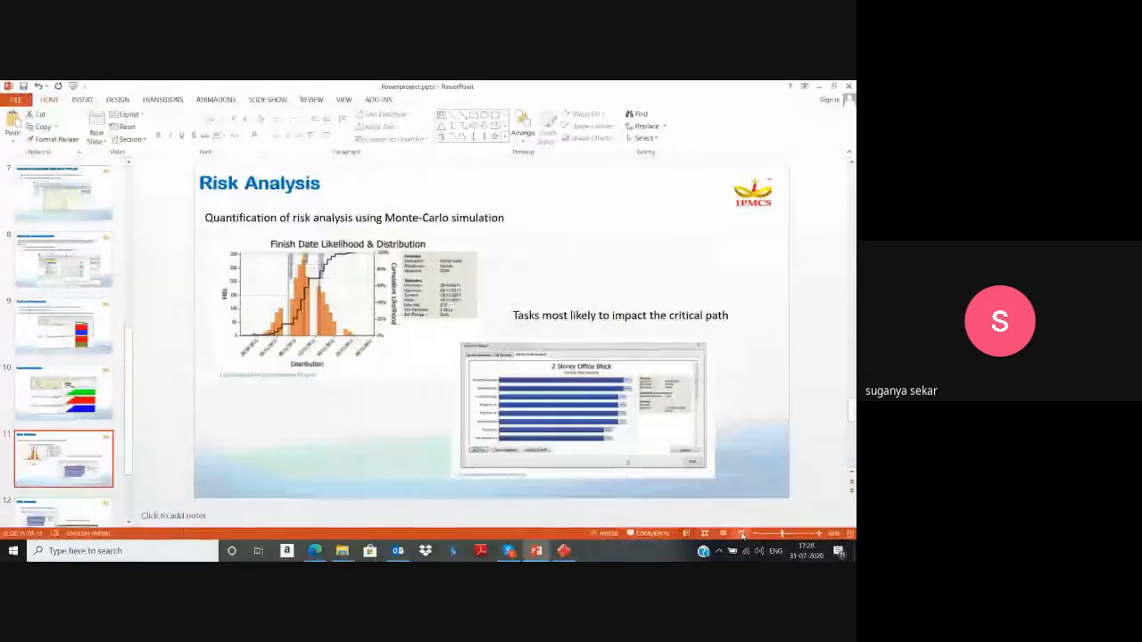
Return to Powerproject and generate the project's risk analysis results.
{"action": "left_click", "coordinate": [564, 551]}
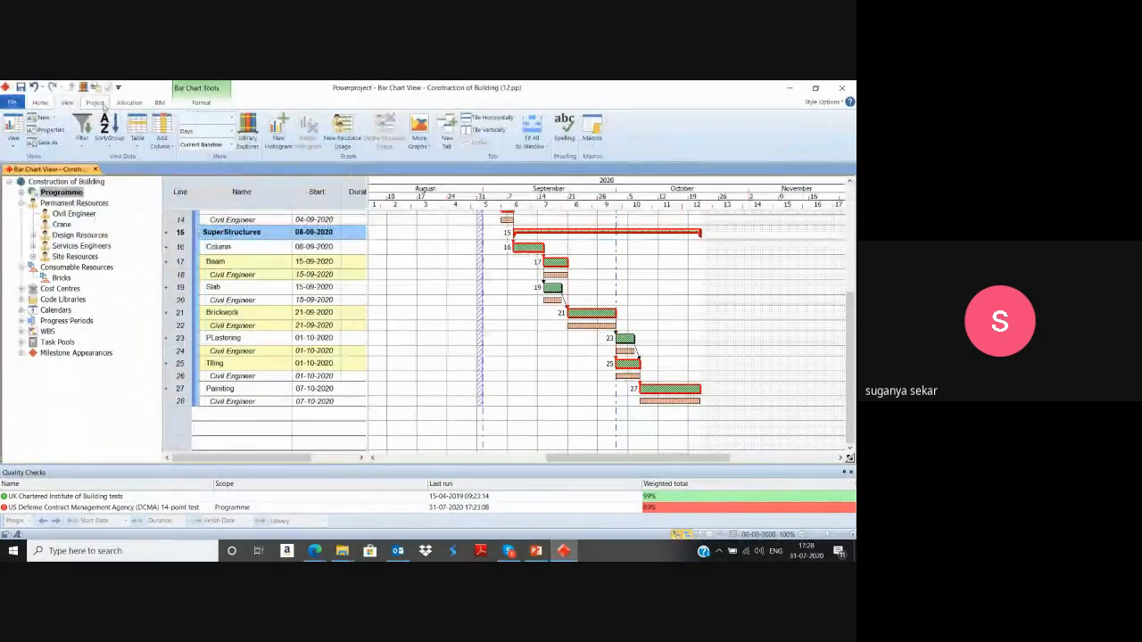
{"action": "left_click", "coordinate": [95, 102]}
{"action": "left_click", "coordinate": [284, 142]}
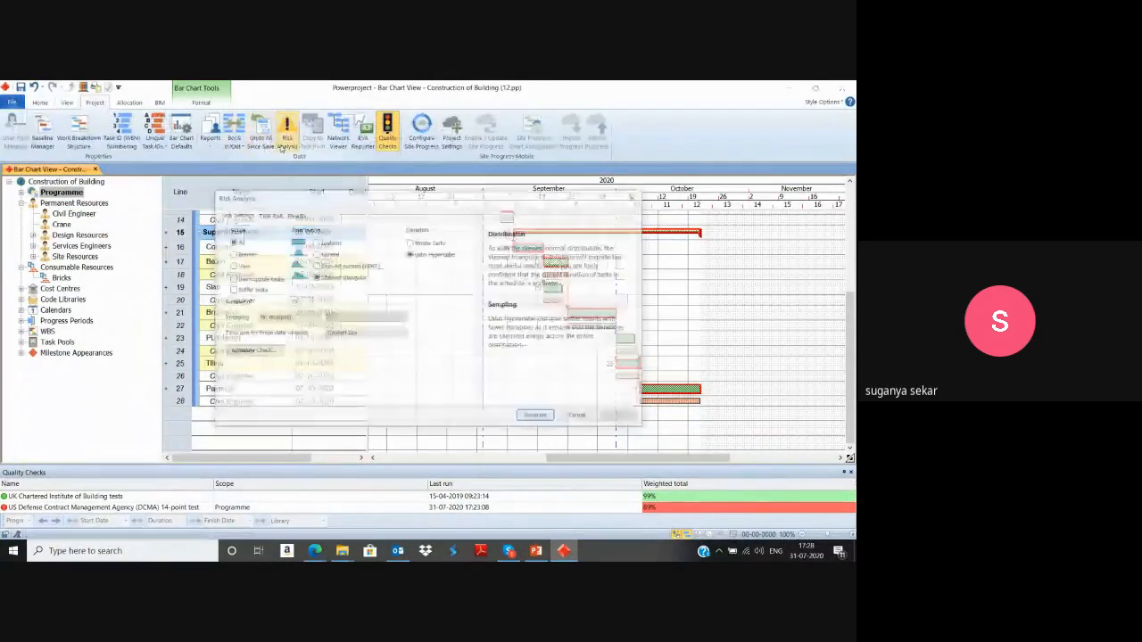
{"action": "left_click", "coordinate": [294, 215]}
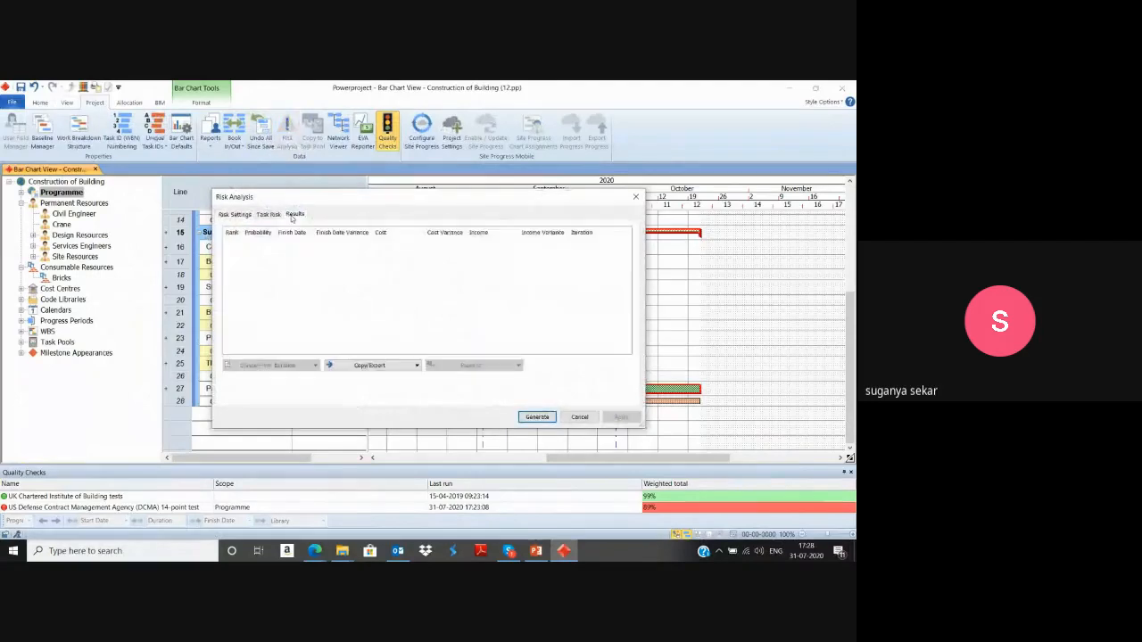
{"action": "left_click", "coordinate": [537, 418]}
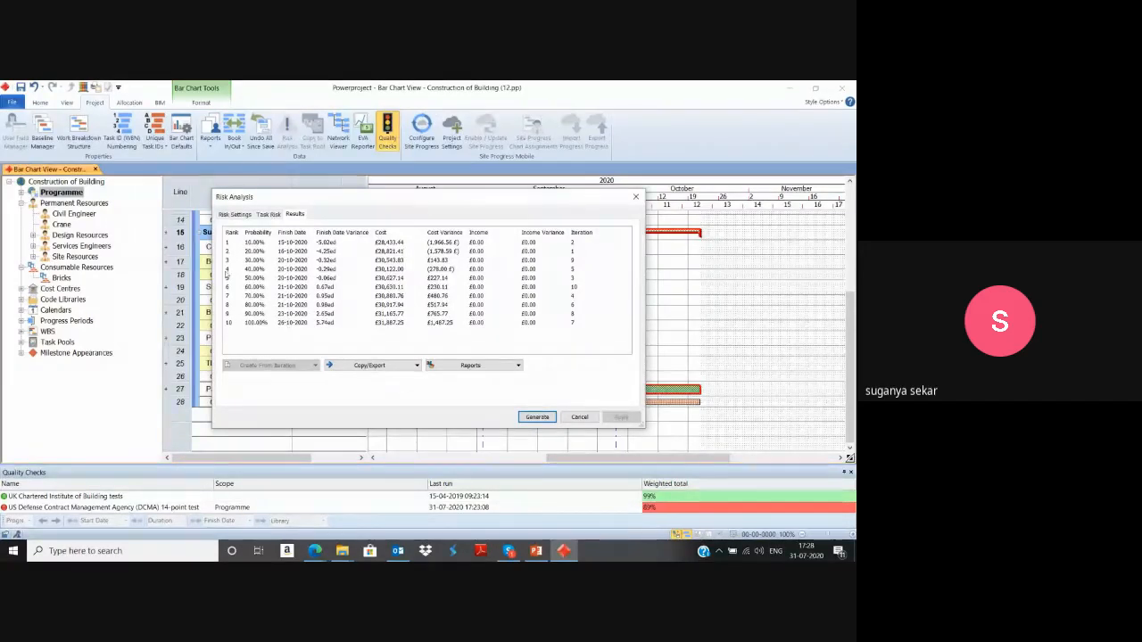
Select the rank 1 risk result and move the dialog aside to compare its finish date with the schedule's Finish column.
{"action": "left_click", "coordinate": [295, 243]}
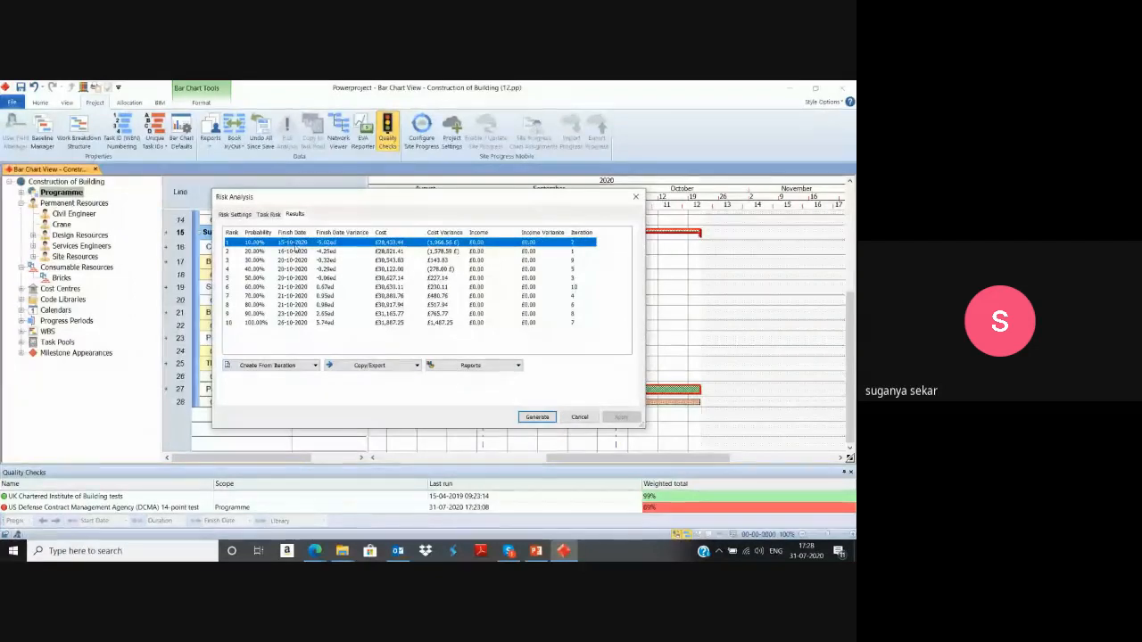
{"action": "left_click_drag", "start_coordinate": [320, 200], "coordinate": [518, 202]}
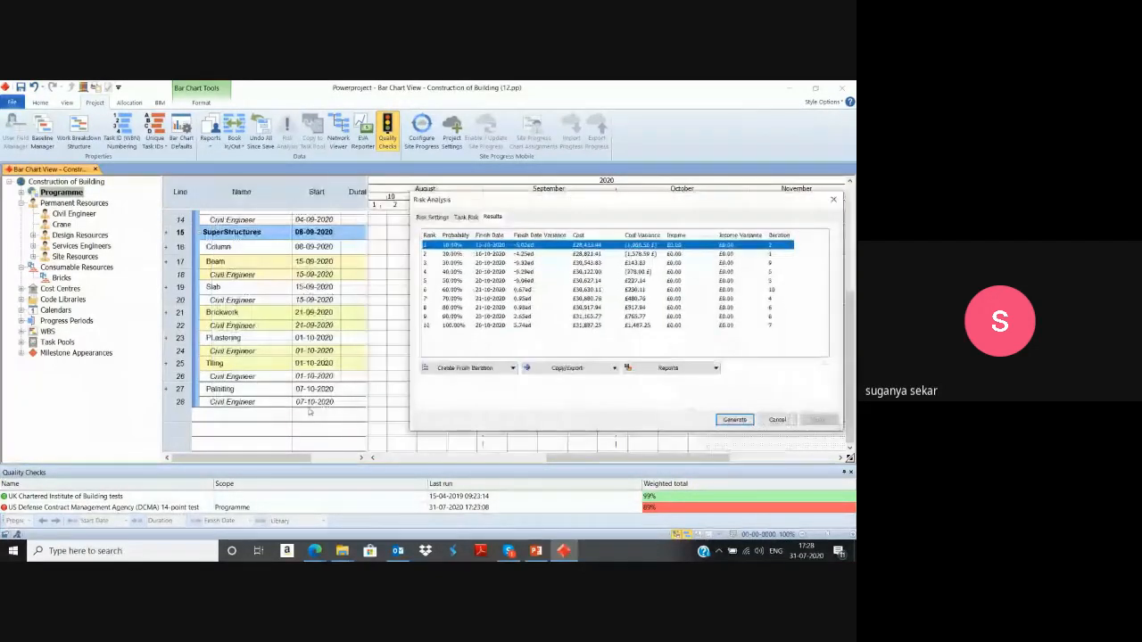
{"action": "left_click", "coordinate": [362, 457]}
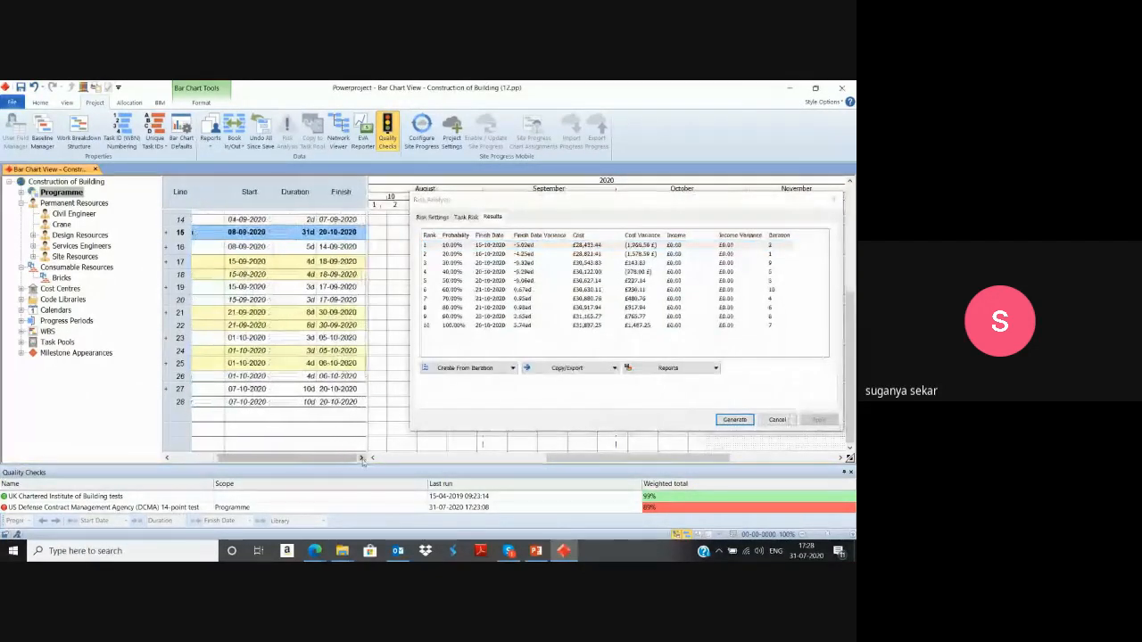
{"action": "scroll", "coordinate": [323, 283], "scroll_direction": "up", "scroll_amount": 3}
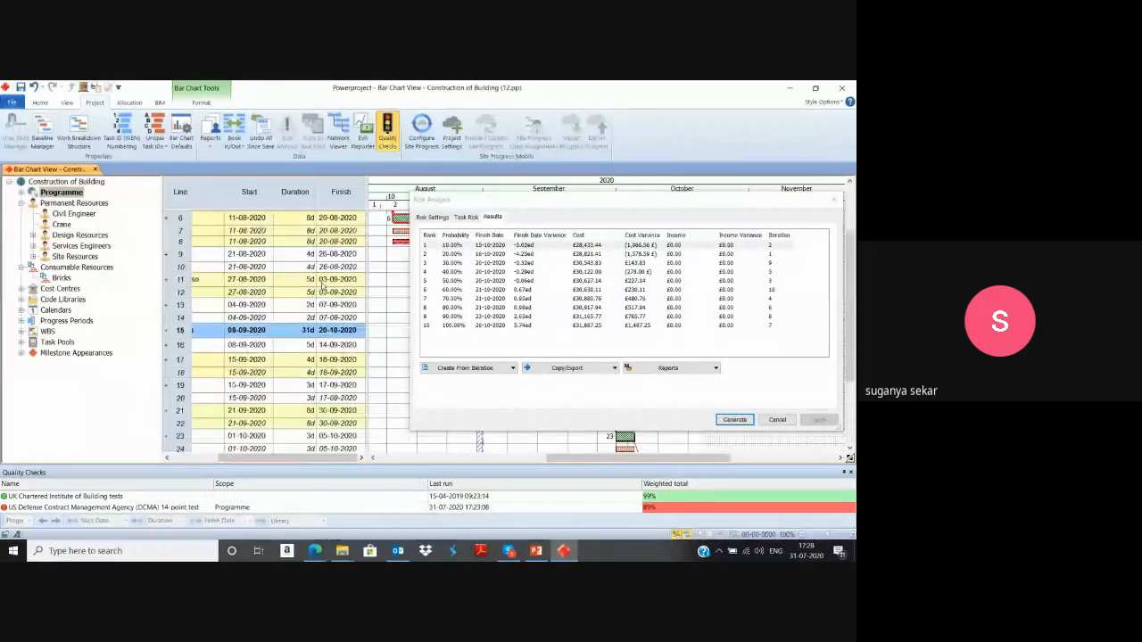
Select the rank 10 risk result to compare its finish date with the programme's overall Finish date.
{"action": "scroll", "coordinate": [323, 282], "scroll_direction": "up", "scroll_amount": 2}
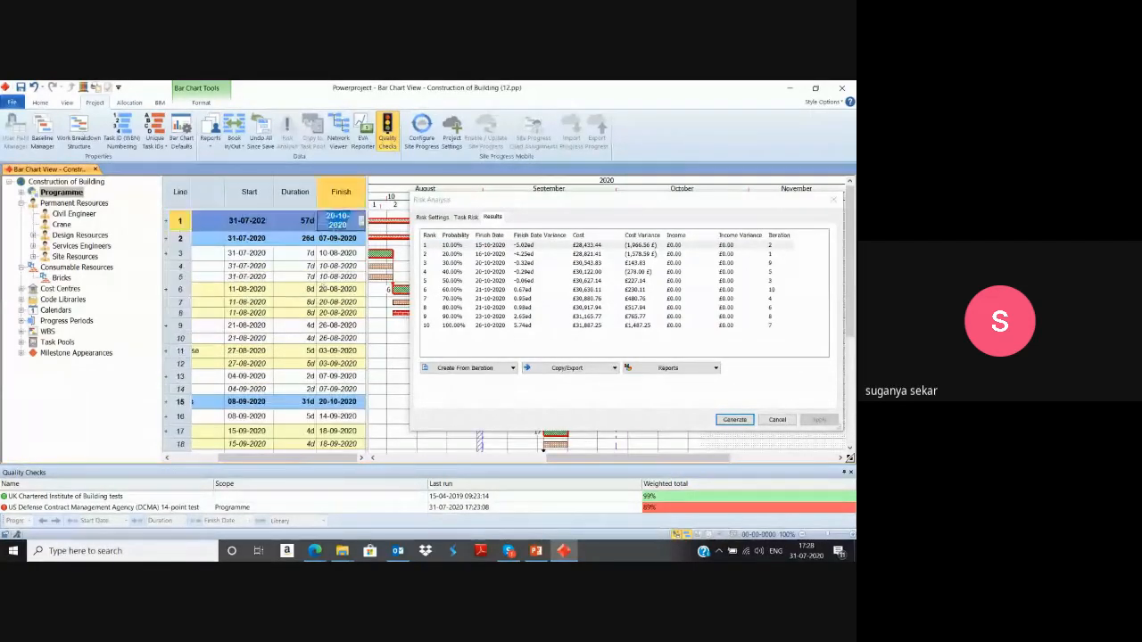
{"action": "left_click", "coordinate": [348, 254]}
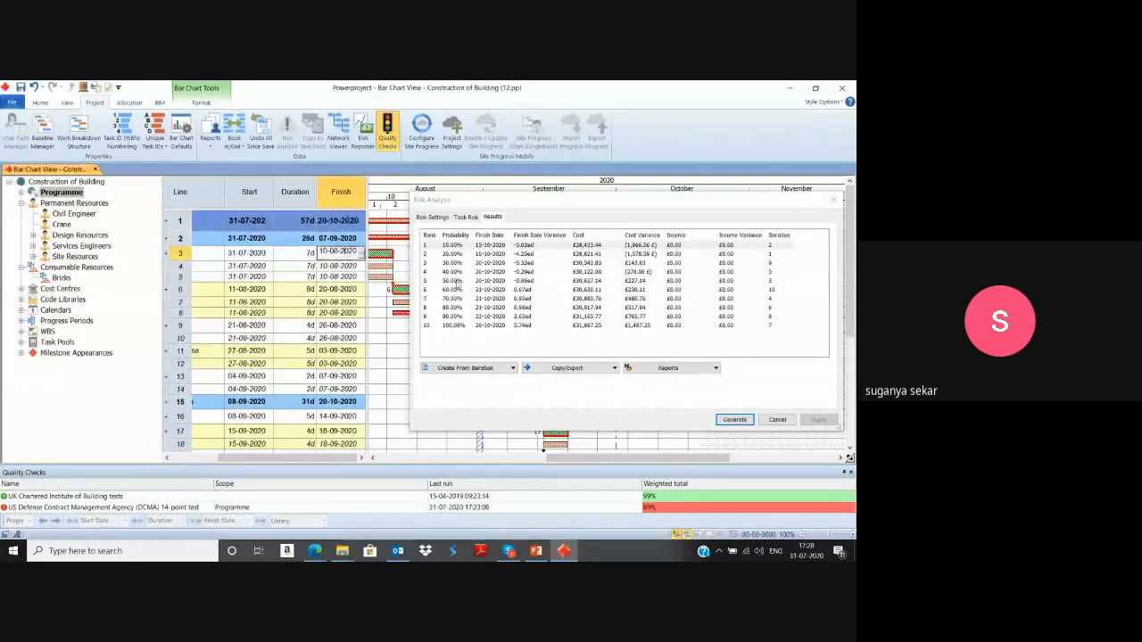
{"action": "left_click", "coordinate": [490, 327]}
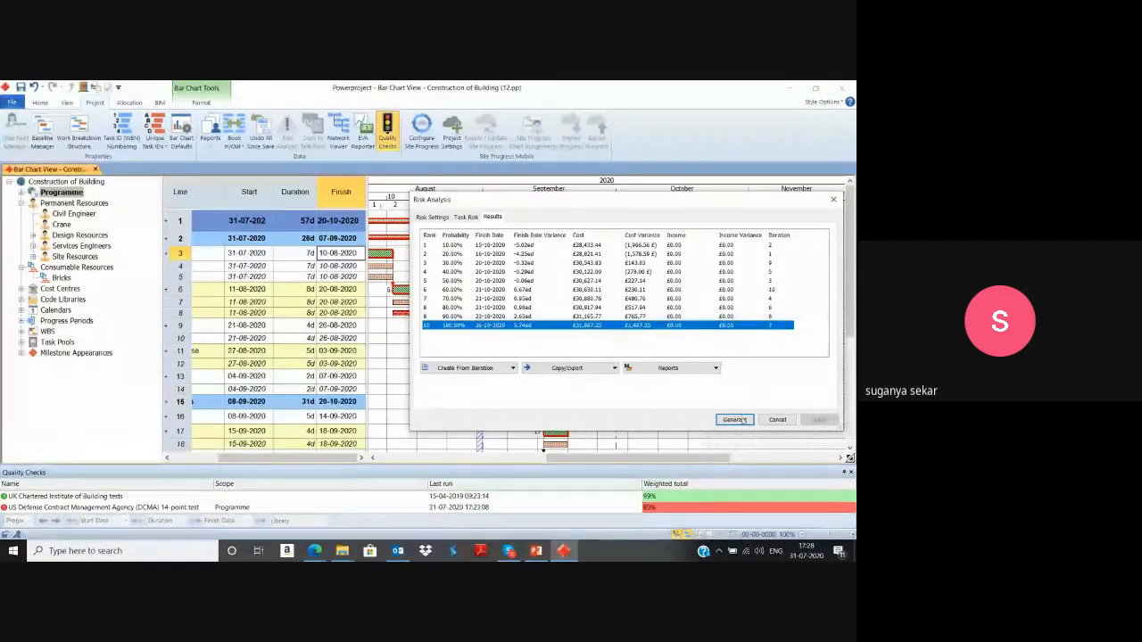
Examine the finish date, cost, income and margin charts in the Likelihood and Distribution Reports, and close the reports.
{"action": "left_click", "coordinate": [650, 371]}
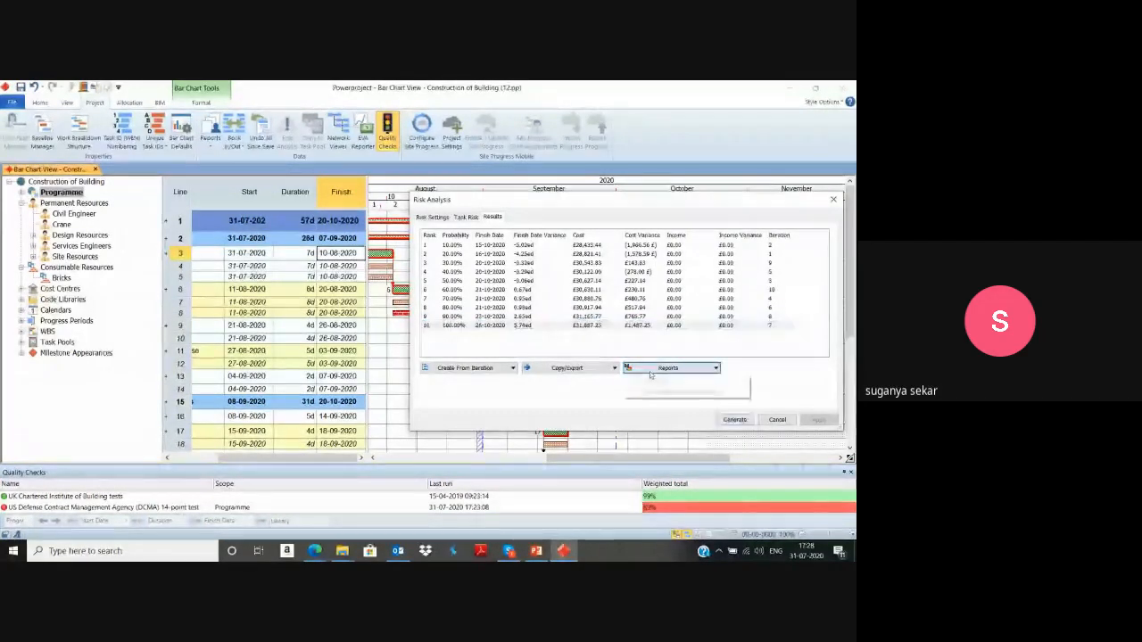
{"action": "left_click", "coordinate": [655, 390]}
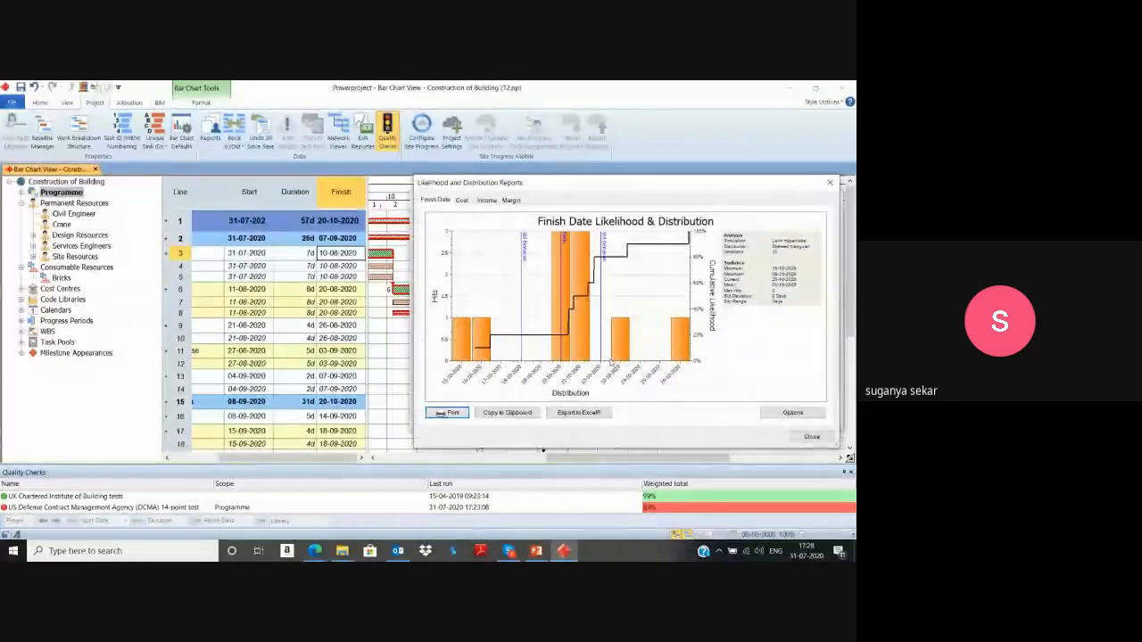
{"action": "left_click", "coordinate": [461, 199]}
{"action": "left_click", "coordinate": [487, 200]}
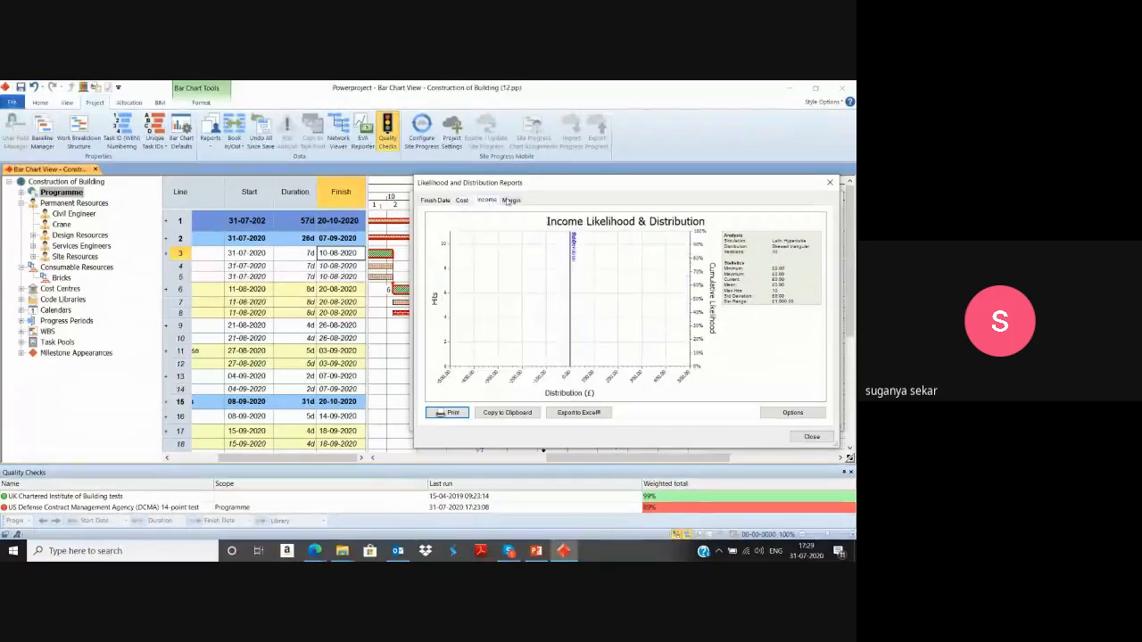
{"action": "left_click", "coordinate": [510, 200]}
{"action": "left_click", "coordinate": [461, 200]}
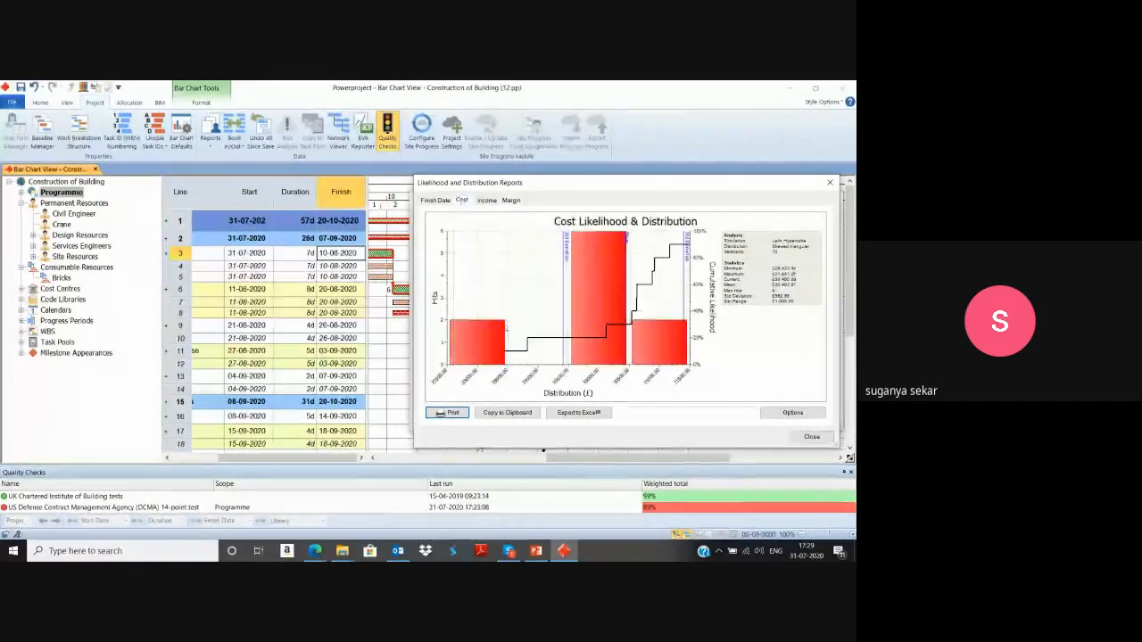
{"action": "left_click", "coordinate": [812, 436]}
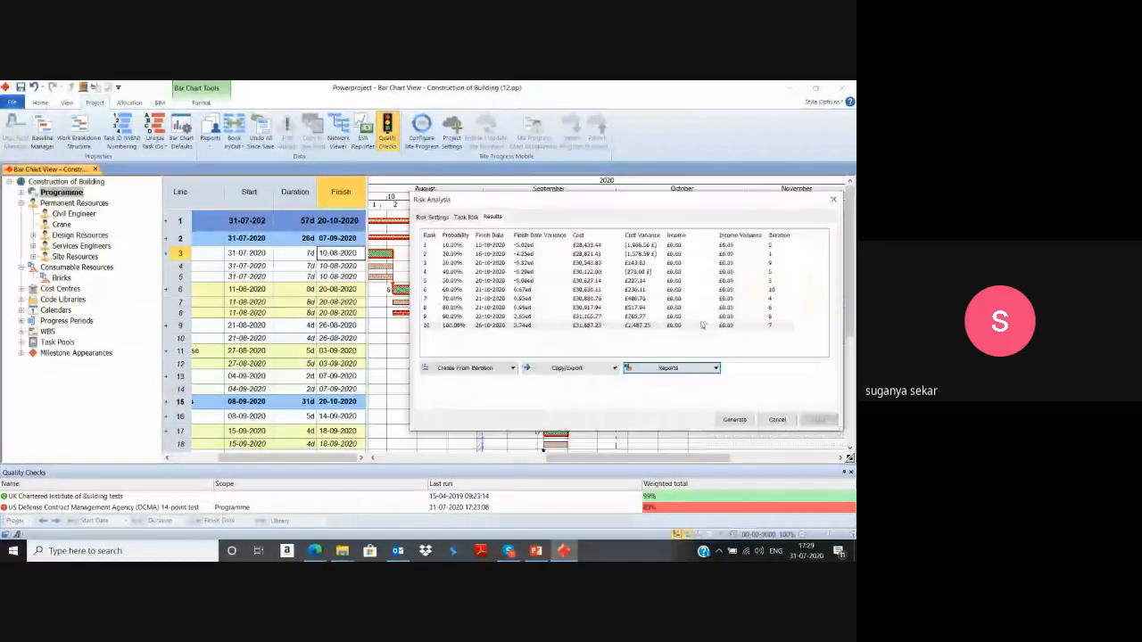
Examine the cost and duration charts in the Sensitivity Reports, and close both the reports and the risk analysis.
{"action": "left_click", "coordinate": [669, 369]}
{"action": "left_click", "coordinate": [657, 379]}
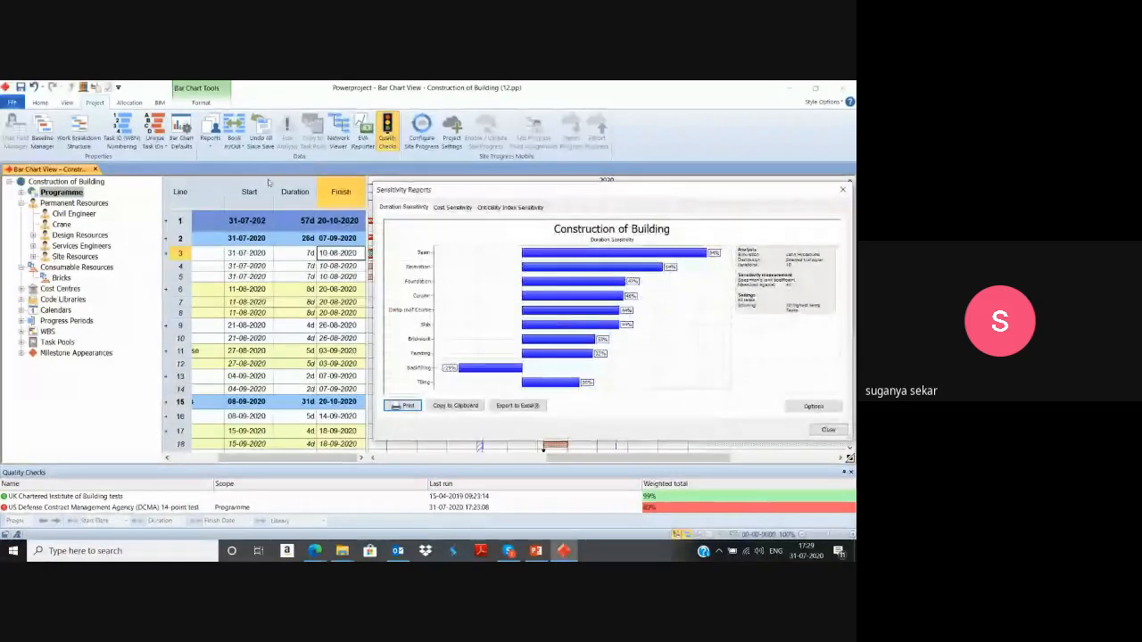
{"action": "left_click", "coordinate": [439, 208]}
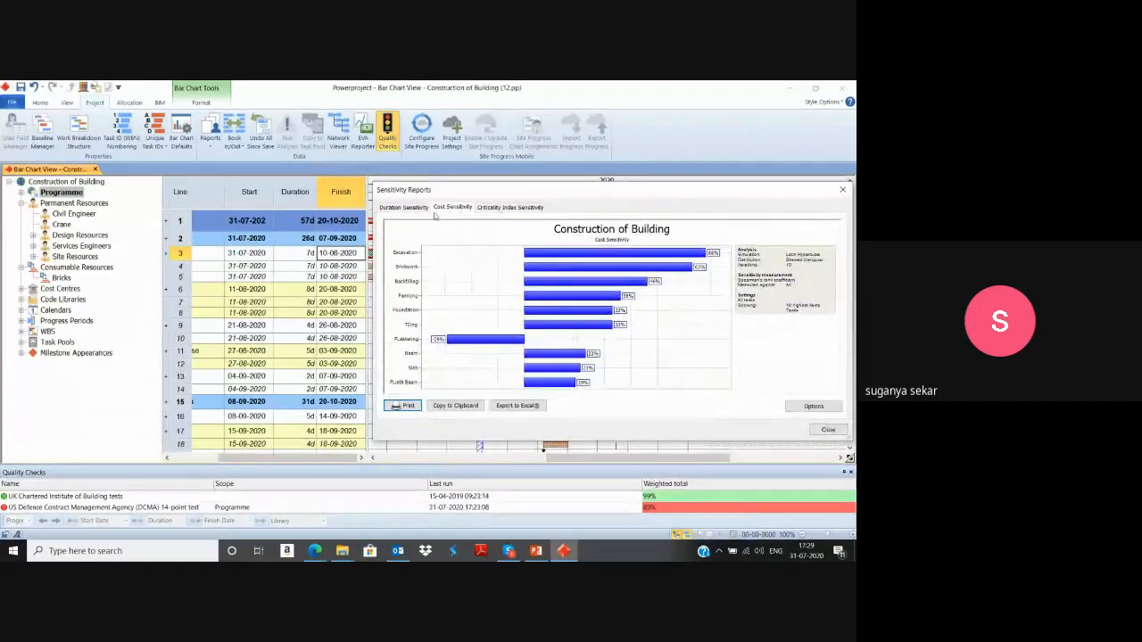
{"action": "left_click", "coordinate": [403, 208]}
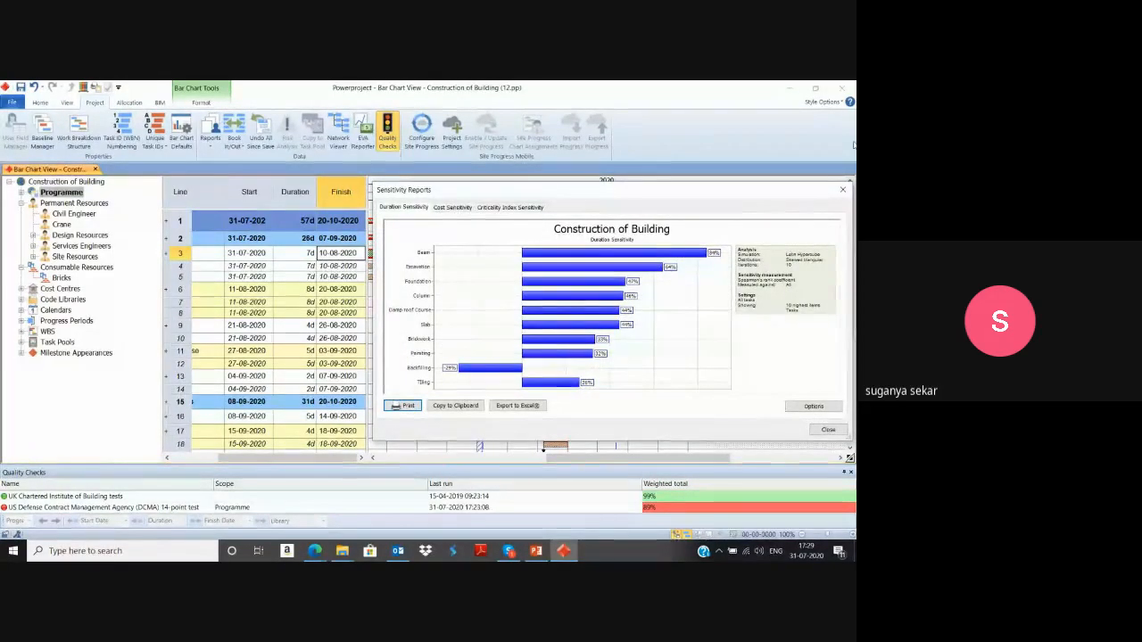
{"action": "left_click", "coordinate": [830, 430]}
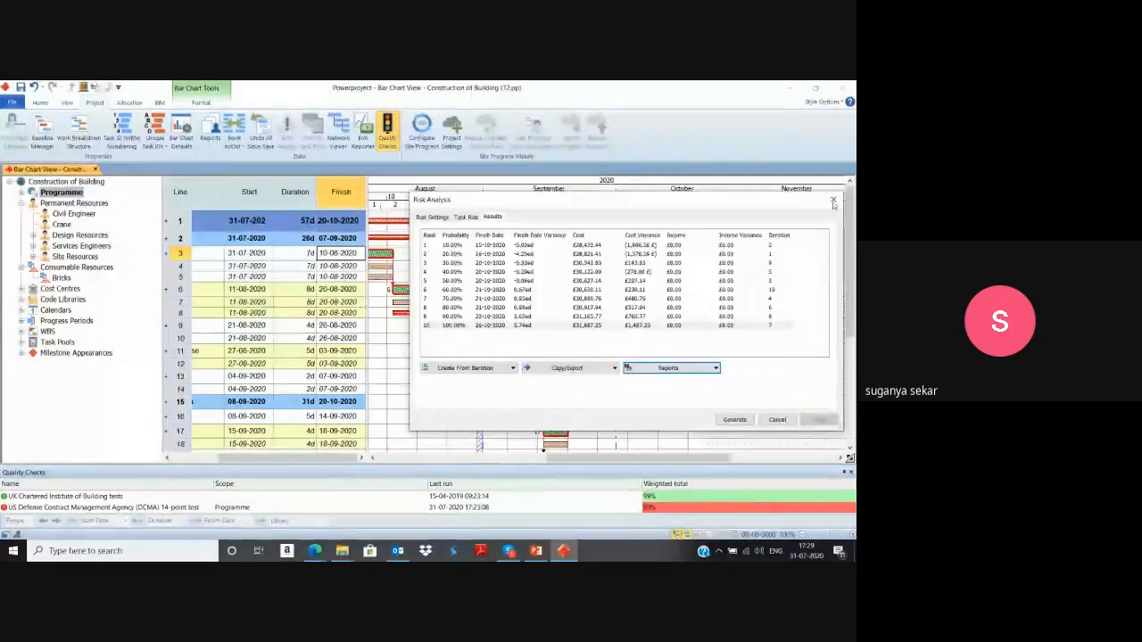
{"action": "left_click", "coordinate": [835, 198]}
{"action": "left_click", "coordinate": [390, 339]}
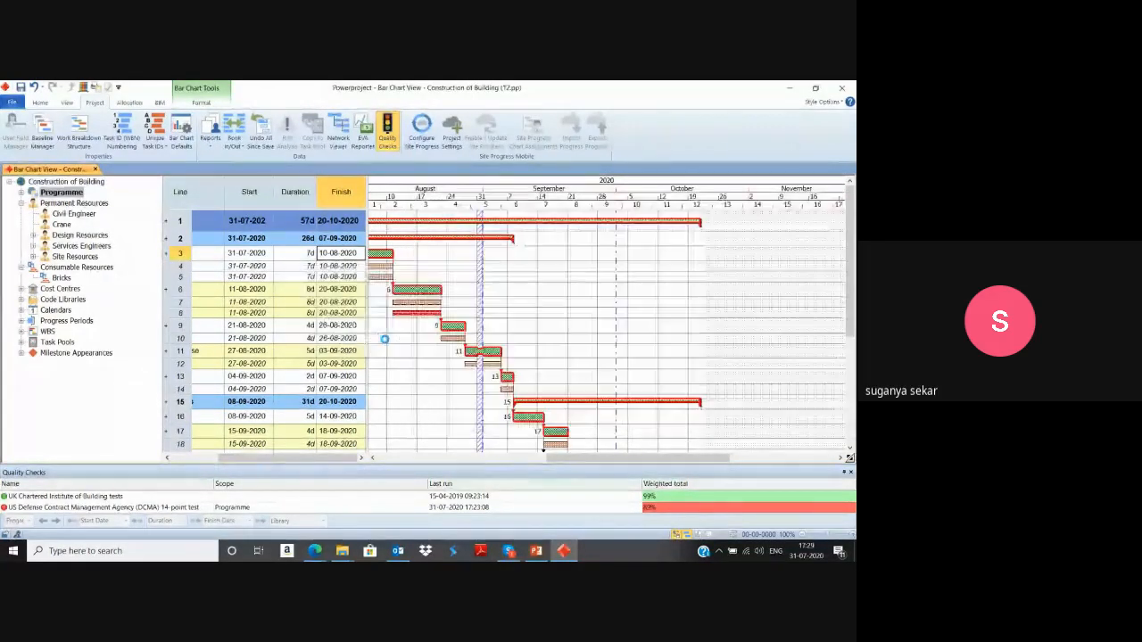
Switch to the PowerPoint presentation, advance the slide show from Risk Analysis to the Baseline Set Up slide, and end the show.
{"action": "left_click", "coordinate": [535, 550]}
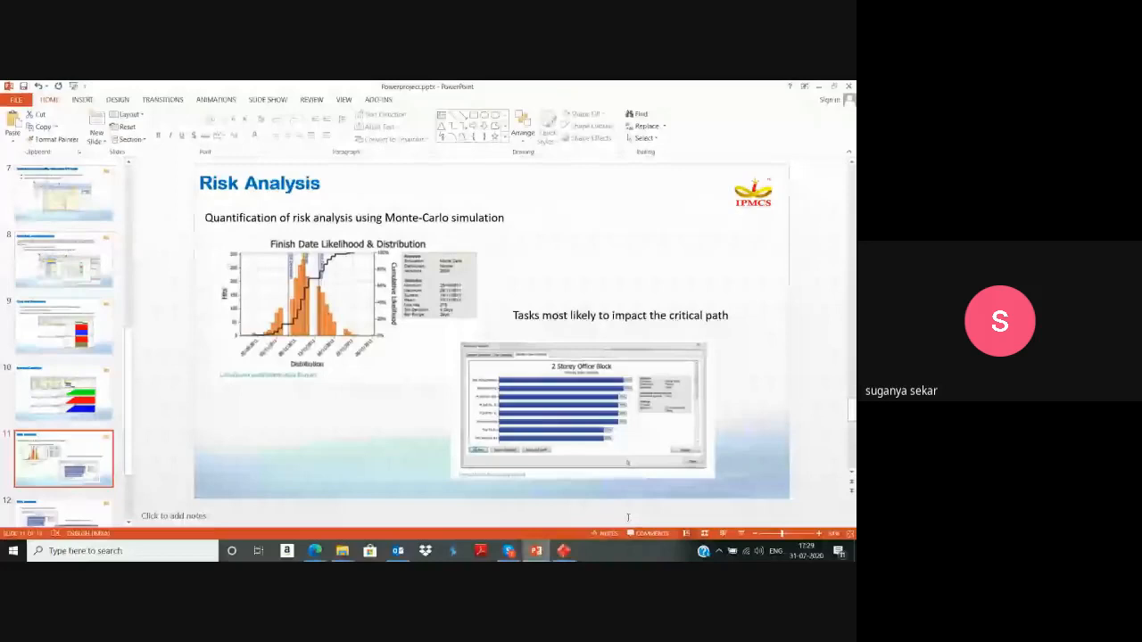
{"action": "left_click", "coordinate": [743, 534]}
{"action": "left_click", "coordinate": [744, 536]}
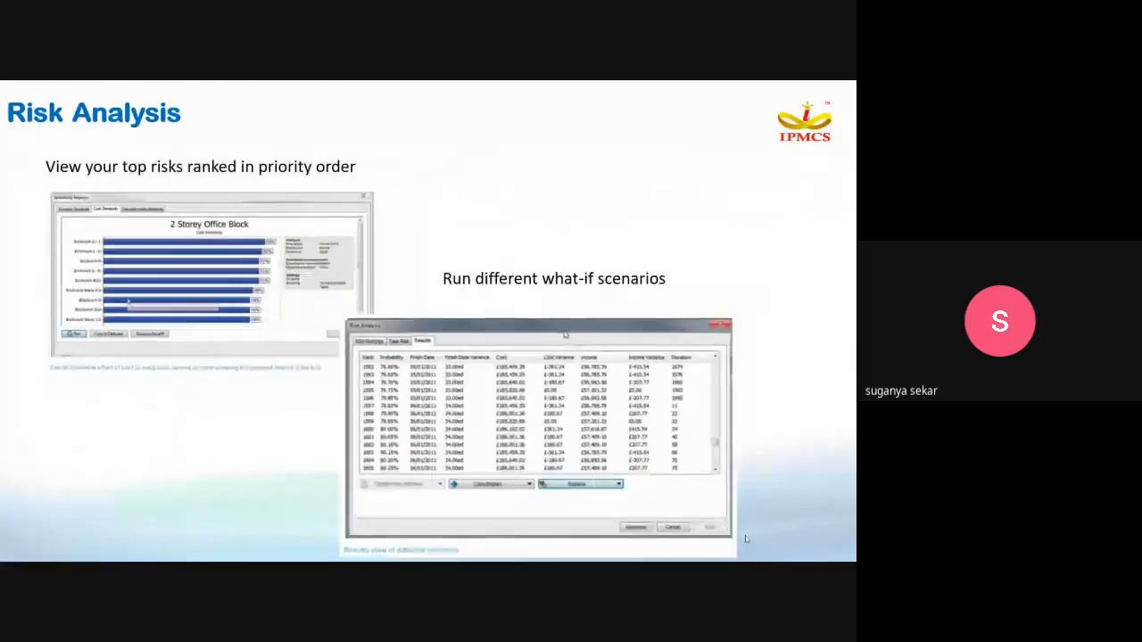
{"action": "left_click", "coordinate": [745, 536]}
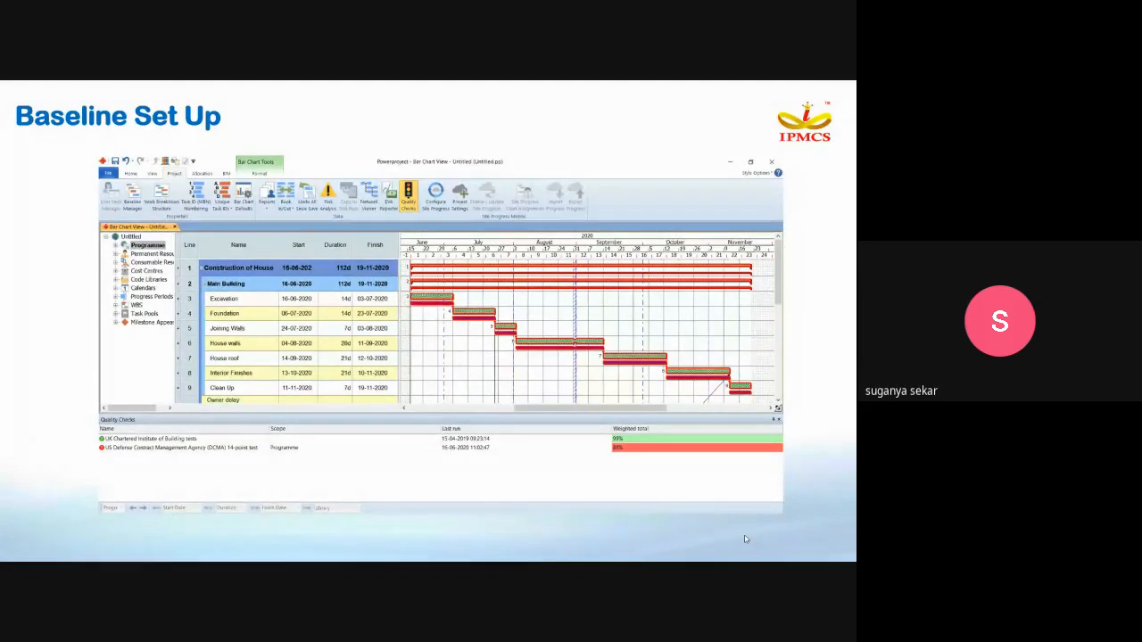
{"action": "key", "text": "Escape"}
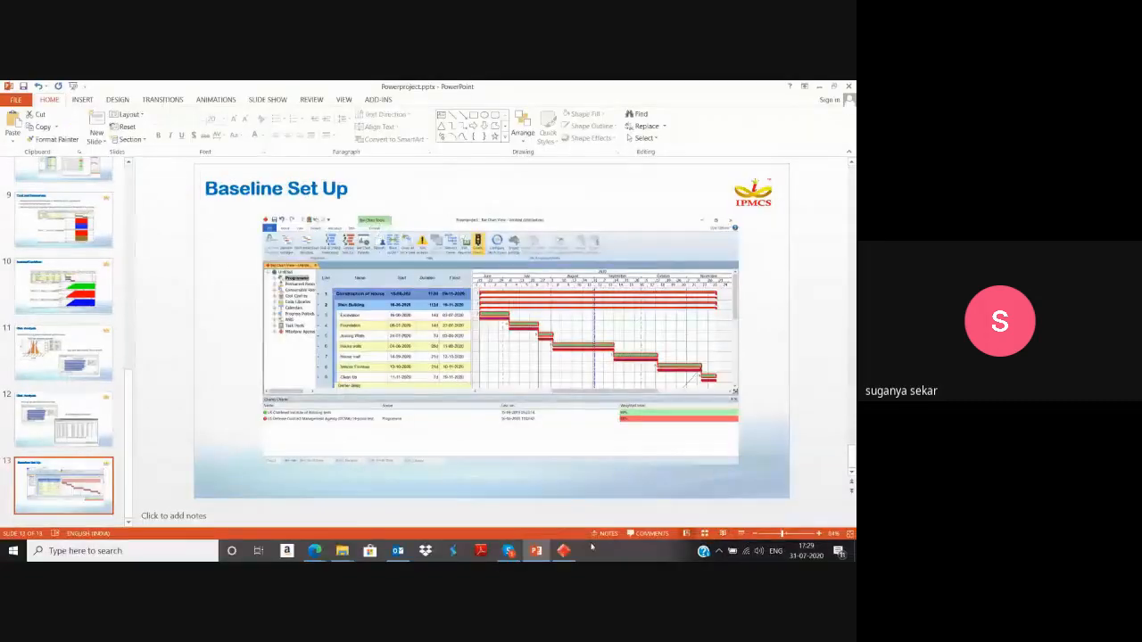
Return to Powerproject and create a new project baseline named R0_B1 with the Baseline Wizard.
{"action": "left_click", "coordinate": [565, 548]}
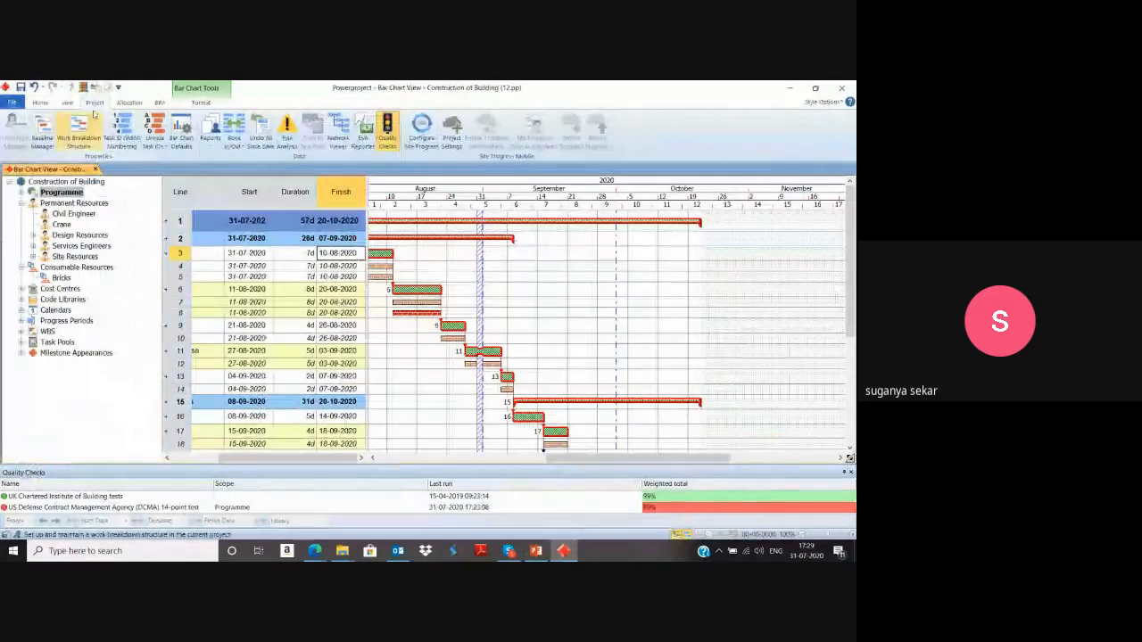
{"action": "left_click", "coordinate": [43, 141]}
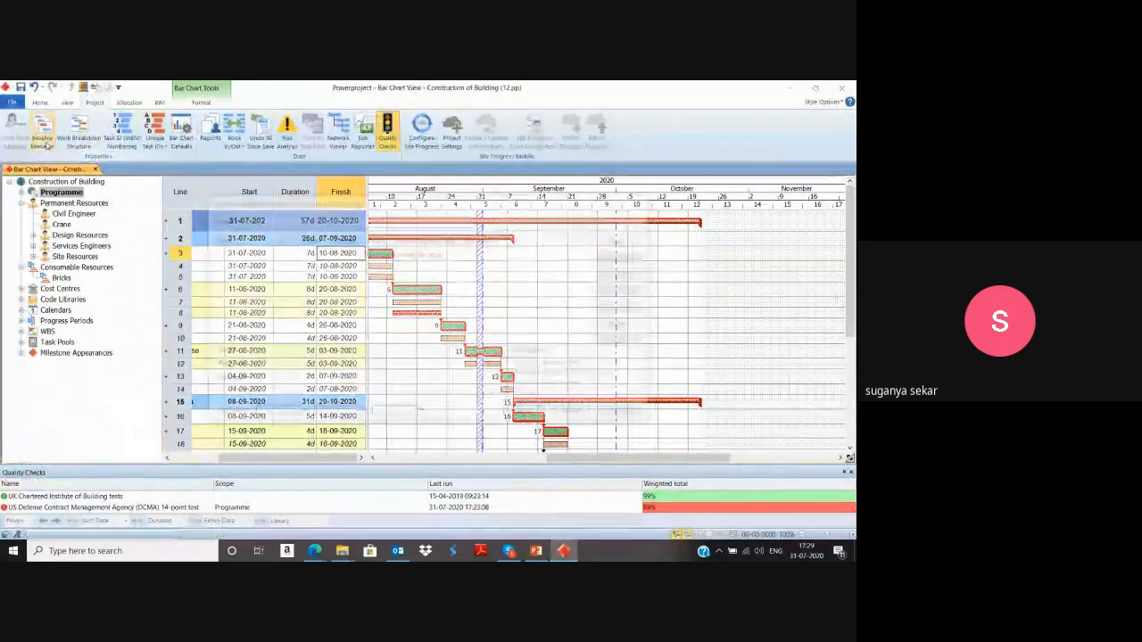
{"action": "left_click", "coordinate": [623, 240]}
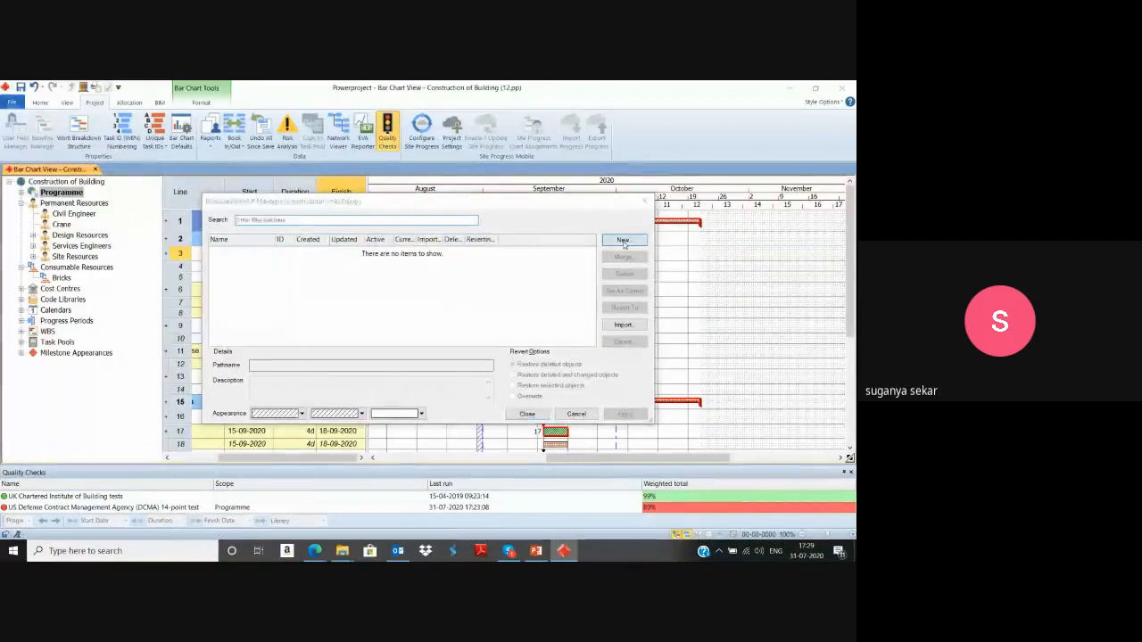
{"action": "type", "text": "B"}
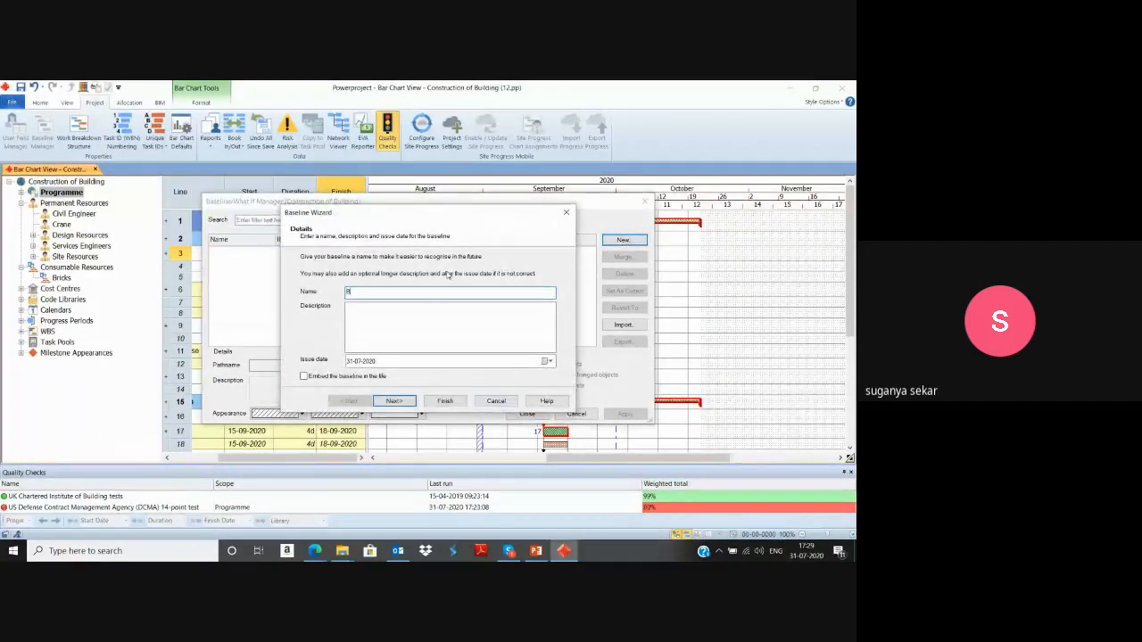
{"action": "key", "text": "BackSpace"}
{"action": "type", "text": "R"}
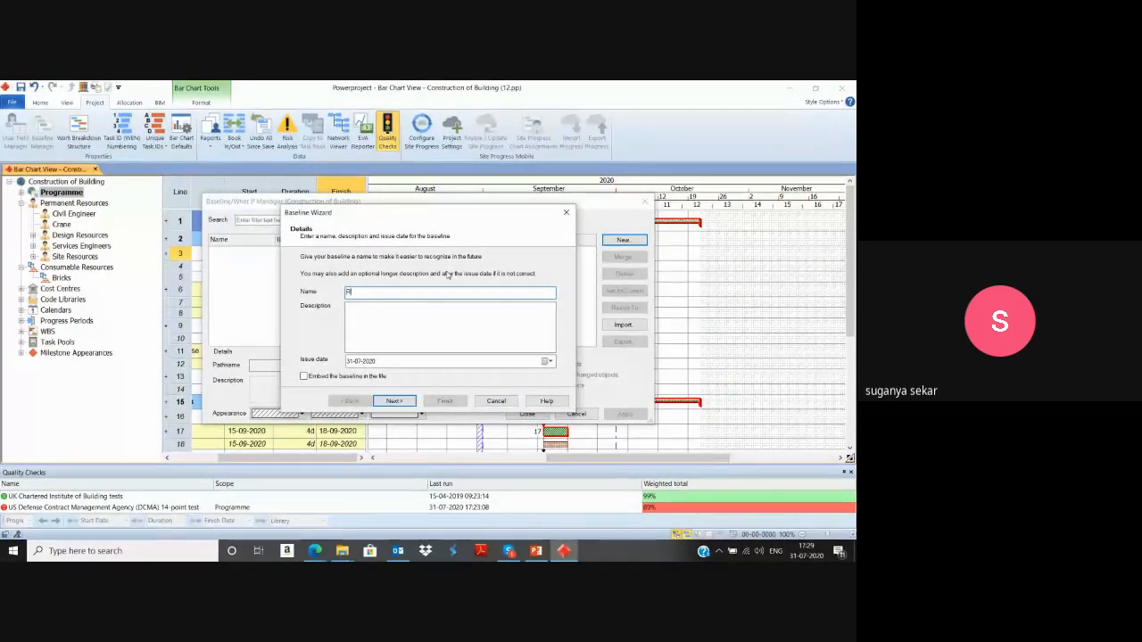
{"action": "type", "text": "1_B1"}
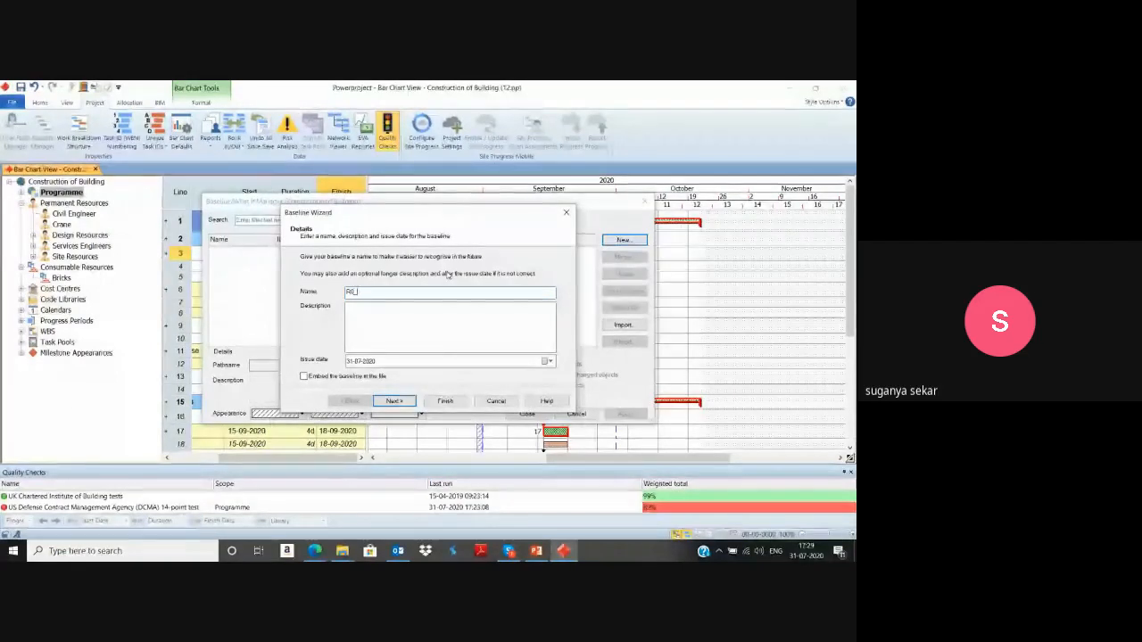
{"action": "left_click", "coordinate": [396, 401]}
{"action": "left_click", "coordinate": [434, 402]}
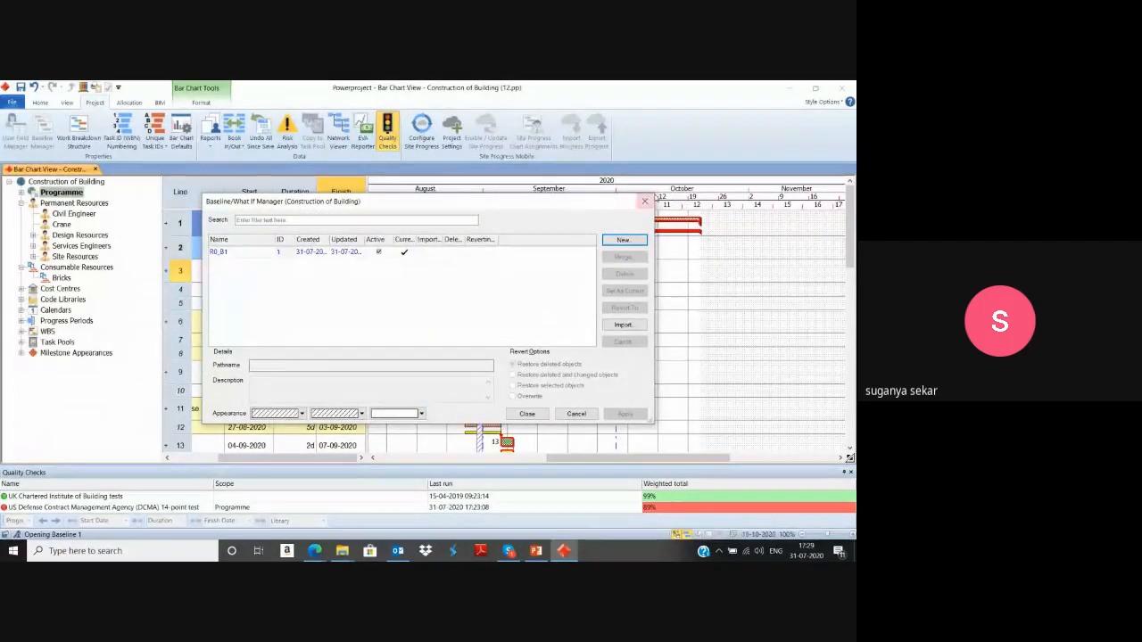
{"action": "left_click", "coordinate": [645, 201]}
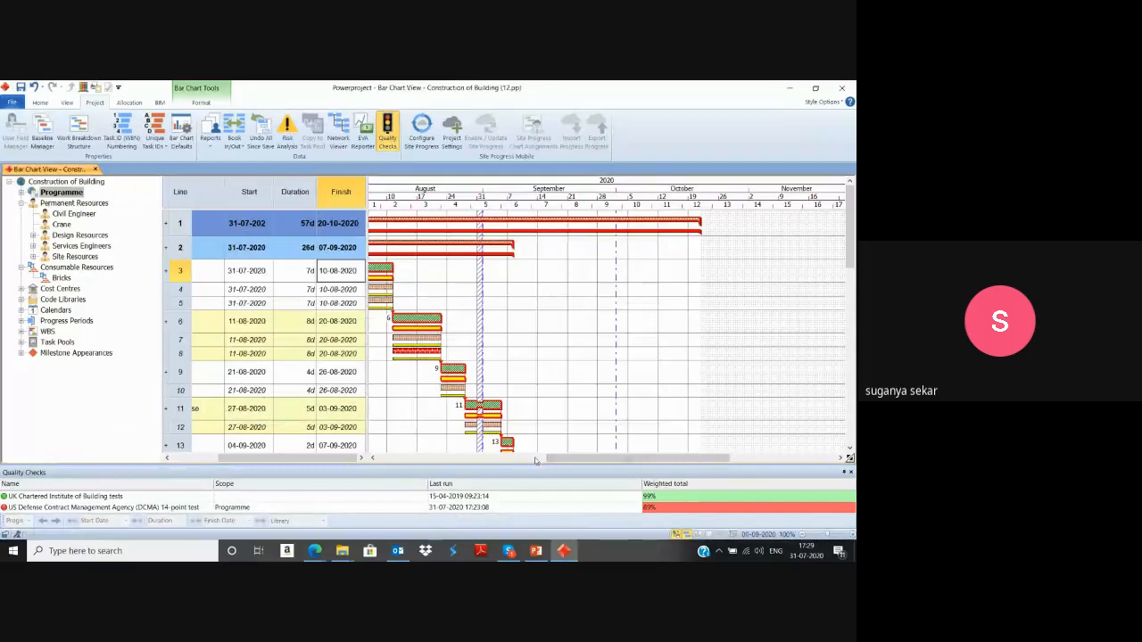
Hide the resource allocations in the bar chart and review the baseline bars beneath the task bars.
{"action": "left_click_drag", "start_coordinate": [573, 458], "coordinate": [528, 459]}
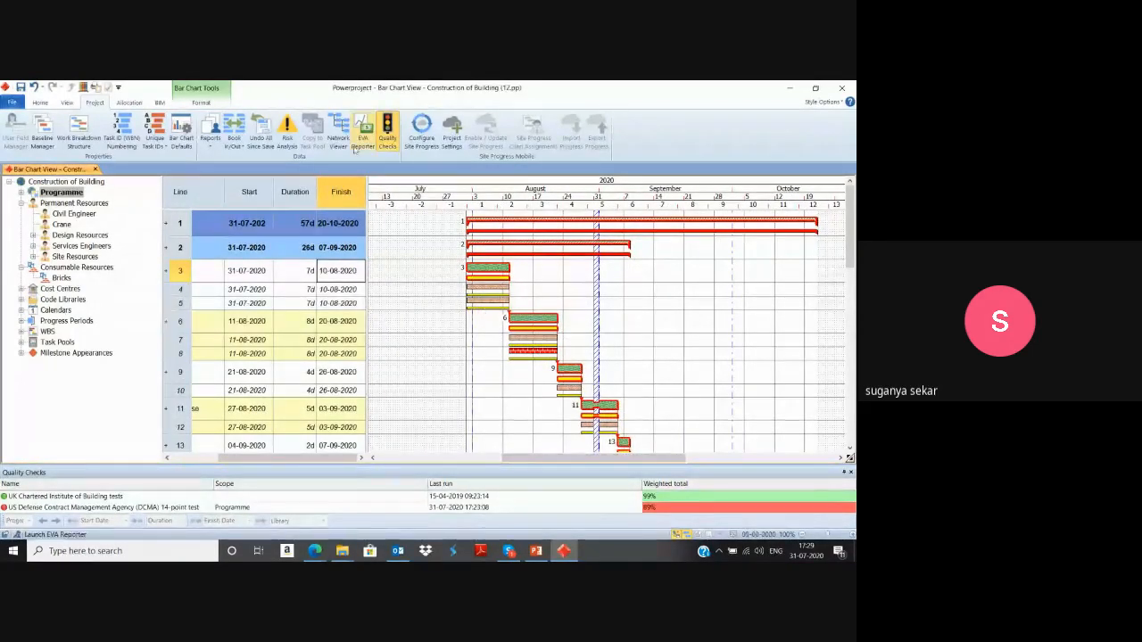
{"action": "left_click", "coordinate": [202, 103]}
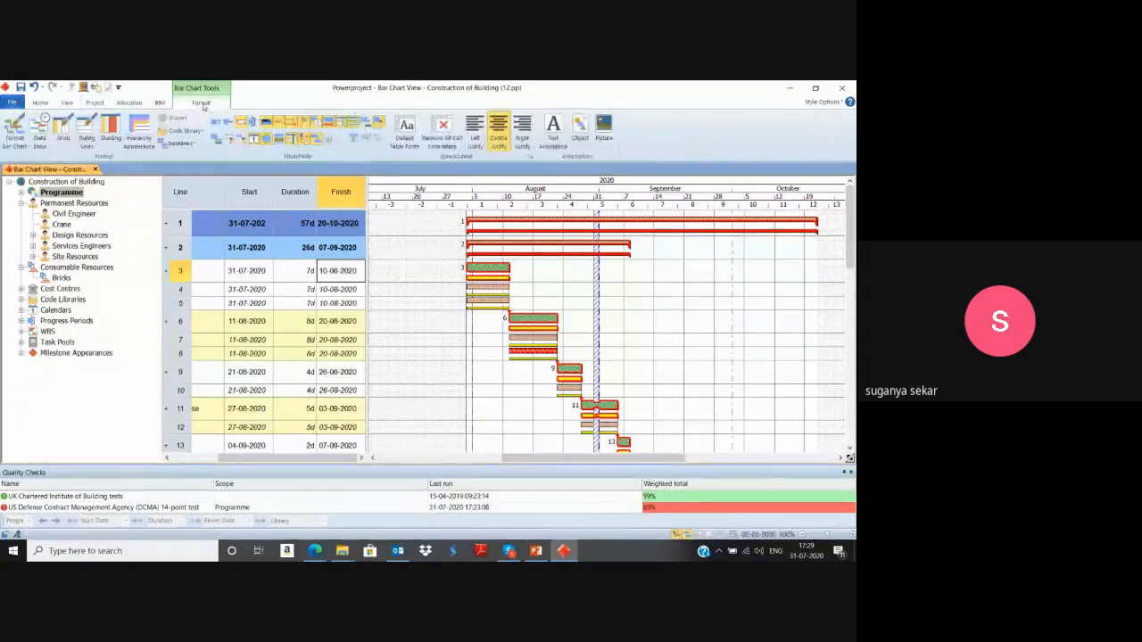
{"action": "left_click", "coordinate": [378, 121]}
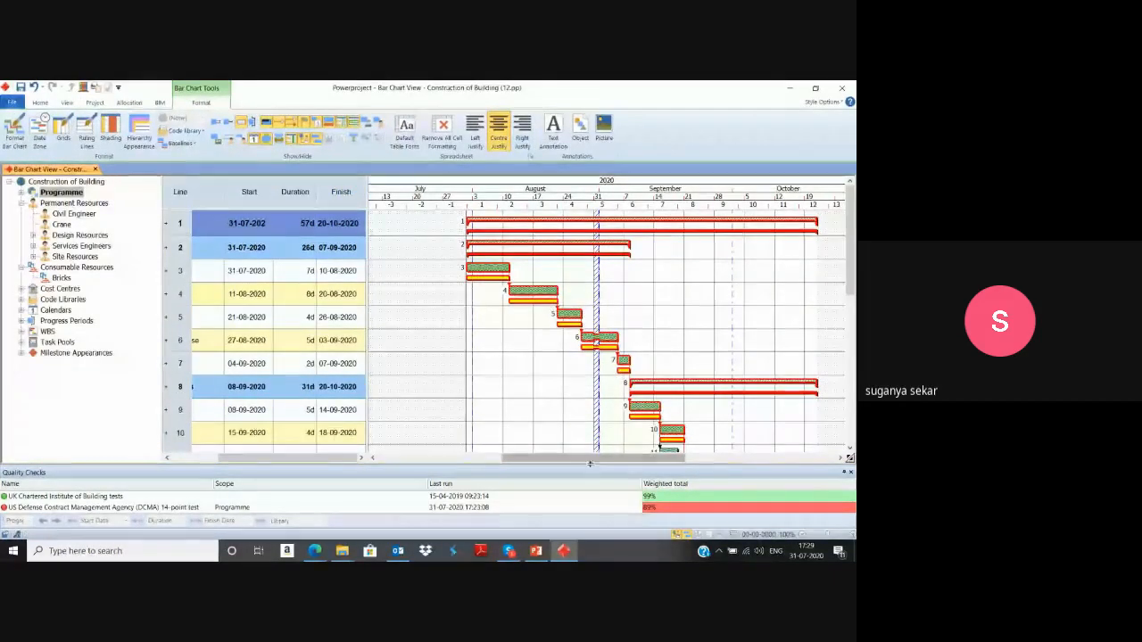
{"action": "left_click_drag", "start_coordinate": [592, 461], "coordinate": [617, 462]}
{"action": "scroll", "coordinate": [617, 397], "scroll_direction": "down", "scroll_amount": 3}
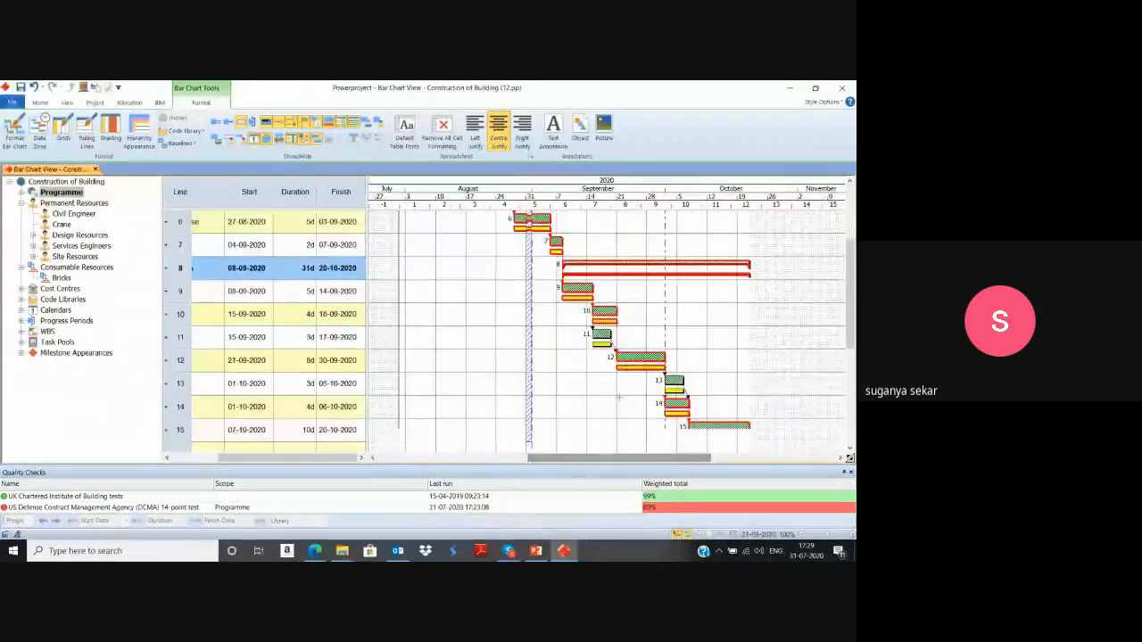
{"action": "scroll", "coordinate": [618, 396], "scroll_direction": "up", "scroll_amount": 3}
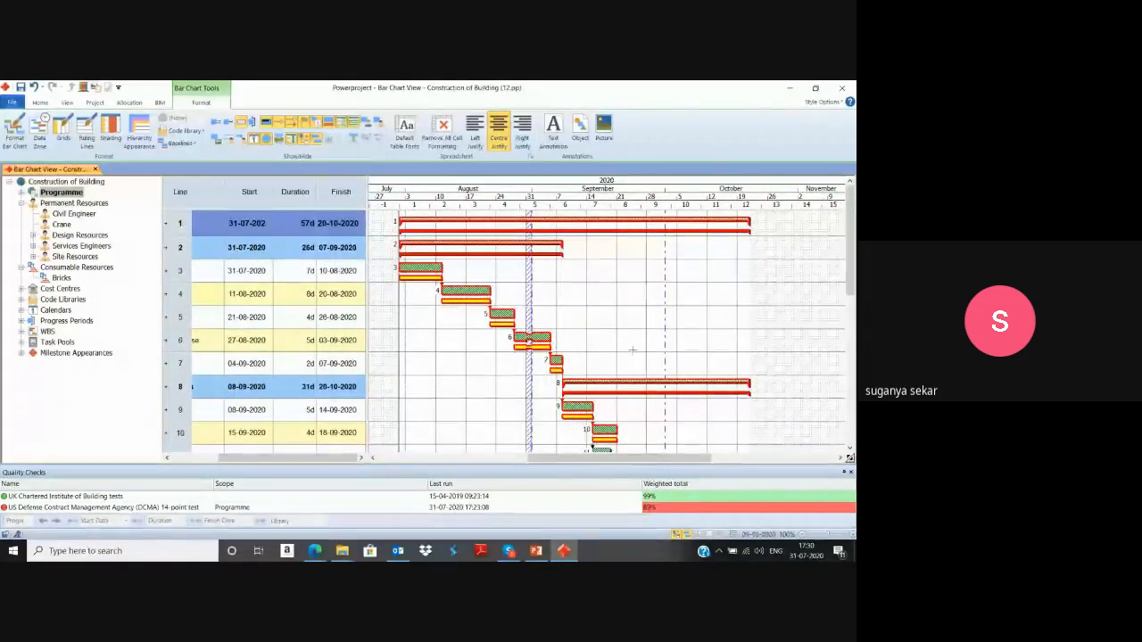
{"action": "left_click_drag", "start_coordinate": [547, 462], "coordinate": [523, 462]}
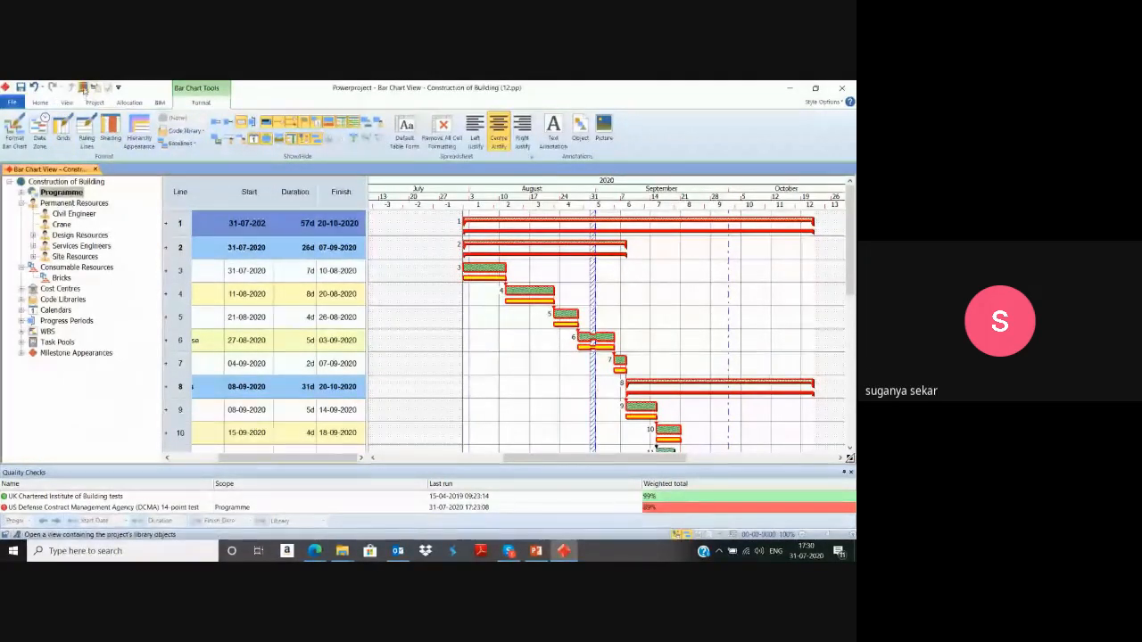
In the project library, create a new progress period and name it 1.
{"action": "left_click", "coordinate": [83, 89]}
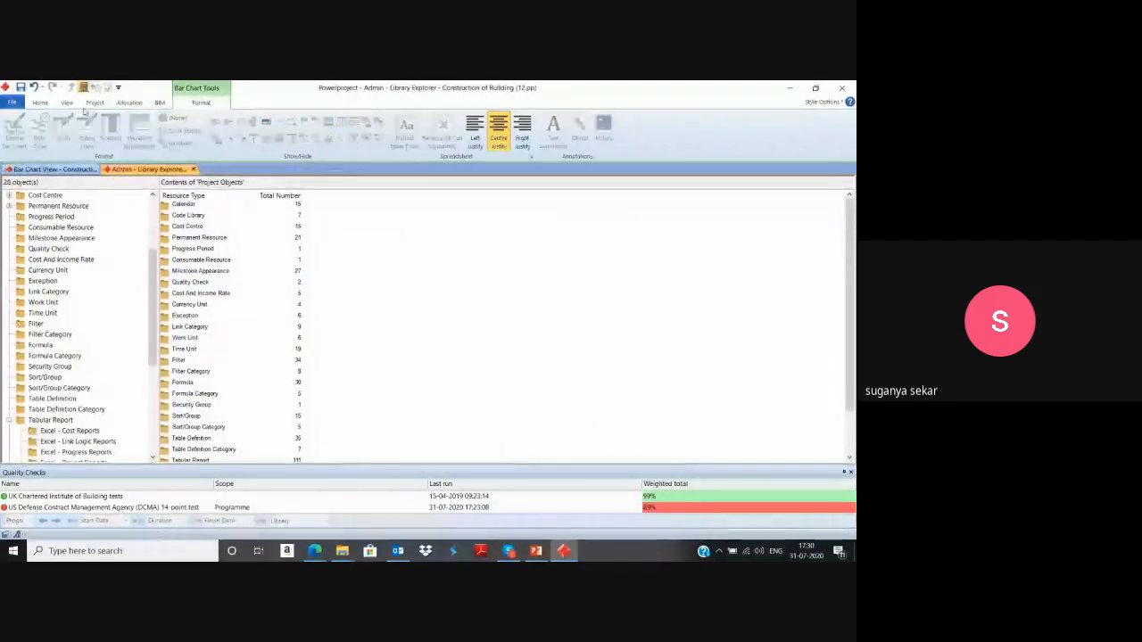
{"action": "left_click", "coordinate": [56, 216]}
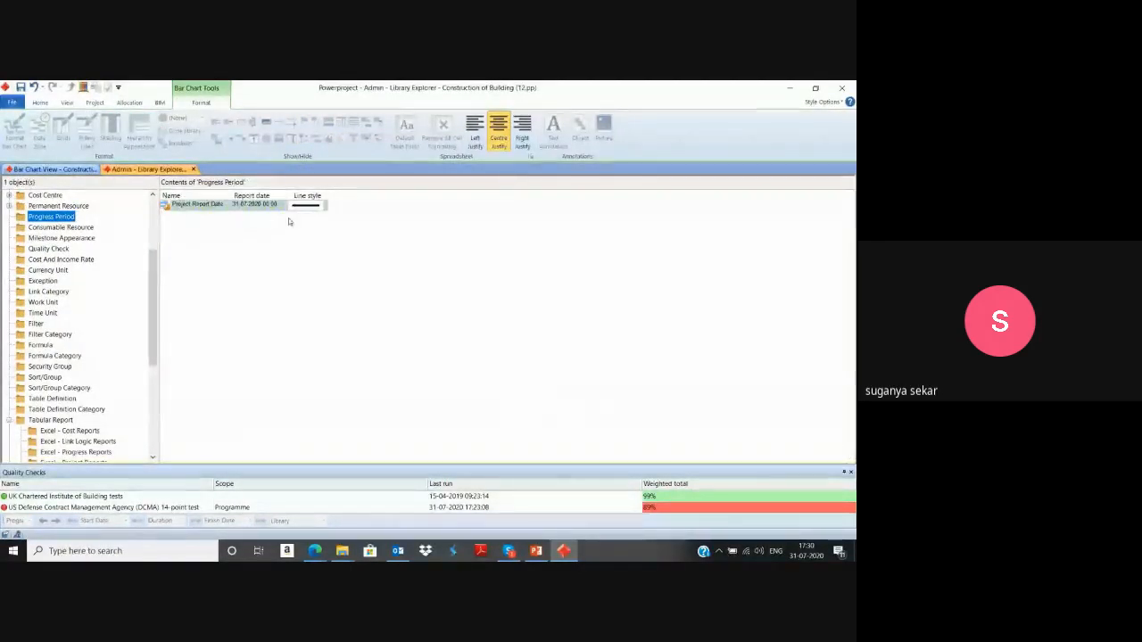
{"action": "right_click", "coordinate": [242, 256]}
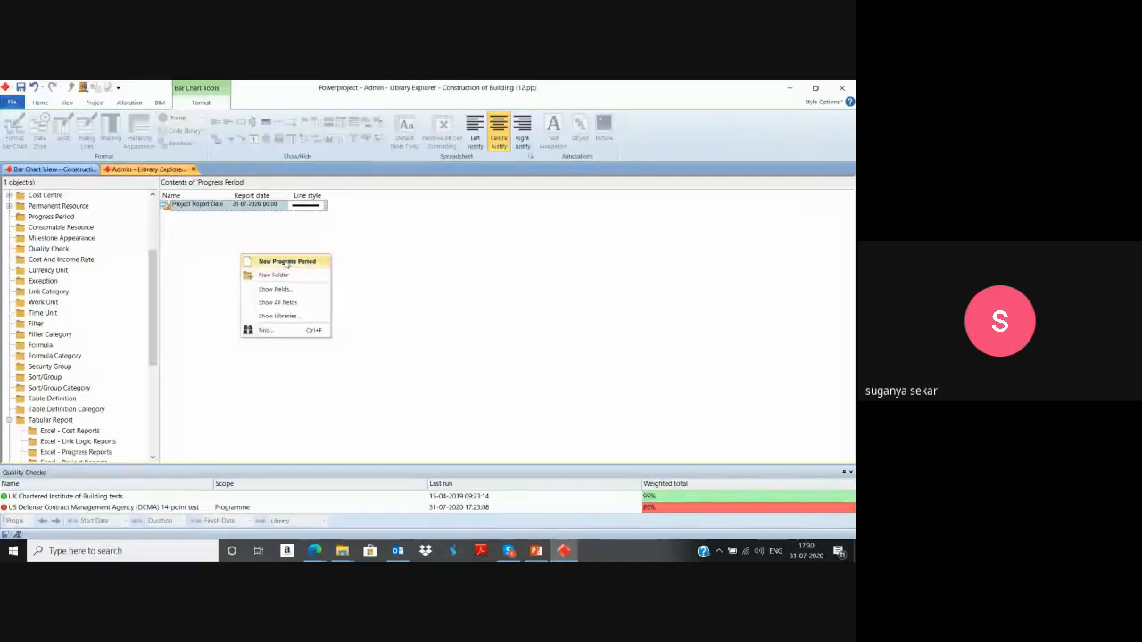
{"action": "left_click", "coordinate": [287, 262]}
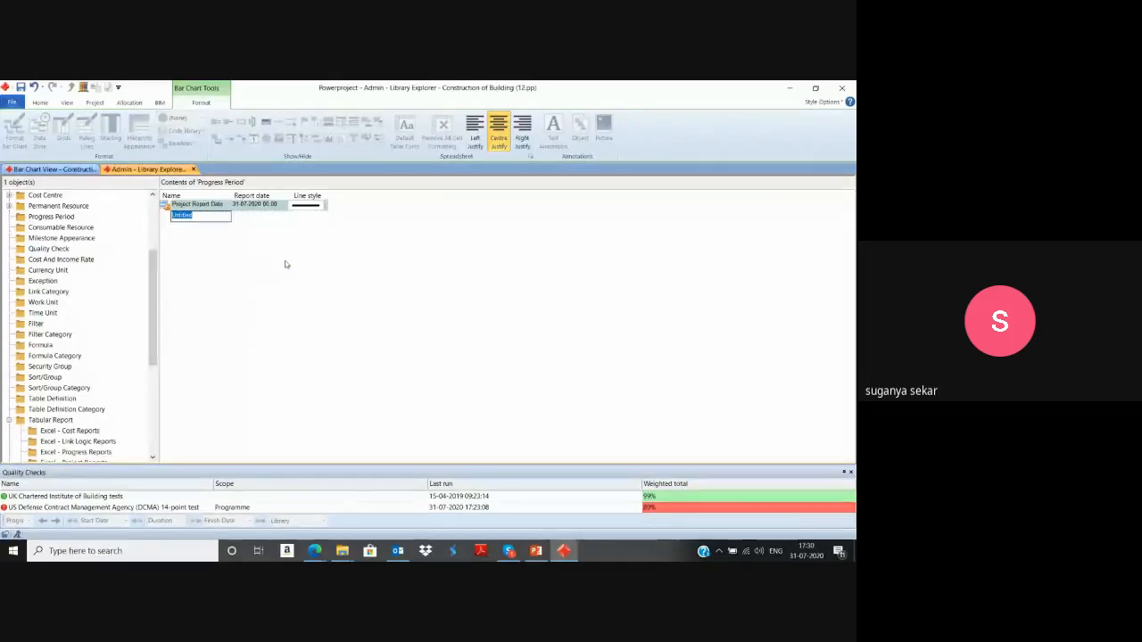
{"action": "double_click", "coordinate": [196, 217]}
{"action": "type", "text": "1"}
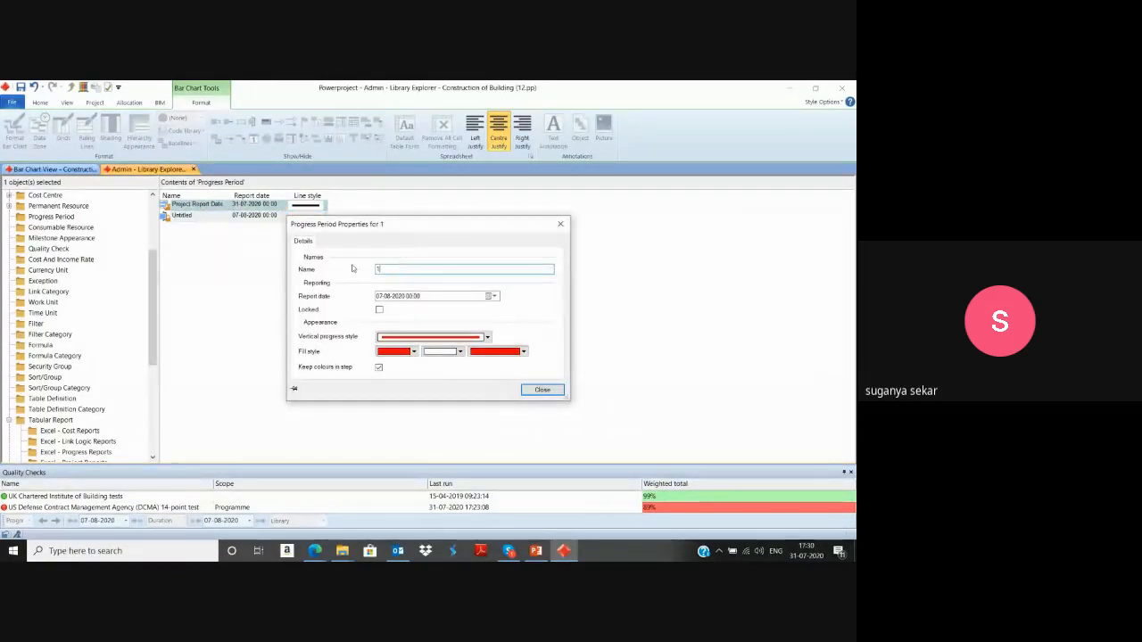
{"action": "left_click", "coordinate": [542, 390]}
Add two more progress periods to the library, named 2 and 3.
{"action": "right_click", "coordinate": [356, 376]}
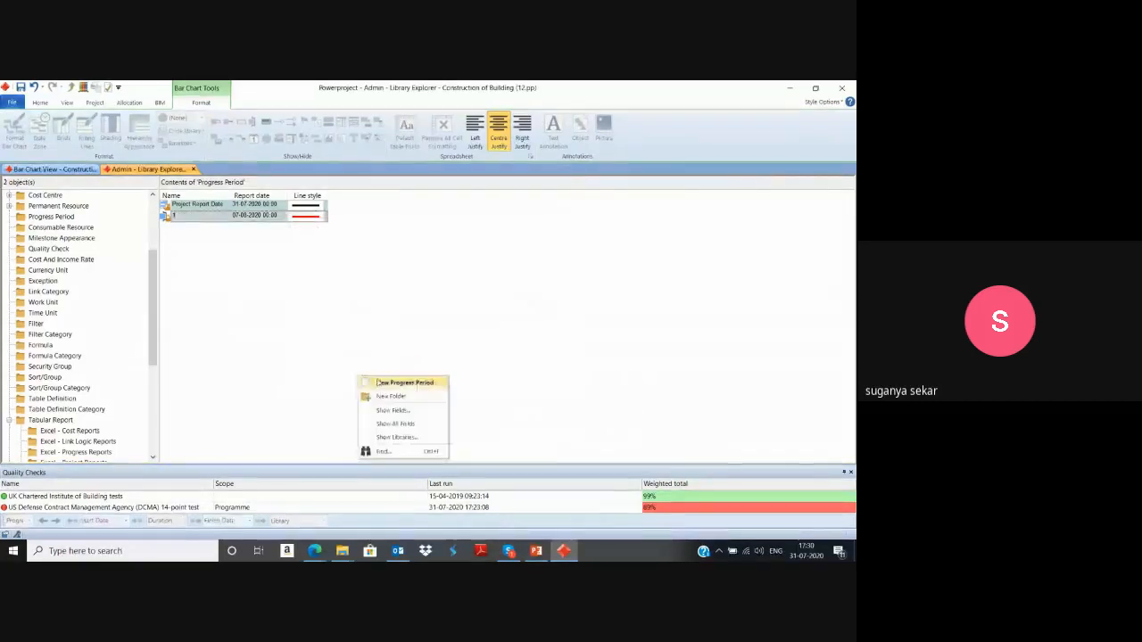
{"action": "left_click", "coordinate": [379, 383]}
{"action": "type", "text": "2"}
{"action": "key", "text": "Return"}
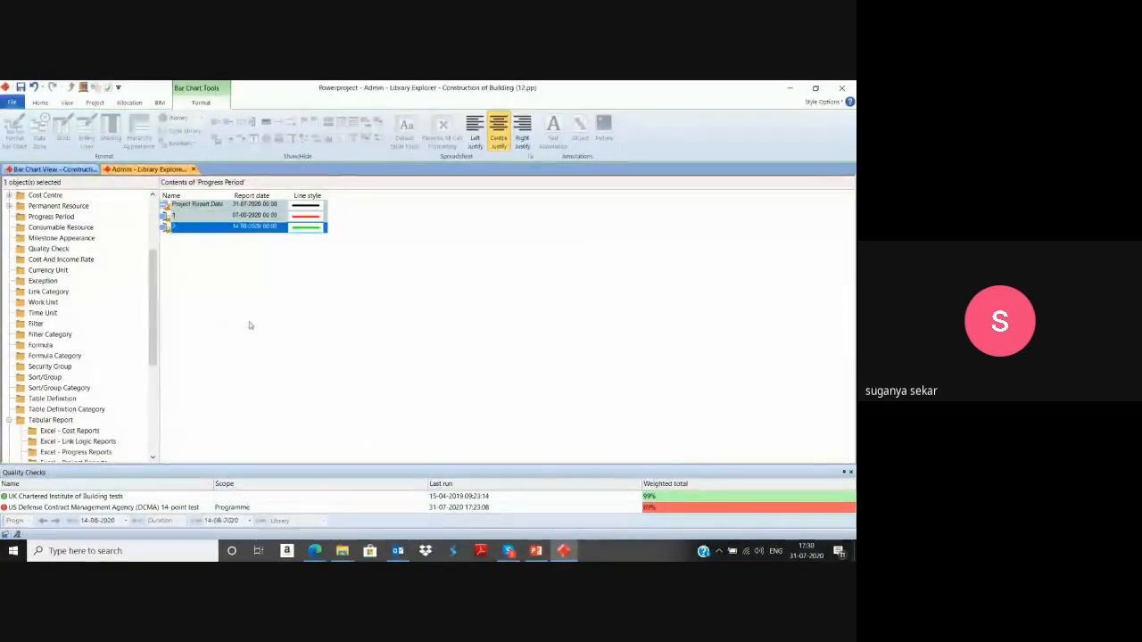
{"action": "right_click", "coordinate": [250, 323]}
{"action": "left_click", "coordinate": [279, 330]}
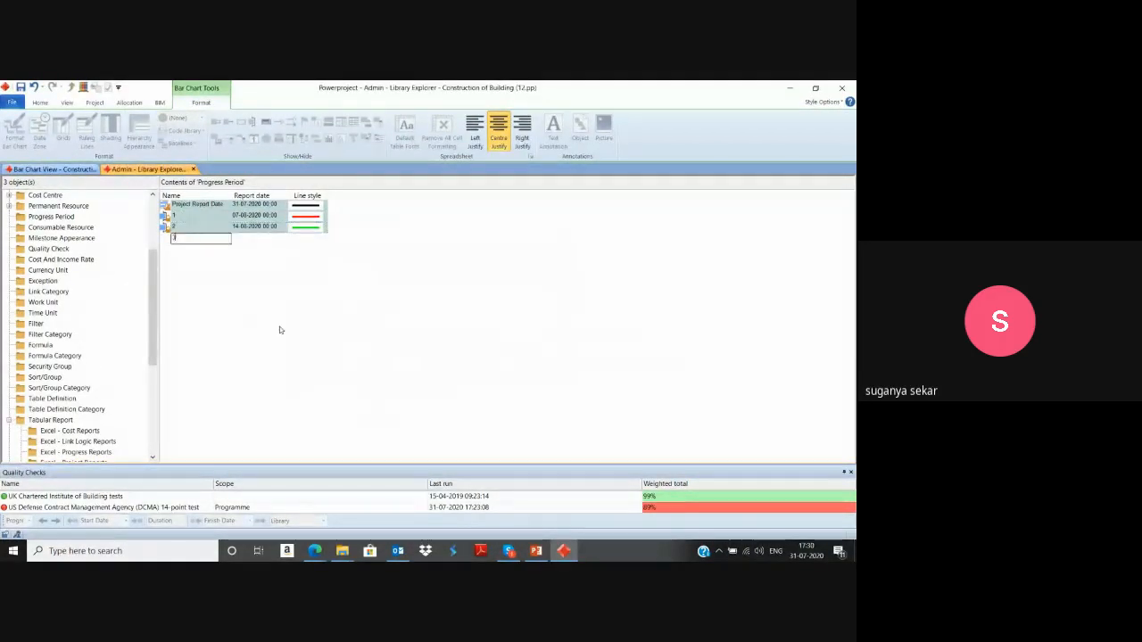
{"action": "type", "text": "3"}
{"action": "key", "text": "Return"}
Set the report dates of progress periods 1, 2 and 3 to 07-08-2020, 14-08-2020 and 21-08-2020.
{"action": "left_click", "coordinate": [279, 216]}
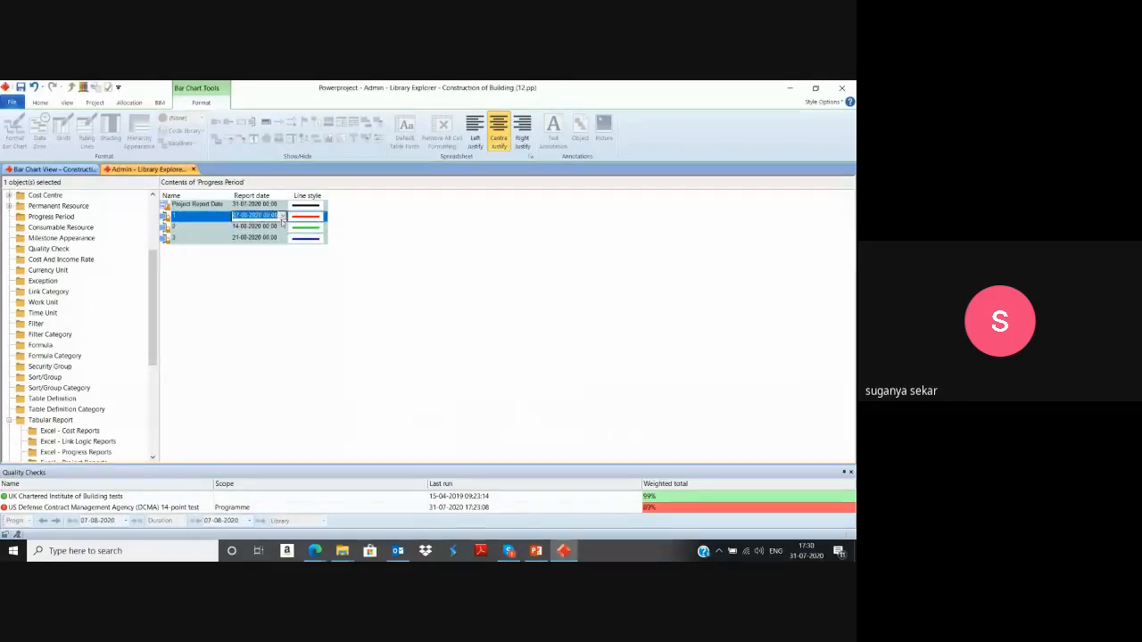
{"action": "left_click", "coordinate": [283, 218]}
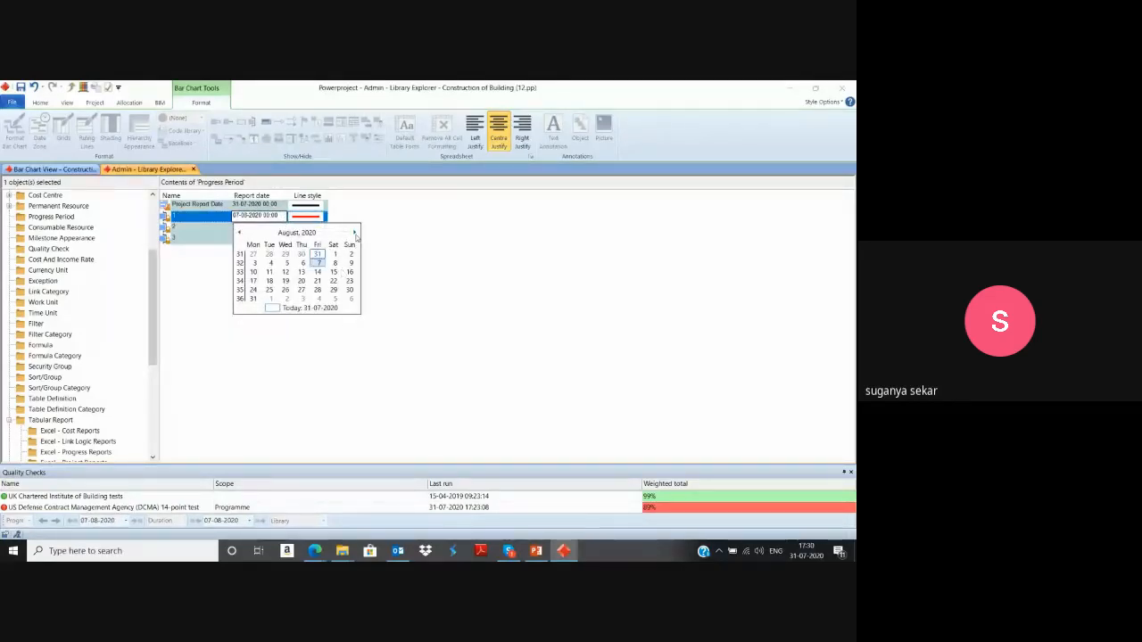
{"action": "left_click", "coordinate": [317, 265]}
{"action": "left_click", "coordinate": [279, 226]}
{"action": "left_click", "coordinate": [282, 228]}
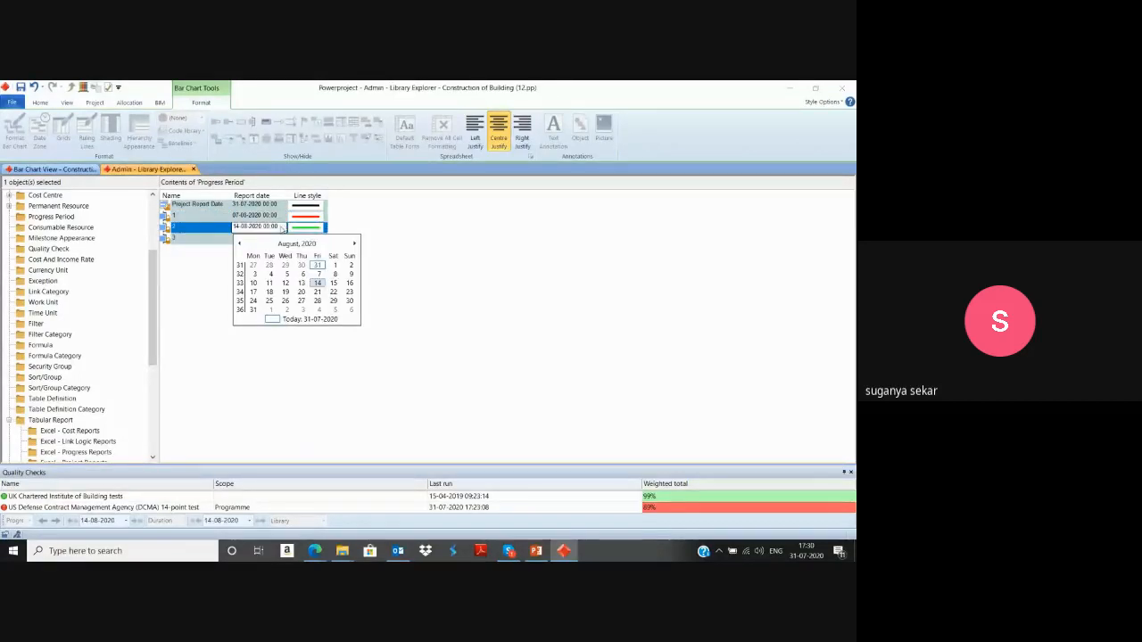
{"action": "left_click", "coordinate": [319, 285]}
{"action": "left_click", "coordinate": [280, 238]}
{"action": "left_click", "coordinate": [282, 239]}
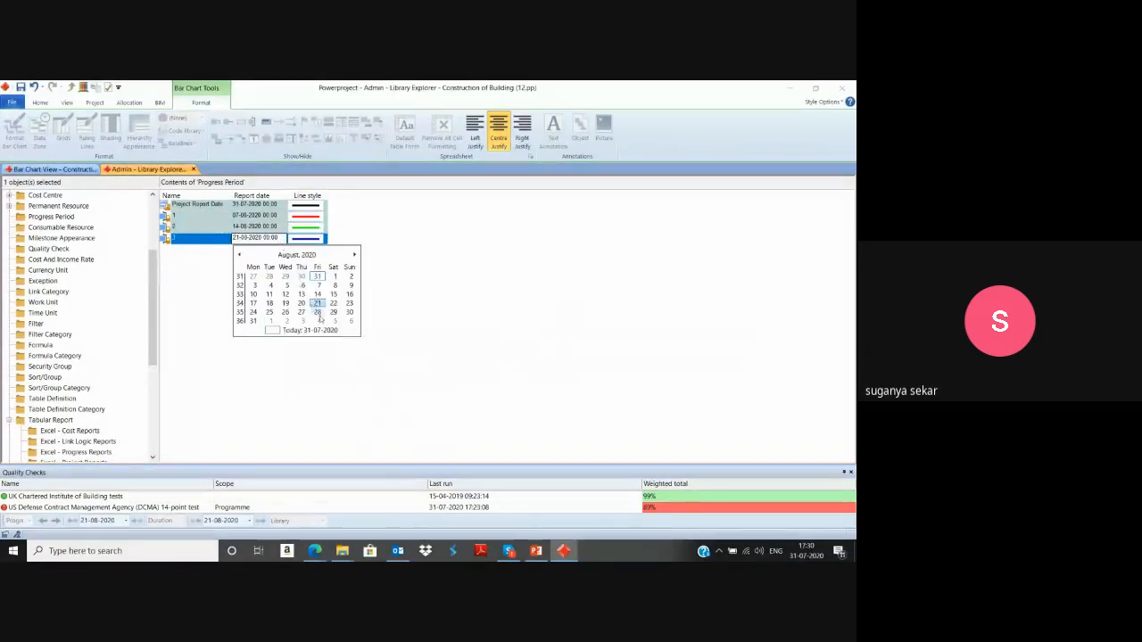
{"action": "left_click", "coordinate": [298, 342]}
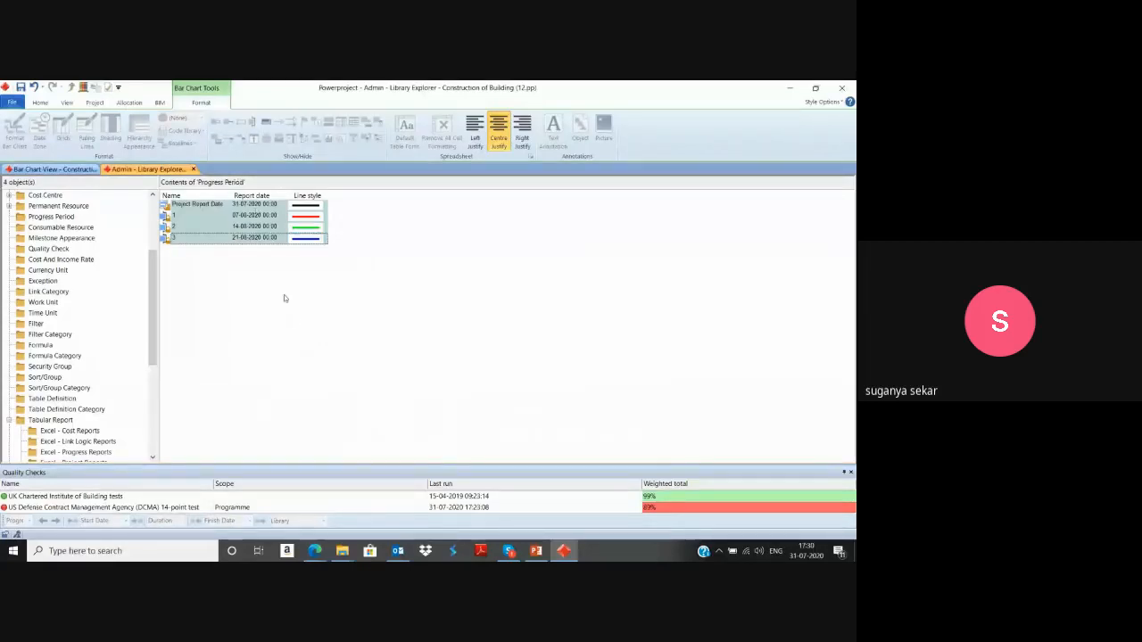
Return to the bar chart and enter 70% overall progress for the Excavation task on line 3, recorded against progress period 1.
{"action": "left_click", "coordinate": [51, 169]}
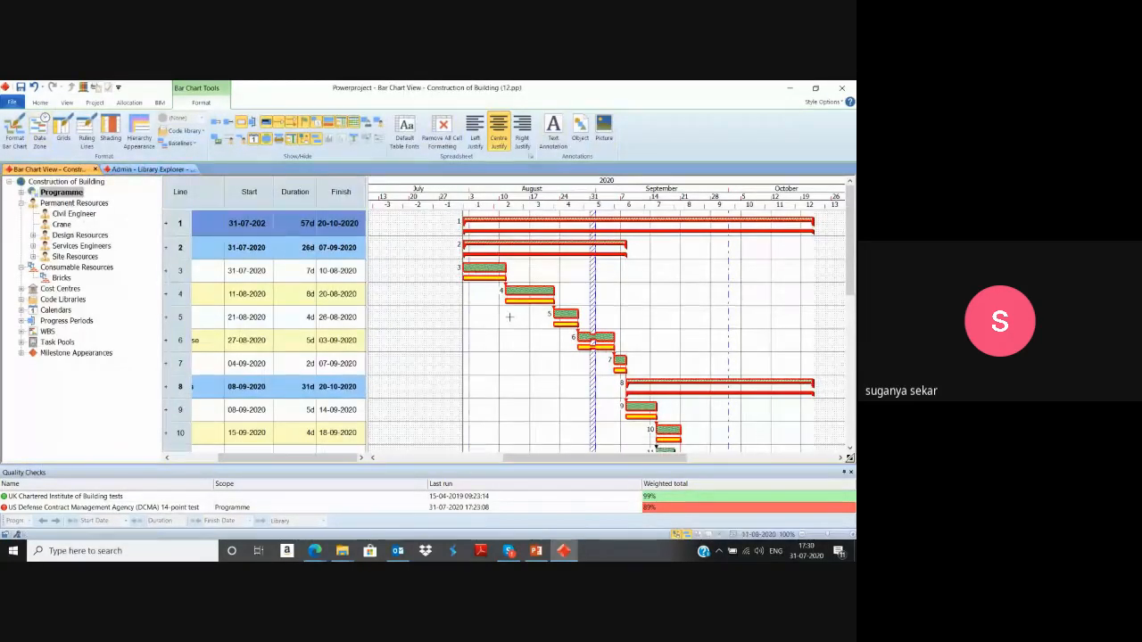
{"action": "left_click", "coordinate": [480, 267]}
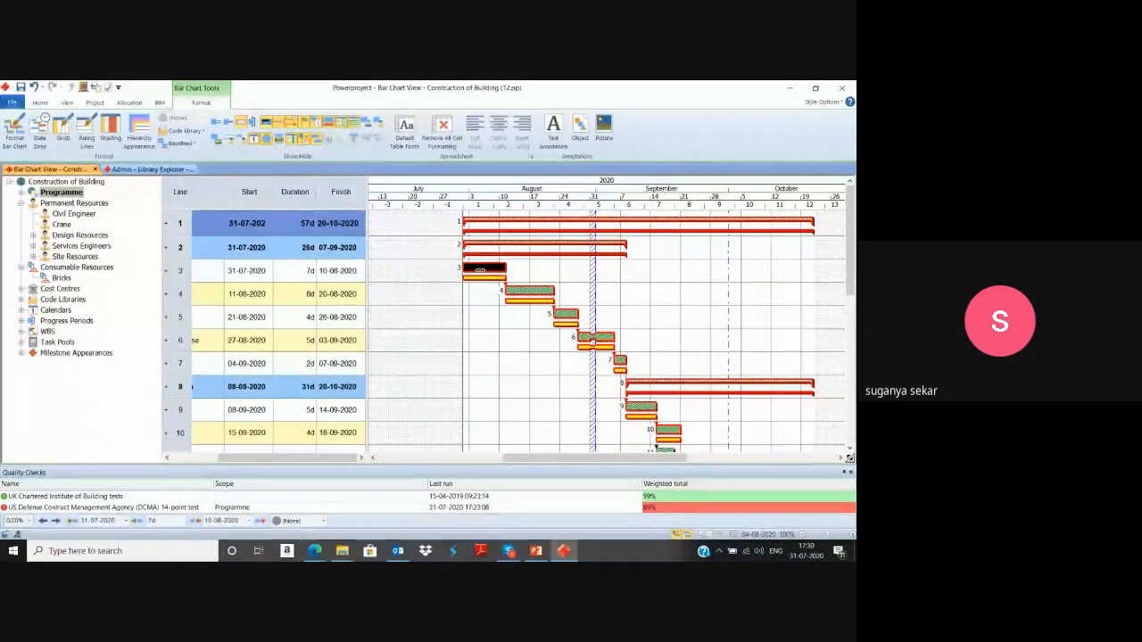
{"action": "right_click", "coordinate": [481, 269]}
{"action": "left_click", "coordinate": [515, 256]}
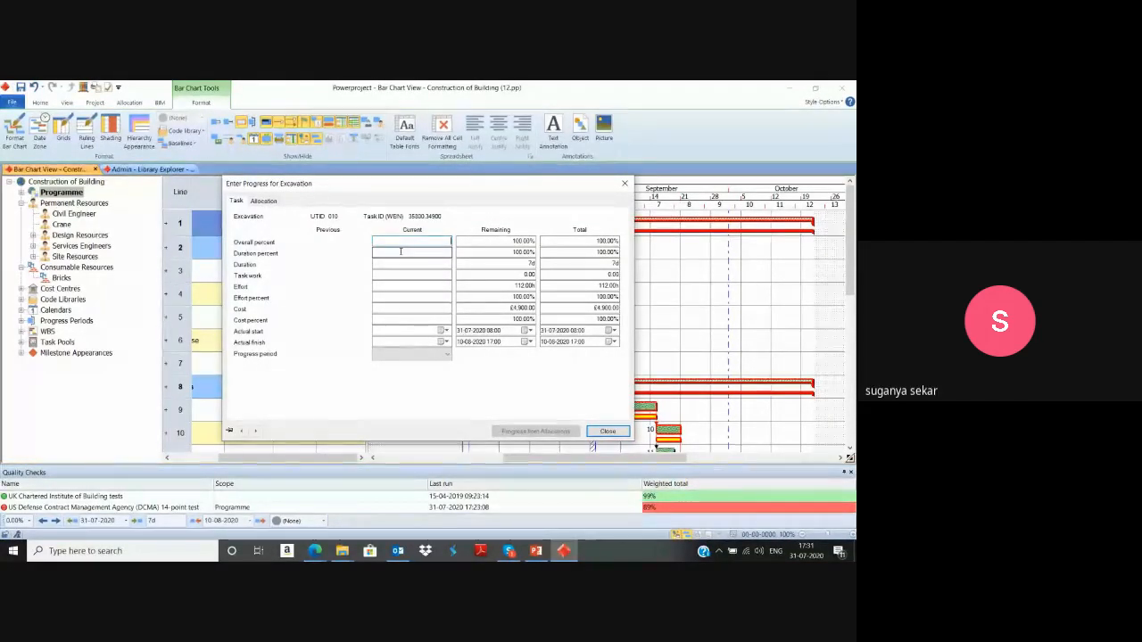
{"action": "type", "text": "70"}
{"action": "left_click", "coordinate": [393, 250]}
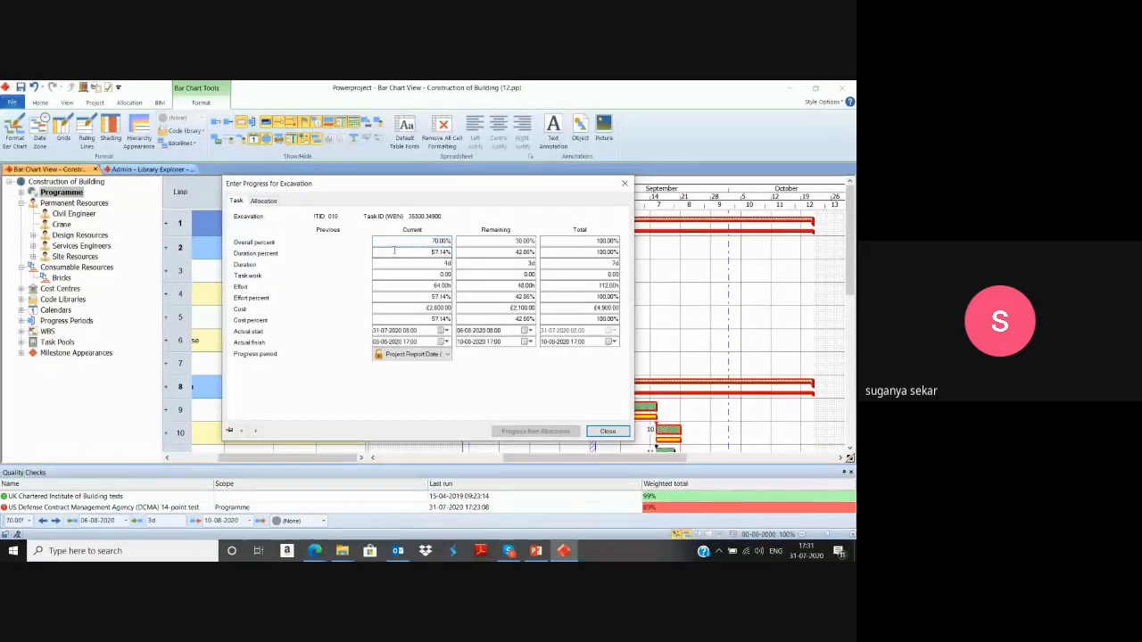
{"action": "left_click", "coordinate": [446, 354]}
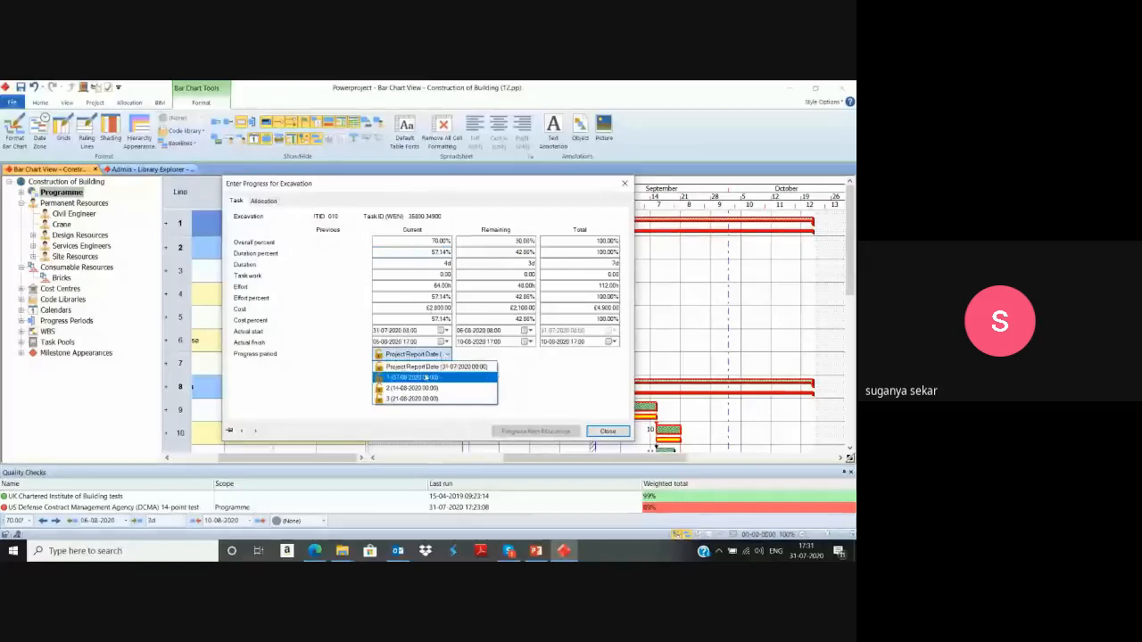
{"action": "left_click", "coordinate": [426, 377]}
{"action": "left_click", "coordinate": [608, 431]}
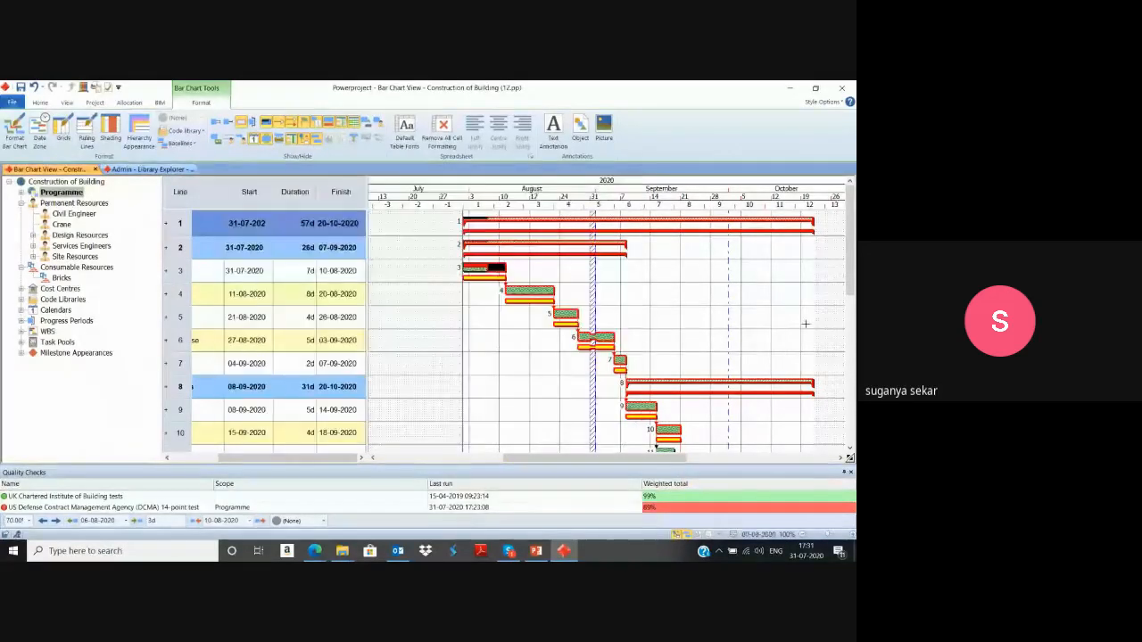
Reschedule the programme with progress period 1 (07-08-2020) as the progress entry period, and dismiss the mail notification.
{"action": "left_click", "coordinate": [40, 103]}
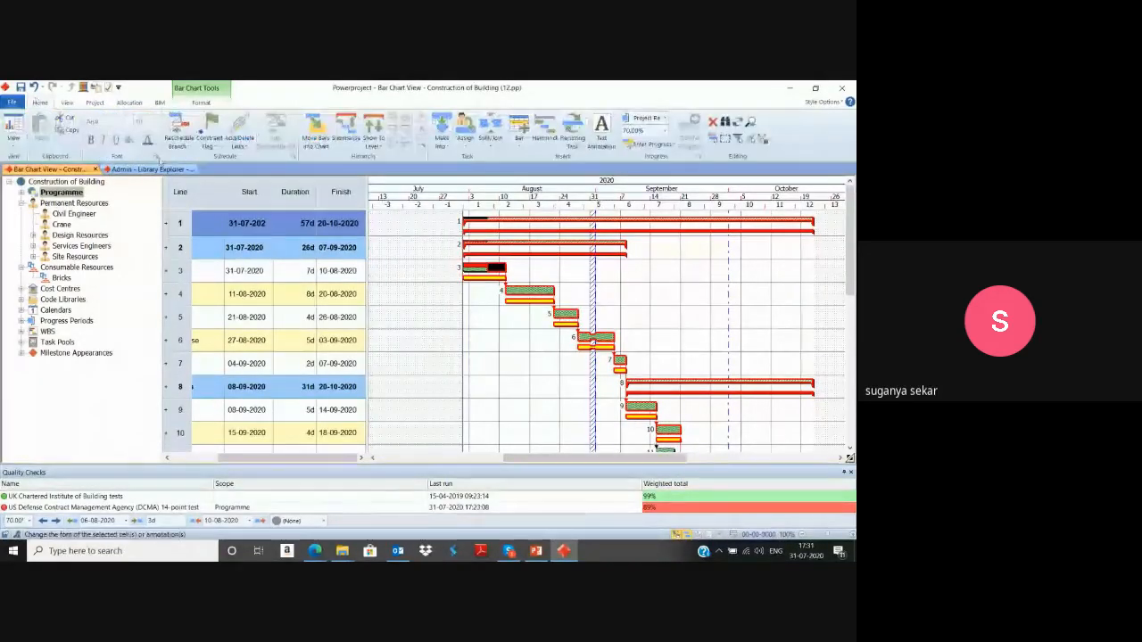
{"action": "left_click", "coordinate": [180, 128]}
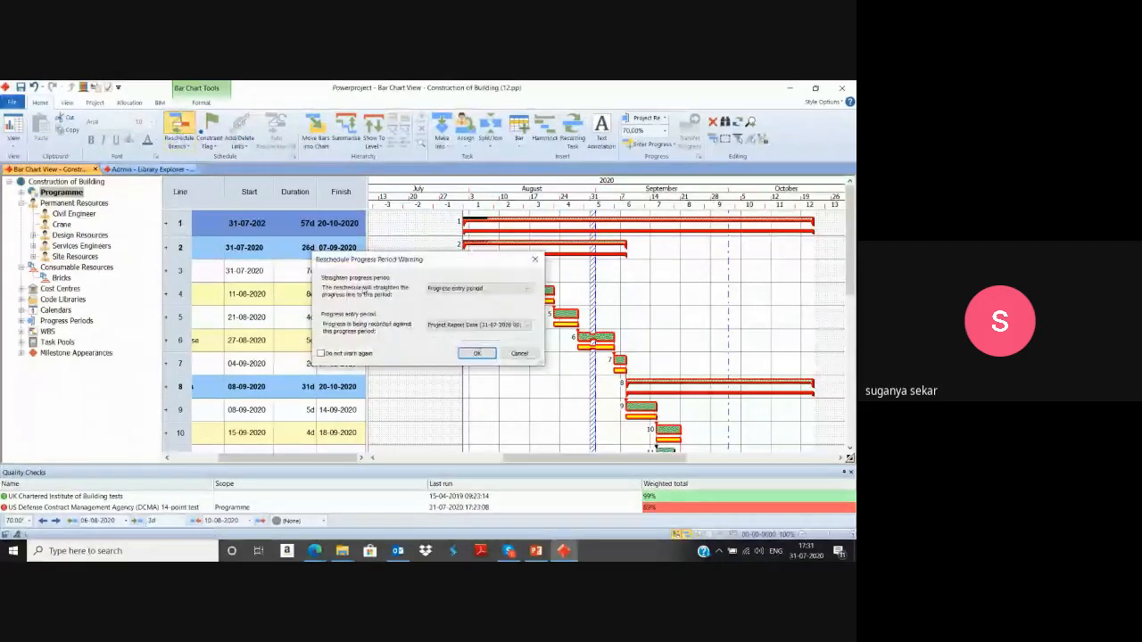
{"action": "left_click", "coordinate": [479, 325]}
{"action": "left_click", "coordinate": [479, 343]}
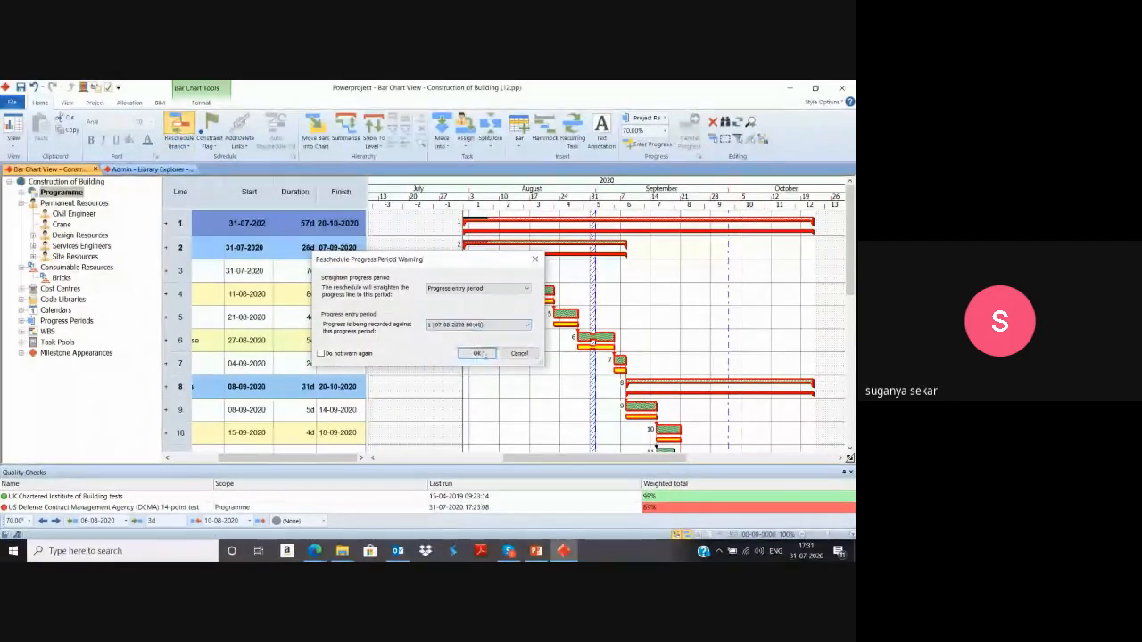
{"action": "left_click", "coordinate": [482, 352]}
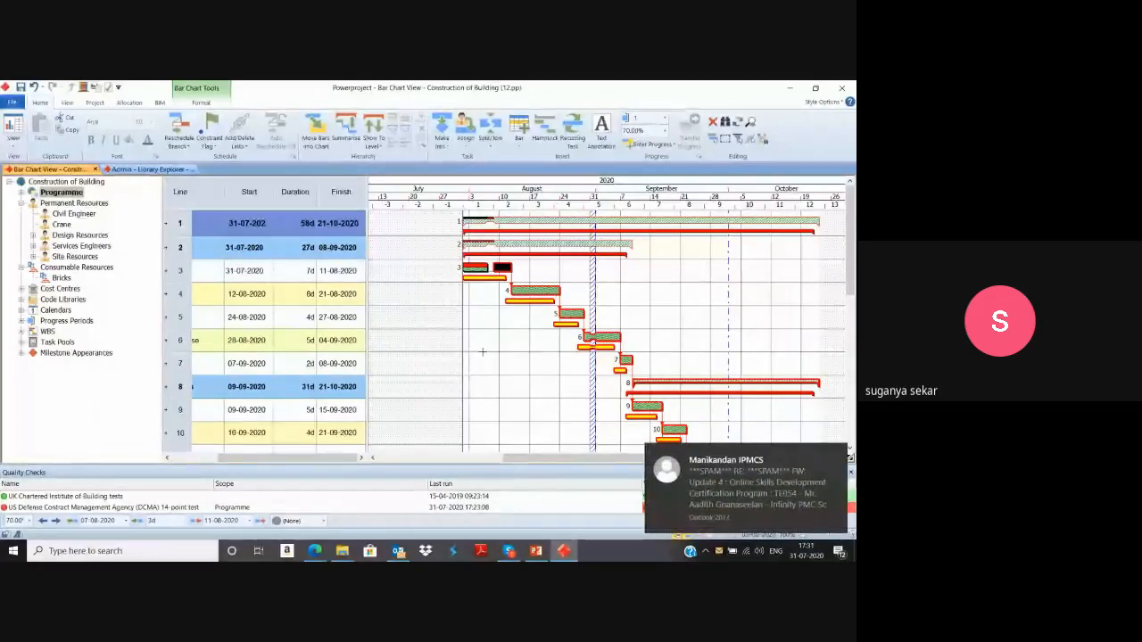
{"action": "left_click", "coordinate": [838, 456]}
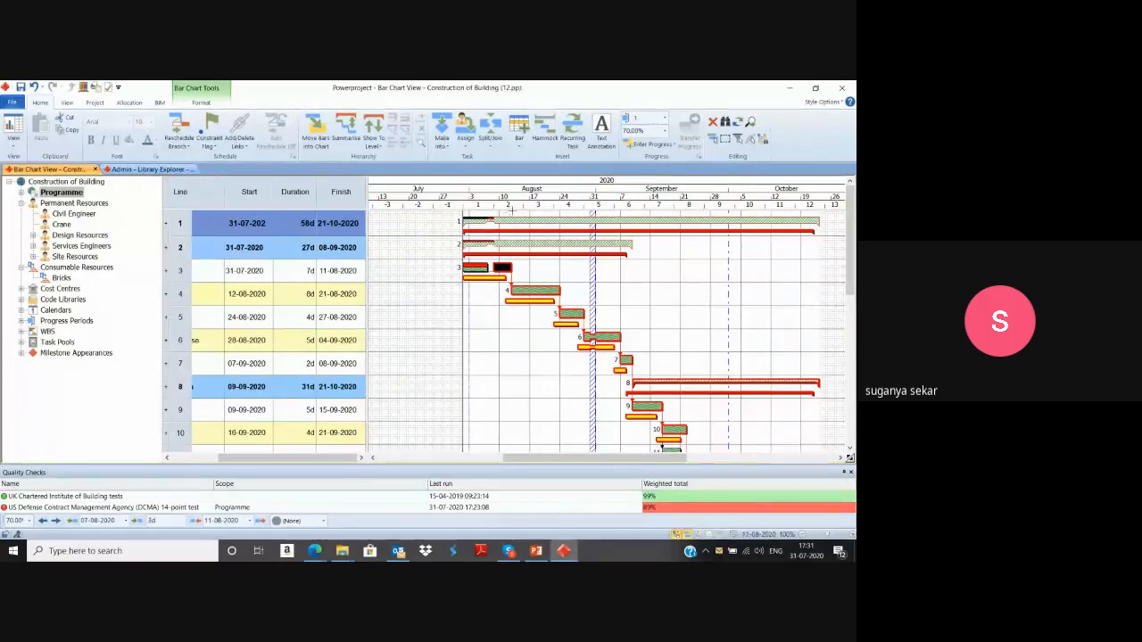
Examine the rescheduled task bars against the baseline bars across the whole programme.
{"action": "left_click_drag", "start_coordinate": [494, 206], "coordinate": [545, 207]}
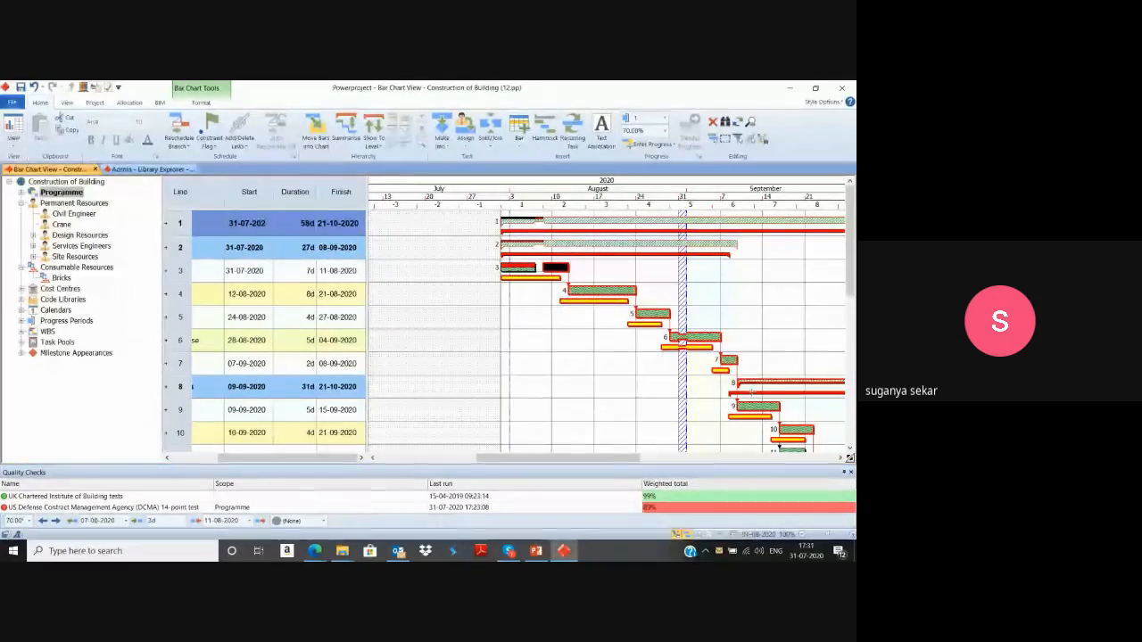
{"action": "left_click_drag", "start_coordinate": [606, 457], "coordinate": [633, 457]}
{"action": "scroll", "coordinate": [627, 390], "scroll_direction": "down", "scroll_amount": 5}
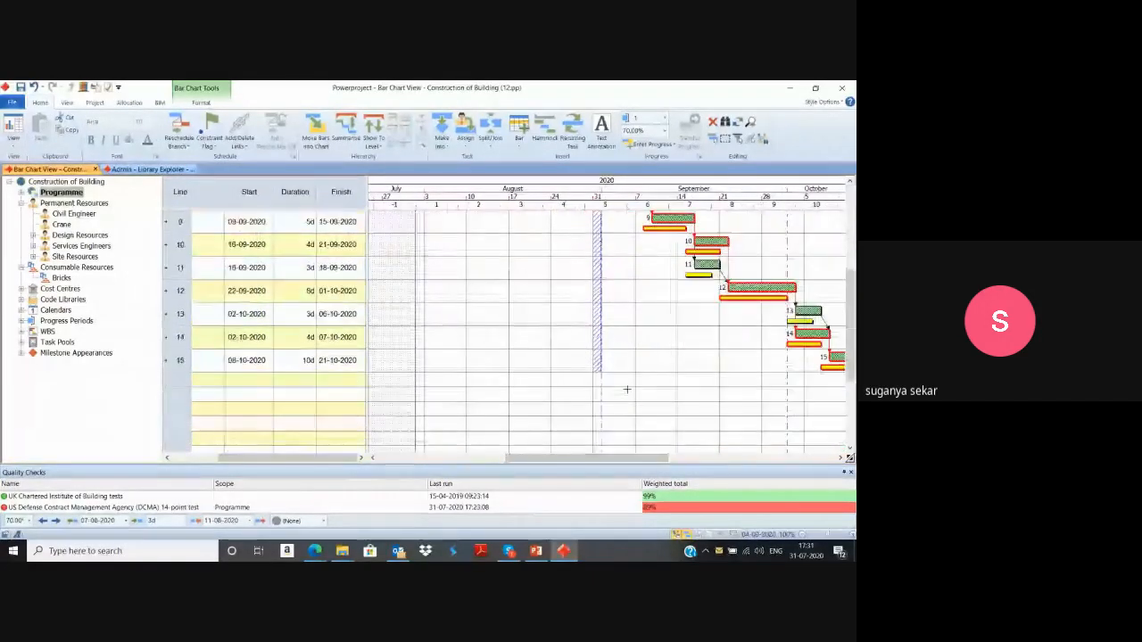
{"action": "scroll", "coordinate": [592, 289], "scroll_direction": "up", "scroll_amount": 3}
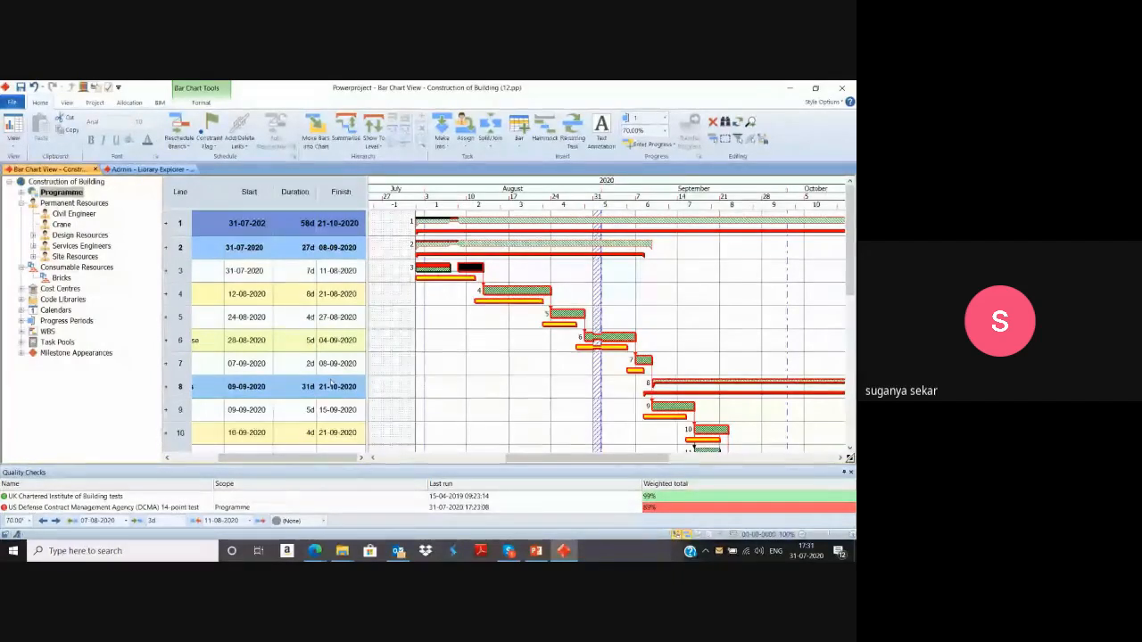
{"action": "left_click_drag", "start_coordinate": [579, 457], "coordinate": [369, 422]}
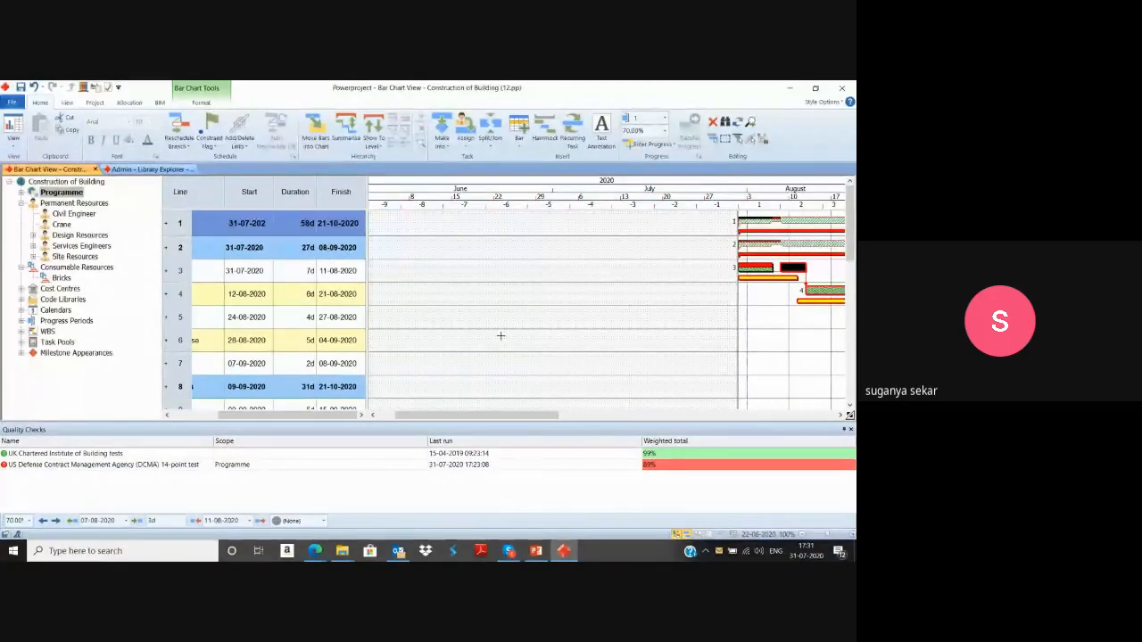
Switch to the PowerPoint presentation, run the slide show from the Baseline Set Up slide, and end it.
{"action": "left_click", "coordinate": [535, 550]}
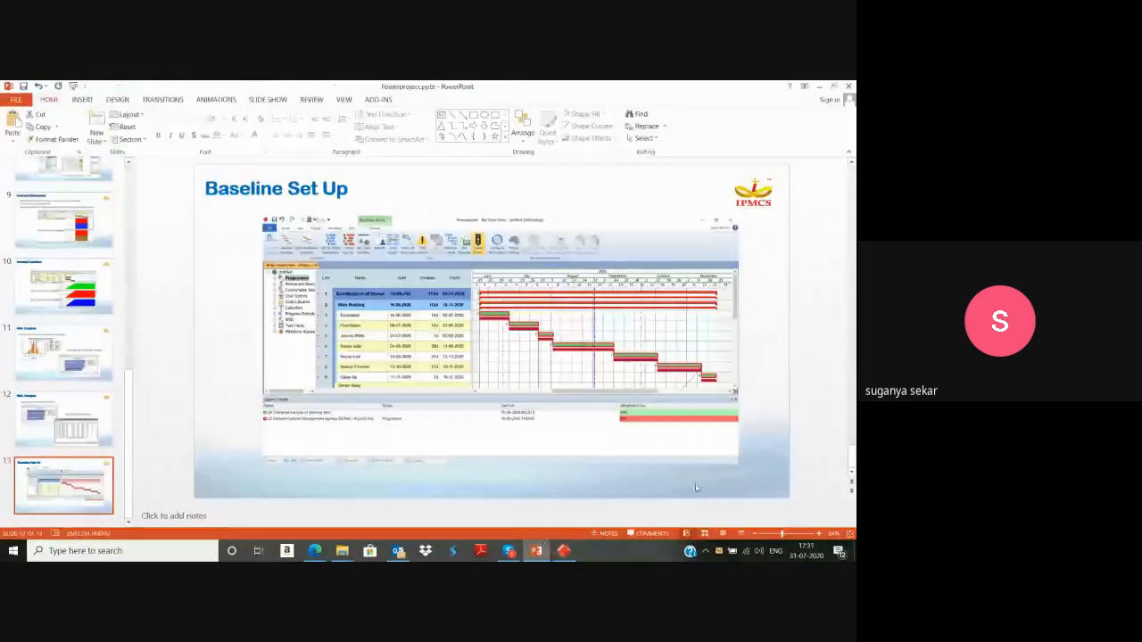
{"action": "left_click", "coordinate": [738, 535]}
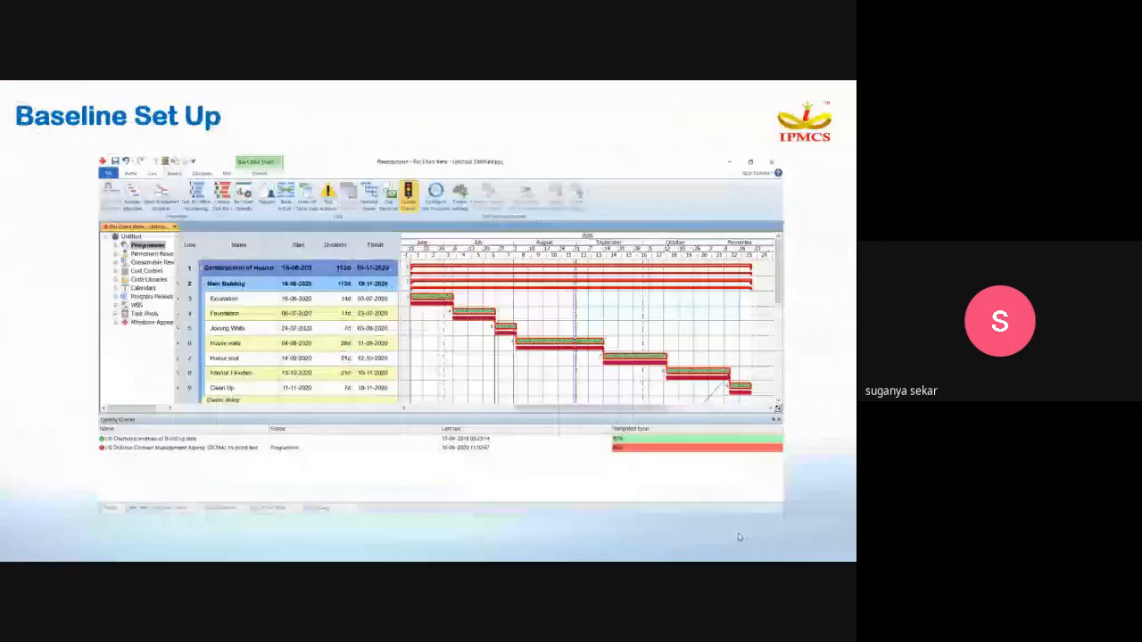
{"action": "left_click", "coordinate": [738, 534]}
{"action": "left_click", "coordinate": [739, 537]}
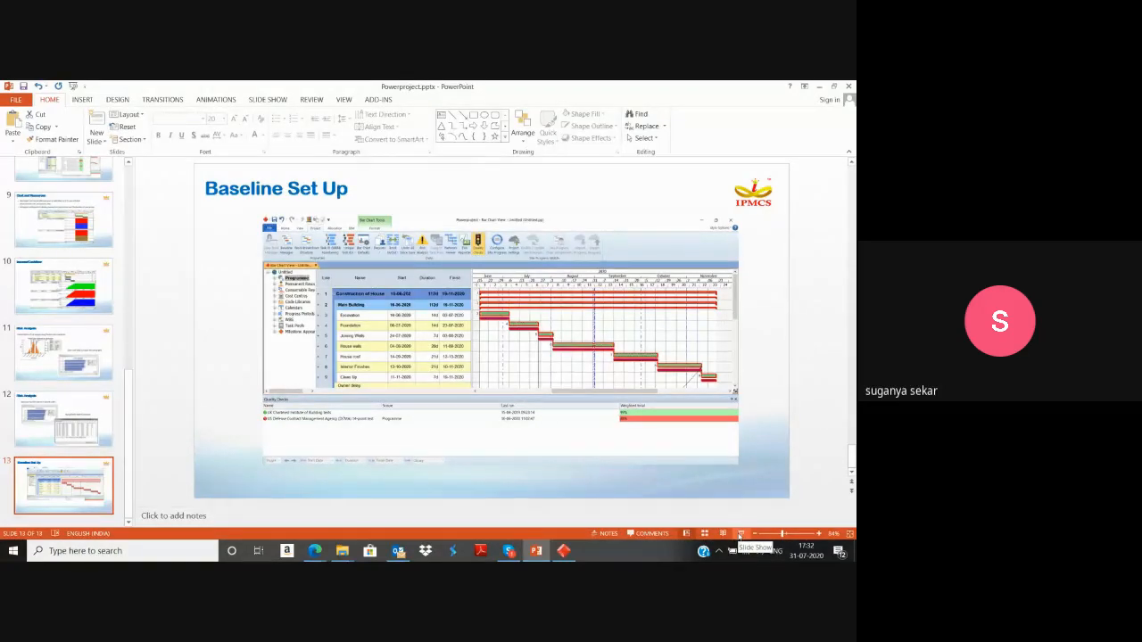
Switch to the Google Meet call in the browser and stop presenting the screen.
{"action": "left_click", "coordinate": [315, 550]}
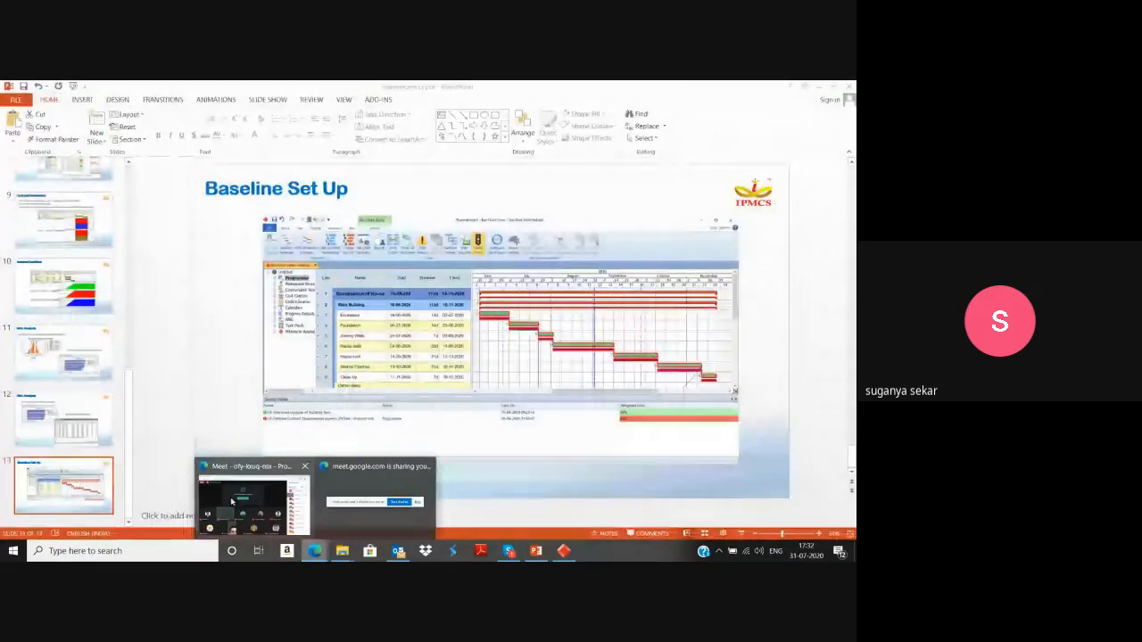
{"action": "left_click", "coordinate": [231, 501]}
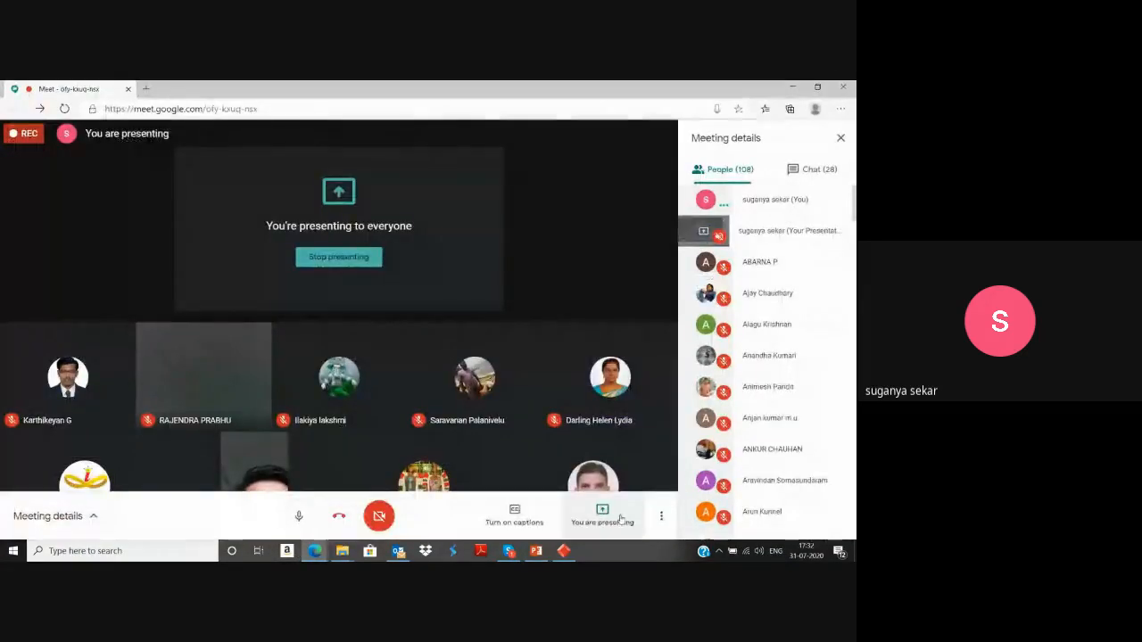
{"action": "left_click", "coordinate": [612, 517]}
{"action": "left_click", "coordinate": [606, 463]}
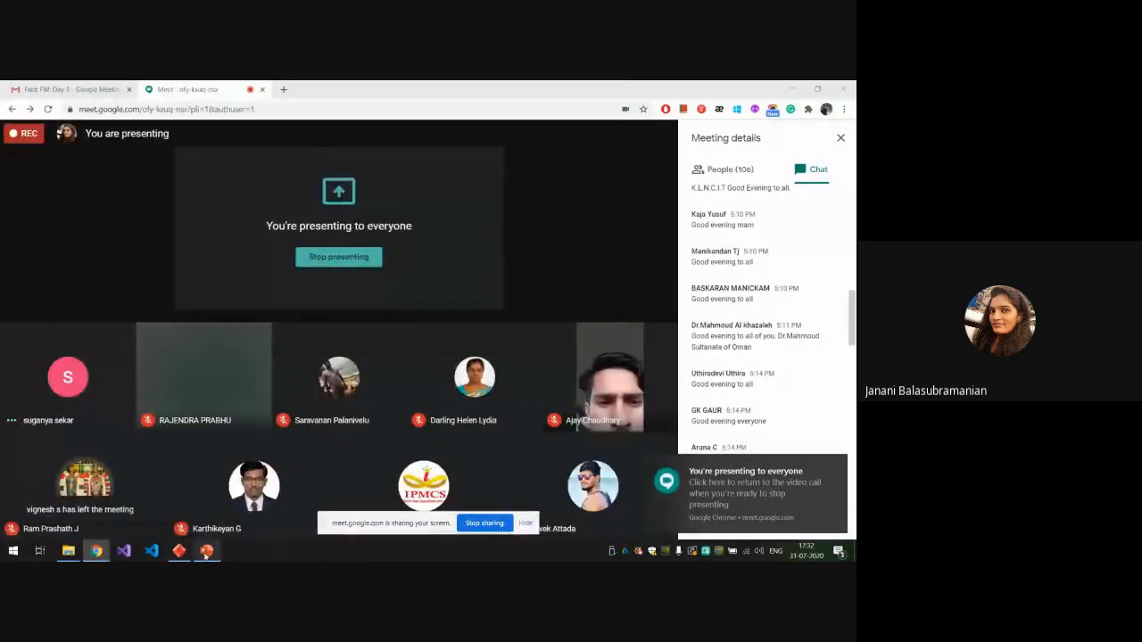
Switch to the 4D BIM Powerproject presentation in PowerPoint and select the presenter introduction slide.
{"action": "mouse_move", "coordinate": [206, 551]}
{"action": "left_click", "coordinate": [191, 510]}
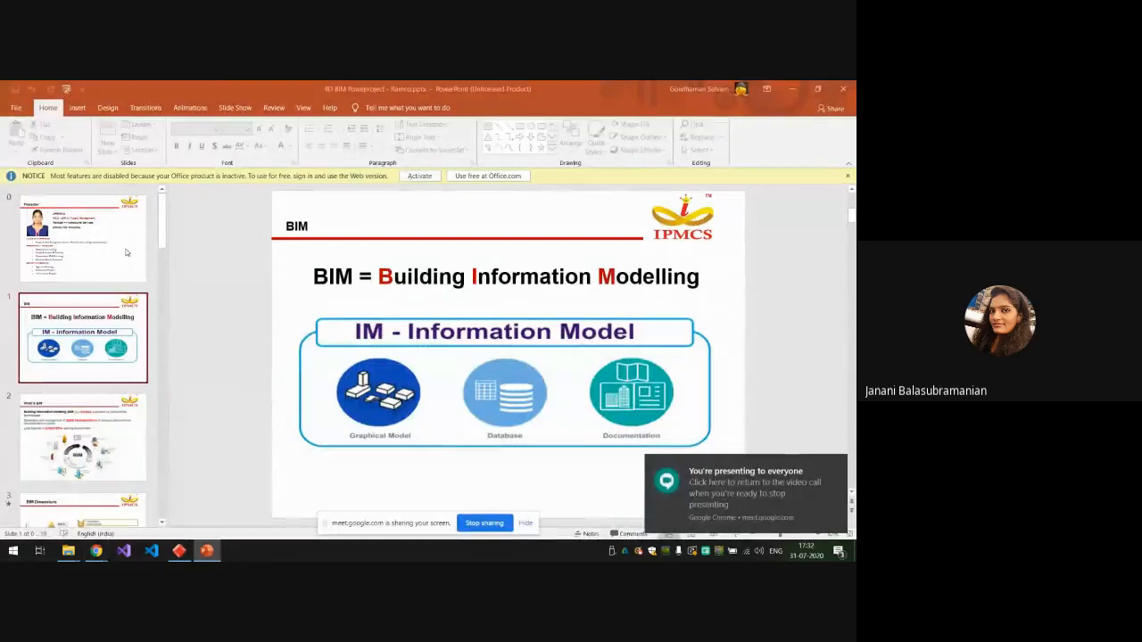
{"action": "left_click", "coordinate": [74, 247]}
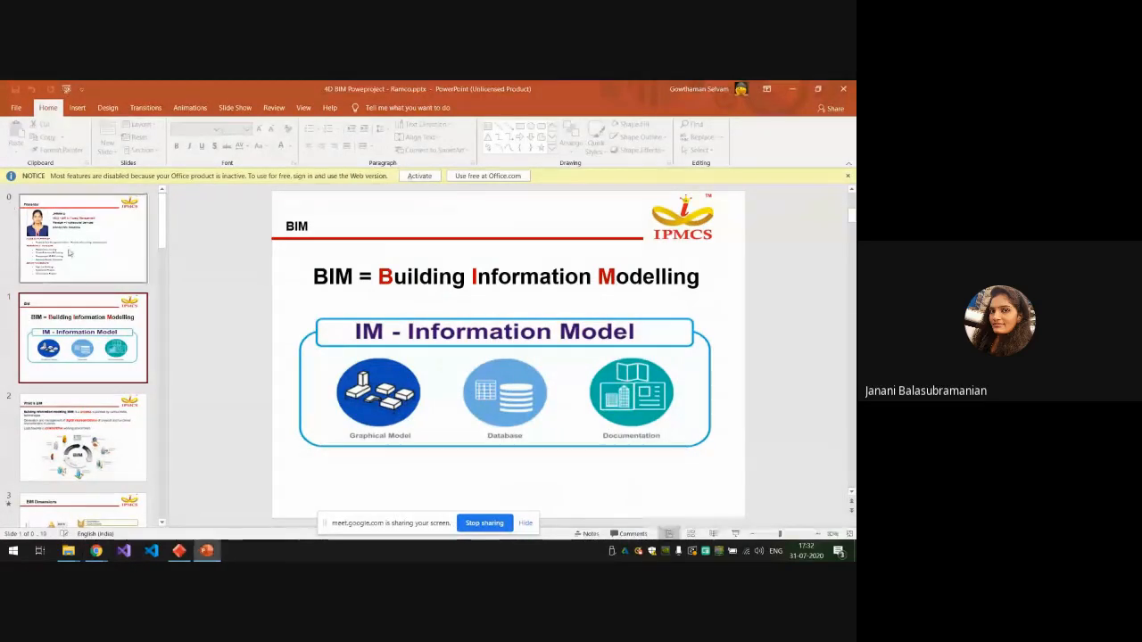
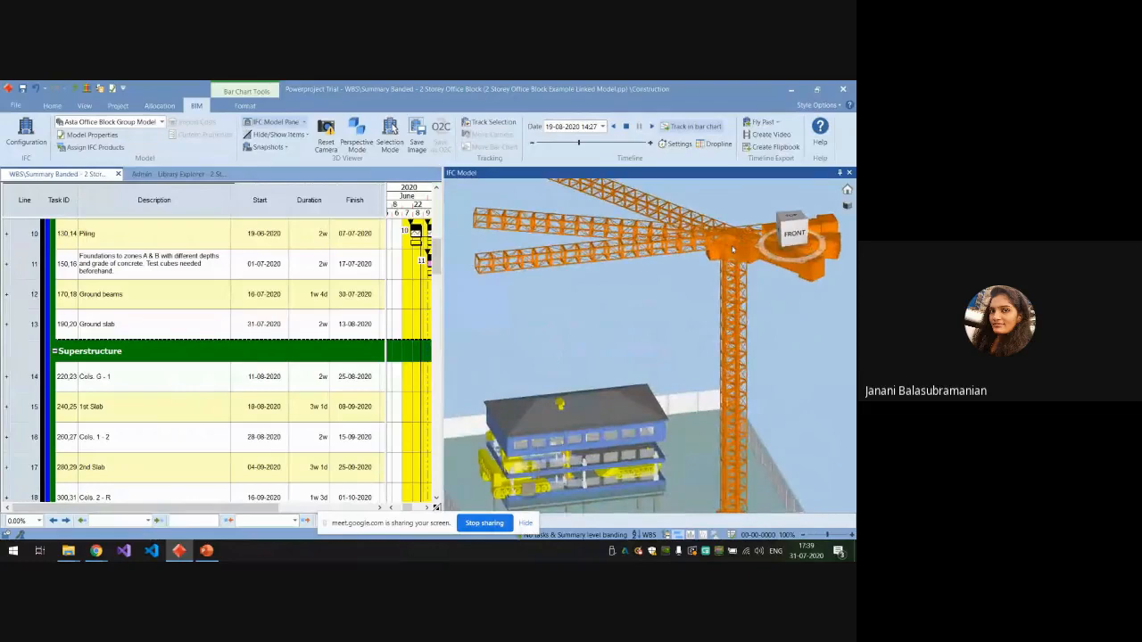
Display the IFC Categories pane for the linked office block model.
{"action": "scroll", "coordinate": [734, 249], "scroll_direction": "down", "scroll_amount": 2}
{"action": "mouse_move", "coordinate": [606, 452]}
{"action": "left_mouse_down"}
{"action": "mouse_move", "coordinate": [604, 428]}
{"action": "mouse_move", "coordinate": [604, 447]}
{"action": "left_mouse_up"}
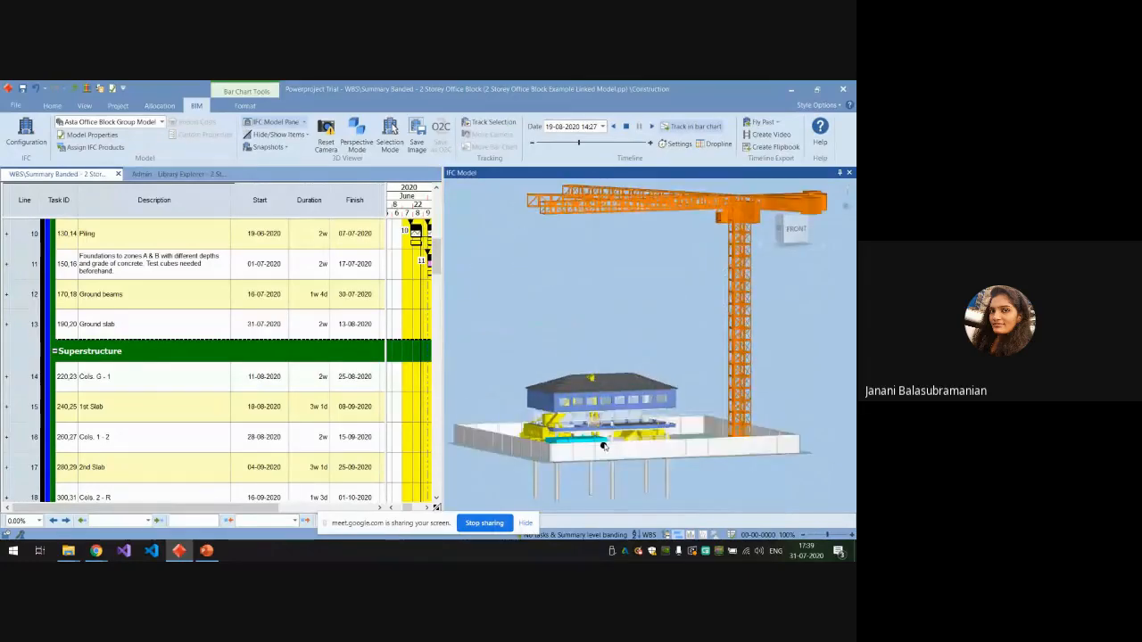
{"action": "scroll", "coordinate": [604, 445], "scroll_direction": "up", "scroll_amount": 5}
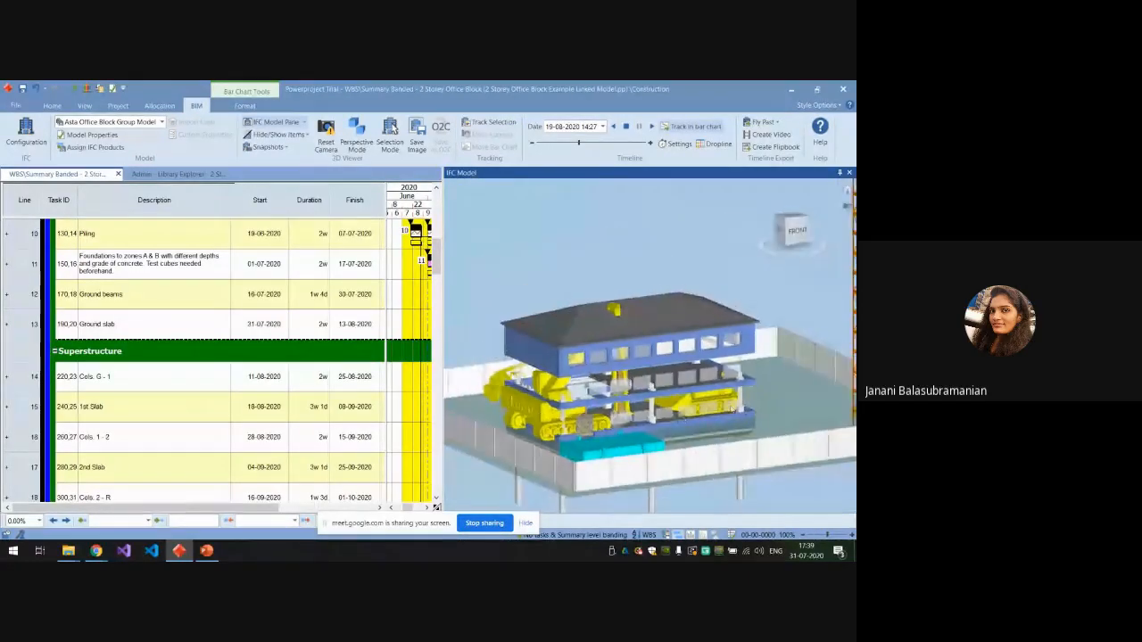
{"action": "scroll", "coordinate": [695, 406], "scroll_direction": "up", "scroll_amount": 5}
{"action": "scroll", "coordinate": [695, 405], "scroll_direction": "down", "scroll_amount": 5}
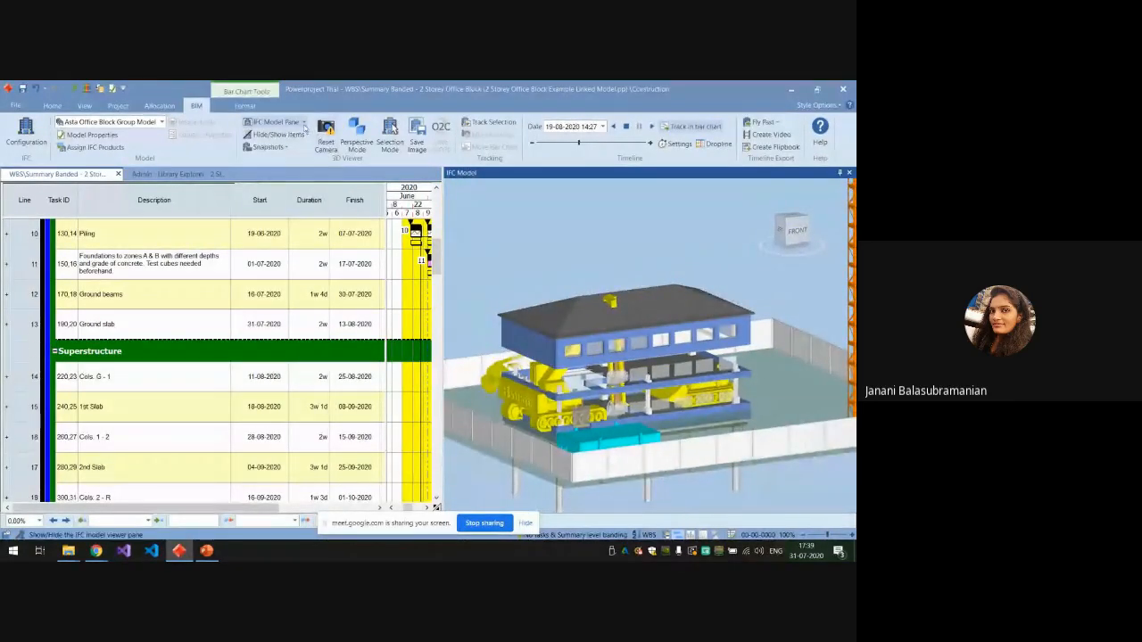
{"action": "left_click", "coordinate": [304, 123]}
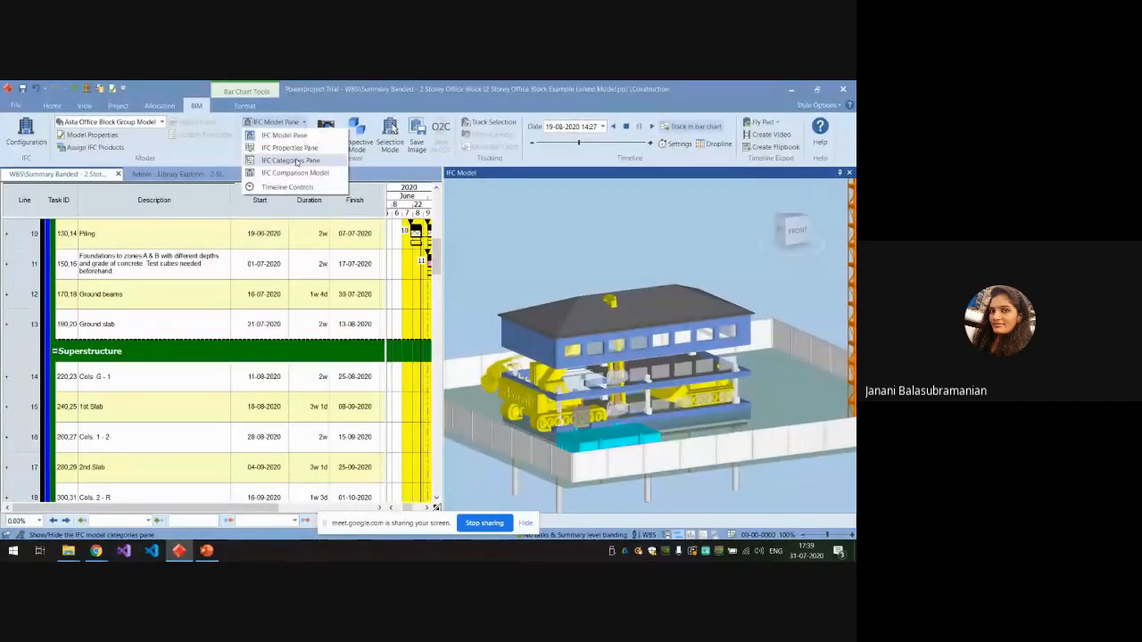
{"action": "left_click", "coordinate": [291, 161]}
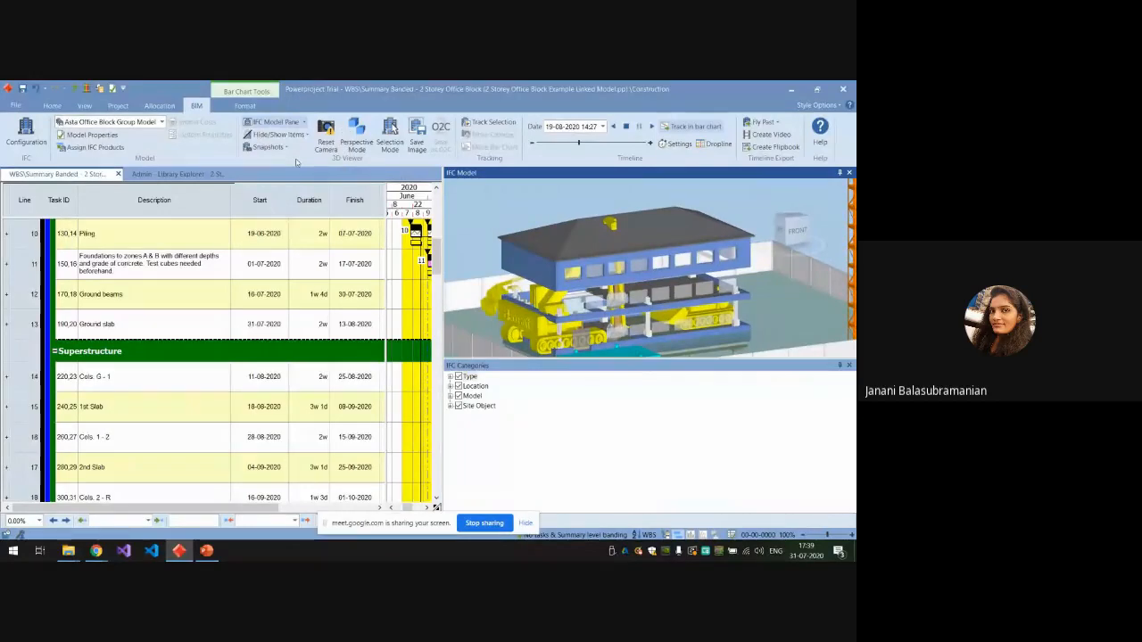
Expand the Site Object, Model and Location categories, including the building's list of levels.
{"action": "left_click", "coordinate": [451, 406]}
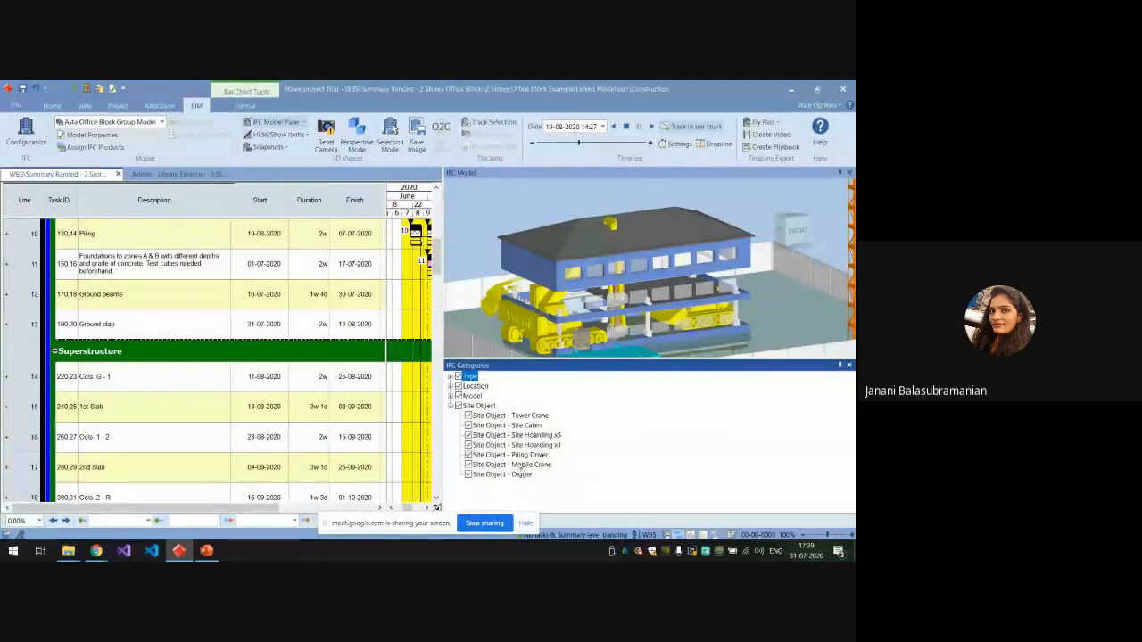
{"action": "left_click", "coordinate": [451, 396]}
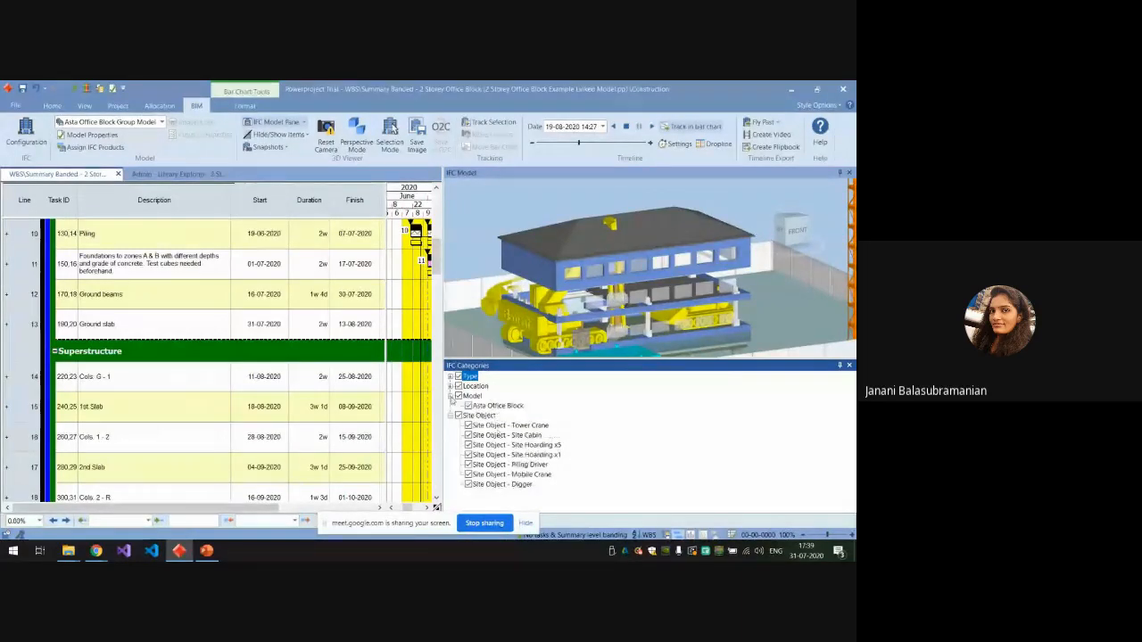
{"action": "left_click", "coordinate": [451, 385]}
{"action": "left_click", "coordinate": [460, 395]}
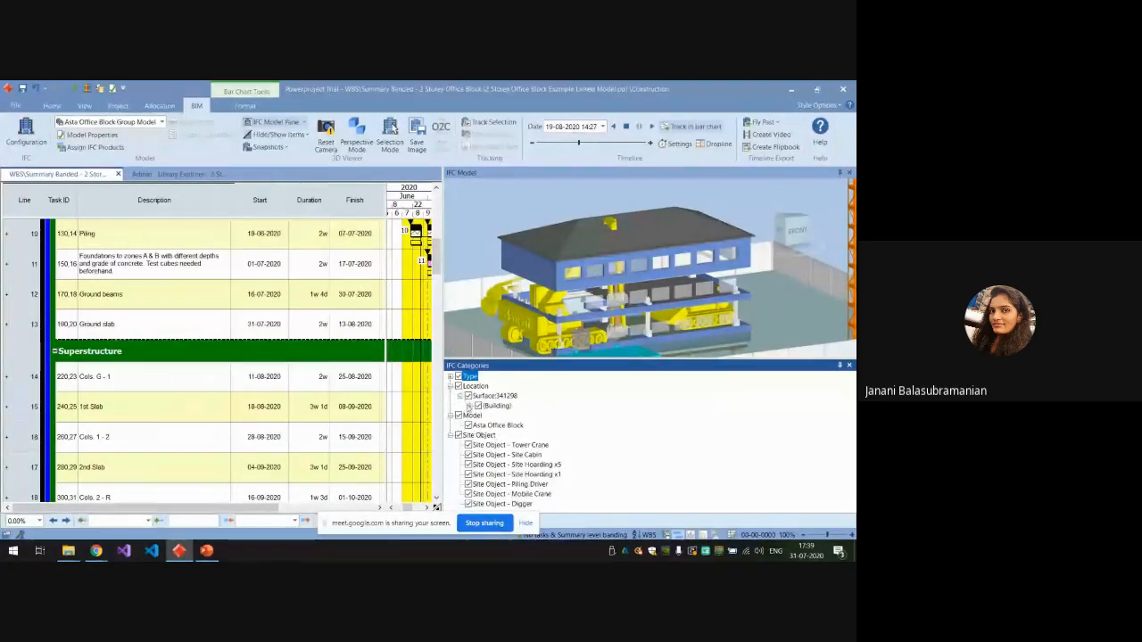
{"action": "left_click", "coordinate": [471, 406]}
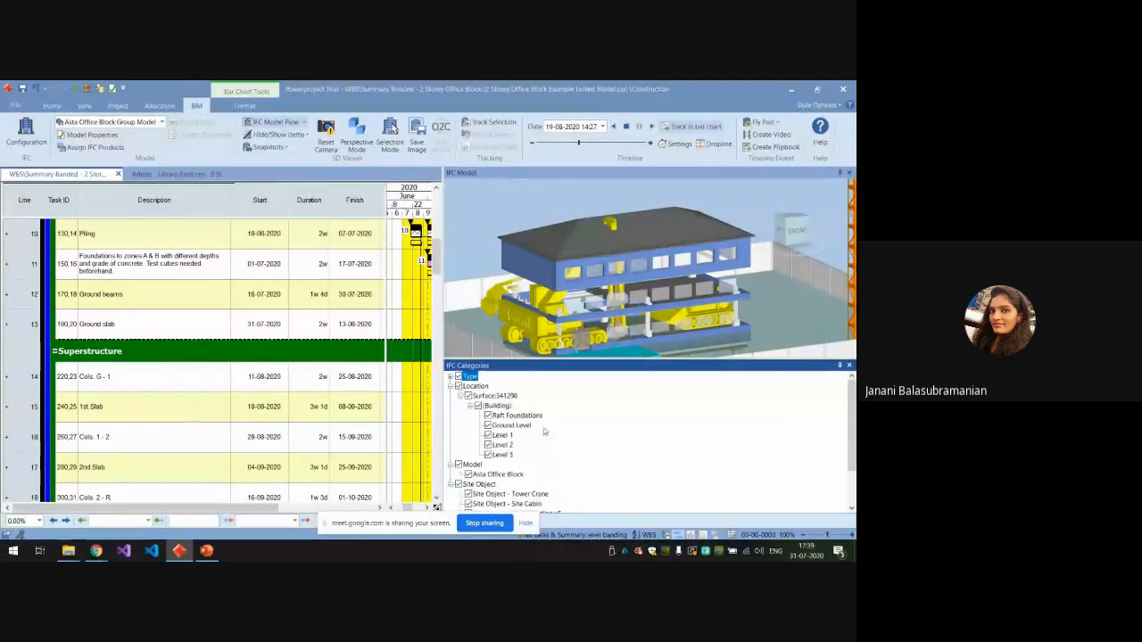
Hide all the building's levels, show only Ground Level, and toggle the Type category off and on.
{"action": "left_click", "coordinate": [488, 416]}
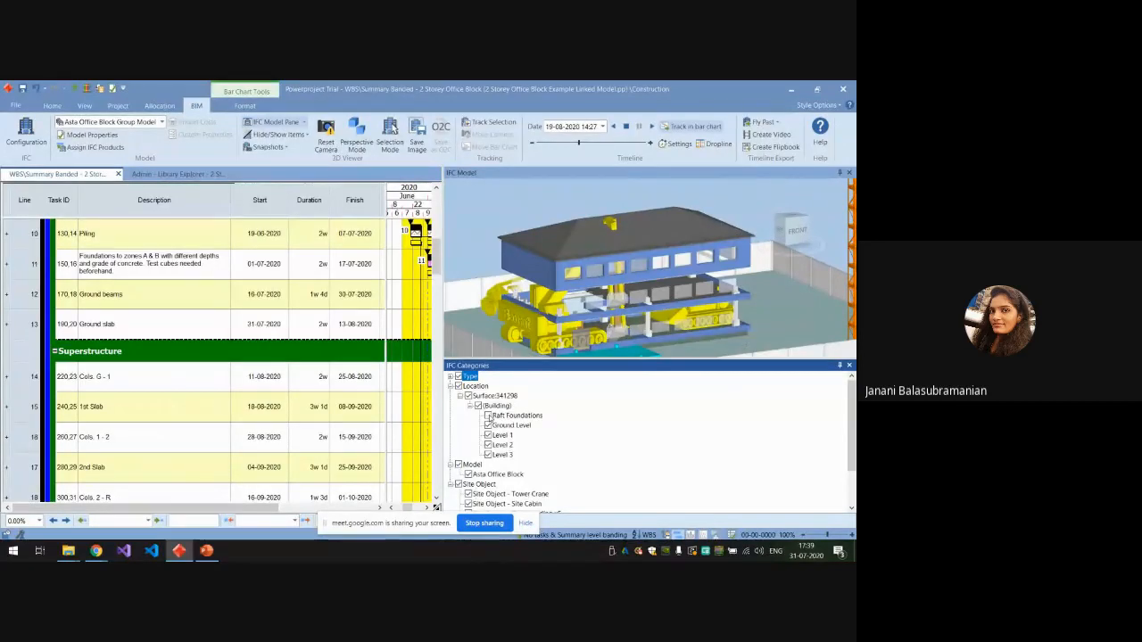
{"action": "left_click", "coordinate": [477, 405]}
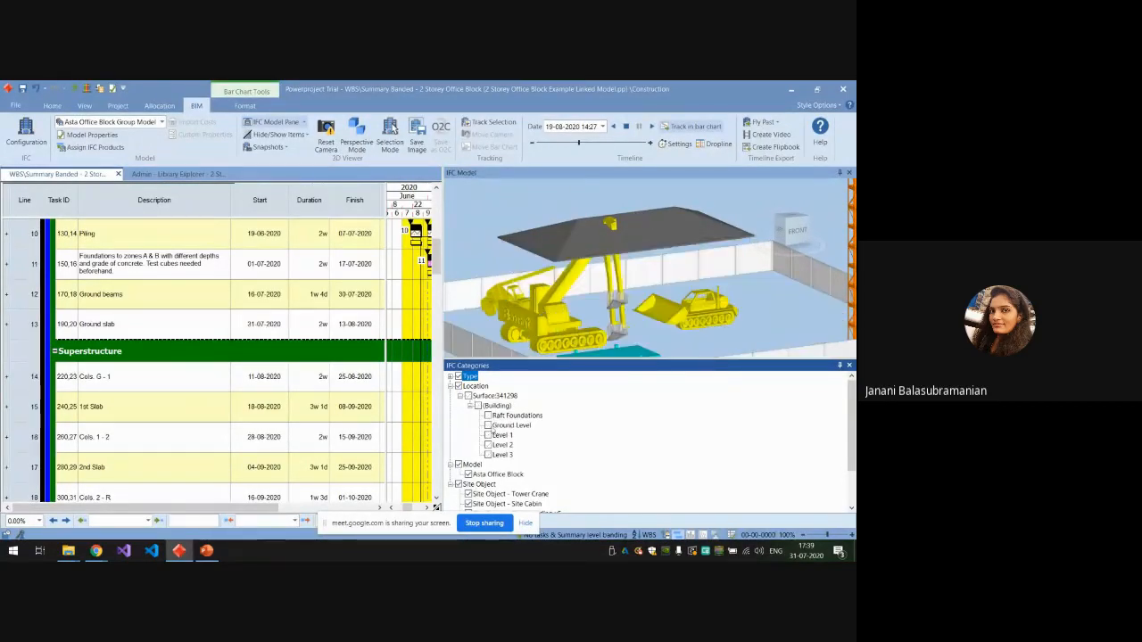
{"action": "left_click", "coordinate": [488, 426]}
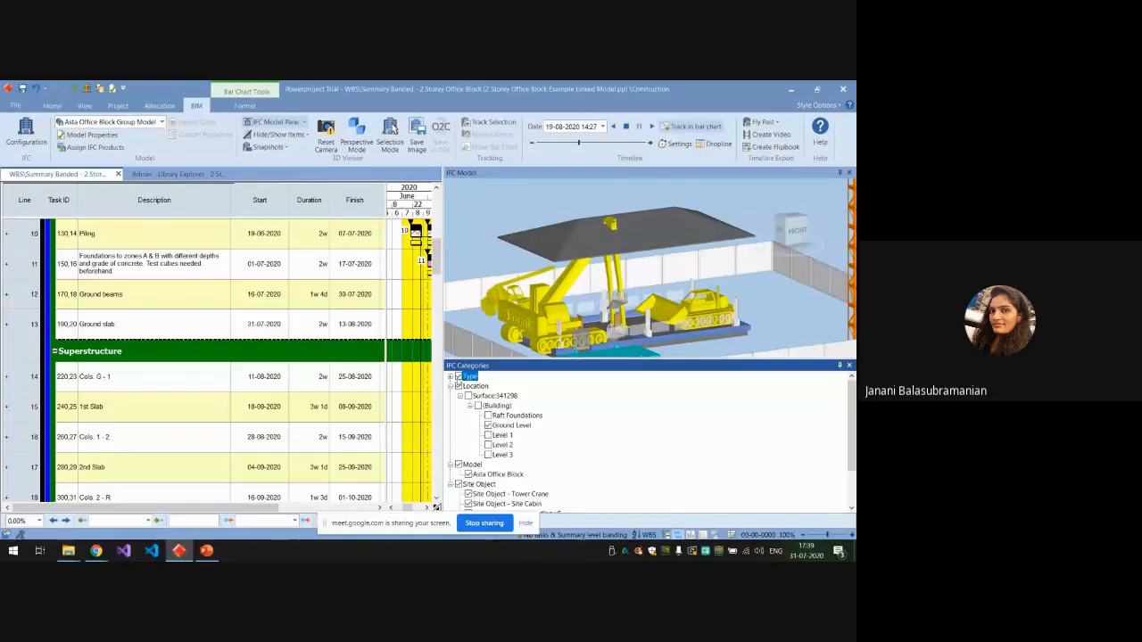
{"action": "left_click", "coordinate": [458, 378]}
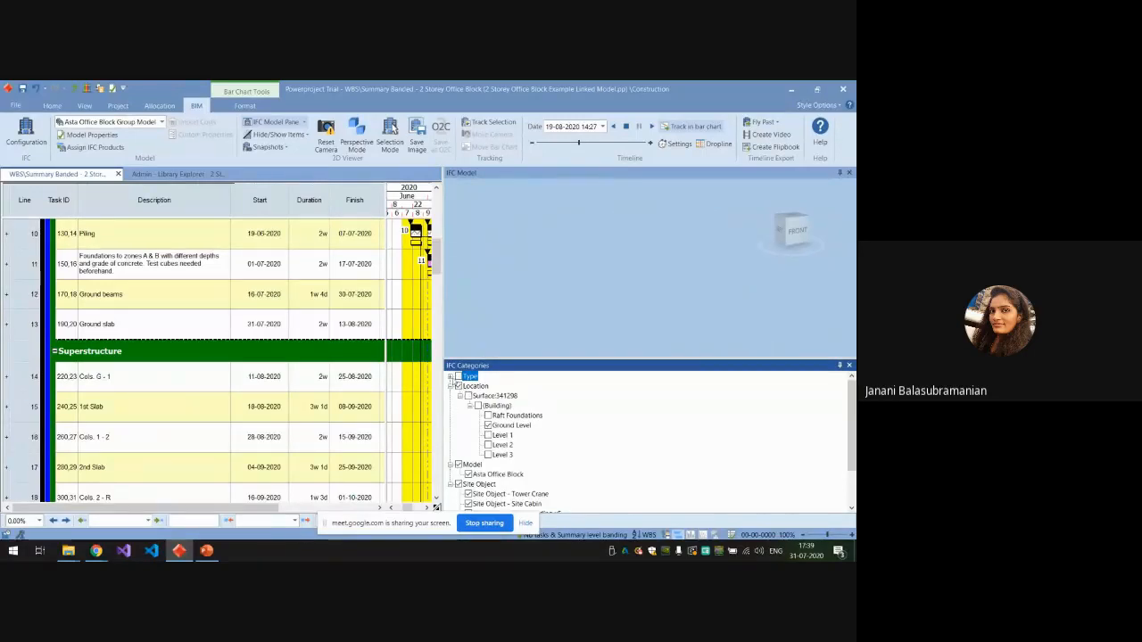
{"action": "left_click", "coordinate": [458, 377]}
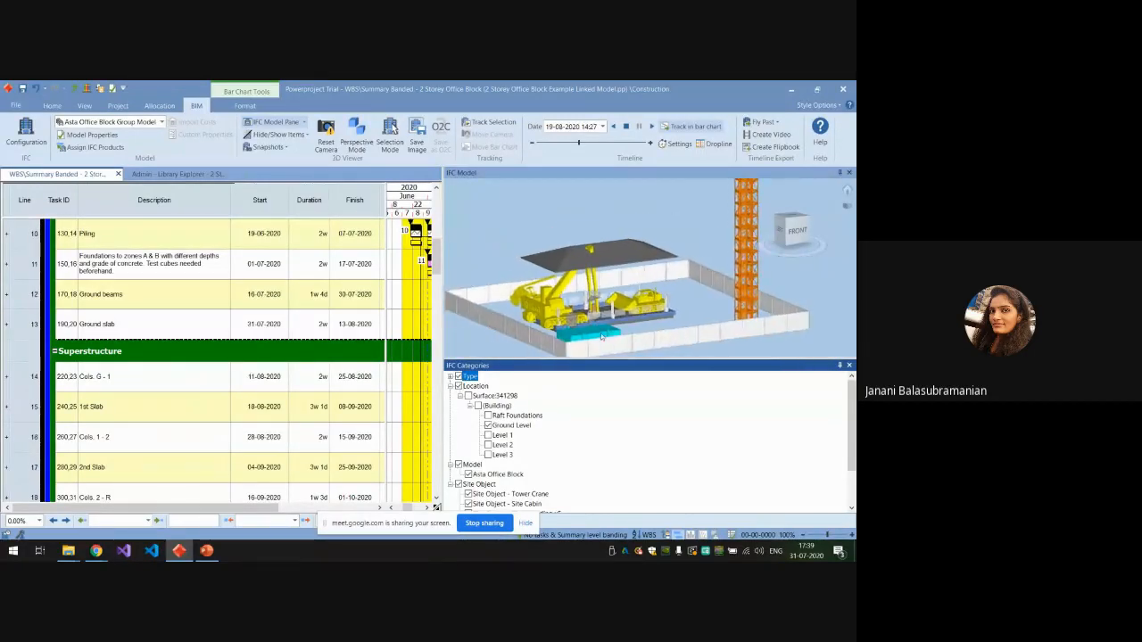
{"action": "scroll", "coordinate": [607, 321], "scroll_direction": "up", "scroll_amount": 2}
{"action": "scroll", "coordinate": [578, 286], "scroll_direction": "down", "scroll_amount": 2}
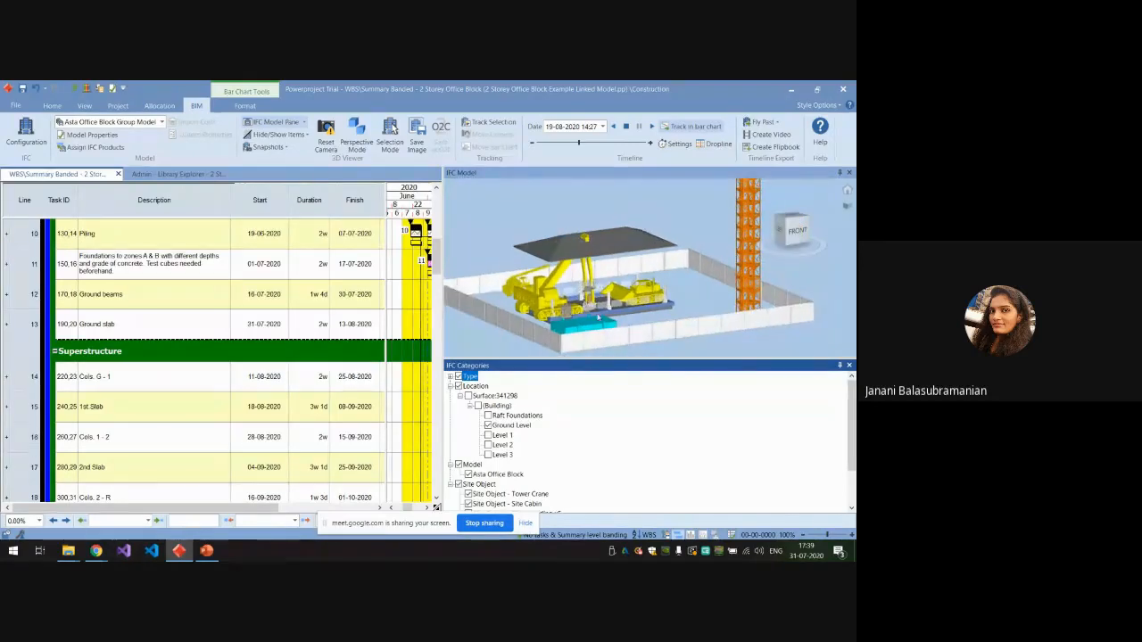
{"action": "scroll", "coordinate": [610, 321], "scroll_direction": "down", "scroll_amount": 4}
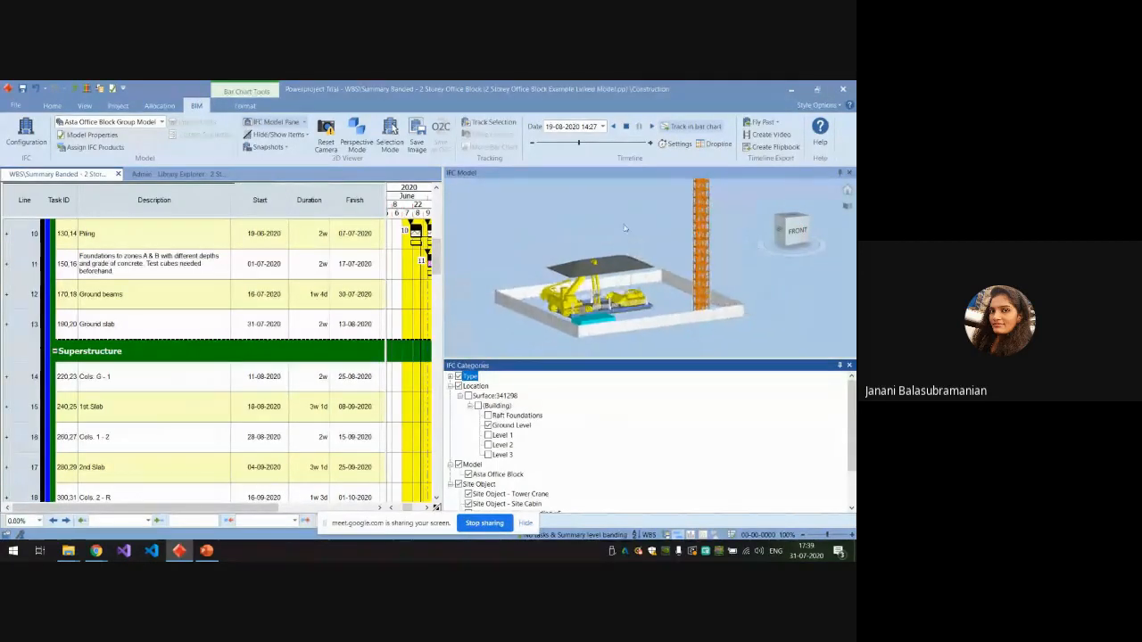
{"action": "scroll", "coordinate": [633, 335], "scroll_direction": "down", "scroll_amount": 2}
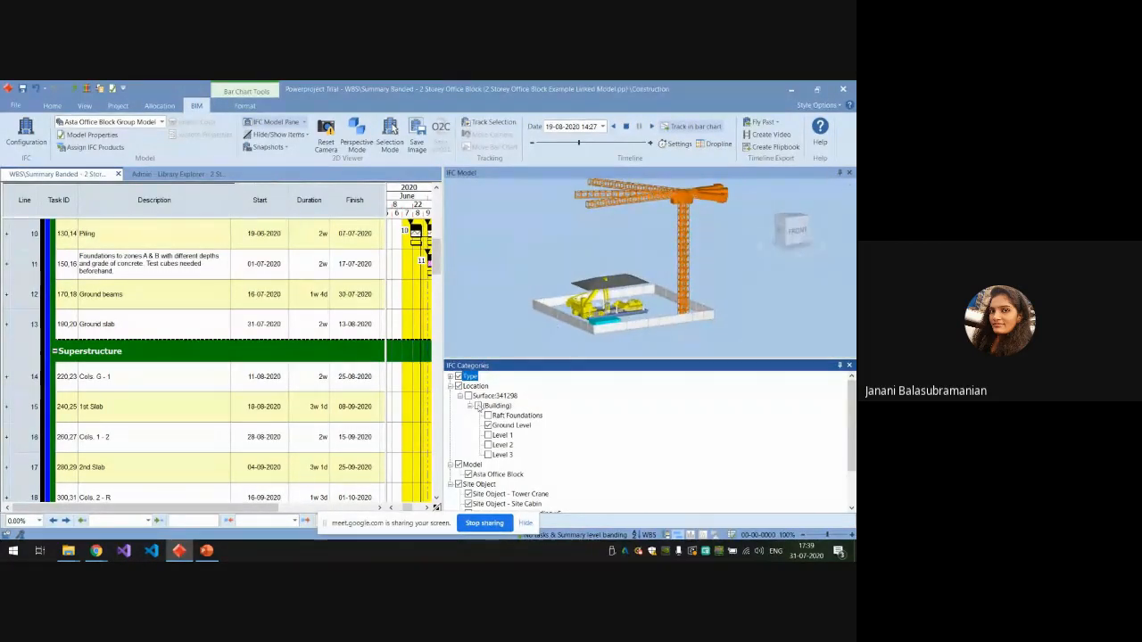
Show the Raft Foundations, Level 1, Level 2 and Level 3 again, along with the Building and Surface entries.
{"action": "scroll", "coordinate": [634, 356], "scroll_direction": "up", "scroll_amount": 6}
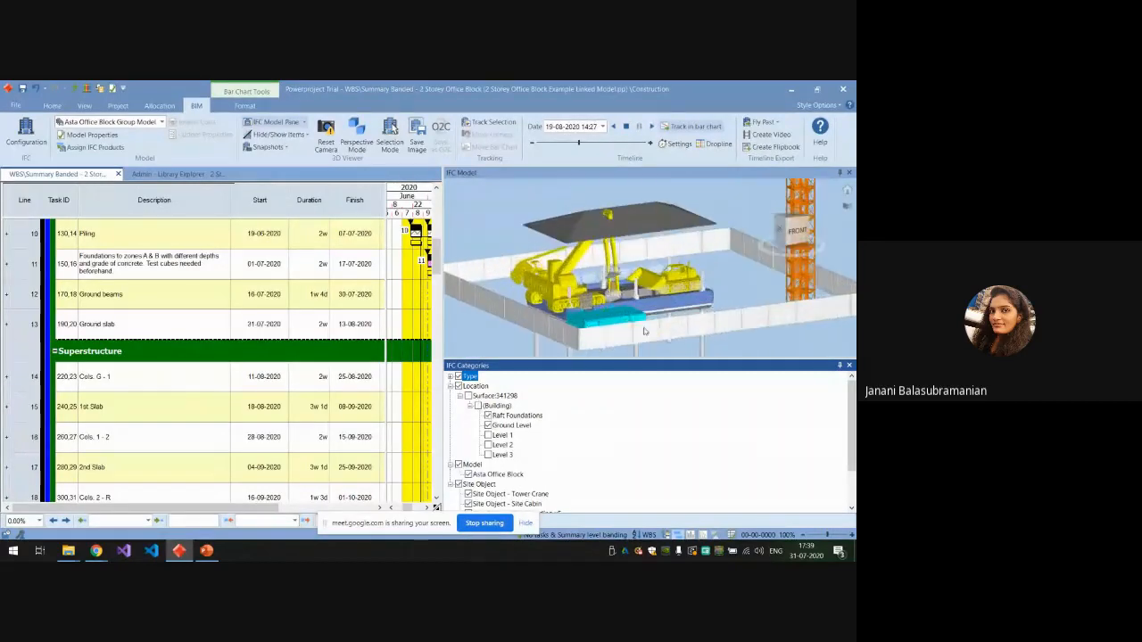
{"action": "left_click", "coordinate": [488, 436]}
{"action": "scroll", "coordinate": [653, 302], "scroll_direction": "down", "scroll_amount": 3}
{"action": "left_click", "coordinate": [488, 455]}
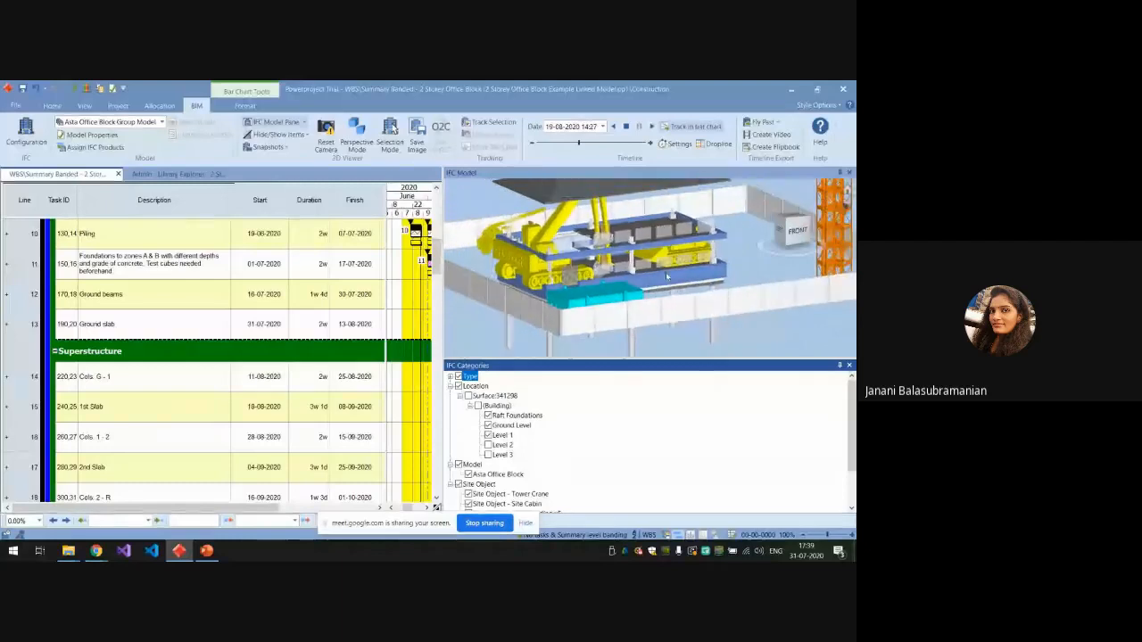
{"action": "left_click", "coordinate": [488, 445]}
{"action": "scroll", "coordinate": [514, 439], "scroll_direction": "down", "scroll_amount": 2}
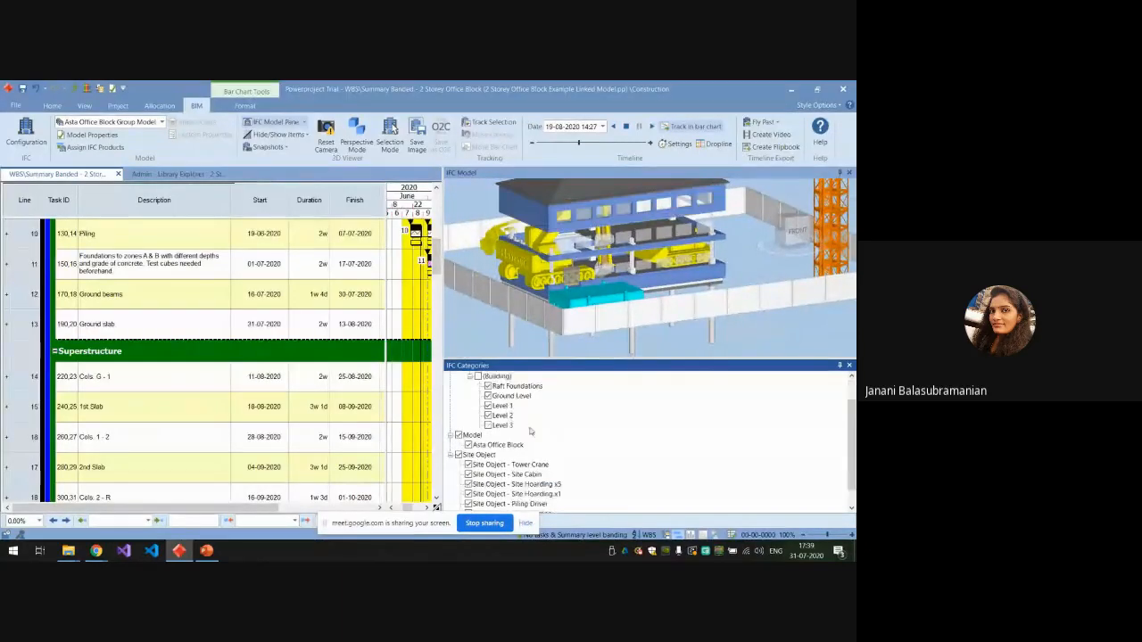
{"action": "scroll", "coordinate": [510, 432], "scroll_direction": "up", "scroll_amount": 1}
{"action": "left_click", "coordinate": [488, 435]}
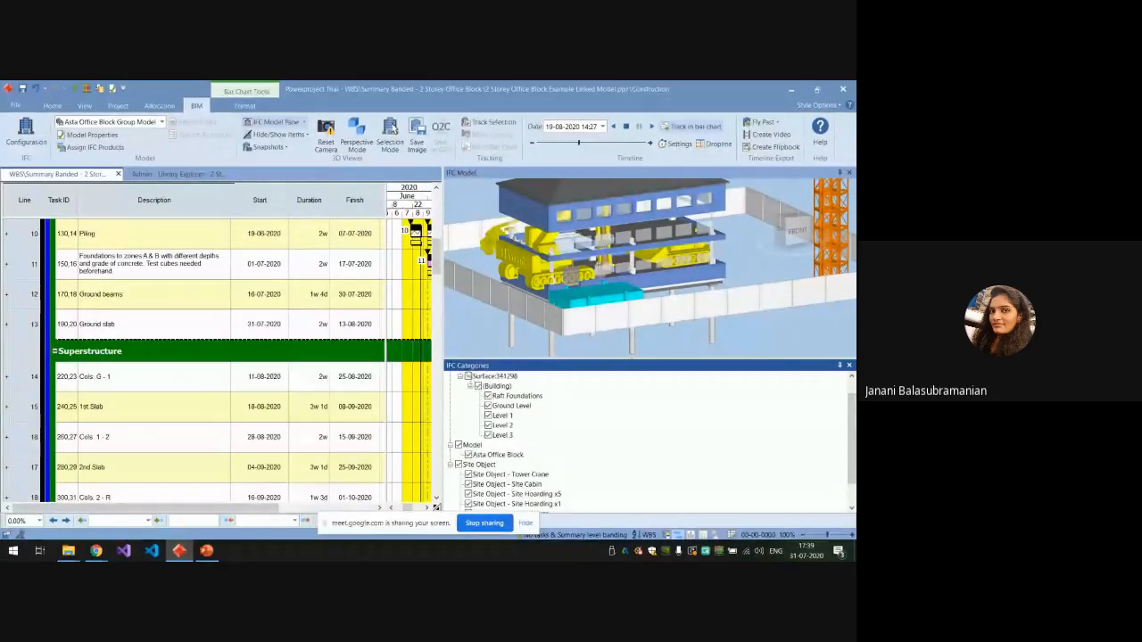
{"action": "left_click", "coordinate": [469, 377]}
Hide the whole Location category with all building levels, keeping the Type category shown.
{"action": "scroll", "coordinate": [567, 440], "scroll_direction": "down", "scroll_amount": 1}
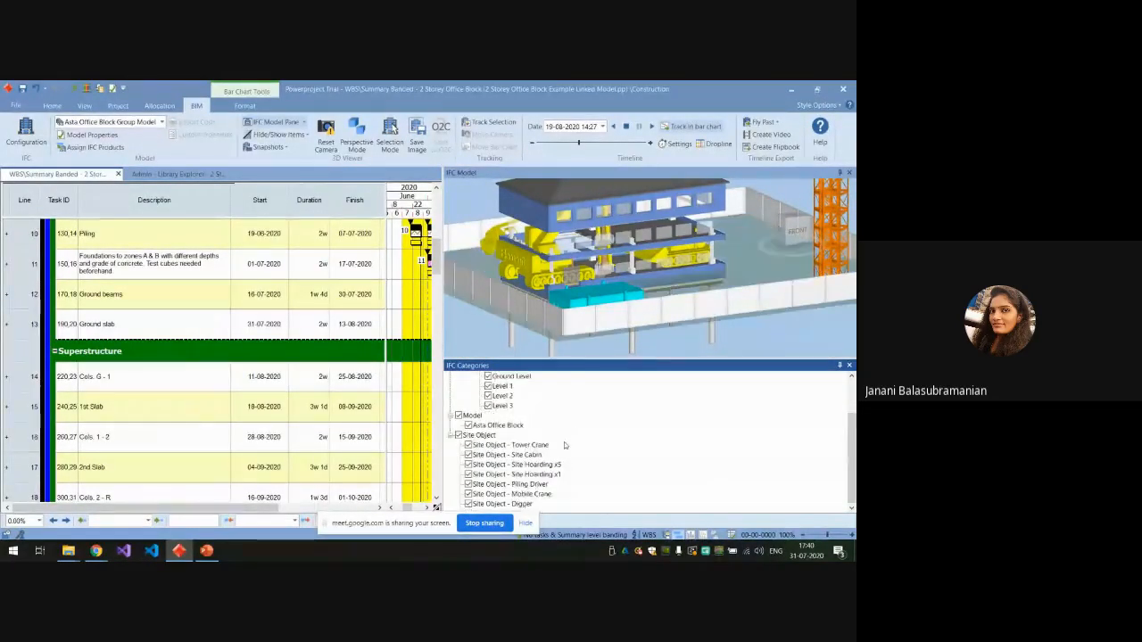
{"action": "scroll", "coordinate": [559, 448], "scroll_direction": "up", "scroll_amount": 2}
{"action": "scroll", "coordinate": [587, 311], "scroll_direction": "down", "scroll_amount": 3}
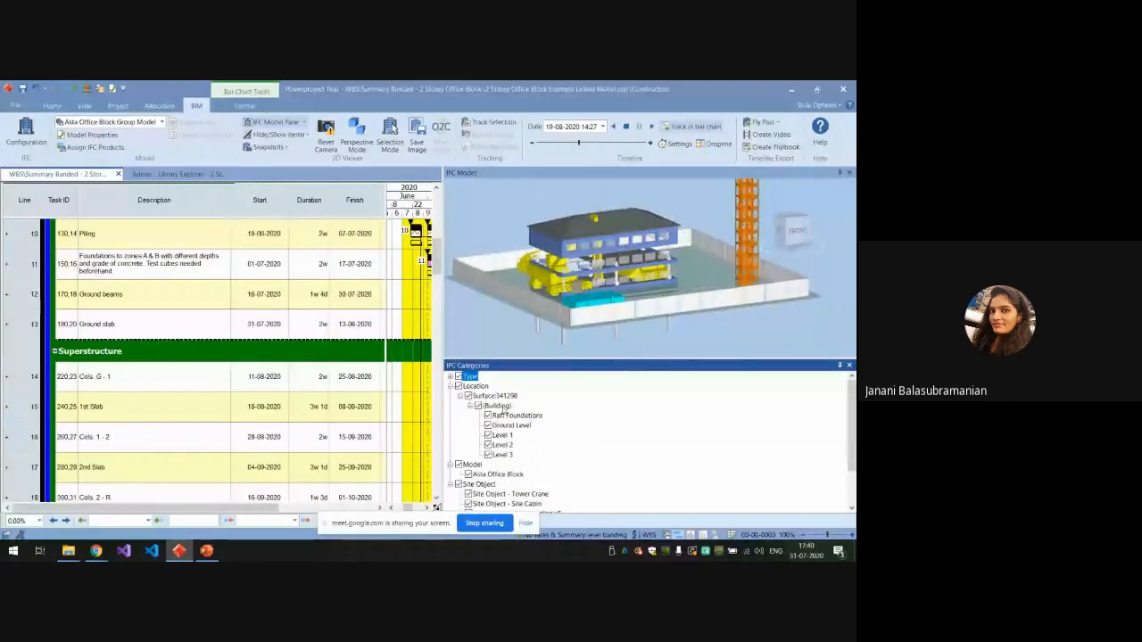
{"action": "scroll", "coordinate": [635, 305], "scroll_direction": "down", "scroll_amount": 3}
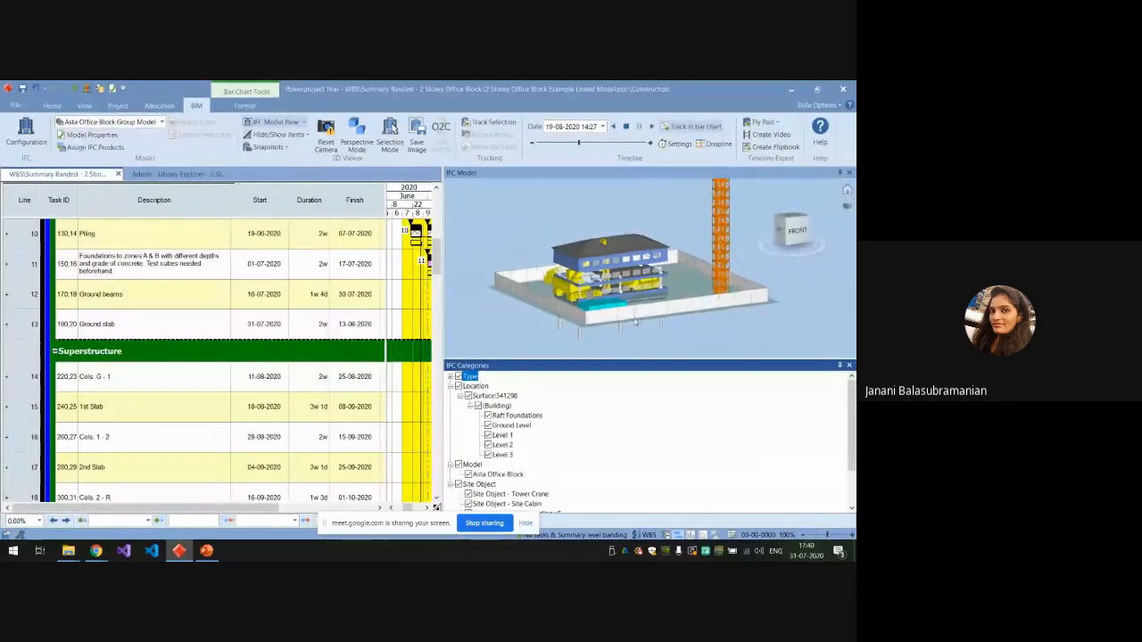
{"action": "scroll", "coordinate": [634, 304], "scroll_direction": "down", "scroll_amount": 3}
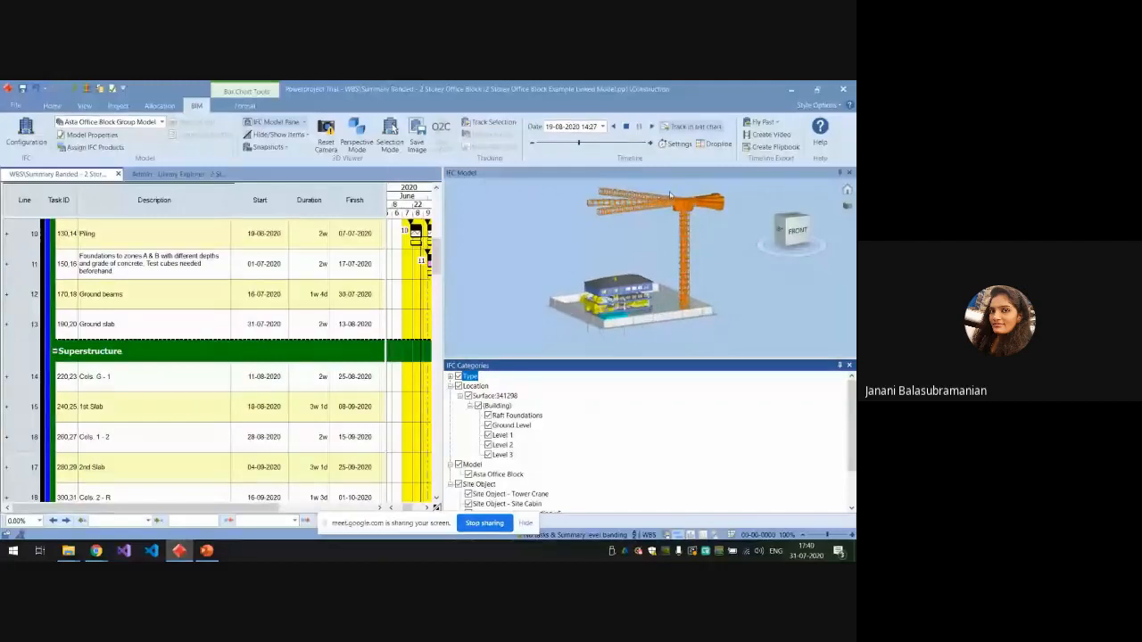
{"action": "left_click", "coordinate": [459, 376]}
{"action": "scroll", "coordinate": [500, 428], "scroll_direction": "down", "scroll_amount": 1}
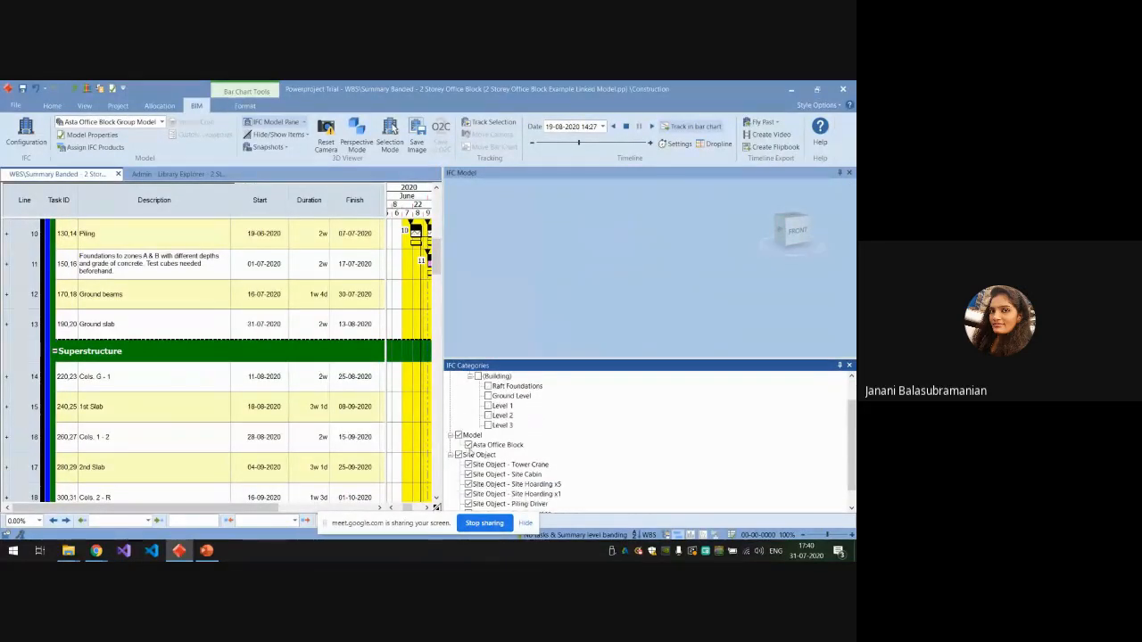
{"action": "scroll", "coordinate": [470, 453], "scroll_direction": "up", "scroll_amount": 1}
{"action": "left_click", "coordinate": [459, 377]}
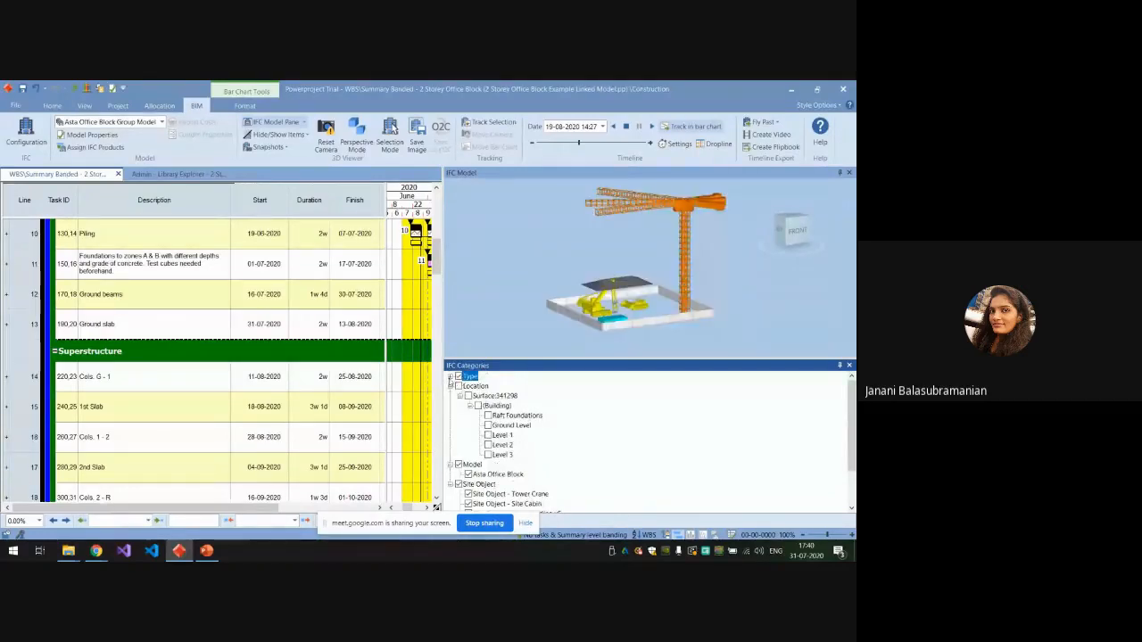
Expand the Type category, hide its BuildingElements and show only the Other objects.
{"action": "left_click", "coordinate": [450, 377]}
{"action": "left_click", "coordinate": [469, 395]}
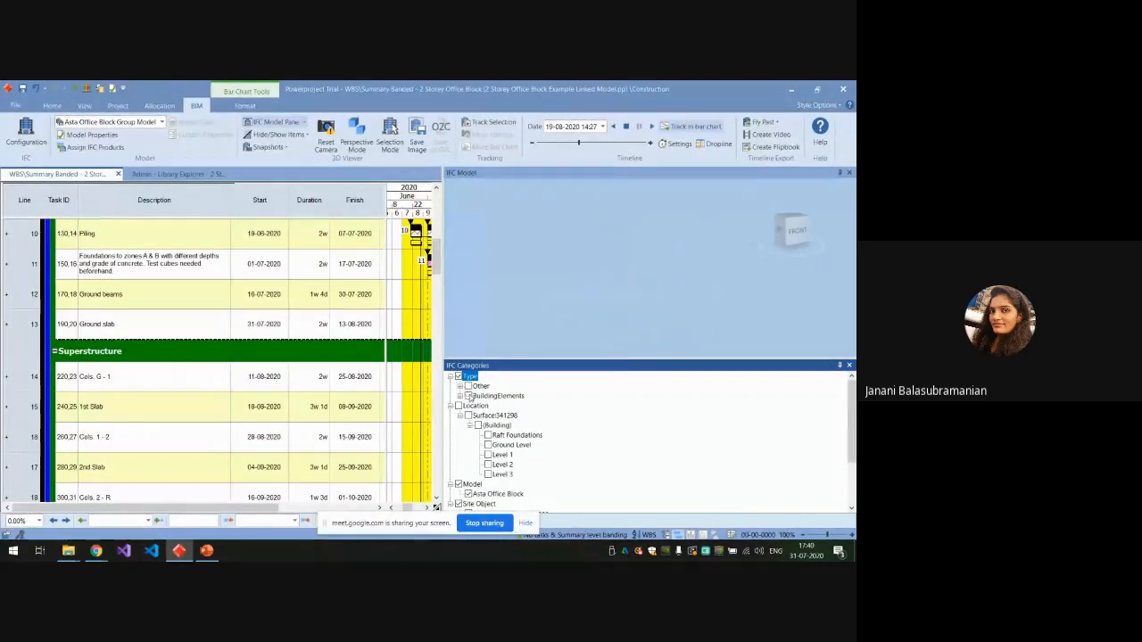
{"action": "scroll", "coordinate": [473, 401], "scroll_direction": "down", "scroll_amount": 2}
{"action": "scroll", "coordinate": [479, 427], "scroll_direction": "up", "scroll_amount": 2}
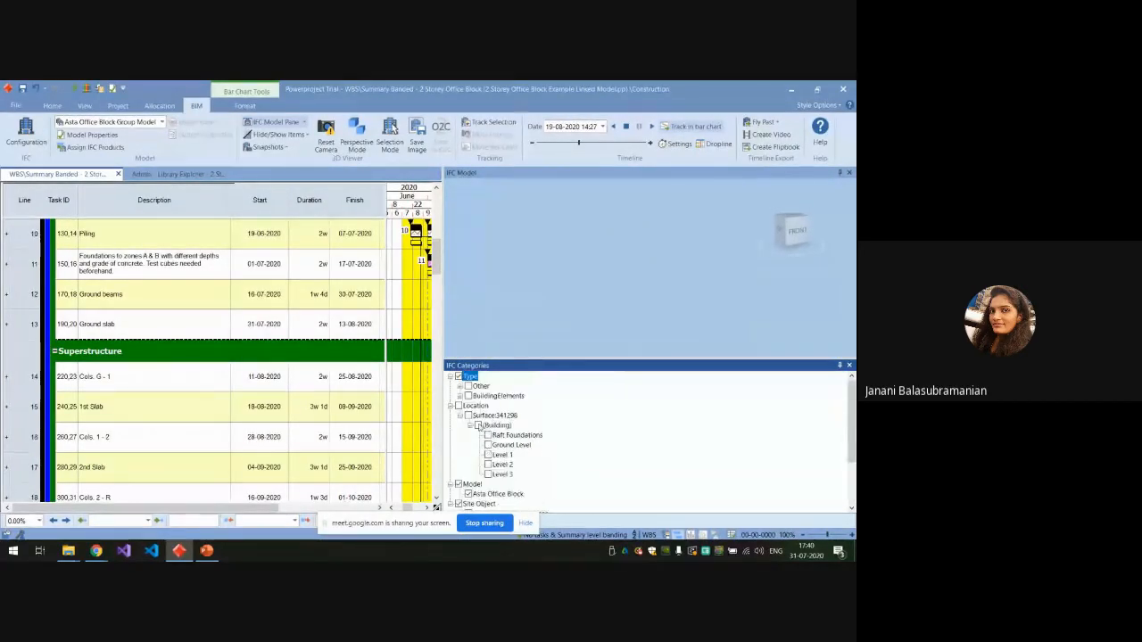
{"action": "left_click", "coordinate": [468, 386]}
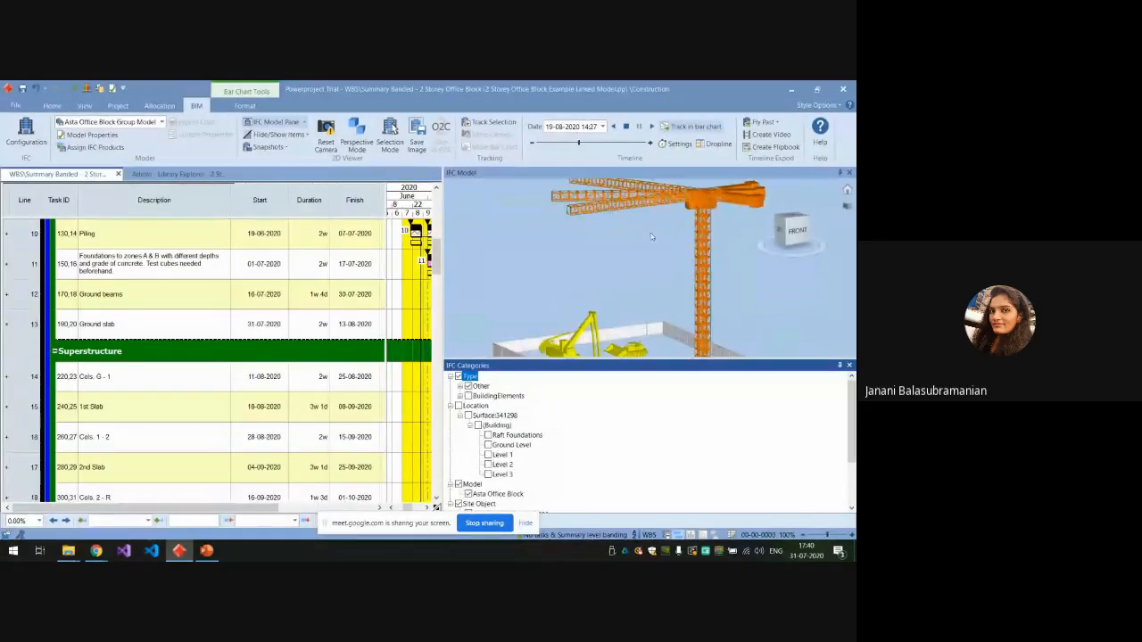
Examine the isolated site objects: the yellow site machinery, site cabin, hoarding and tower crane.
{"action": "scroll", "coordinate": [621, 349], "scroll_direction": "down", "scroll_amount": 3}
{"action": "scroll", "coordinate": [621, 350], "scroll_direction": "up", "scroll_amount": 5}
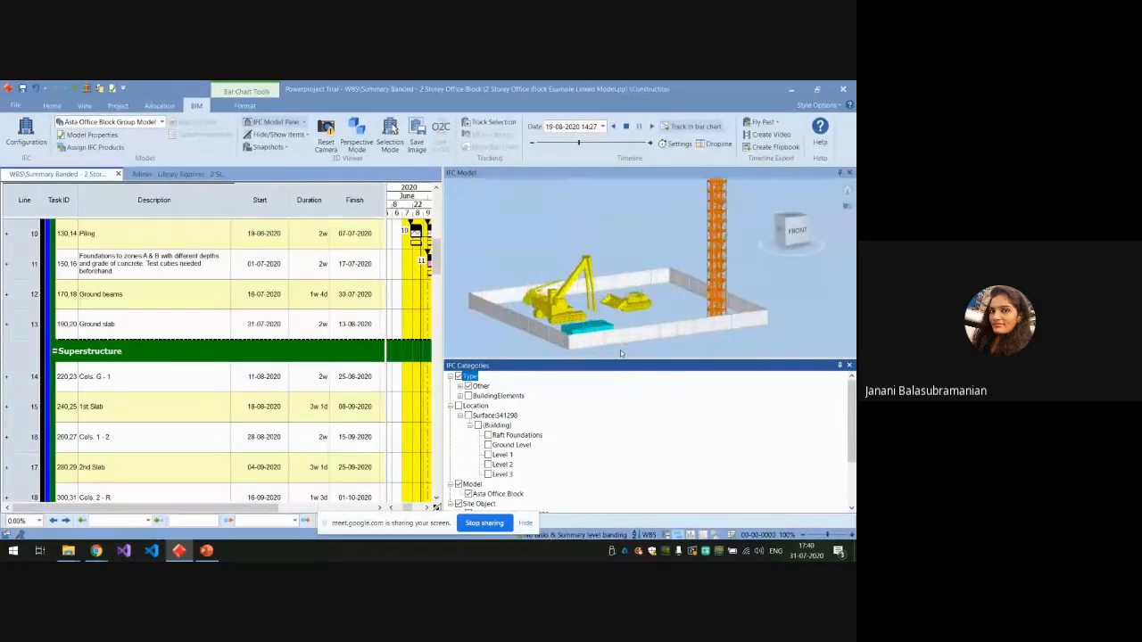
{"action": "scroll", "coordinate": [620, 347], "scroll_direction": "up", "scroll_amount": 6}
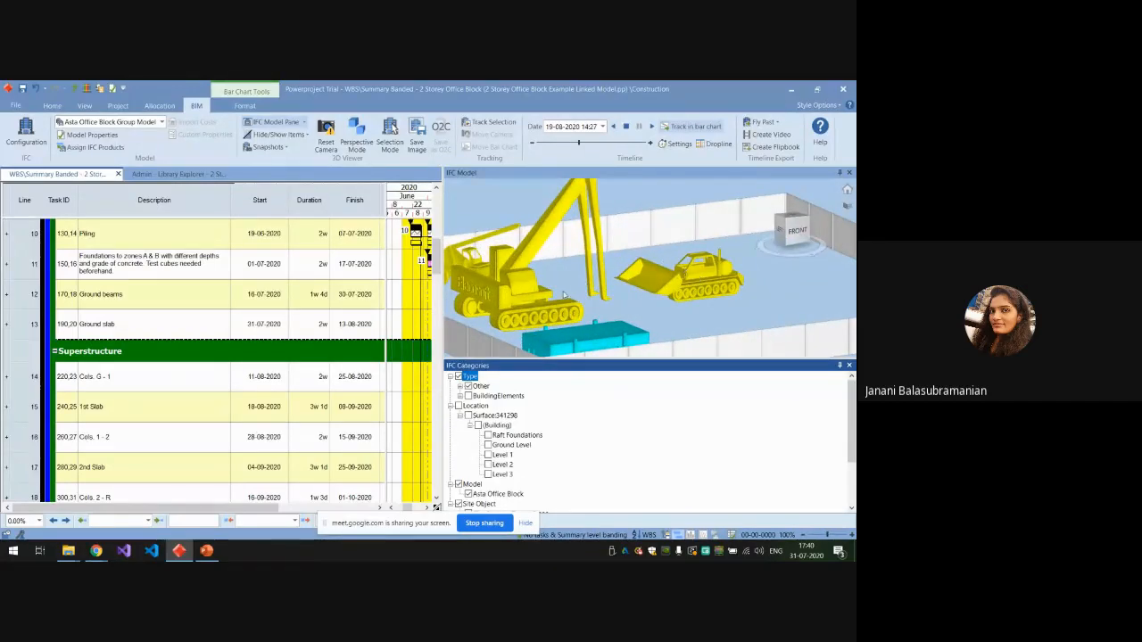
{"action": "scroll", "coordinate": [665, 296], "scroll_direction": "down", "scroll_amount": 3}
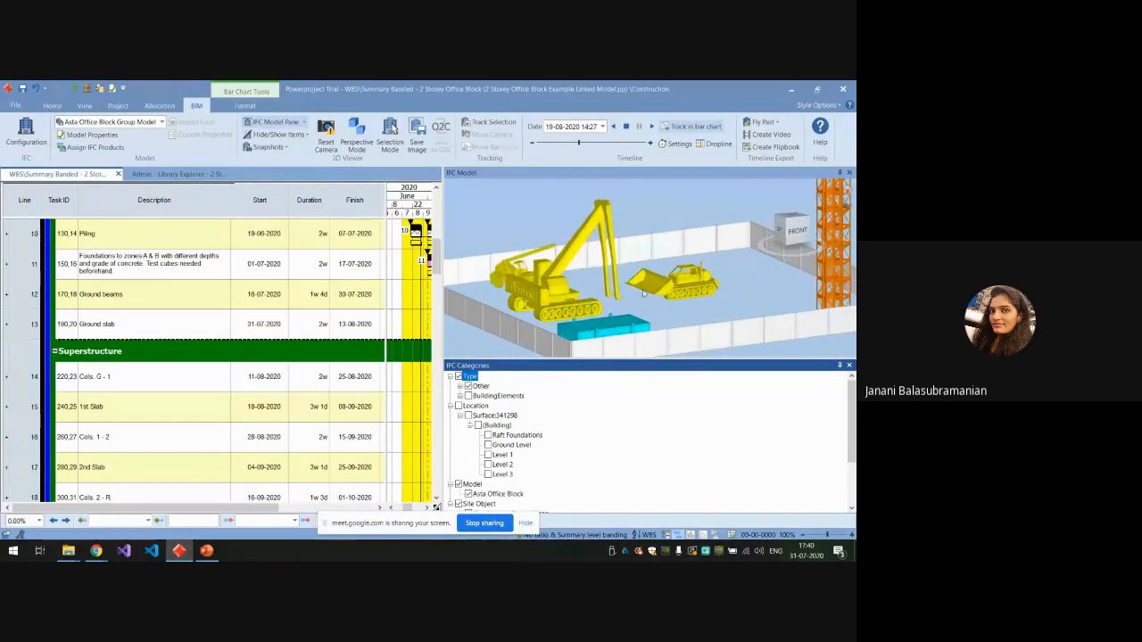
{"action": "scroll", "coordinate": [643, 293], "scroll_direction": "down", "scroll_amount": 5}
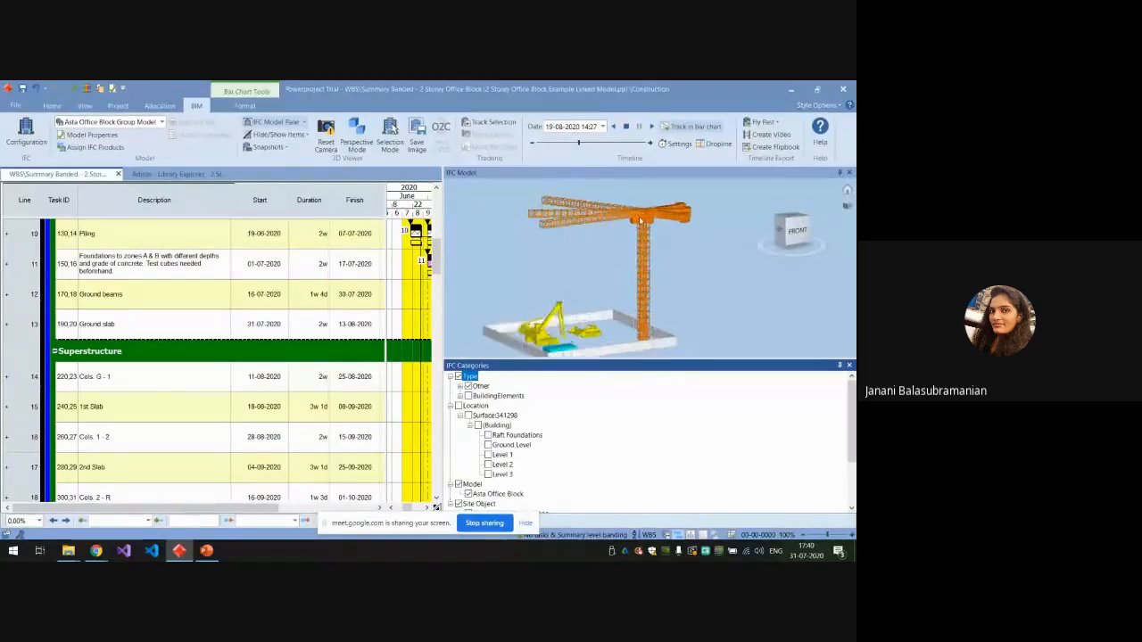
{"action": "scroll", "coordinate": [640, 221], "scroll_direction": "up", "scroll_amount": 1}
{"action": "scroll", "coordinate": [649, 258], "scroll_direction": "down", "scroll_amount": 1}
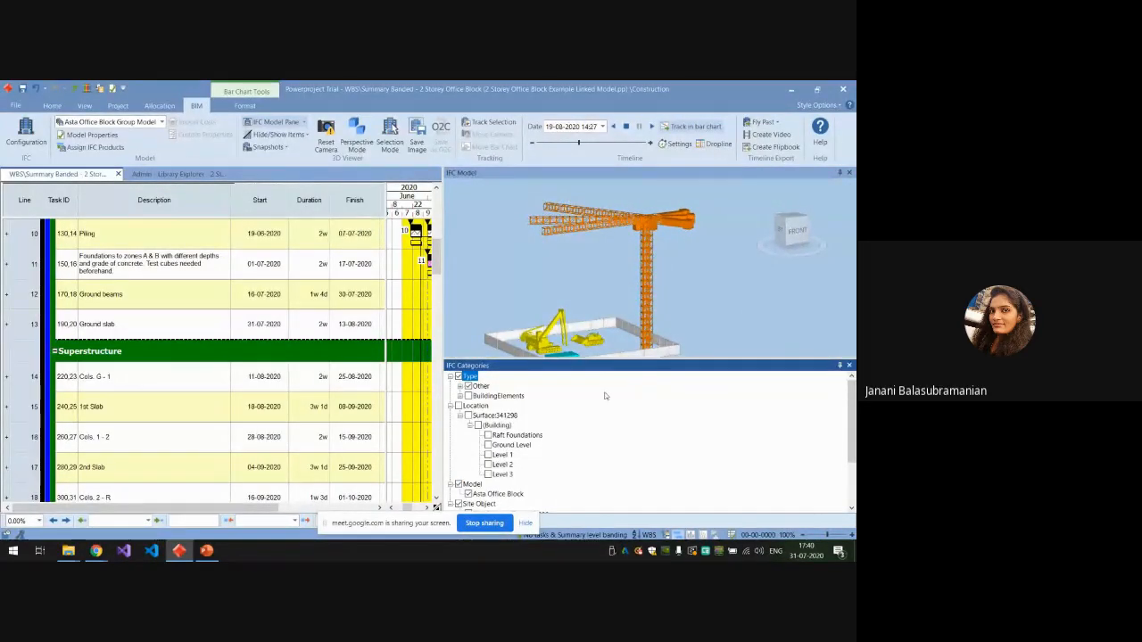
Show the BuildingElements and the whole Location category again, then close the IFC categories view.
{"action": "left_click", "coordinate": [468, 396]}
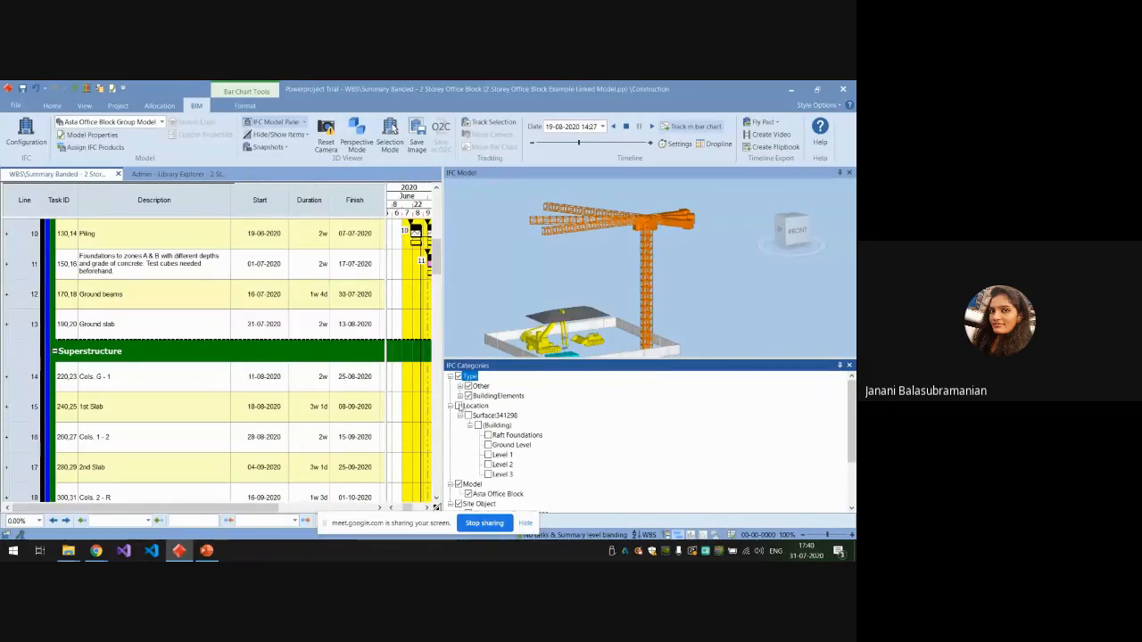
{"action": "left_click", "coordinate": [458, 406]}
{"action": "scroll", "coordinate": [526, 446], "scroll_direction": "down", "scroll_amount": 3}
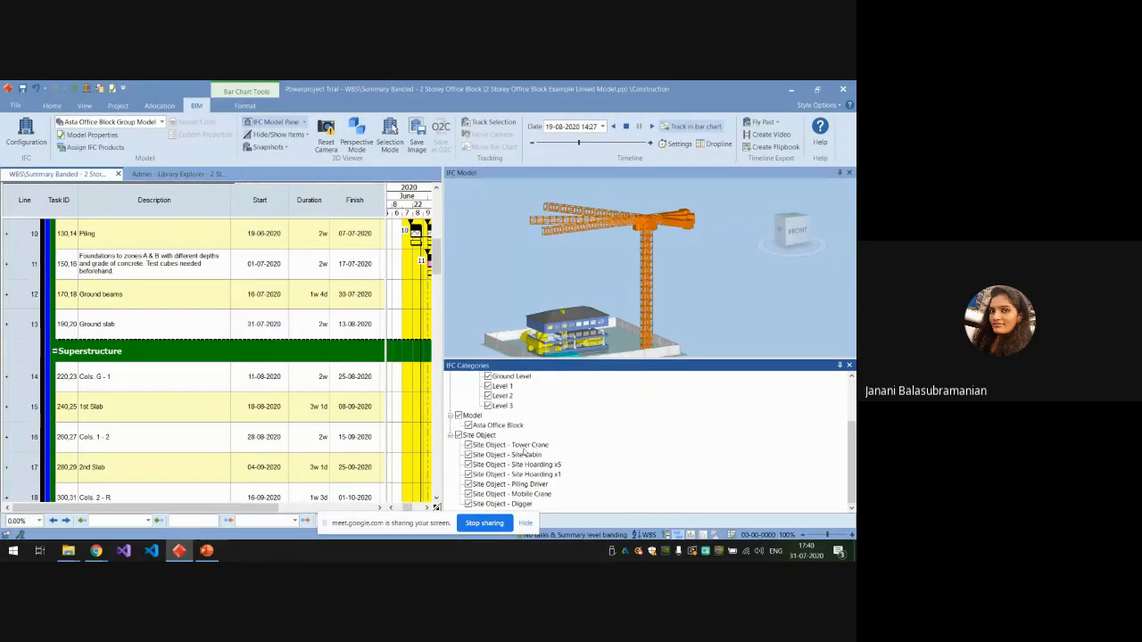
{"action": "left_click", "coordinate": [849, 364]}
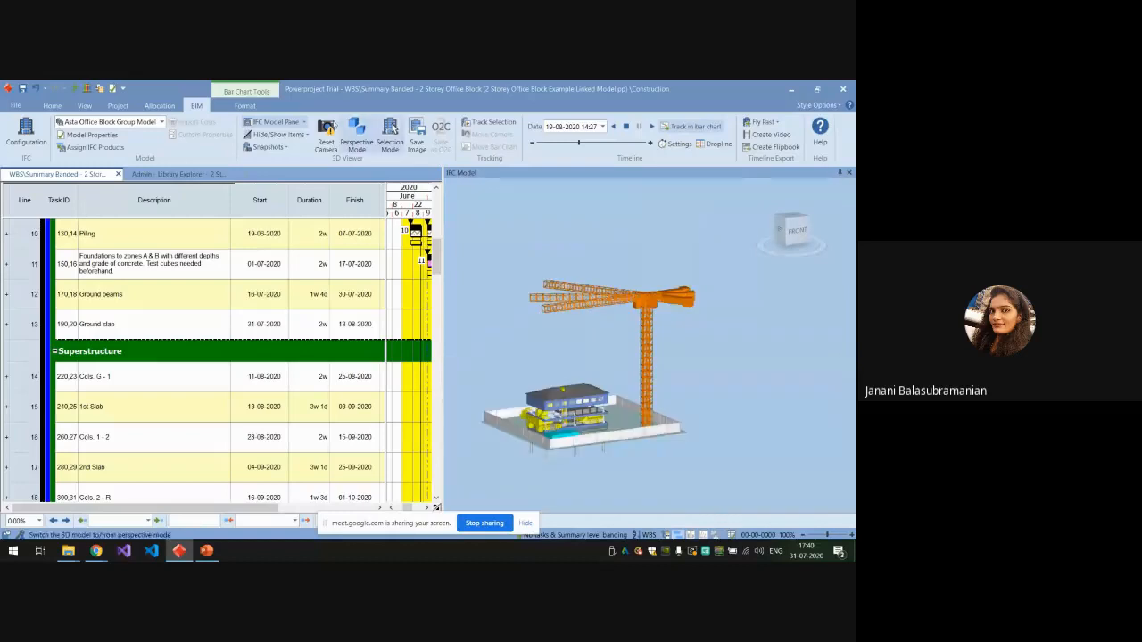
{"action": "left_click", "coordinate": [308, 136]}
{"action": "left_click", "coordinate": [302, 147]}
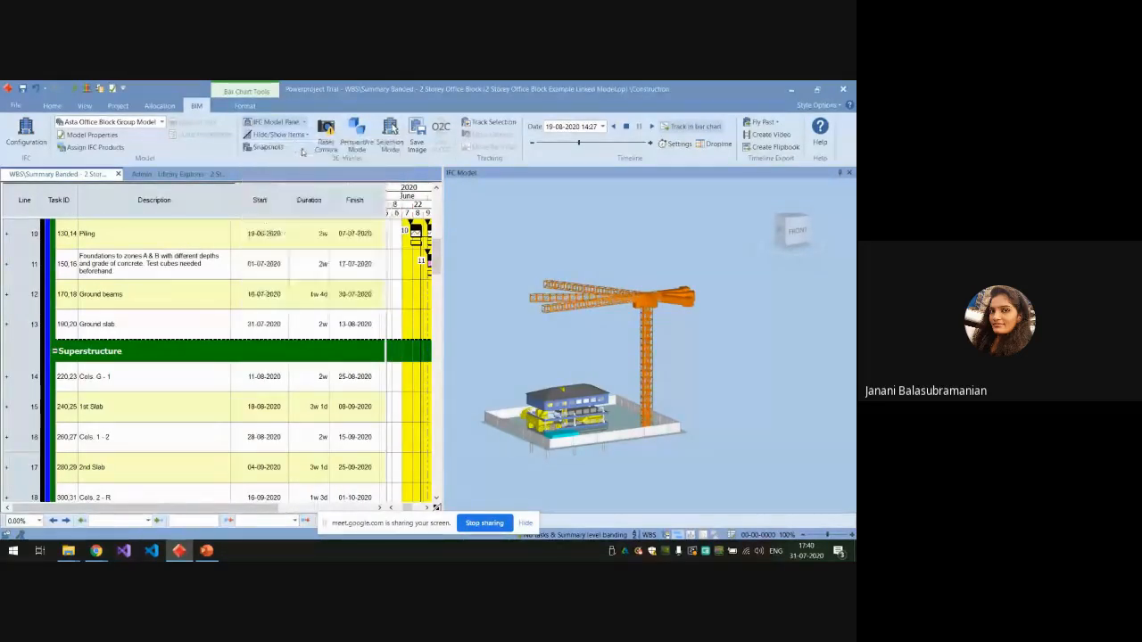
Select the front slope of the office block's roof and examine its IFC properties, including the base quantities and slab data.
{"action": "scroll", "coordinate": [546, 436], "scroll_direction": "up", "scroll_amount": 1}
{"action": "scroll", "coordinate": [546, 436], "scroll_direction": "up", "scroll_amount": 5}
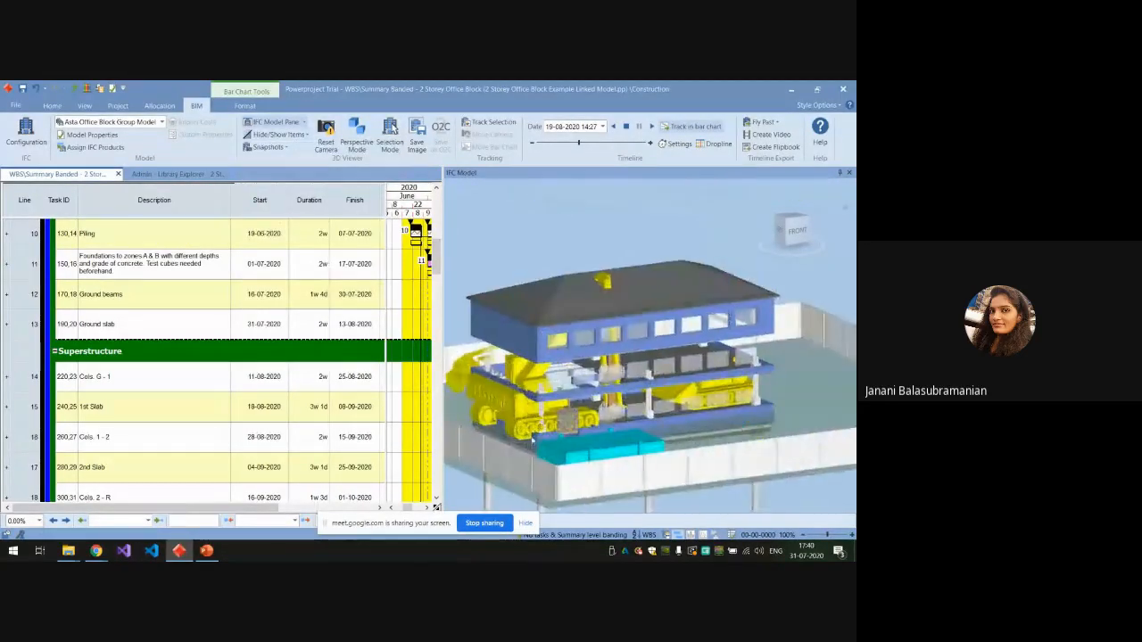
{"action": "scroll", "coordinate": [546, 435], "scroll_direction": "down", "scroll_amount": 3}
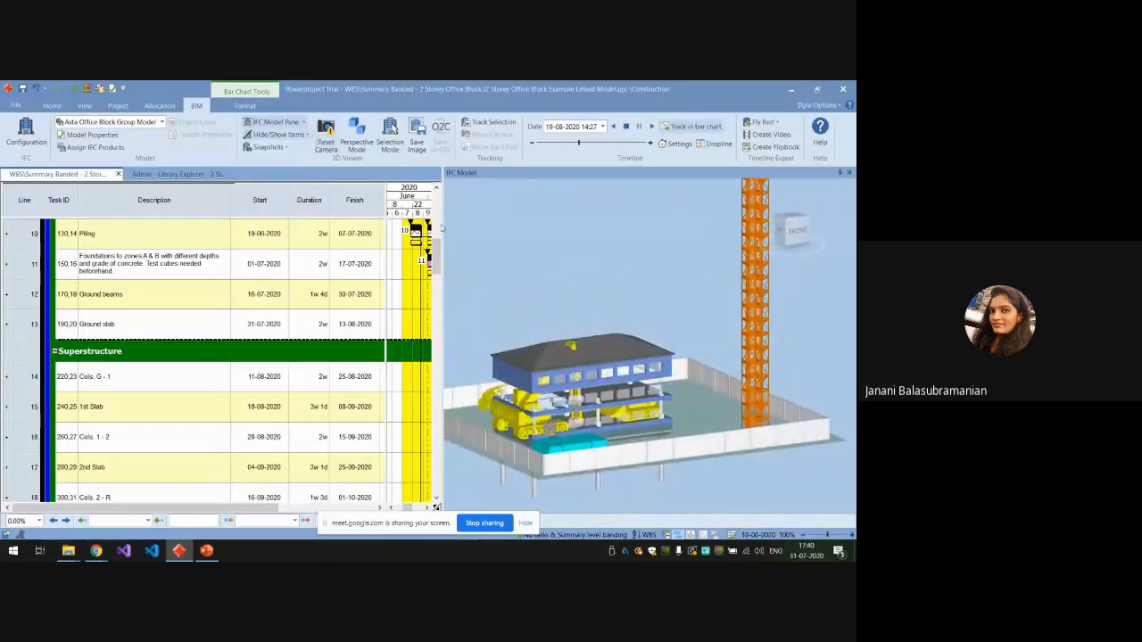
{"action": "scroll", "coordinate": [563, 356], "scroll_direction": "up", "scroll_amount": 3}
{"action": "left_click", "coordinate": [563, 355]}
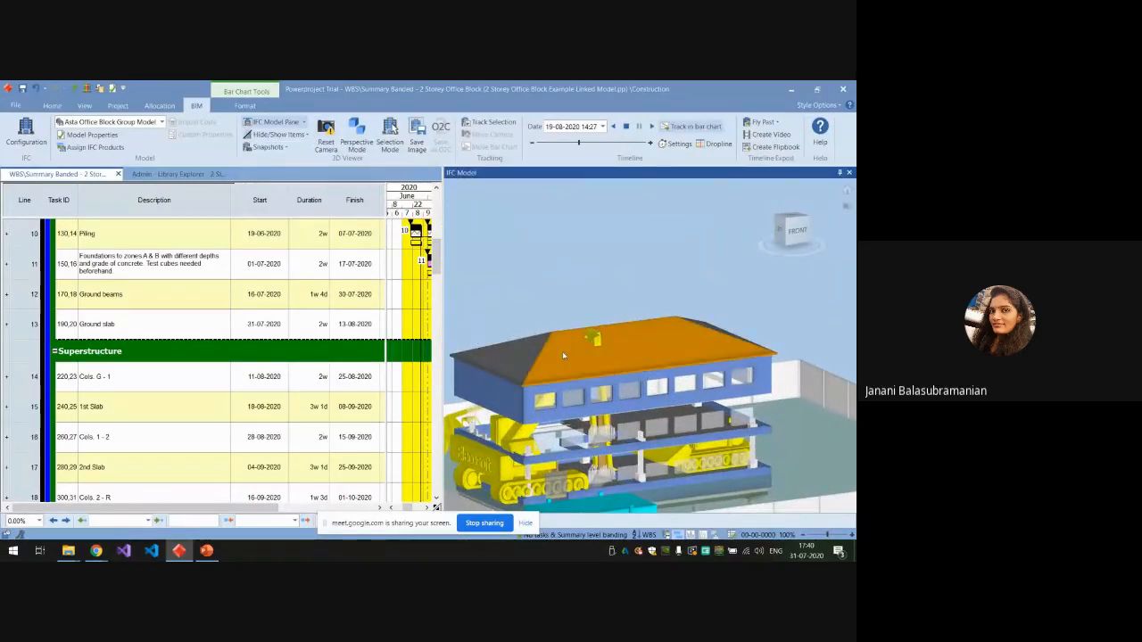
{"action": "left_click", "coordinate": [304, 123]}
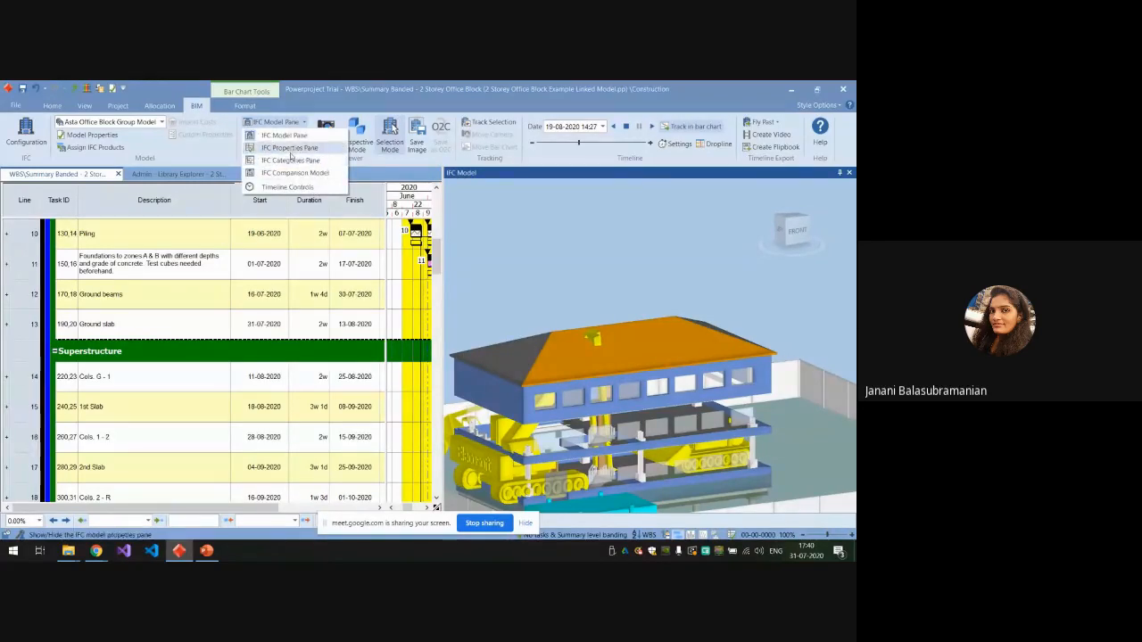
{"action": "left_click", "coordinate": [289, 148]}
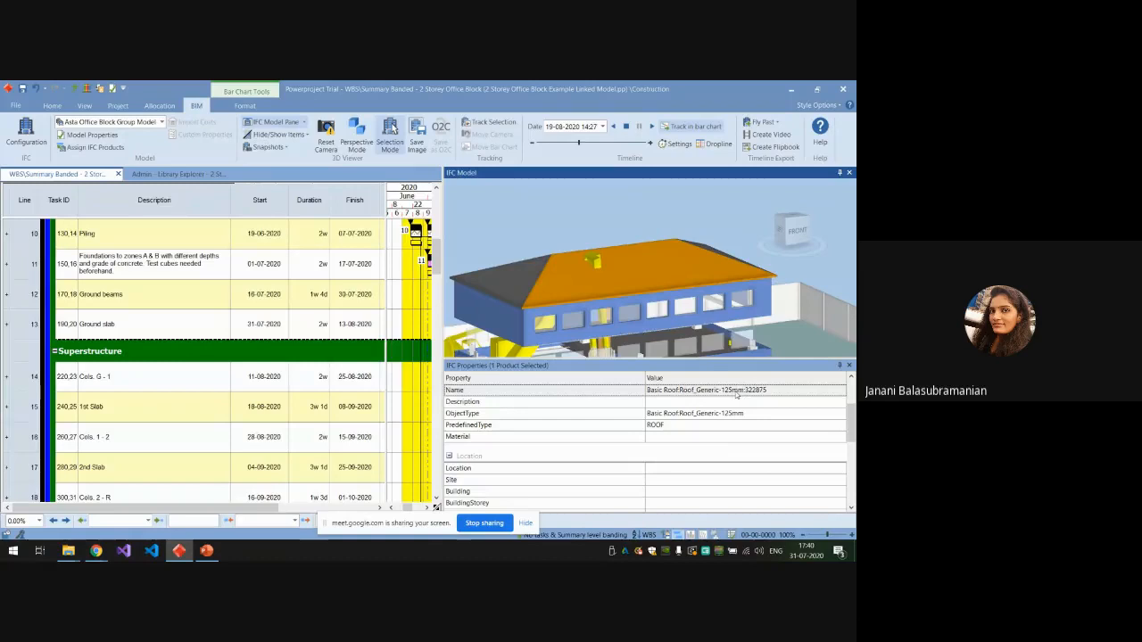
{"action": "scroll", "coordinate": [700, 433], "scroll_direction": "down", "scroll_amount": 6}
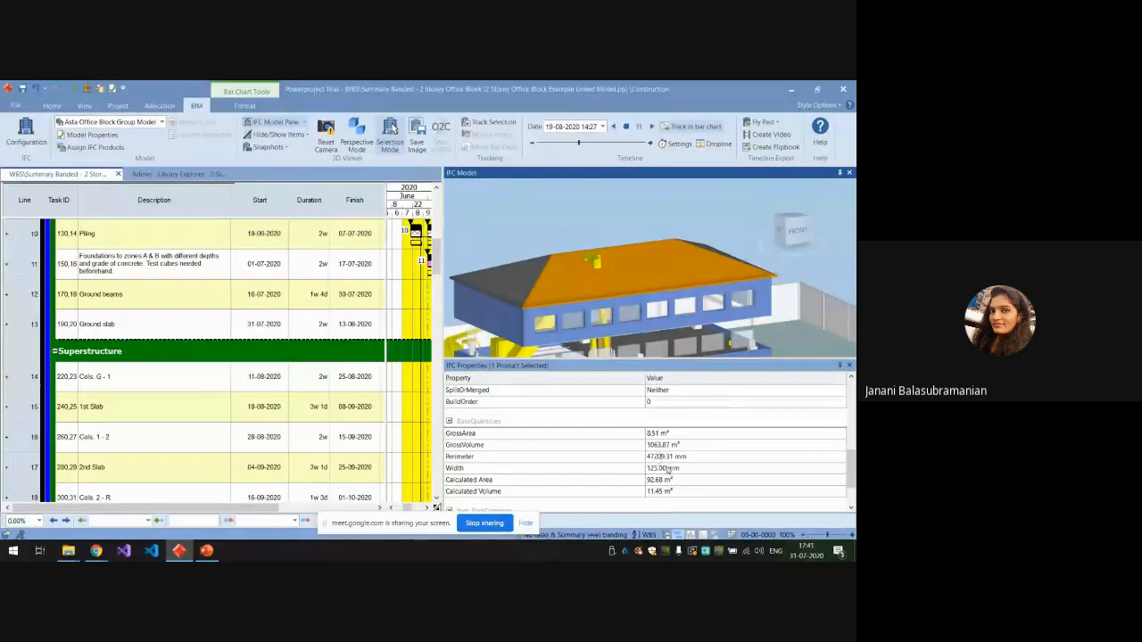
{"action": "scroll", "coordinate": [668, 478], "scroll_direction": "down", "scroll_amount": 3}
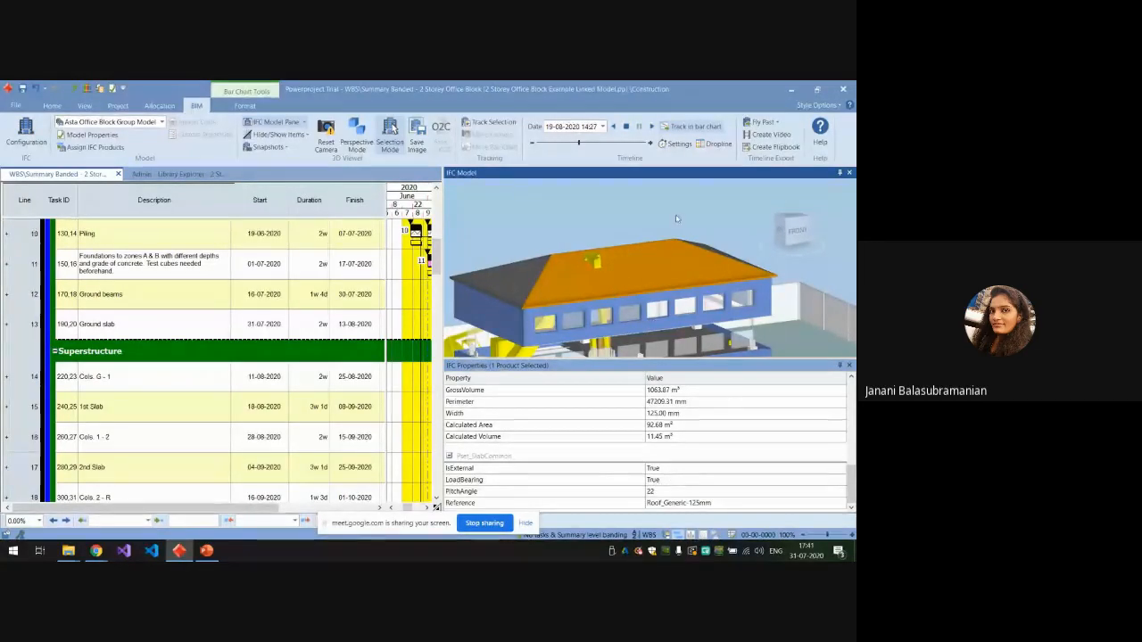
Clear the roof selection and select the front external wall directly below the roof to display its IFC properties.
{"action": "left_click", "coordinate": [391, 149]}
{"action": "left_click", "coordinate": [527, 206]}
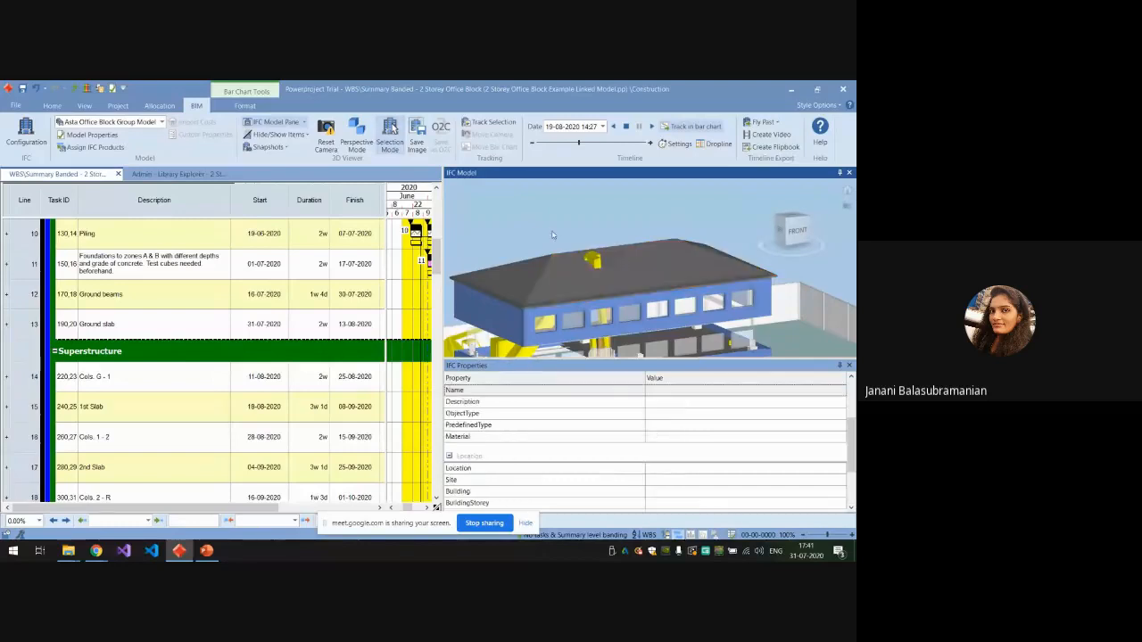
{"action": "scroll", "coordinate": [596, 300], "scroll_direction": "down", "scroll_amount": 3}
{"action": "scroll", "coordinate": [596, 300], "scroll_direction": "up", "scroll_amount": 5}
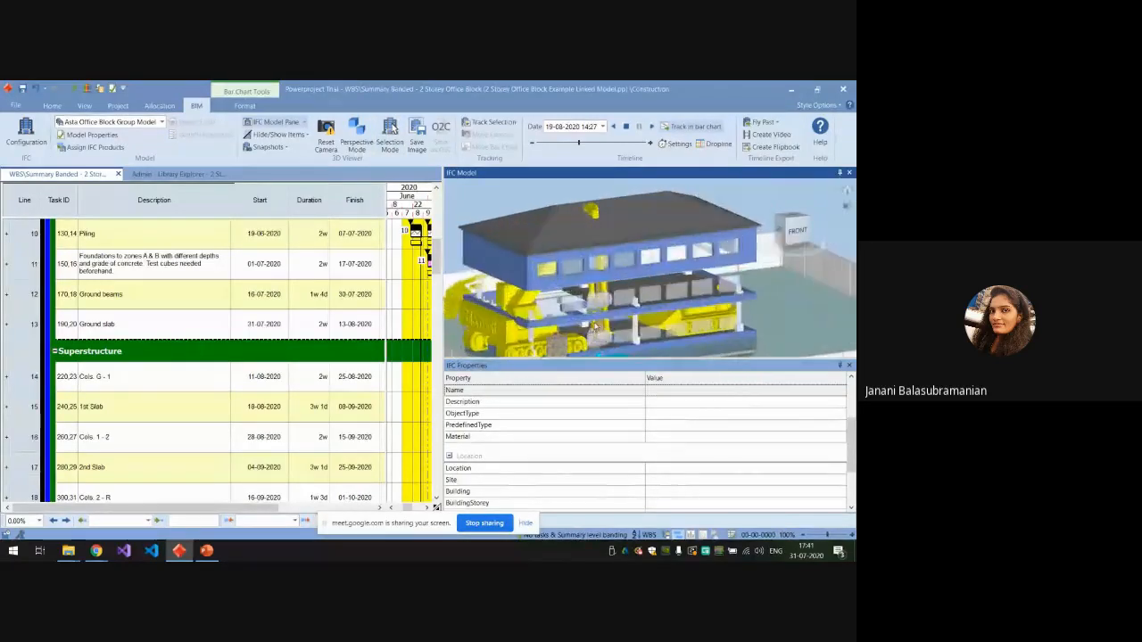
{"action": "left_click", "coordinate": [582, 248]}
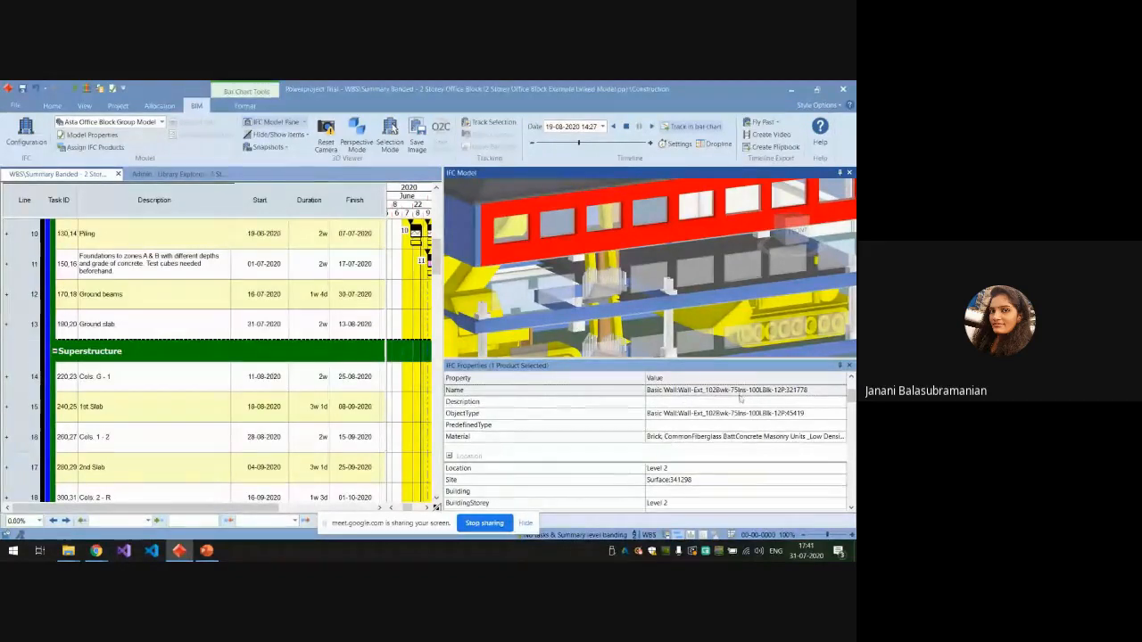
Examine the external wall's IFC properties, from location and base quantities through analytical, constraint, graphics and identity data to structural usage.
{"action": "scroll", "coordinate": [706, 461], "scroll_direction": "down", "scroll_amount": 2}
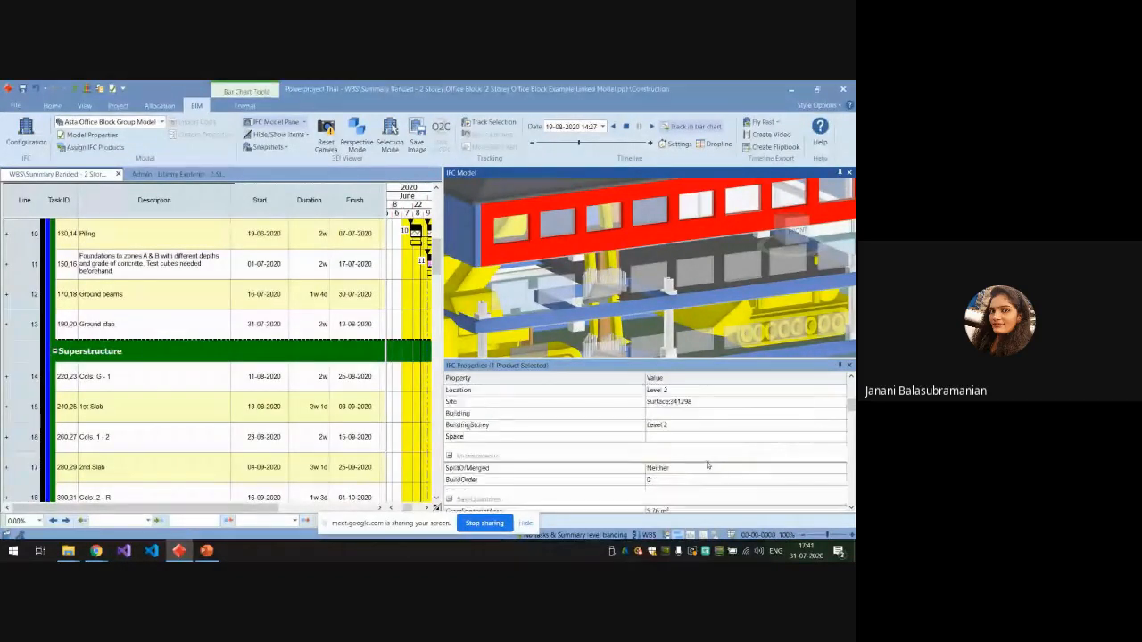
{"action": "scroll", "coordinate": [707, 461], "scroll_direction": "up", "scroll_amount": 1}
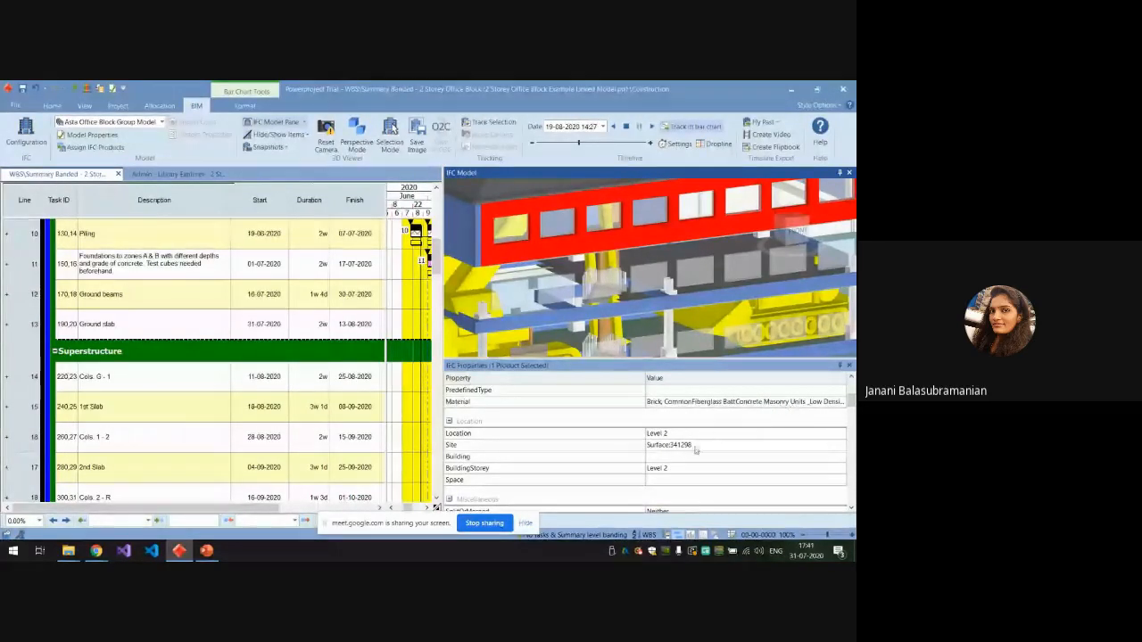
{"action": "scroll", "coordinate": [695, 449], "scroll_direction": "down", "scroll_amount": 3}
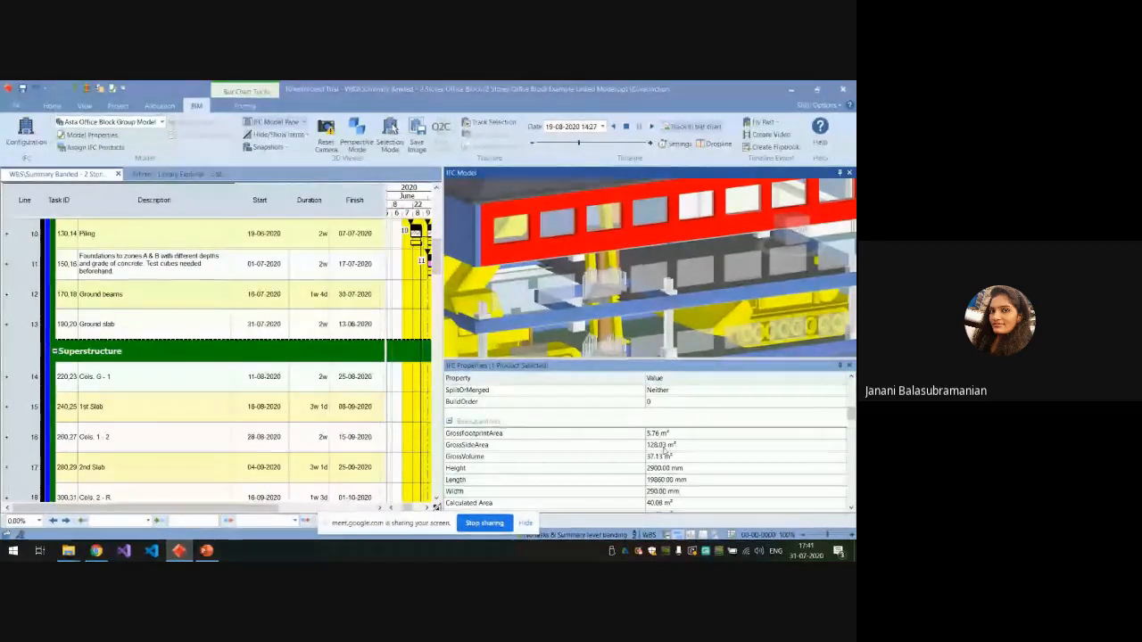
{"action": "scroll", "coordinate": [663, 449], "scroll_direction": "down", "scroll_amount": 2}
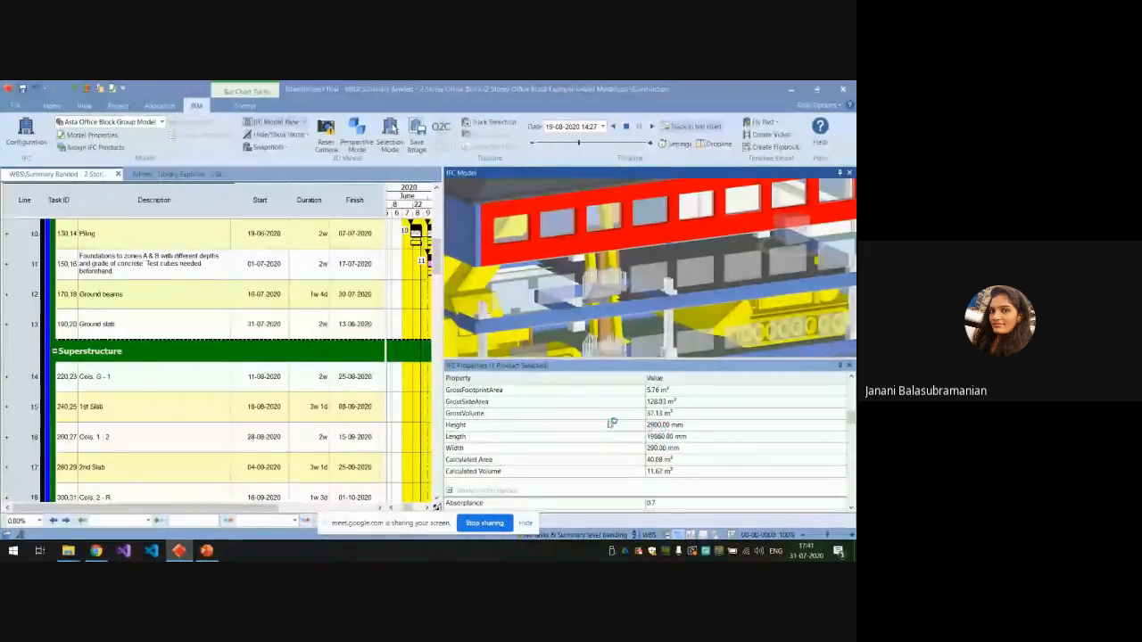
{"action": "scroll", "coordinate": [678, 450], "scroll_direction": "down", "scroll_amount": 3}
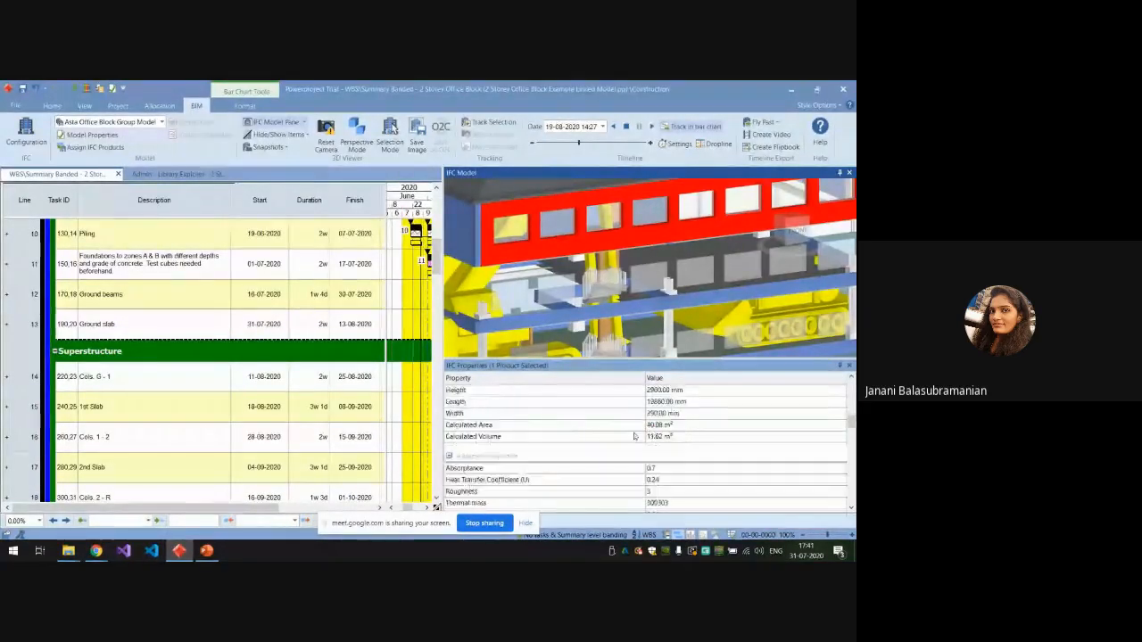
{"action": "scroll", "coordinate": [664, 457], "scroll_direction": "down", "scroll_amount": 2}
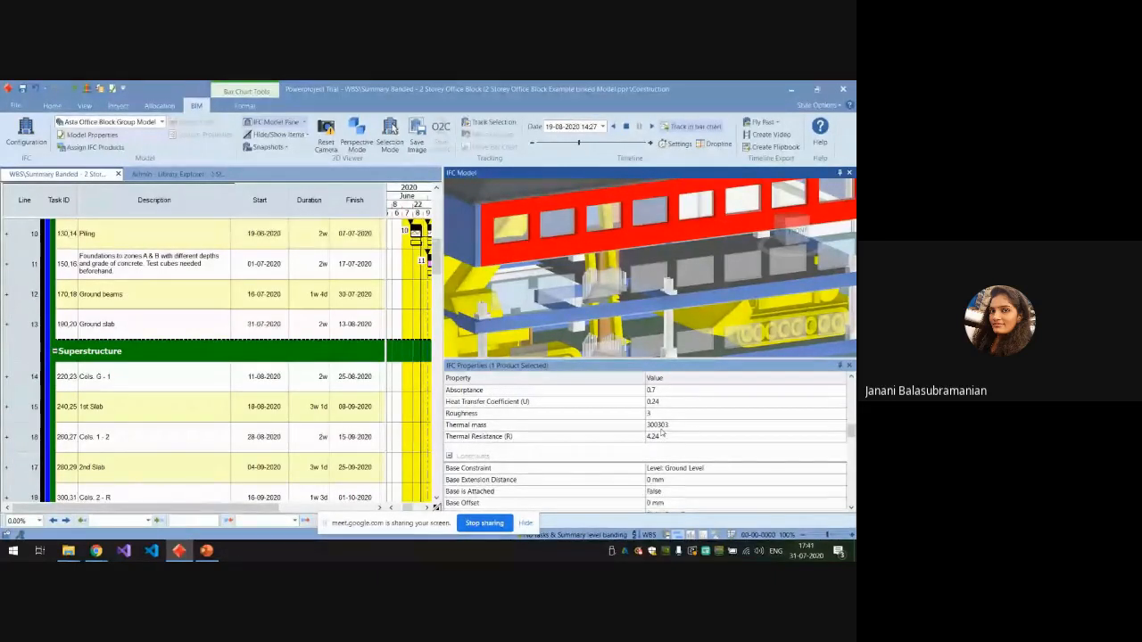
{"action": "scroll", "coordinate": [661, 432], "scroll_direction": "up", "scroll_amount": 2}
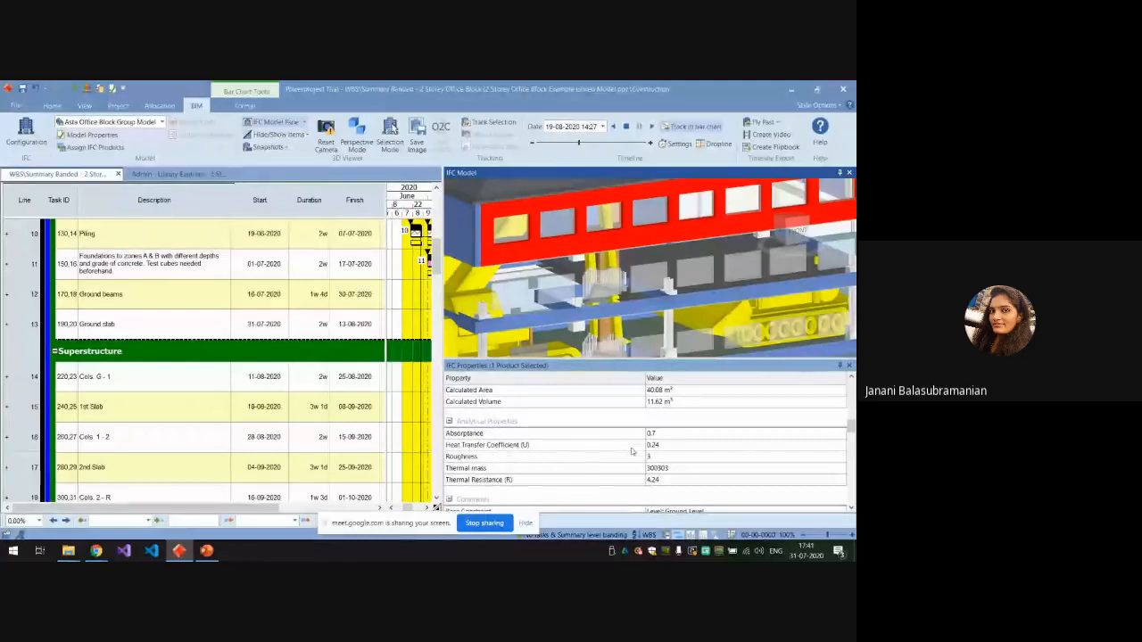
{"action": "scroll", "coordinate": [631, 446], "scroll_direction": "down", "scroll_amount": 5}
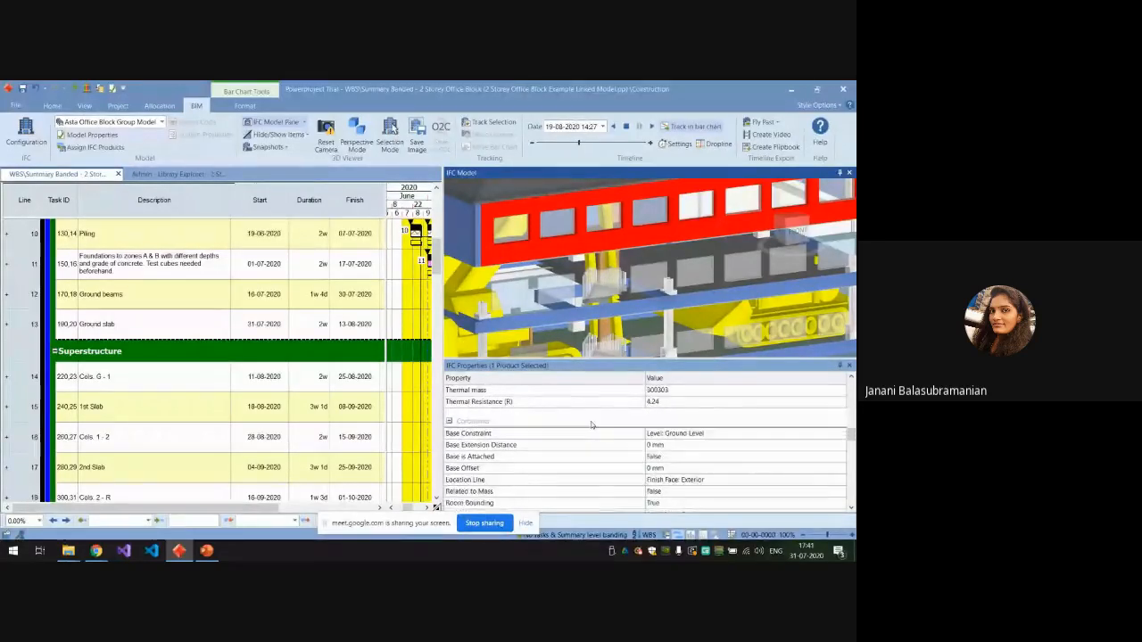
{"action": "scroll", "coordinate": [590, 428], "scroll_direction": "down", "scroll_amount": 2}
{"action": "scroll", "coordinate": [655, 426], "scroll_direction": "up", "scroll_amount": 1}
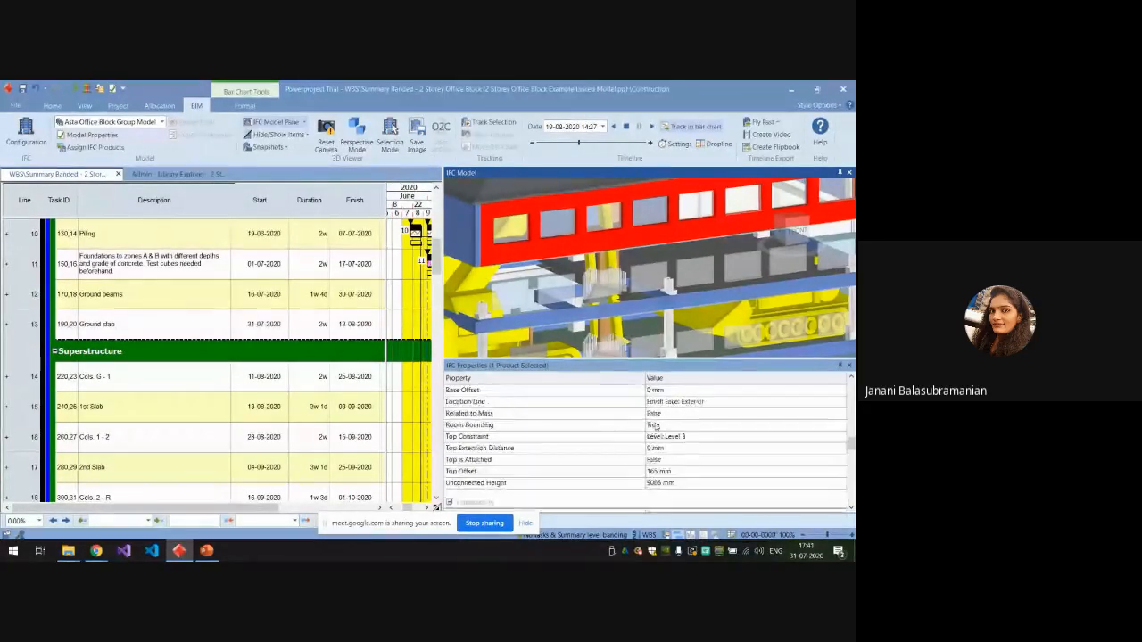
{"action": "scroll", "coordinate": [659, 423], "scroll_direction": "down", "scroll_amount": 4}
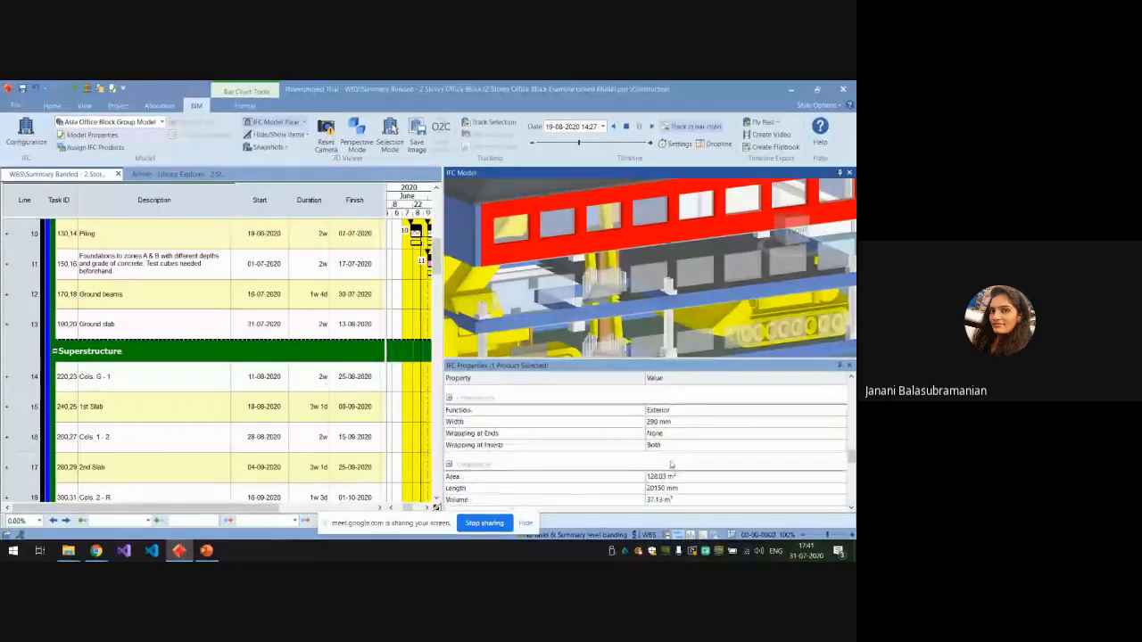
{"action": "scroll", "coordinate": [649, 421], "scroll_direction": "down", "scroll_amount": 3}
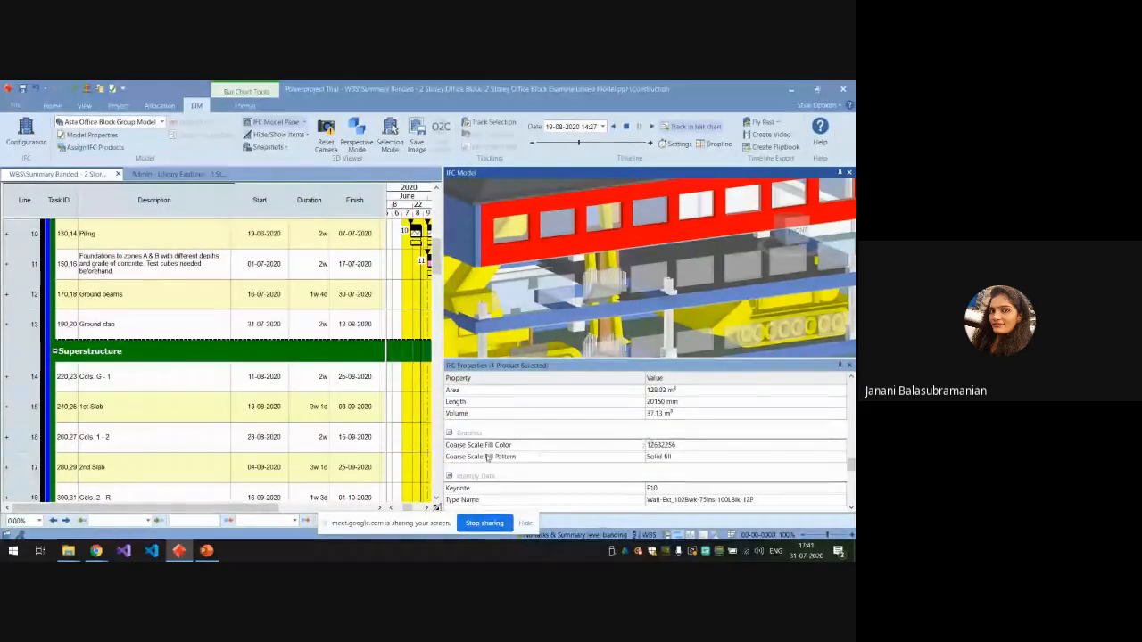
{"action": "scroll", "coordinate": [624, 451], "scroll_direction": "down", "scroll_amount": 4}
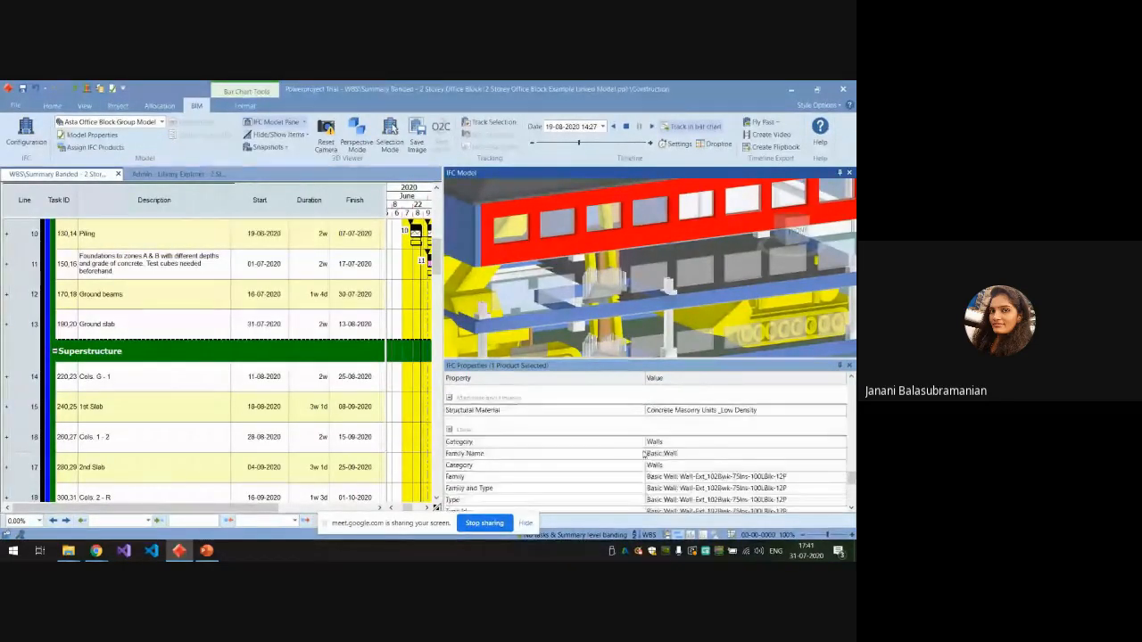
{"action": "scroll", "coordinate": [637, 455], "scroll_direction": "down", "scroll_amount": 5}
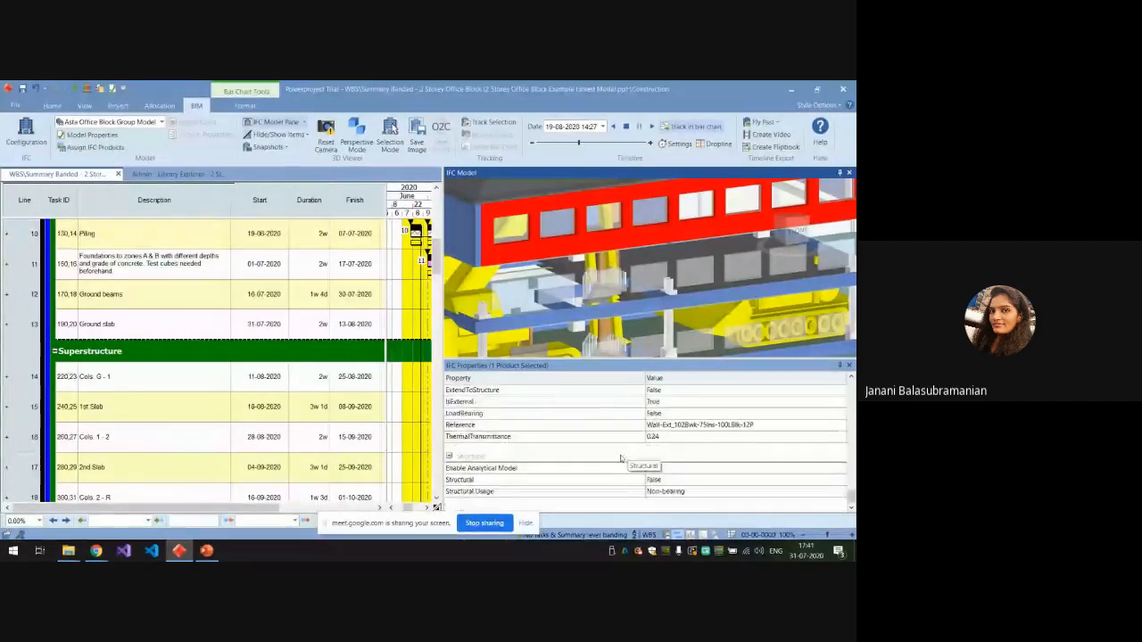
Close the IFC properties and show all items of the 3D model, with the whole building in view.
{"action": "left_click", "coordinate": [847, 369]}
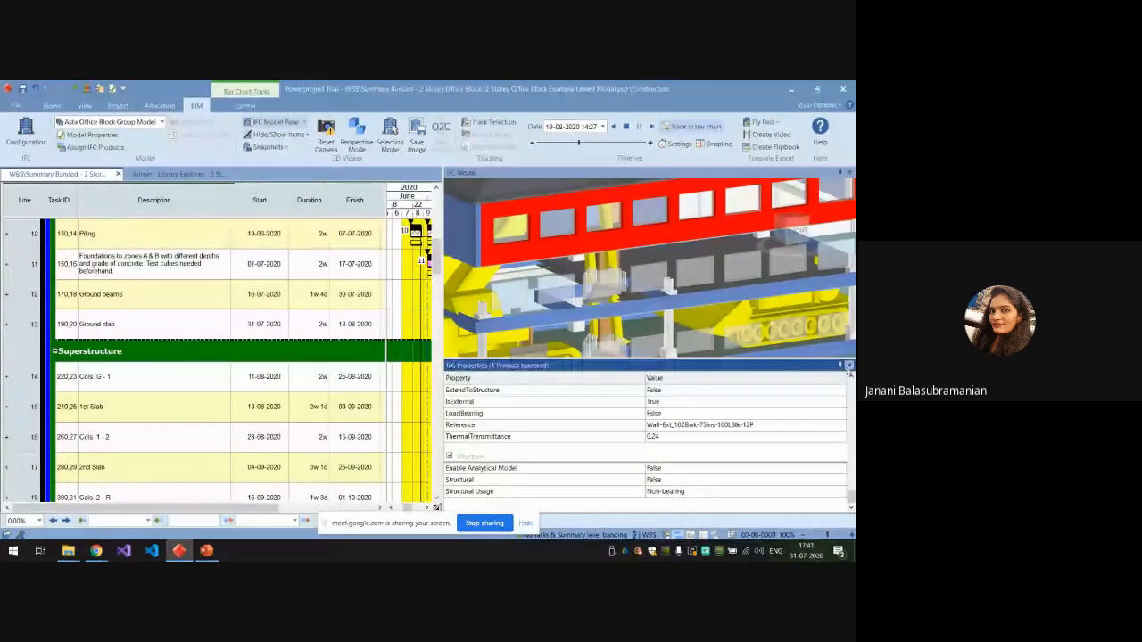
{"action": "left_click", "coordinate": [848, 365]}
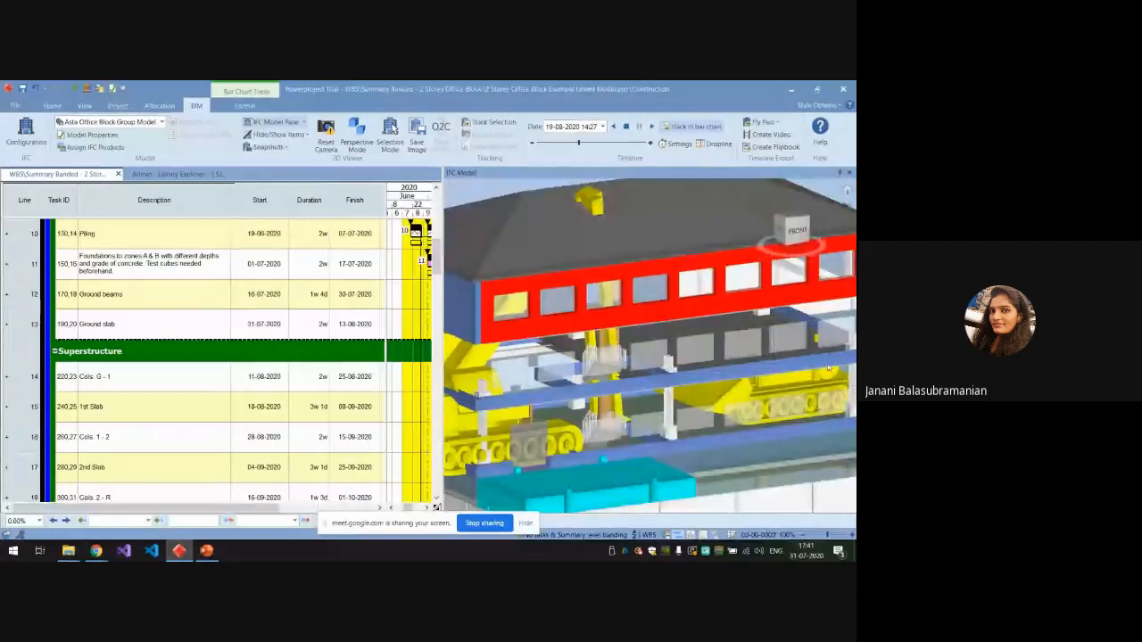
{"action": "left_click", "coordinate": [305, 137]}
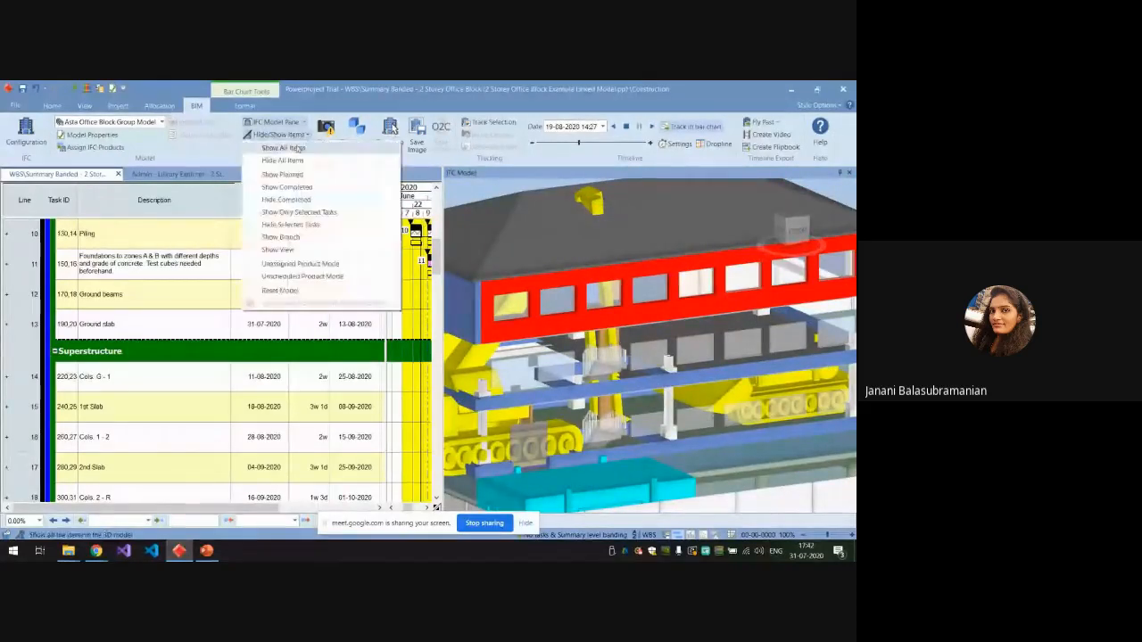
{"action": "left_click", "coordinate": [293, 147]}
{"action": "scroll", "coordinate": [569, 360], "scroll_direction": "down", "scroll_amount": 5}
{"action": "scroll", "coordinate": [568, 360], "scroll_direction": "down", "scroll_amount": 3}
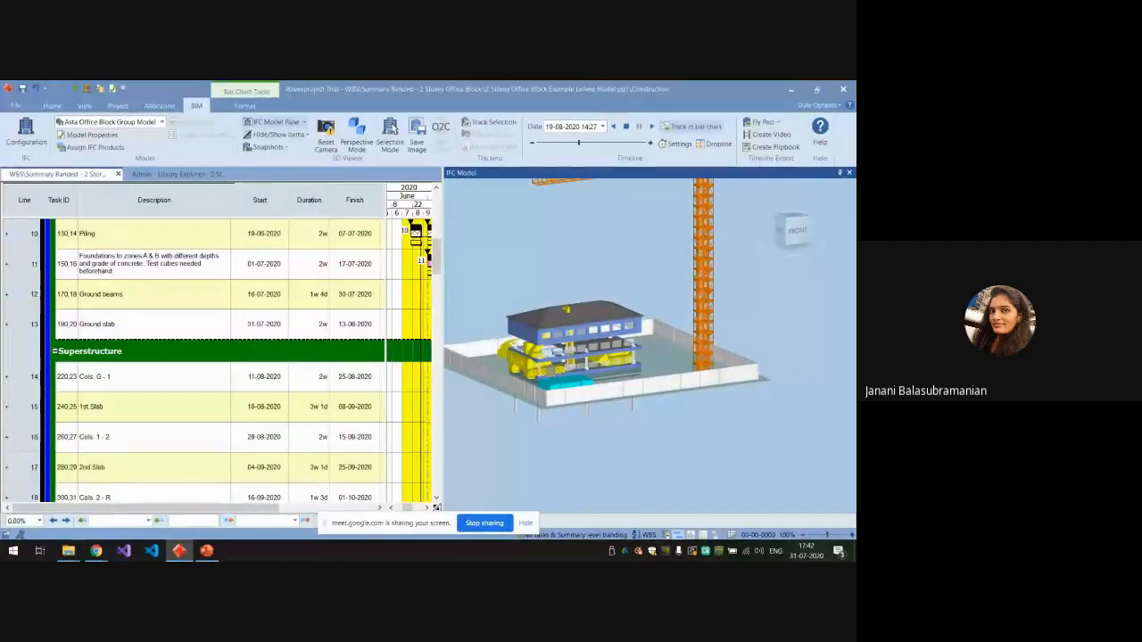
Switch to the PowerPoint presentation and start the slide show from the Scheduling slide.
{"action": "left_click", "coordinate": [206, 551]}
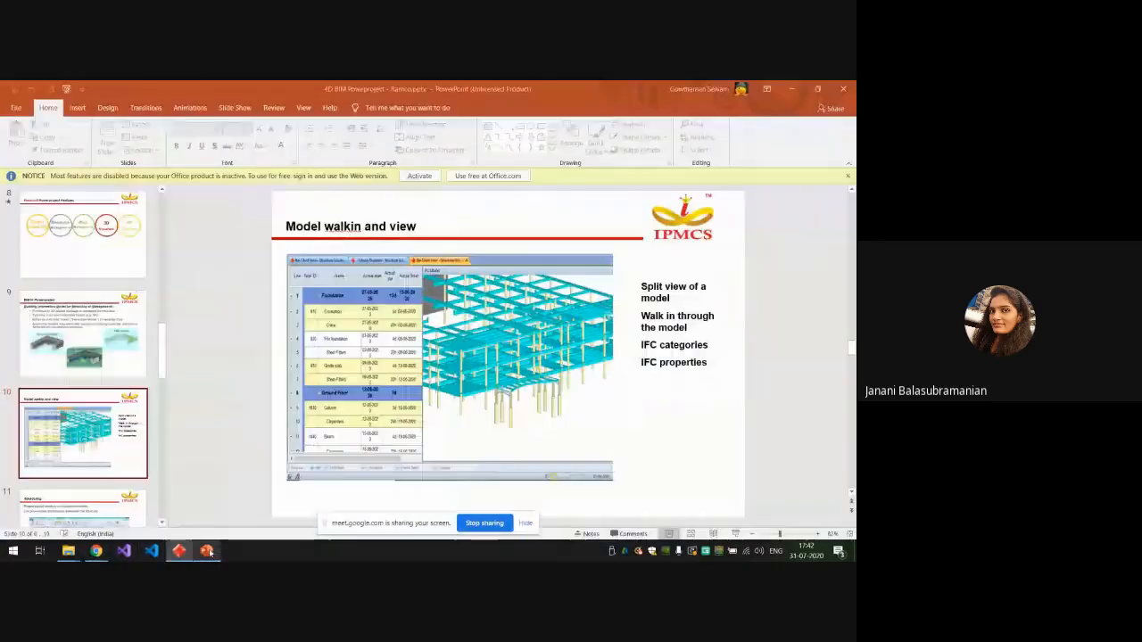
{"action": "scroll", "coordinate": [71, 357], "scroll_direction": "down", "scroll_amount": 3}
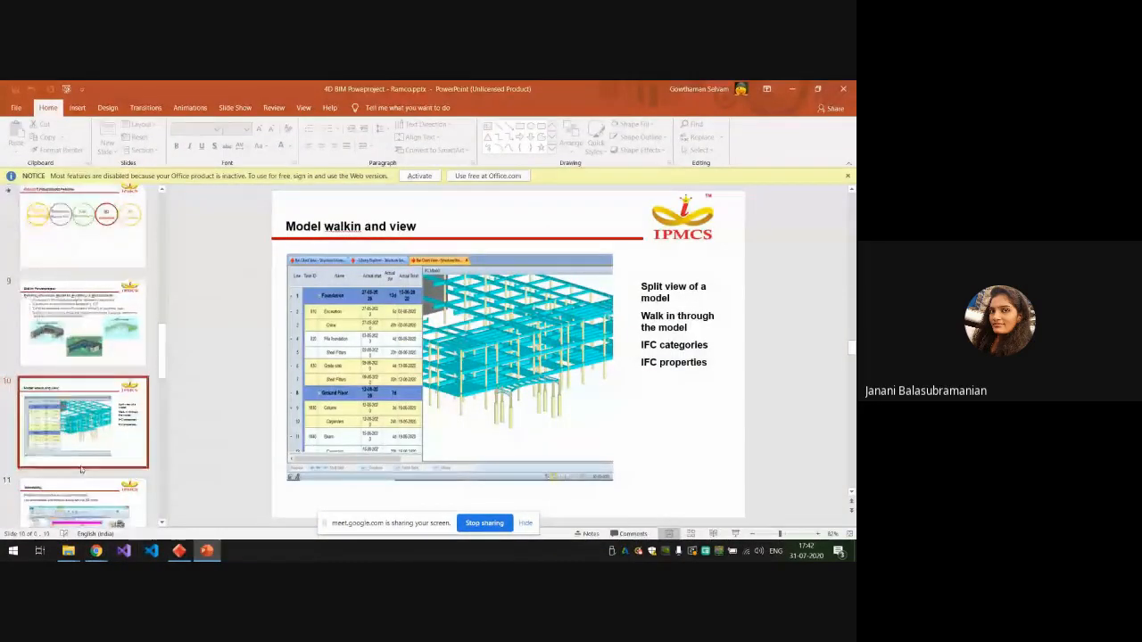
{"action": "left_click", "coordinate": [59, 348]}
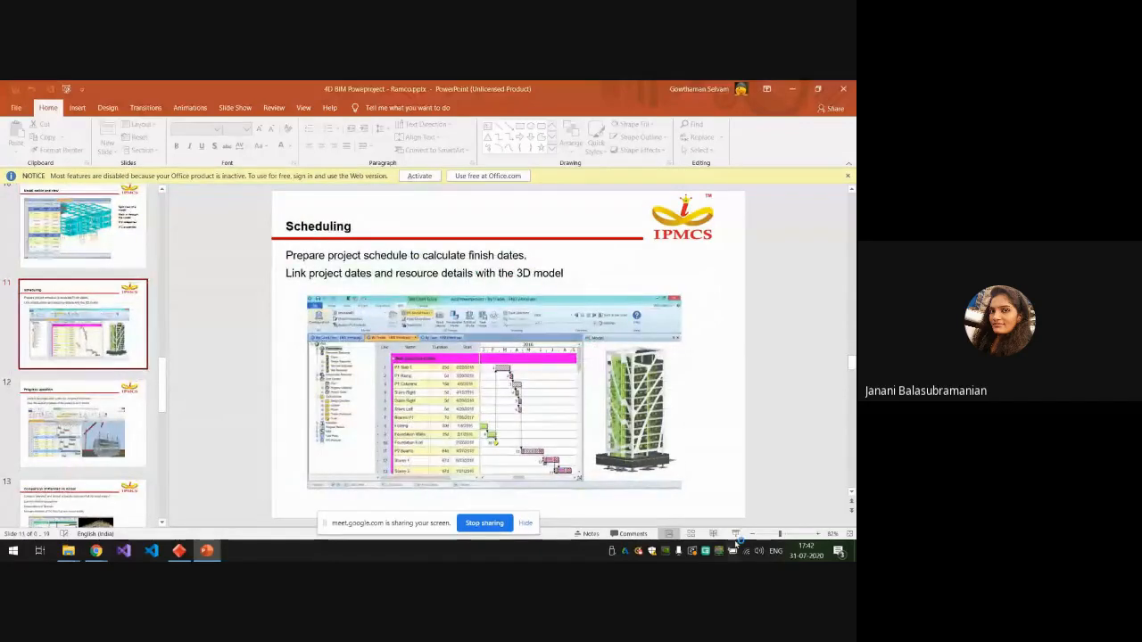
{"action": "key", "text": "shift+F5"}
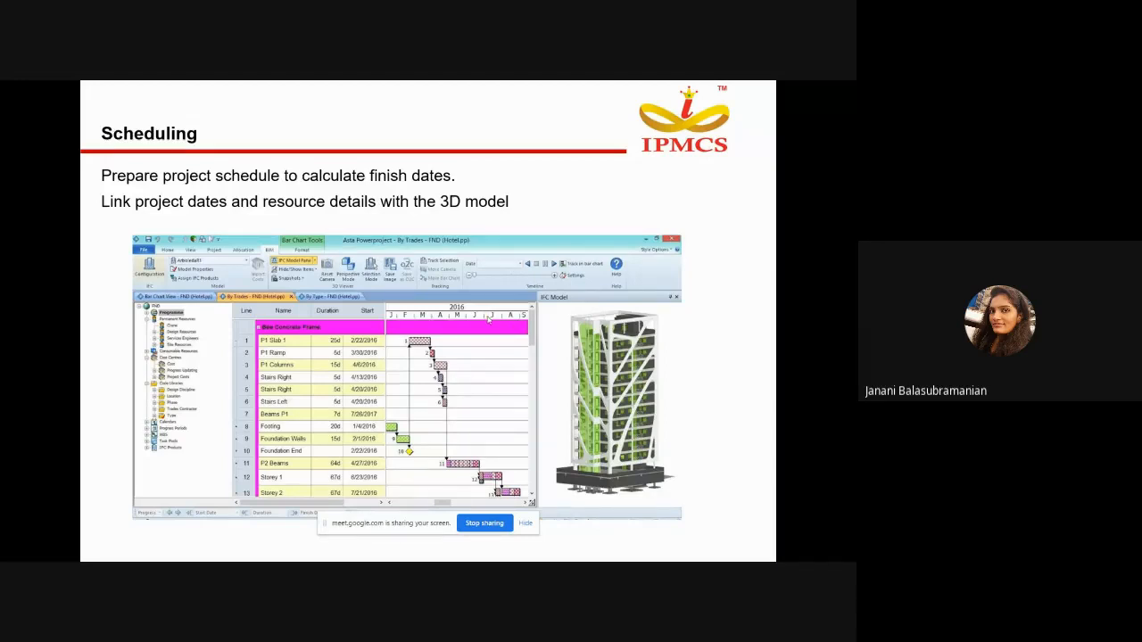
End the slide show, switch to Powerproject and widen the bar chart area beside the 3D model.
{"action": "key", "text": "Escape"}
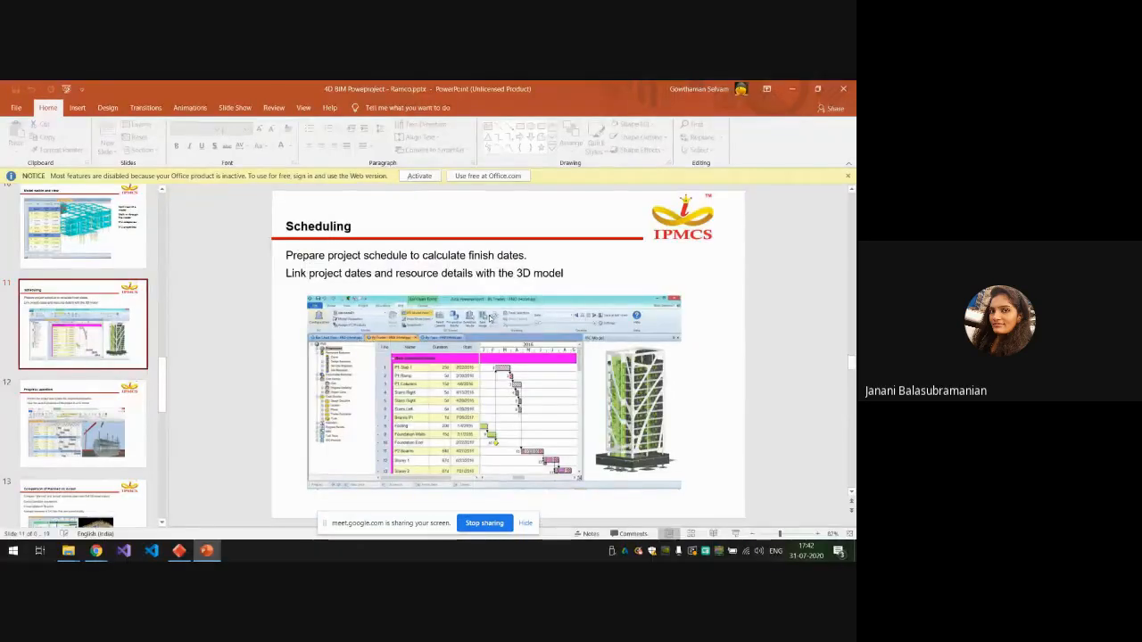
{"action": "left_click", "coordinate": [179, 550]}
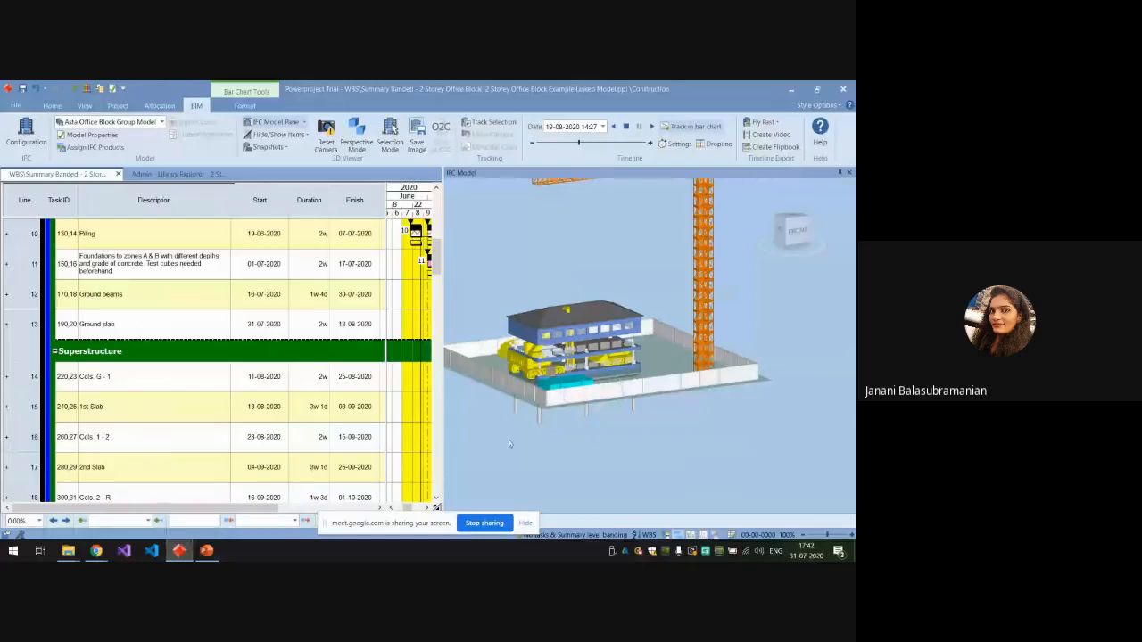
{"action": "scroll", "coordinate": [445, 393], "scroll_direction": "down", "scroll_amount": 8}
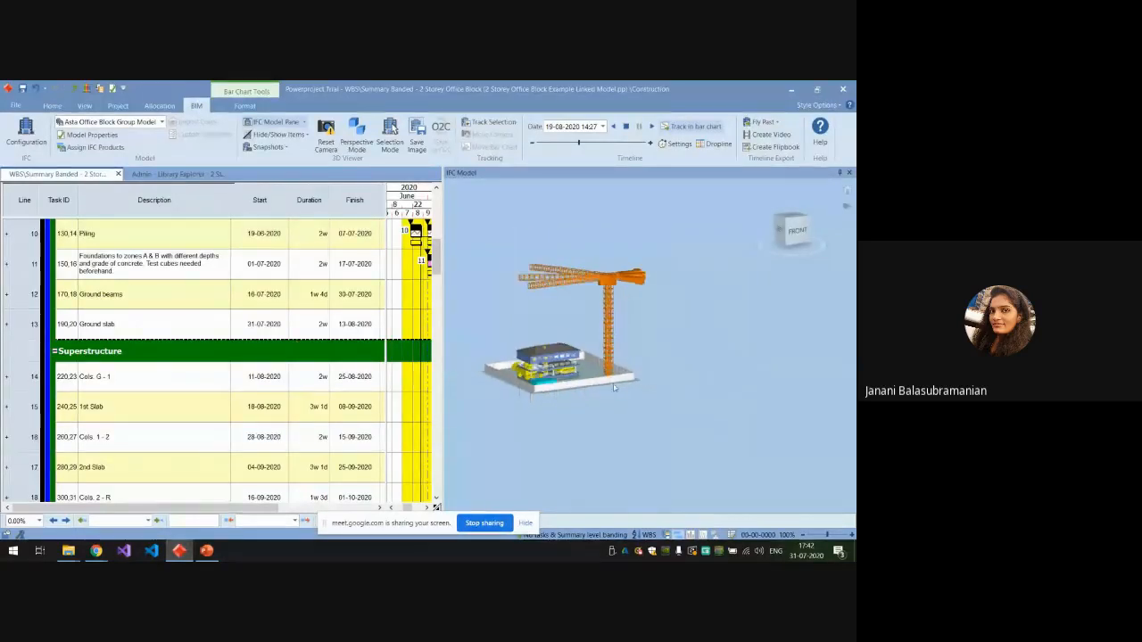
{"action": "scroll", "coordinate": [470, 407], "scroll_direction": "up", "scroll_amount": 4}
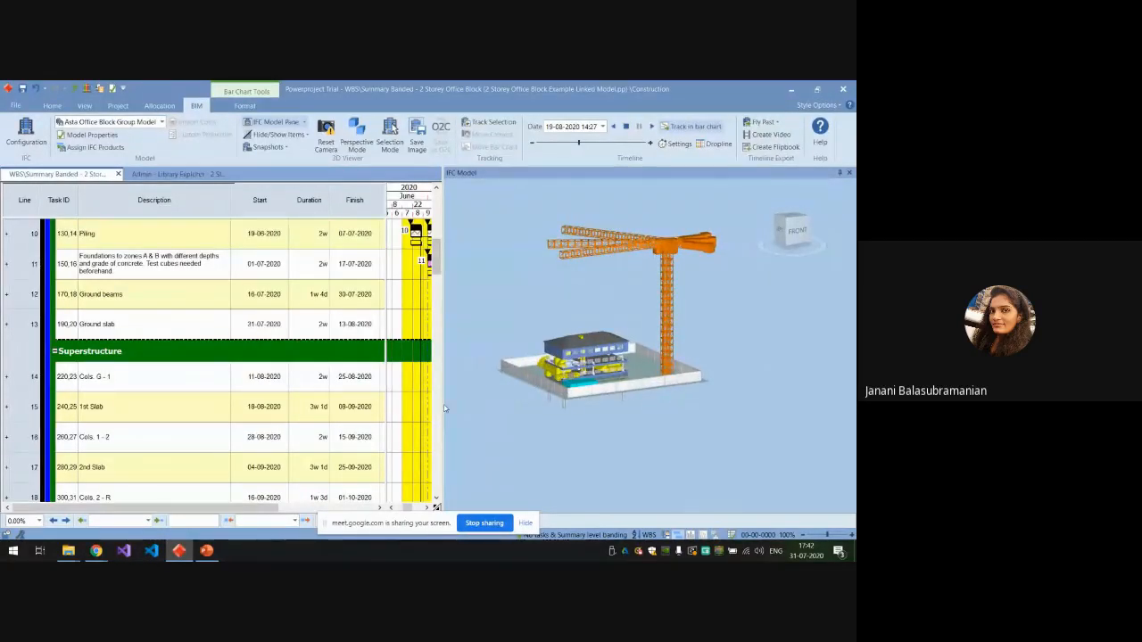
{"action": "left_click_drag", "start_coordinate": [445, 408], "coordinate": [502, 408]}
Select a section of the site fencing in the 3D model and create a task from it in the blank rows below Piling Driver.
{"action": "scroll", "coordinate": [256, 384], "scroll_direction": "down", "scroll_amount": 3}
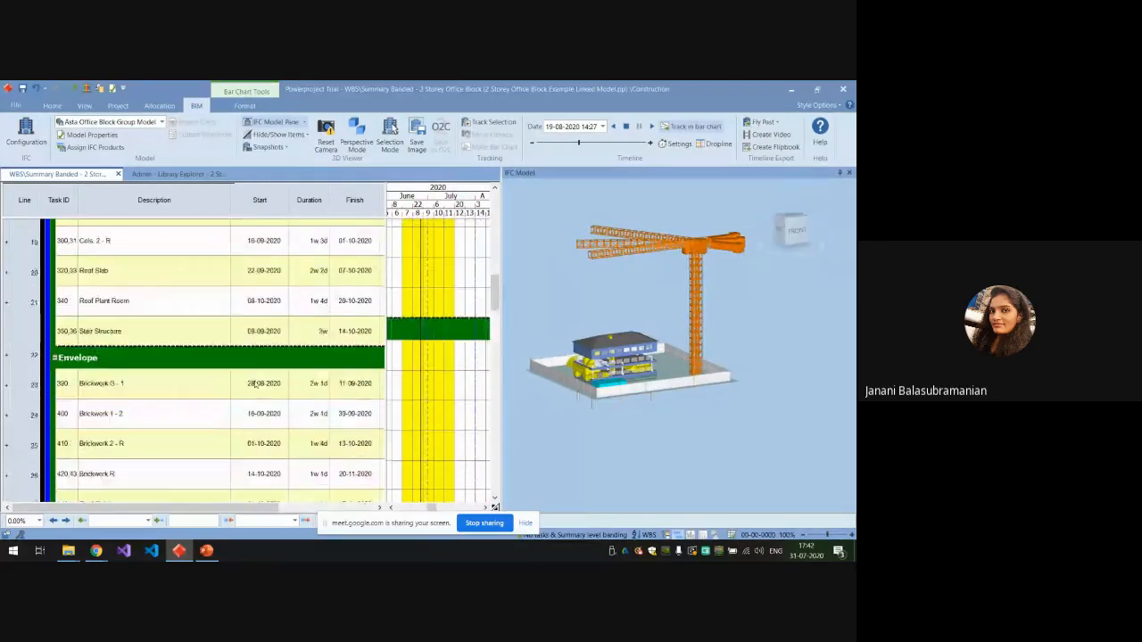
{"action": "scroll", "coordinate": [256, 384], "scroll_direction": "down", "scroll_amount": 8}
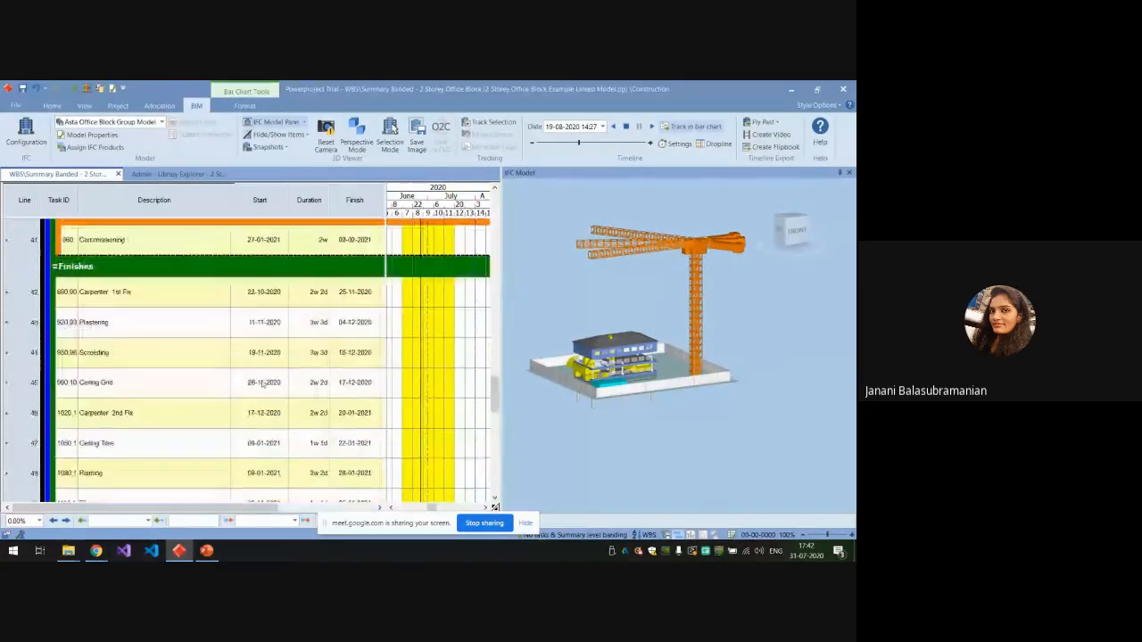
{"action": "scroll", "coordinate": [259, 382], "scroll_direction": "down", "scroll_amount": 6}
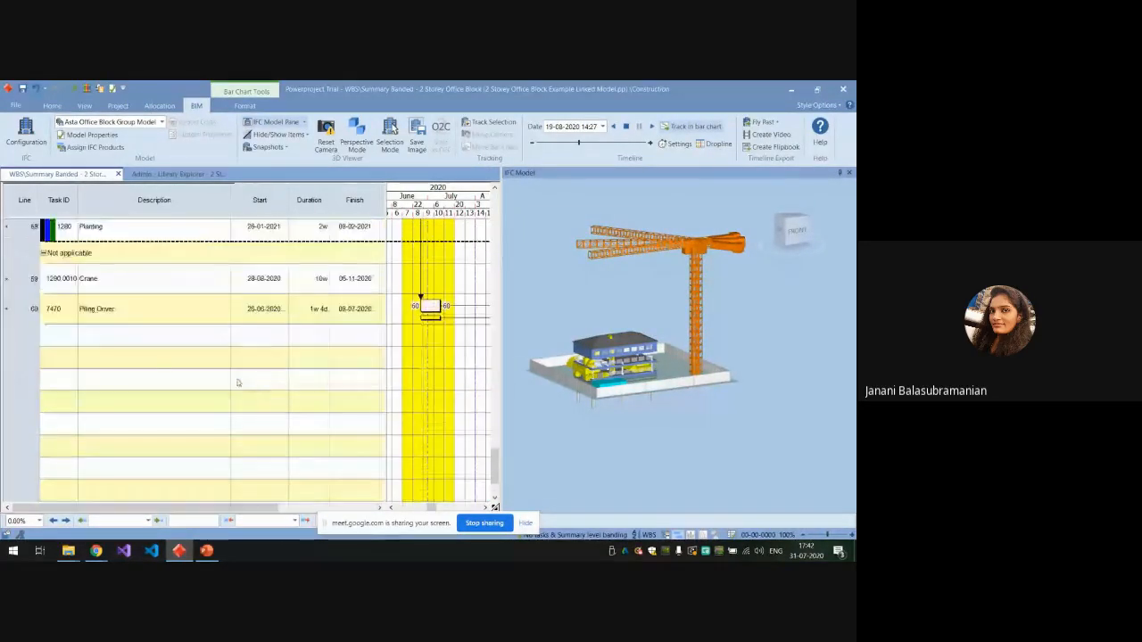
{"action": "left_click", "coordinate": [220, 363]}
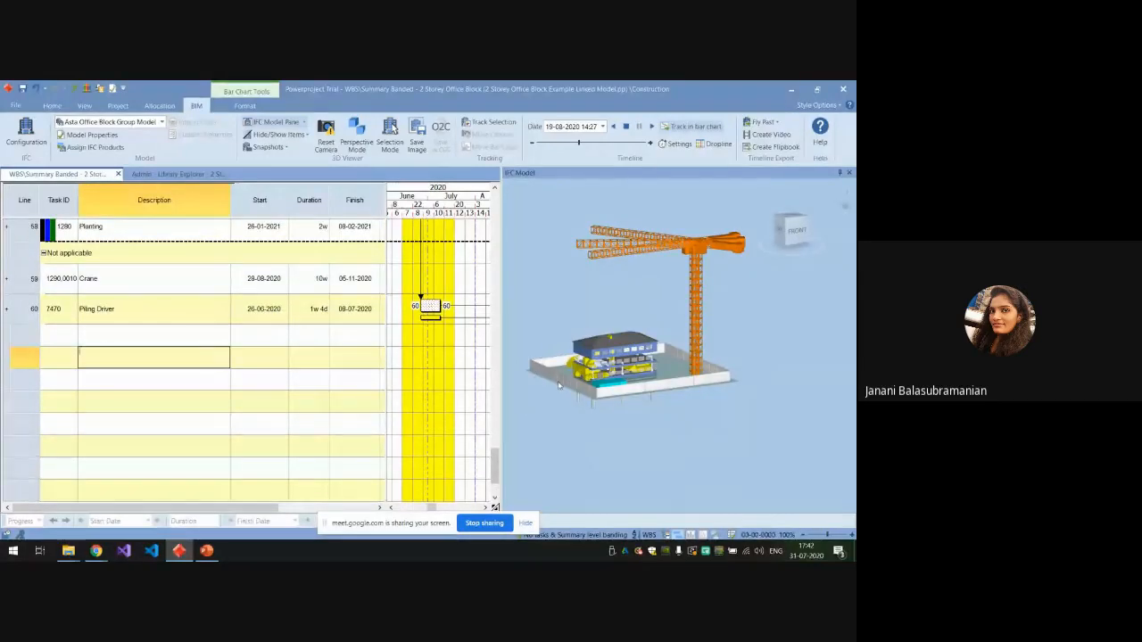
{"action": "scroll", "coordinate": [560, 385], "scroll_direction": "up", "scroll_amount": 5}
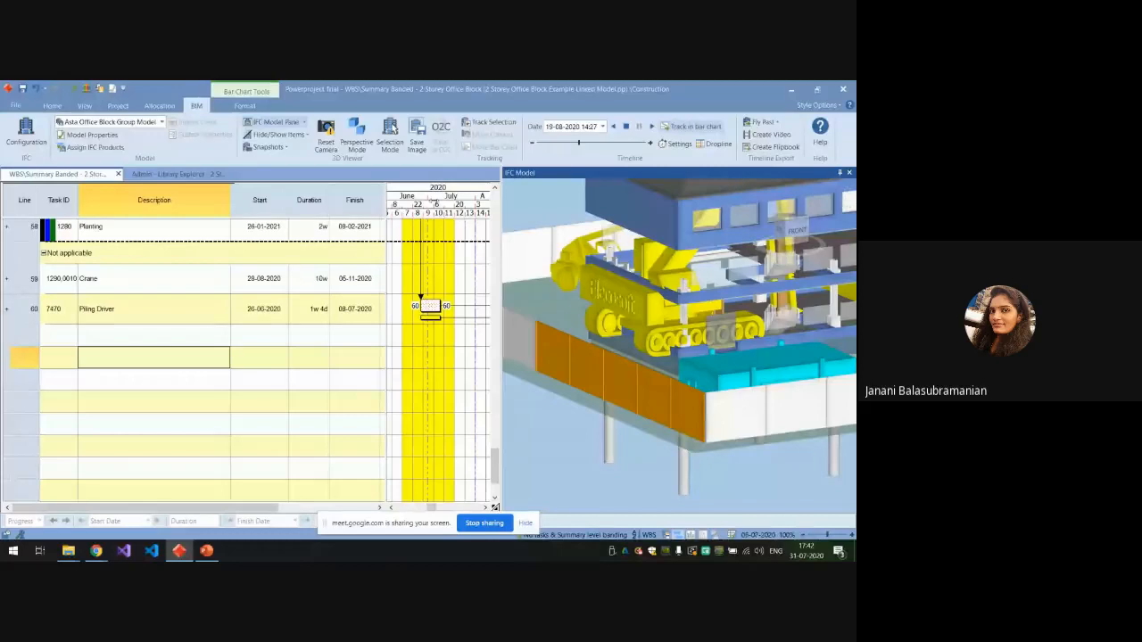
{"action": "left_click", "coordinate": [390, 140]}
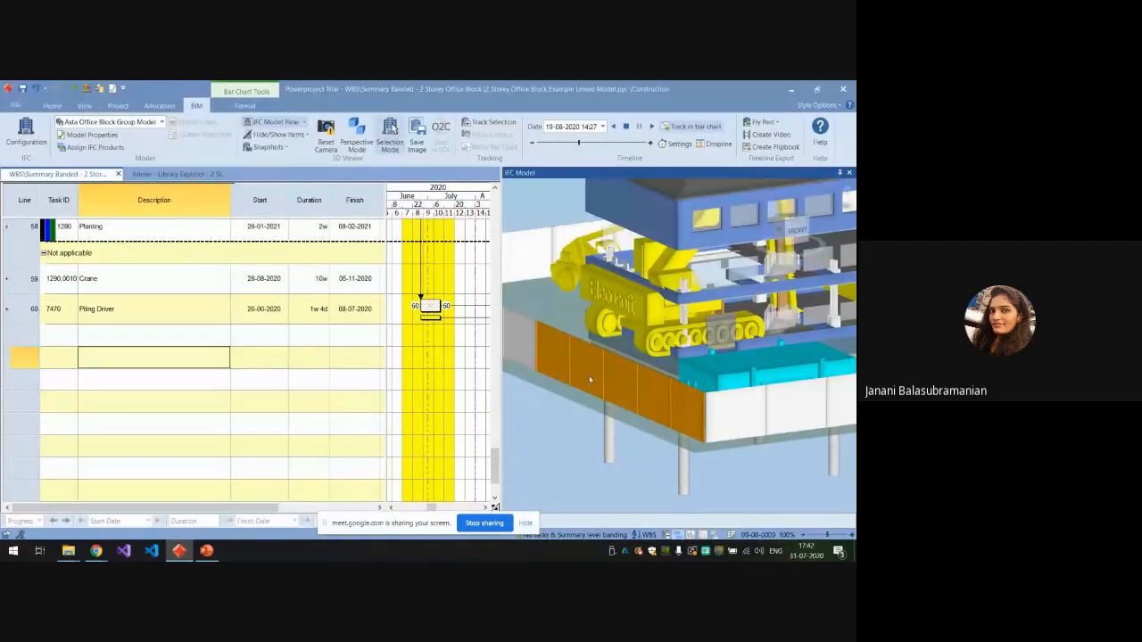
{"action": "left_click_drag", "start_coordinate": [580, 373], "coordinate": [437, 360]}
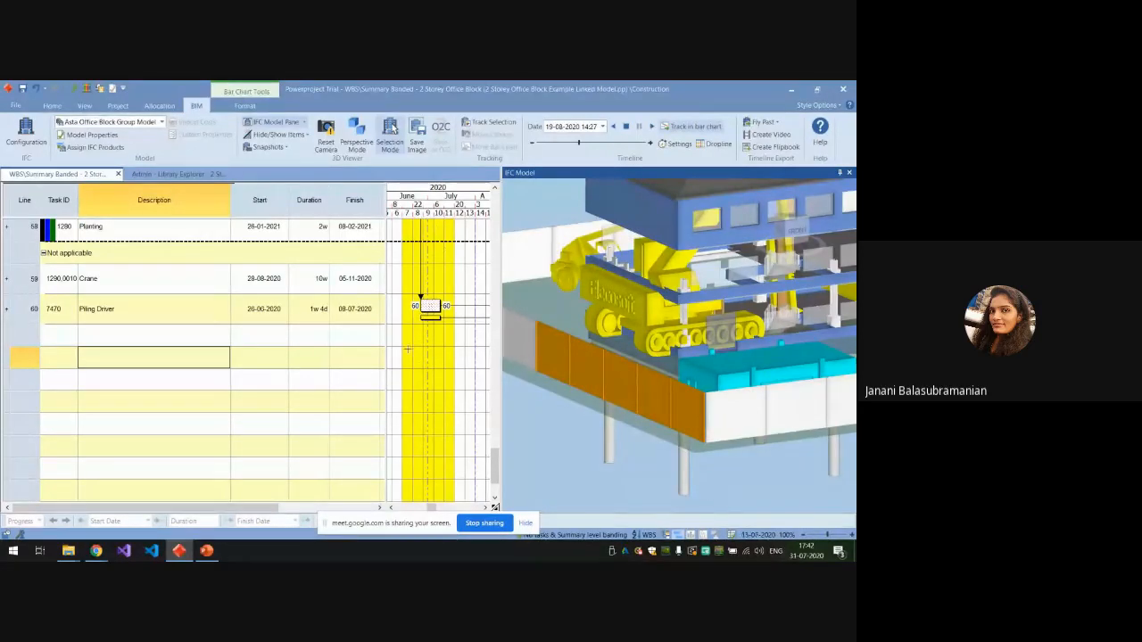
{"action": "left_click", "coordinate": [192, 357]}
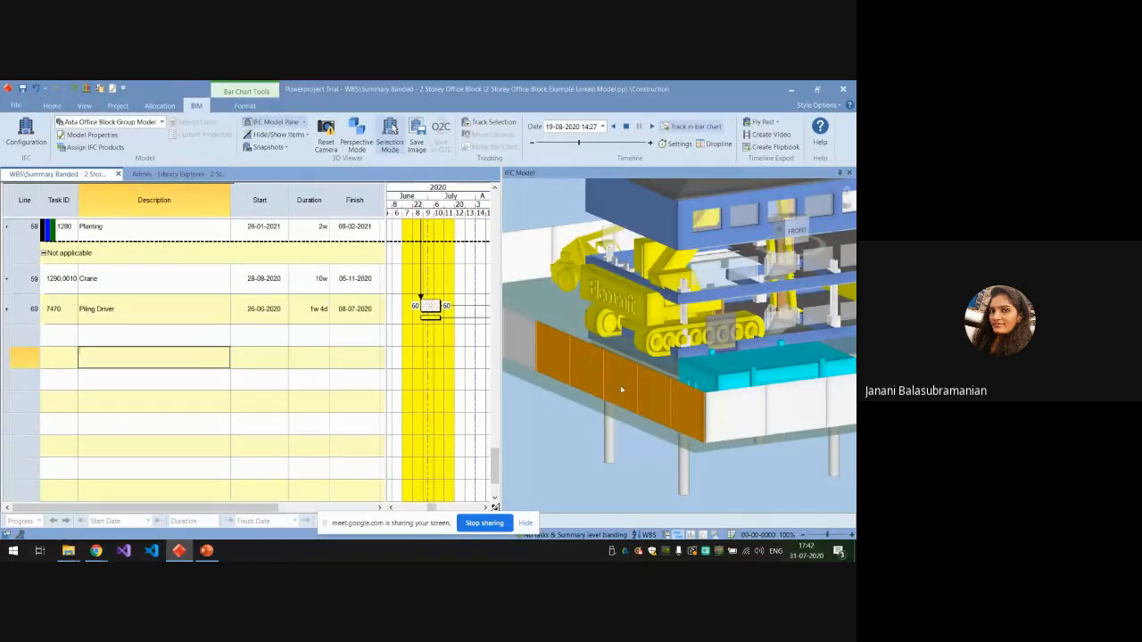
{"action": "left_click_drag", "start_coordinate": [622, 389], "coordinate": [572, 393]}
{"action": "mouse_move", "coordinate": [440, 388]}
{"action": "left_mouse_down"}
{"action": "mouse_move", "coordinate": [393, 380]}
{"action": "mouse_move", "coordinate": [440, 383]}
{"action": "left_mouse_up"}
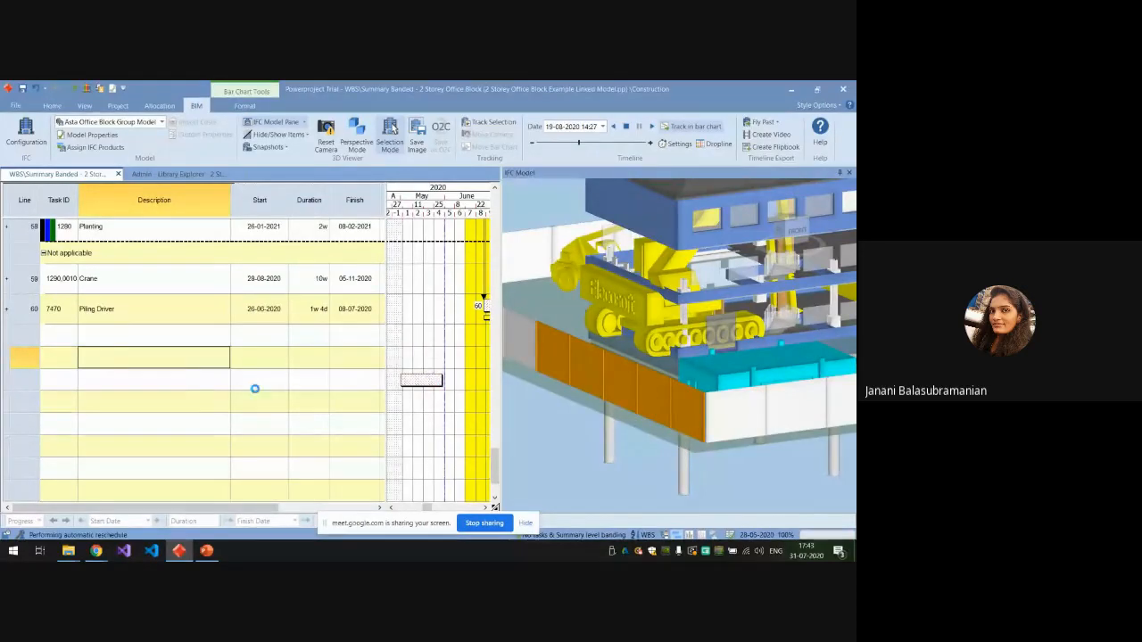
Name the new task below Piling Driver Wall, and delete that task from the bar chart.
{"action": "left_click", "coordinate": [173, 385]}
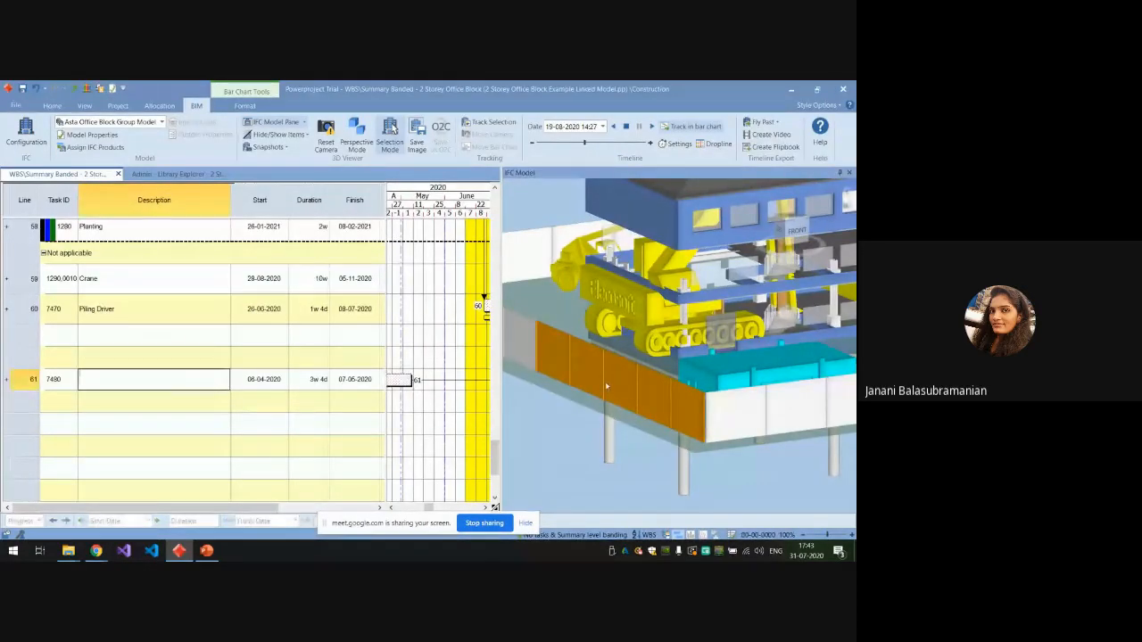
{"action": "type", "text": "Wall"}
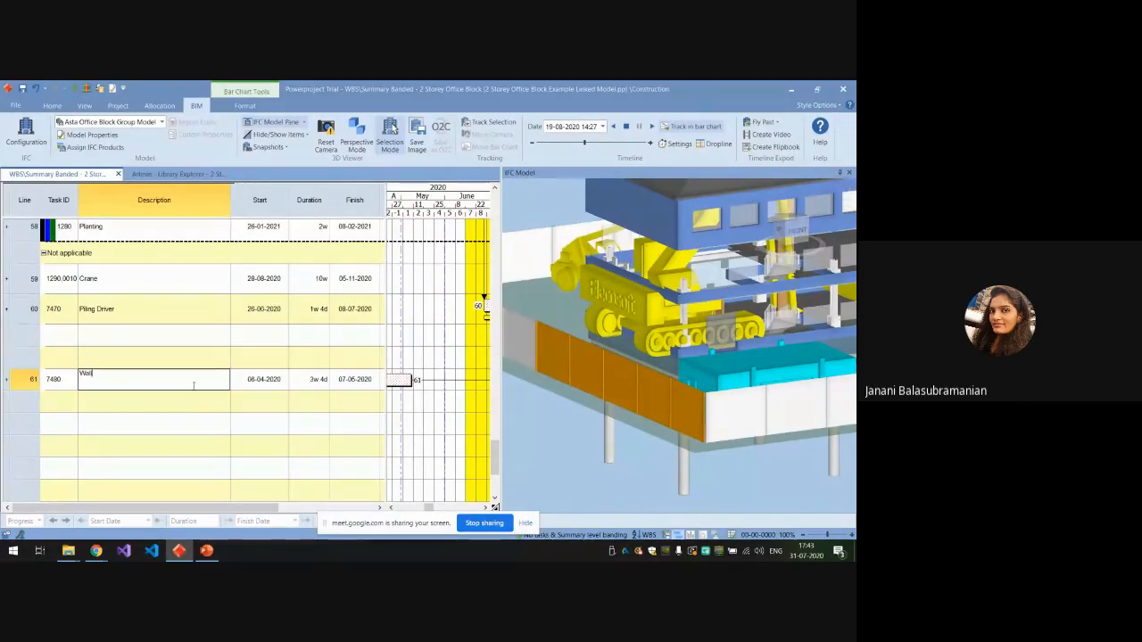
{"action": "left_click", "coordinate": [197, 404]}
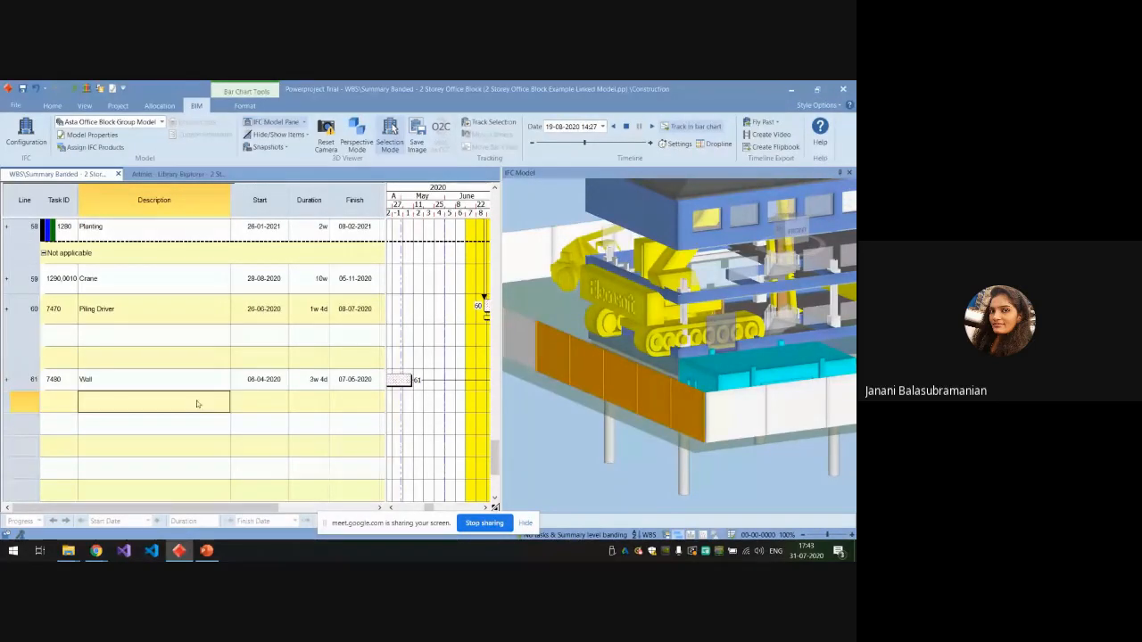
{"action": "left_click", "coordinate": [31, 379]}
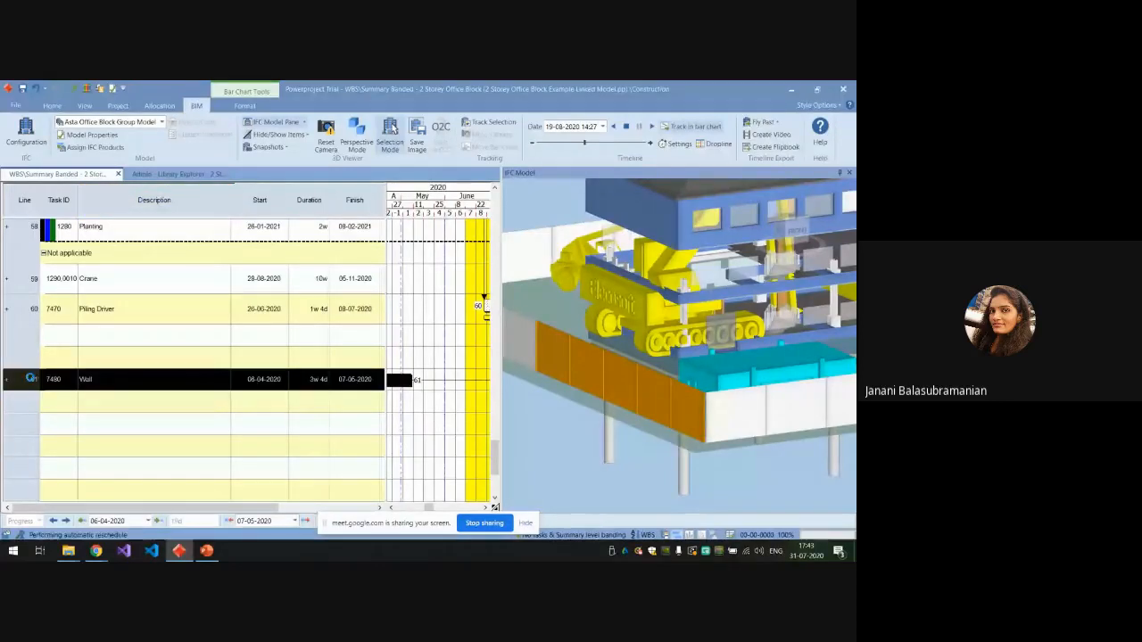
{"action": "key", "text": "Delete"}
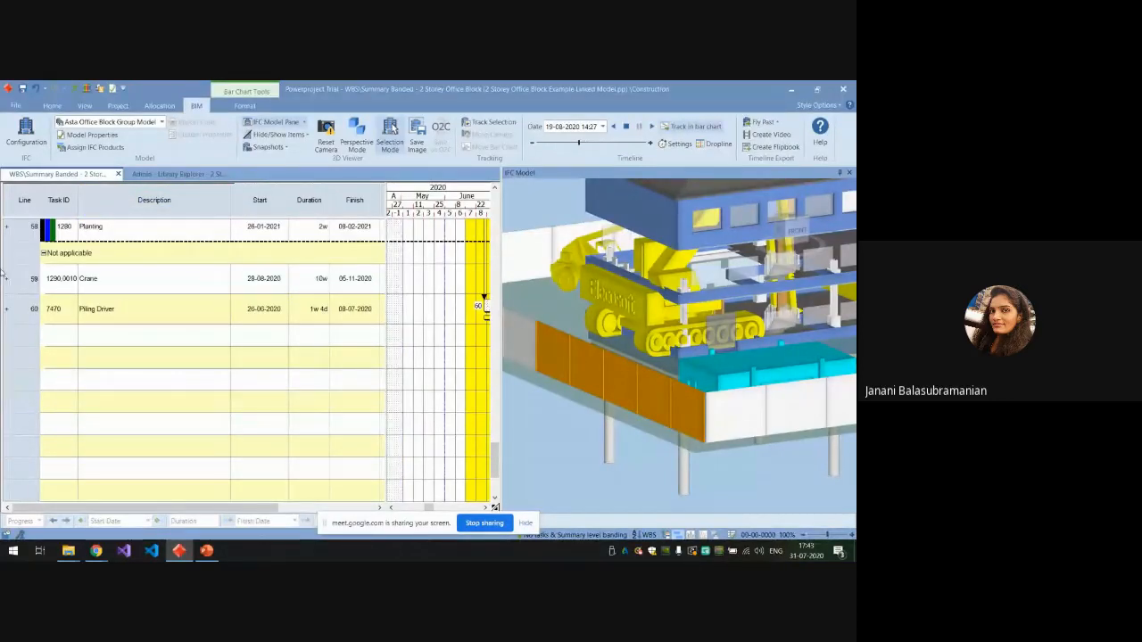
Reveal the project tree and expand the Foundation and G - 1 searches under IFC Products, selecting Brickwork G - 1.
{"action": "left_click_drag", "start_coordinate": [2, 275], "coordinate": [190, 309]}
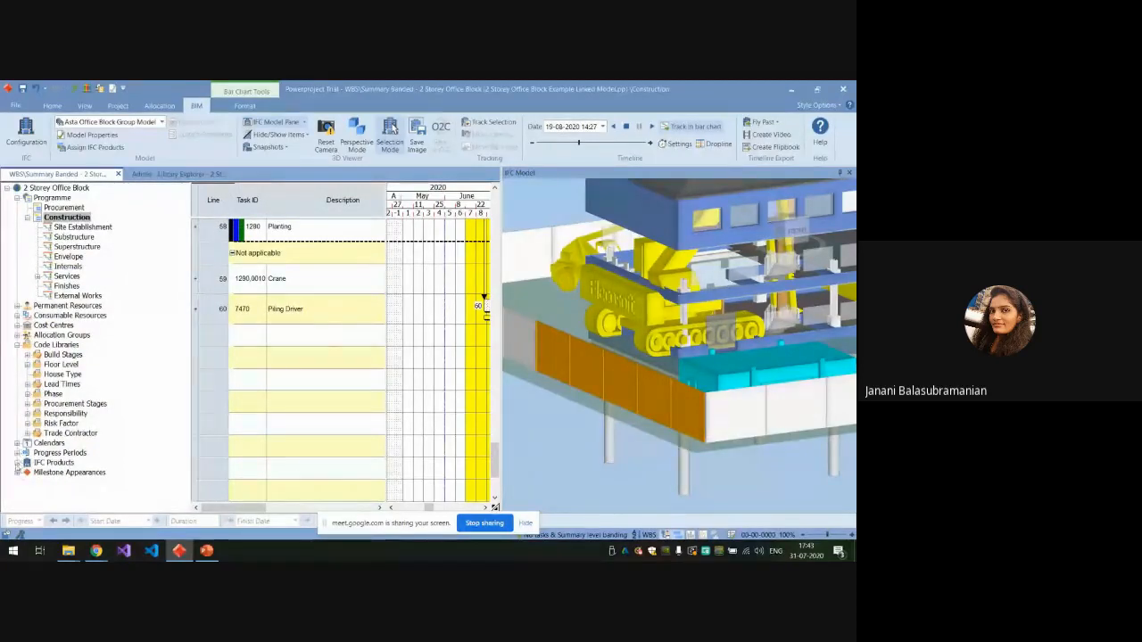
{"action": "left_click", "coordinate": [17, 462]}
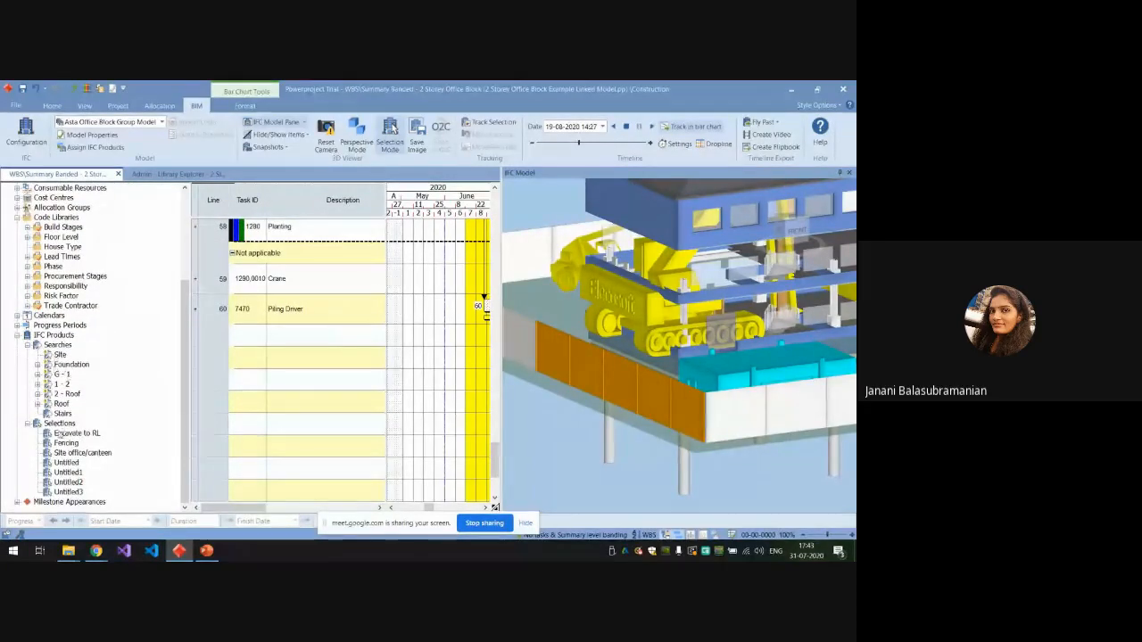
{"action": "left_click", "coordinate": [38, 366]}
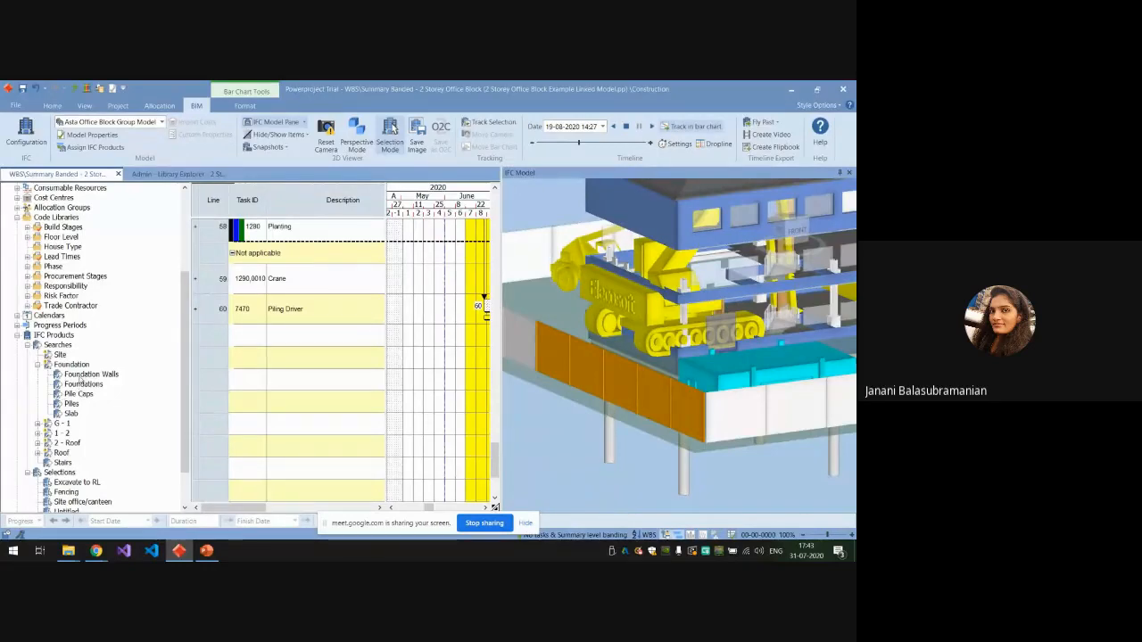
{"action": "left_click", "coordinate": [37, 424]}
{"action": "scroll", "coordinate": [85, 401], "scroll_direction": "down", "scroll_amount": 3}
{"action": "left_click", "coordinate": [88, 374]}
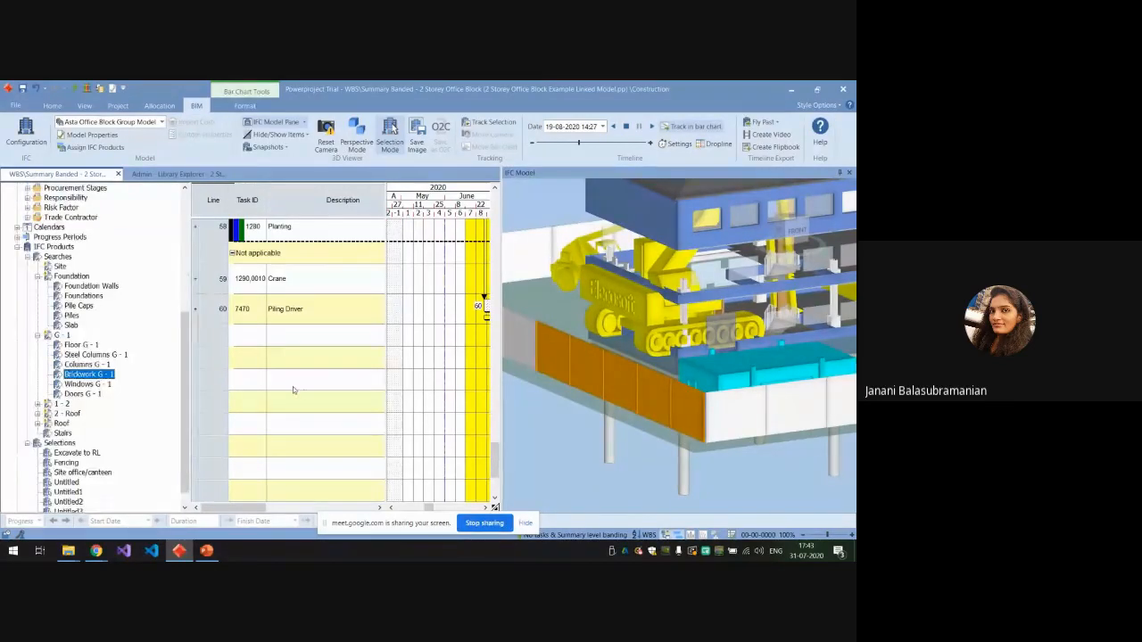
Clear the fencing selection and show the Foundation Walls search of the IFC Products in the 3D viewer.
{"action": "scroll", "coordinate": [293, 390], "scroll_direction": "up", "scroll_amount": 2}
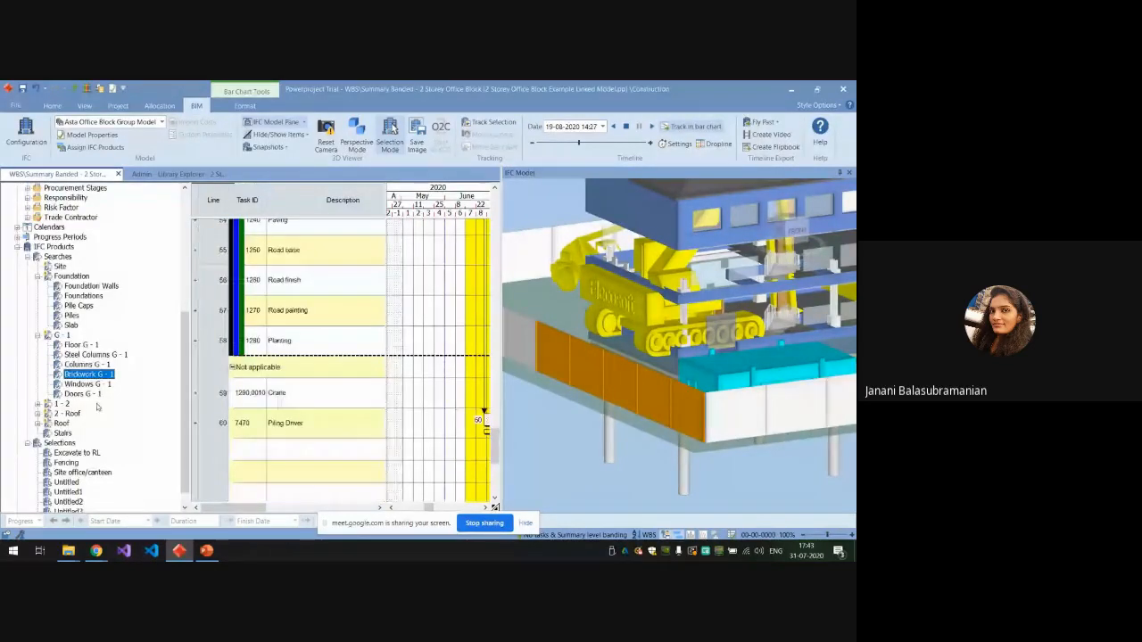
{"action": "left_click", "coordinate": [75, 286]}
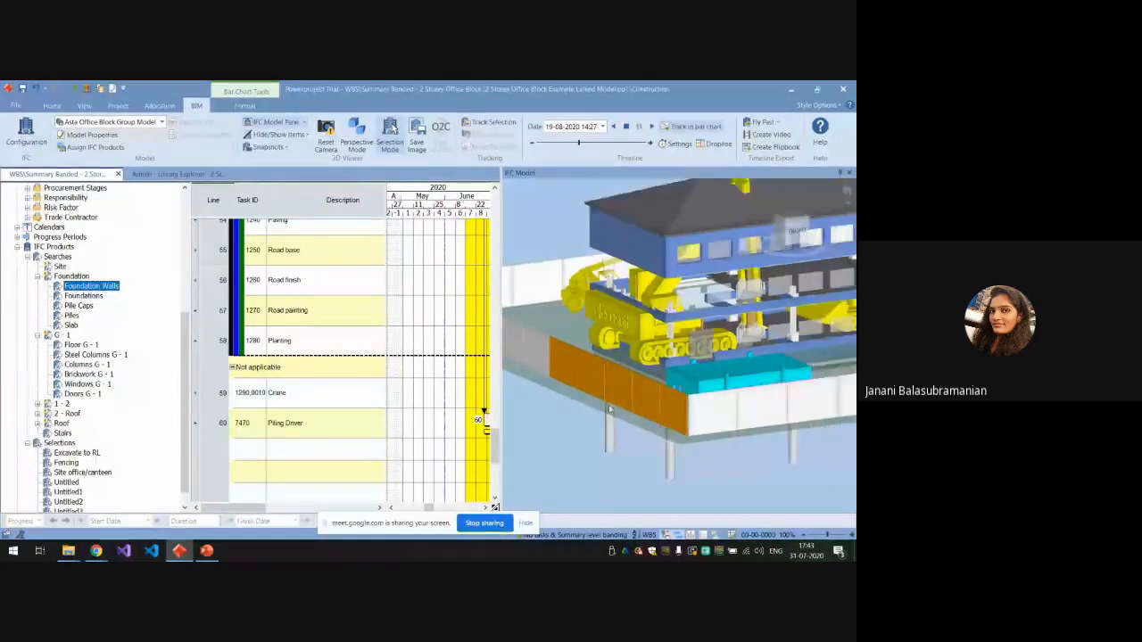
{"action": "scroll", "coordinate": [609, 410], "scroll_direction": "down", "scroll_amount": 5}
{"action": "left_click", "coordinate": [571, 458]}
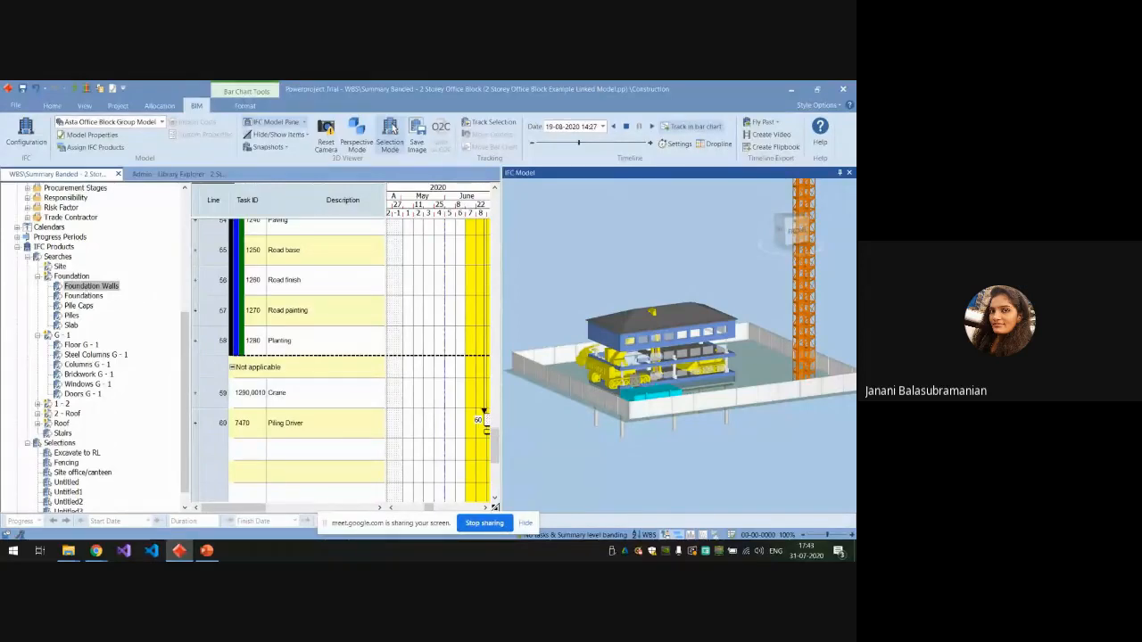
{"action": "right_click", "coordinate": [89, 286]}
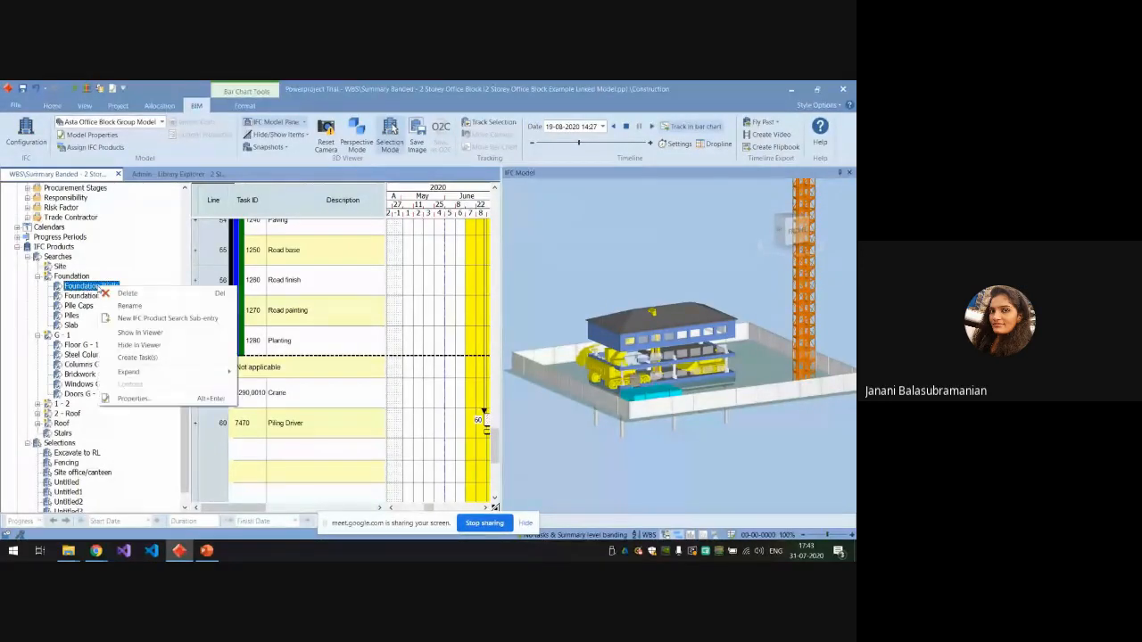
{"action": "left_click", "coordinate": [140, 333]}
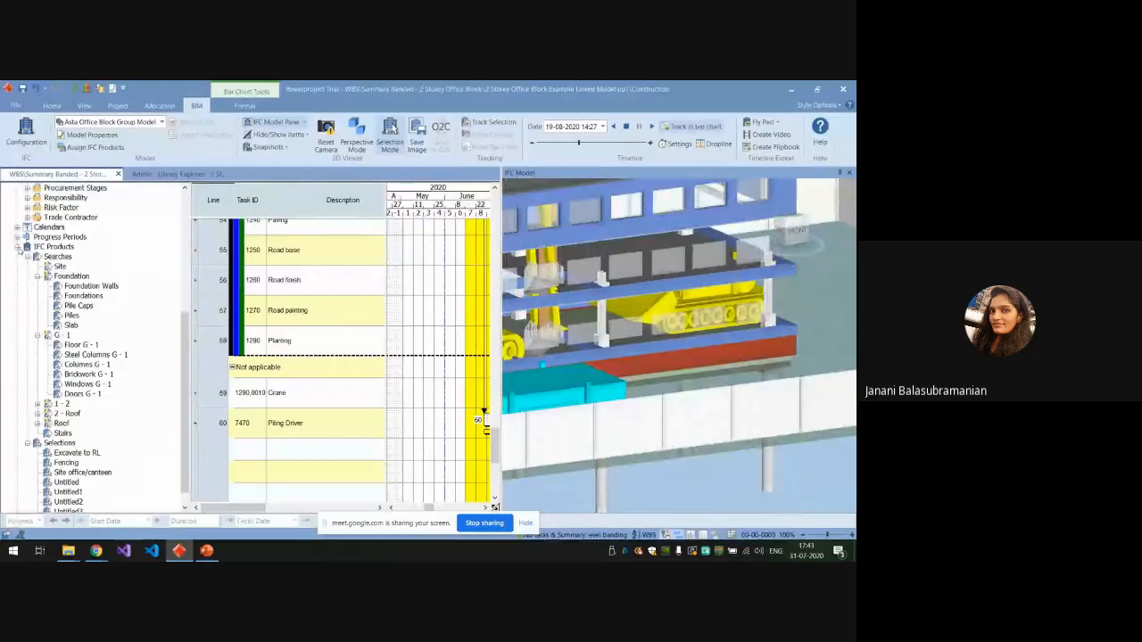
Collapse and reopen the IFC Products branch of the project tree, and widen the bar chart area beside the 3D model.
{"action": "left_click", "coordinate": [18, 247]}
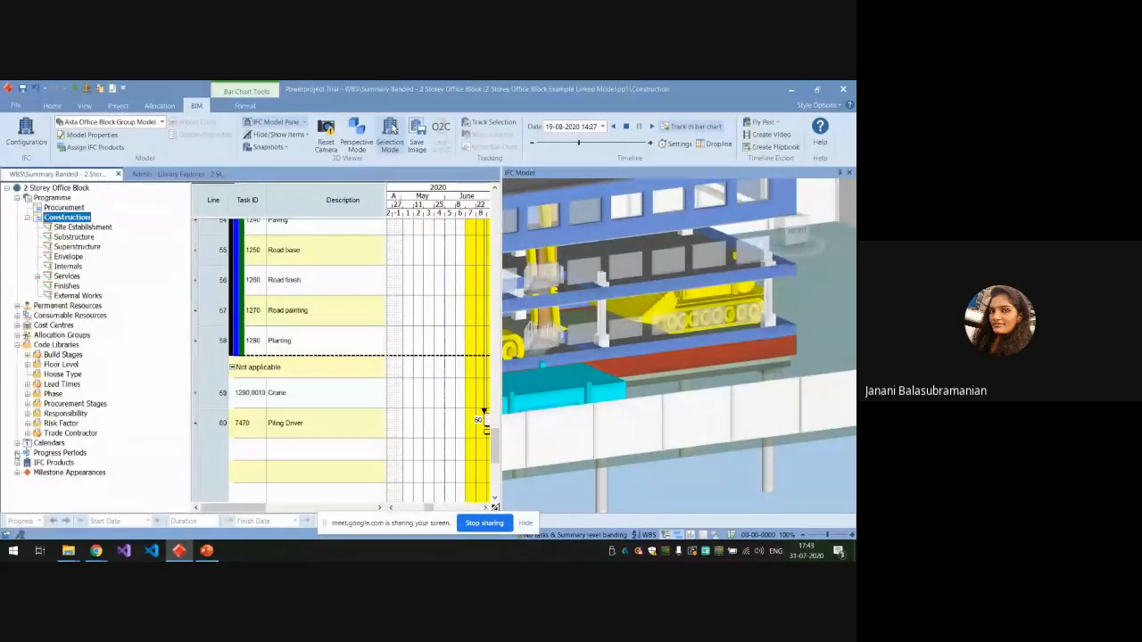
{"action": "left_click", "coordinate": [17, 462]}
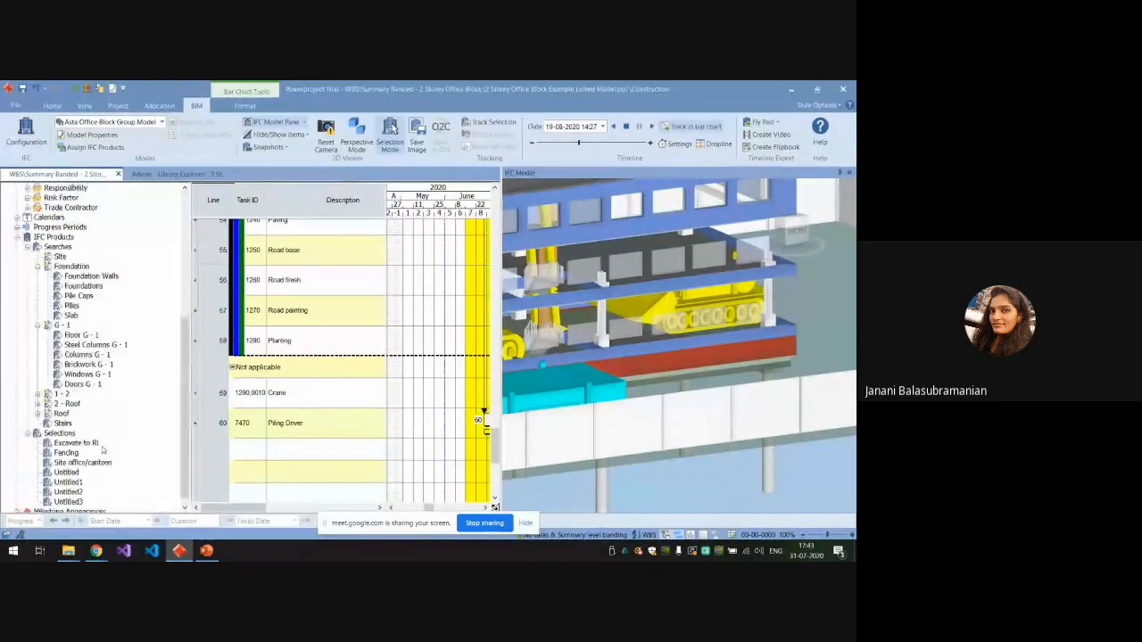
{"action": "left_click_drag", "start_coordinate": [505, 410], "coordinate": [589, 411]}
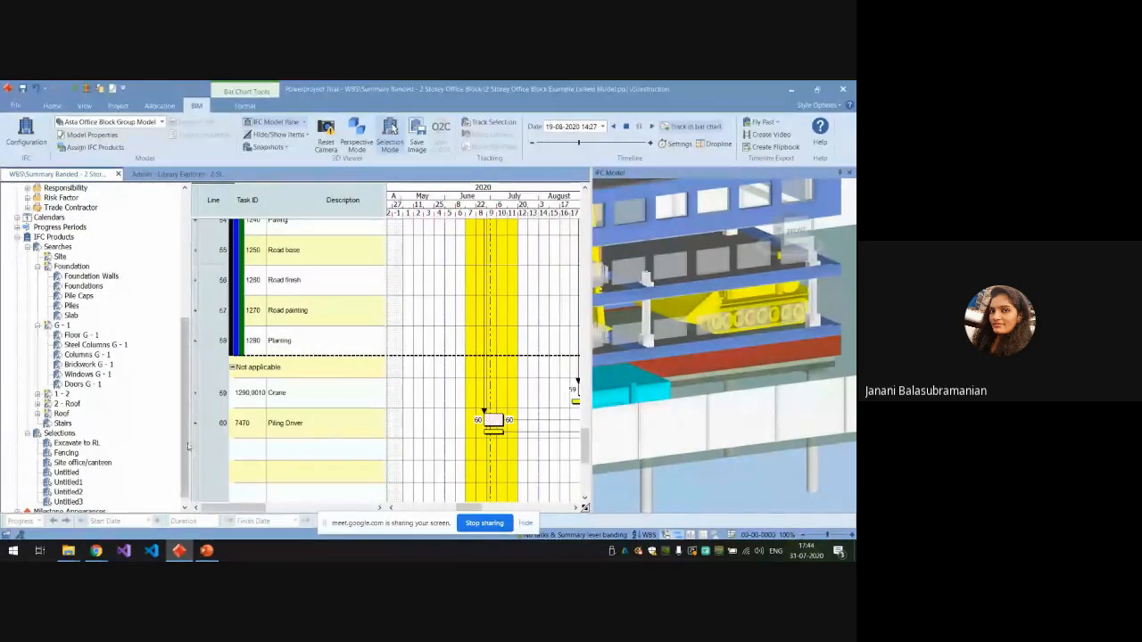
{"action": "scroll", "coordinate": [162, 319], "scroll_direction": "up", "scroll_amount": 8}
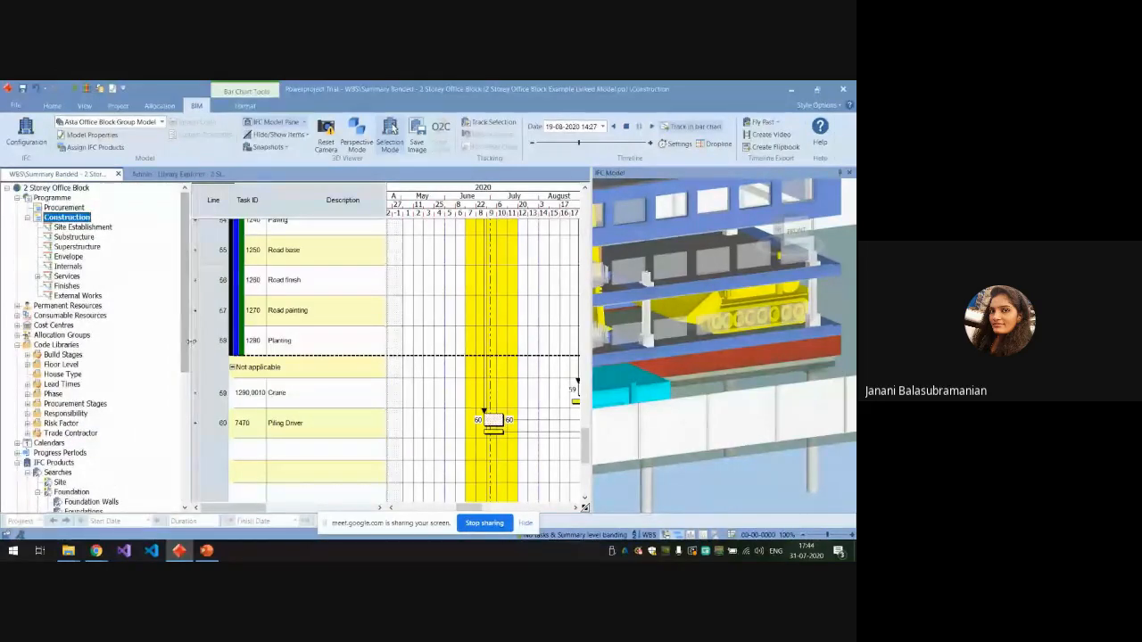
{"action": "left_click_drag", "start_coordinate": [189, 344], "coordinate": [150, 344]}
Switch to the PowerPoint presentation, show the Progress updation slide as a slide show and exit it.
{"action": "left_click", "coordinate": [208, 553]}
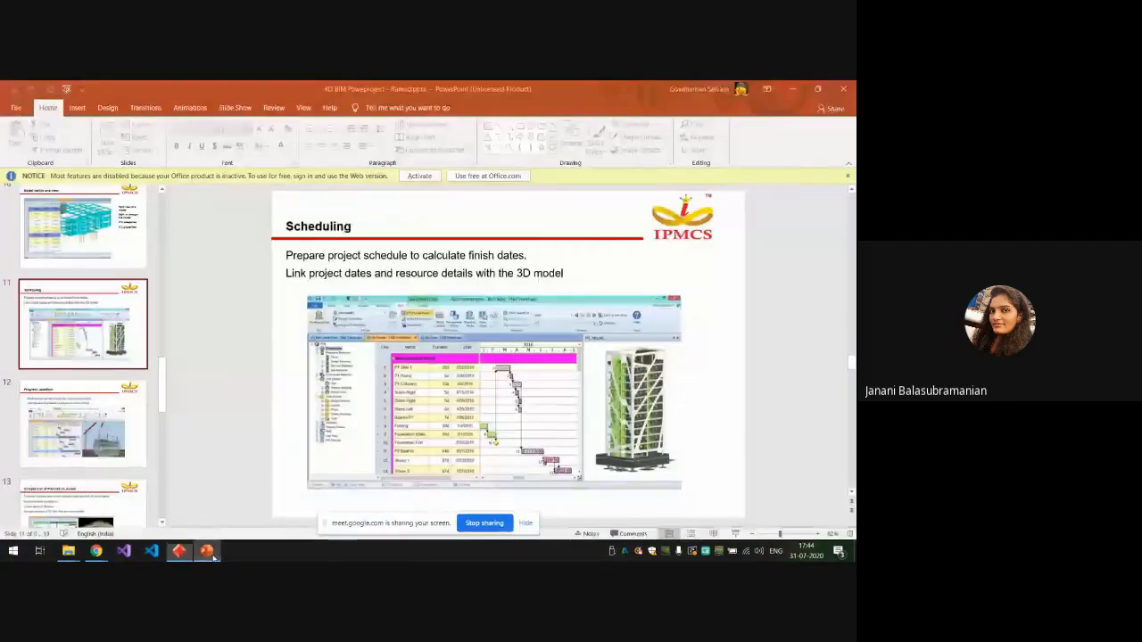
{"action": "left_click", "coordinate": [44, 421]}
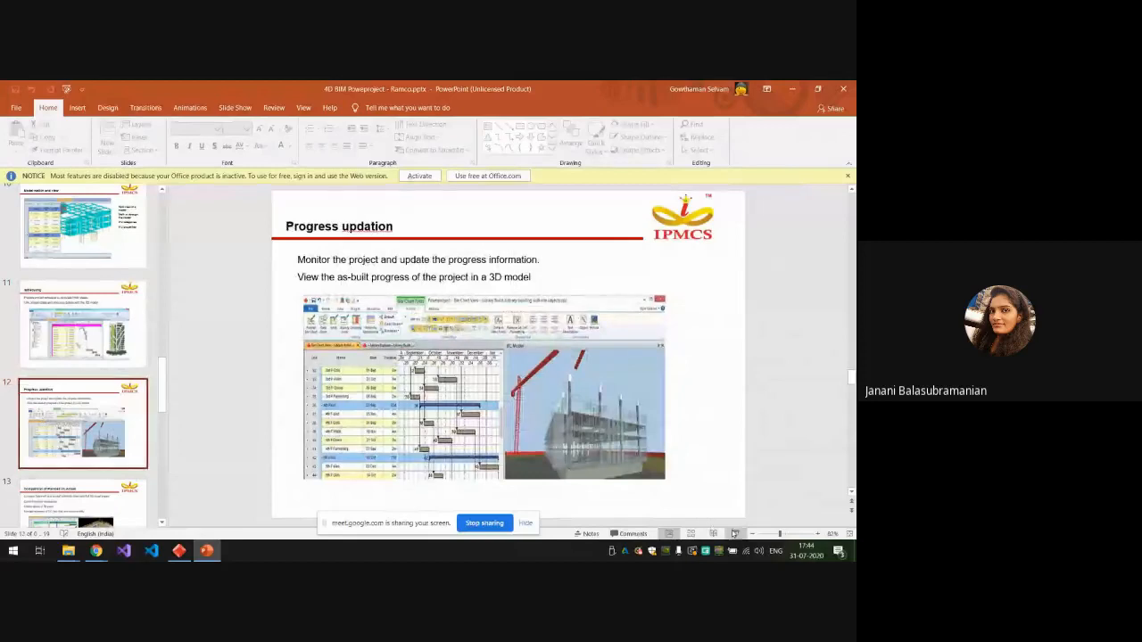
{"action": "key", "text": "shift+F5"}
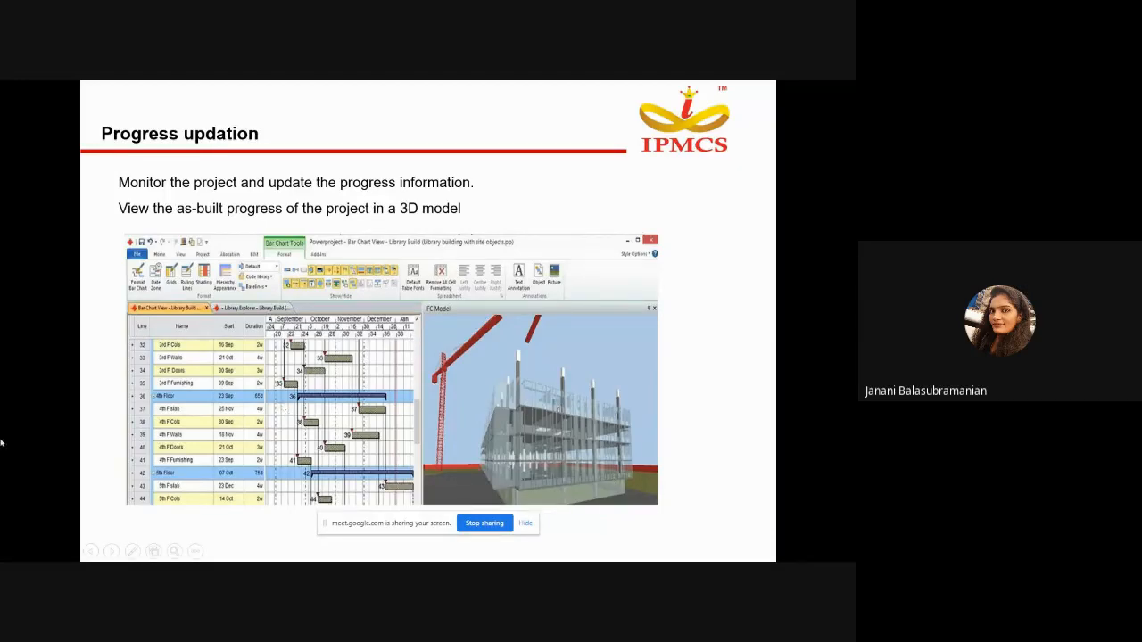
{"action": "key", "text": "Escape"}
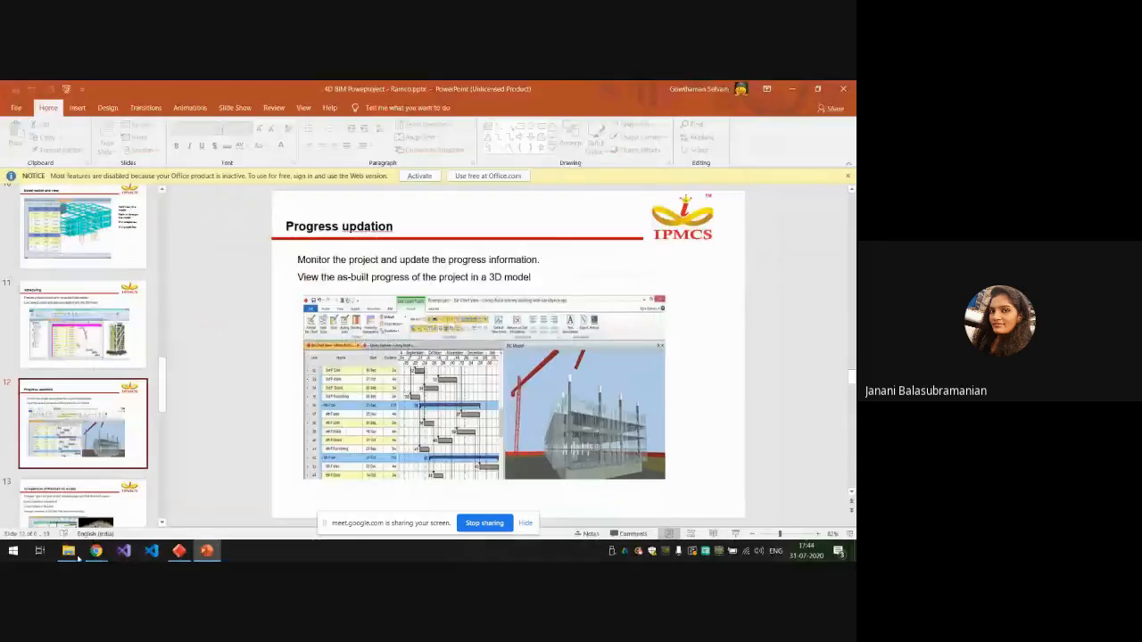
Switch back to Powerproject, collapse the project tree and widen the task table to show the Original start and Original finish columns.
{"action": "left_click", "coordinate": [185, 552]}
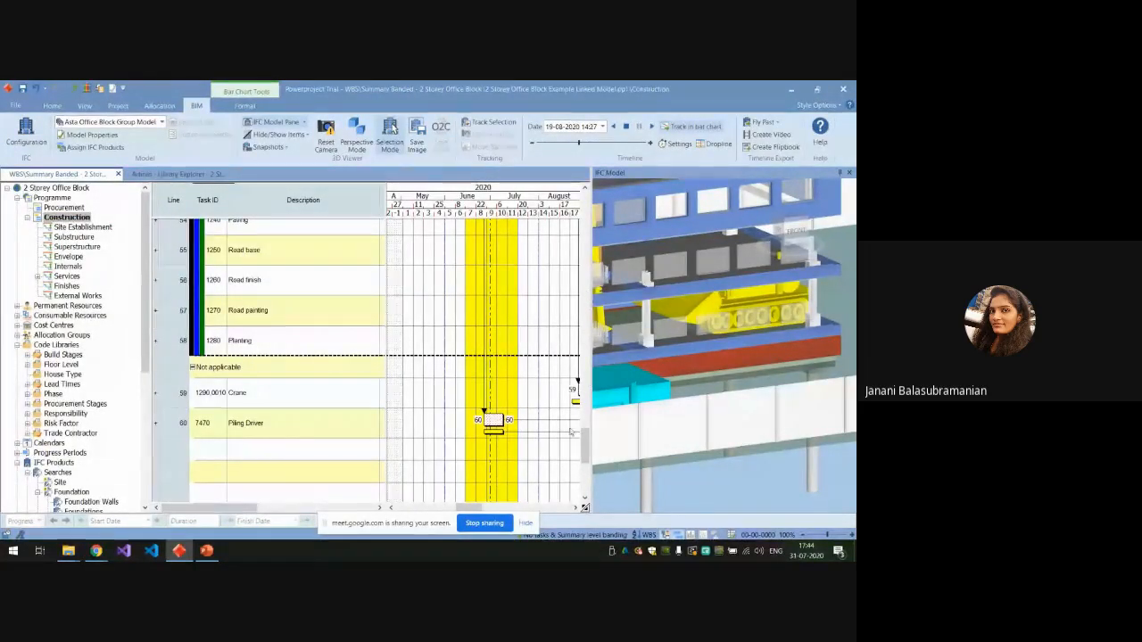
{"action": "scroll", "coordinate": [350, 410], "scroll_direction": "up", "scroll_amount": 10}
{"action": "scroll", "coordinate": [350, 410], "scroll_direction": "up", "scroll_amount": 3}
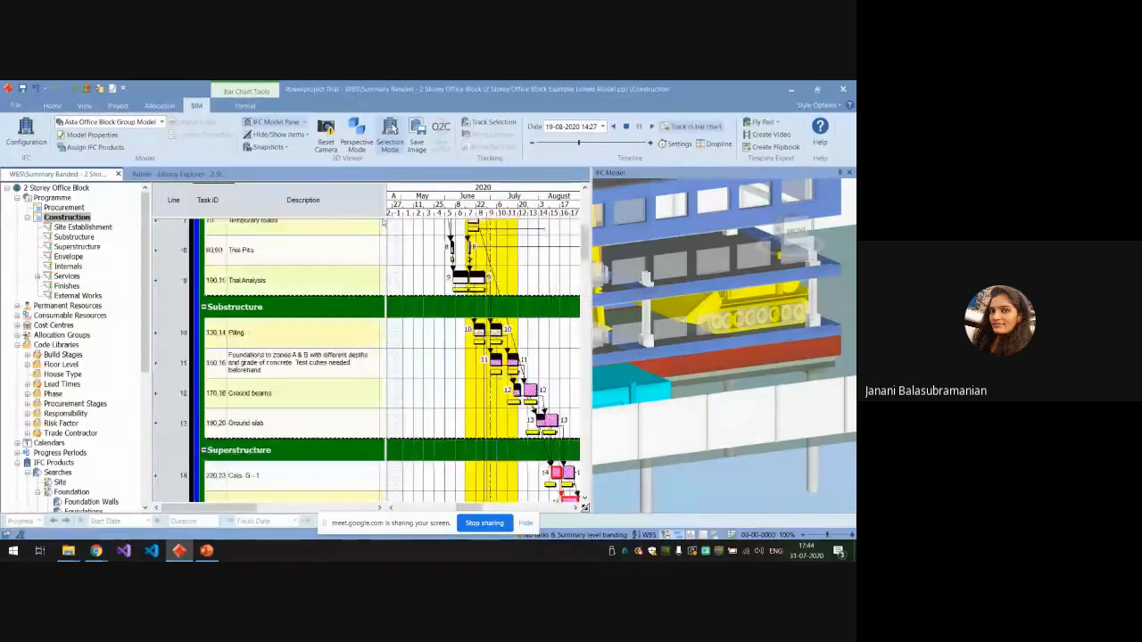
{"action": "left_click_drag", "start_coordinate": [386, 215], "coordinate": [513, 228]}
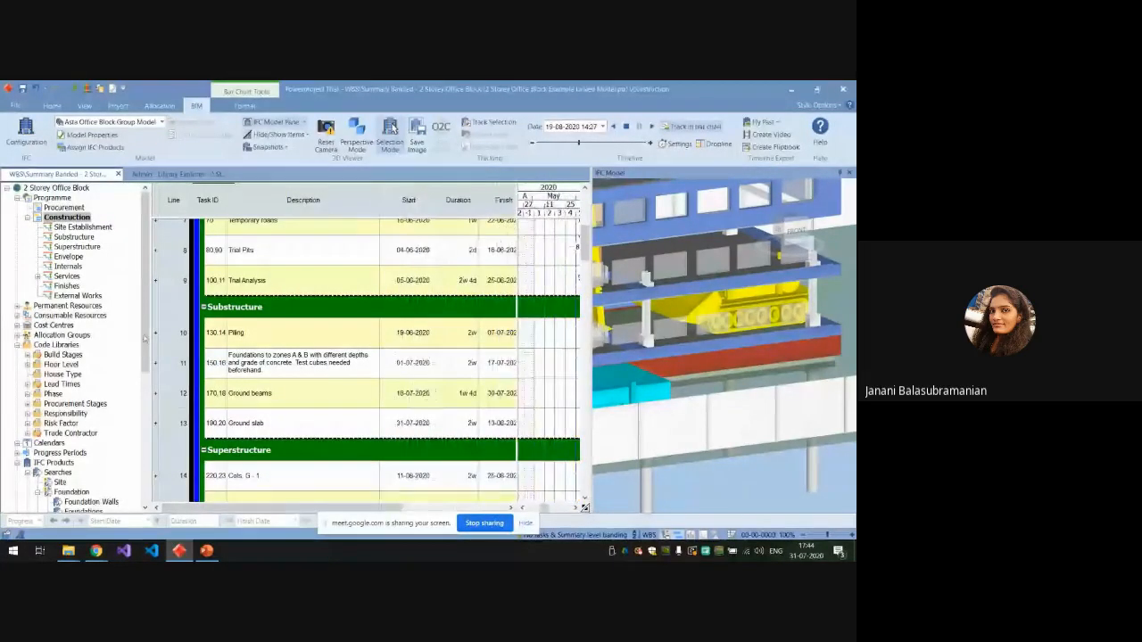
{"action": "left_click_drag", "start_coordinate": [148, 335], "coordinate": [15, 334]}
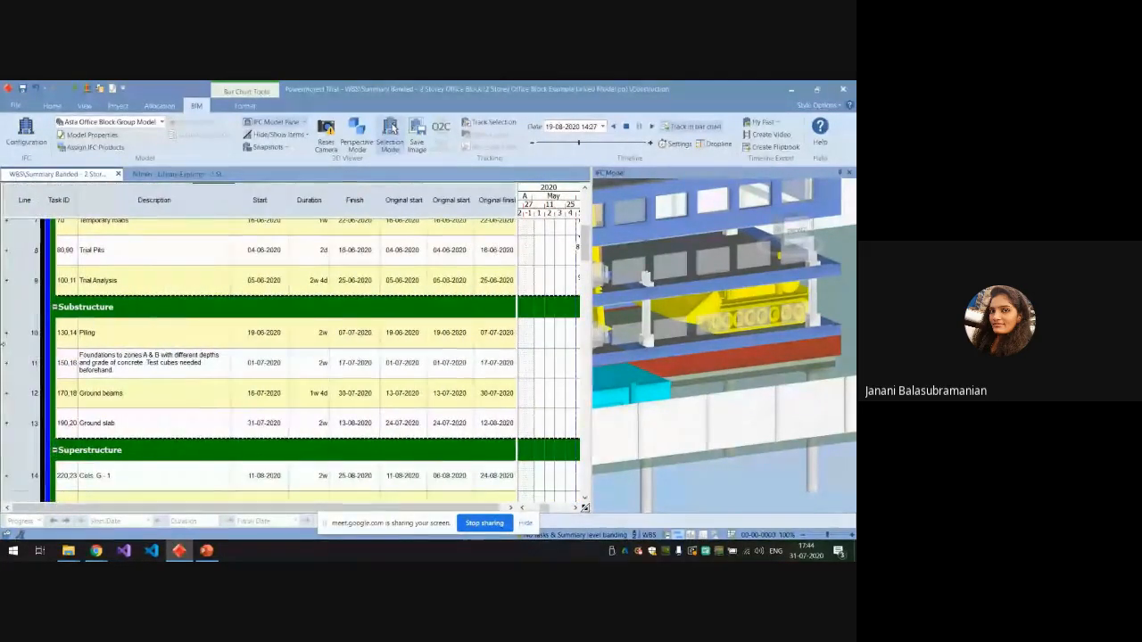
{"action": "scroll", "coordinate": [329, 306], "scroll_direction": "up", "scroll_amount": 3}
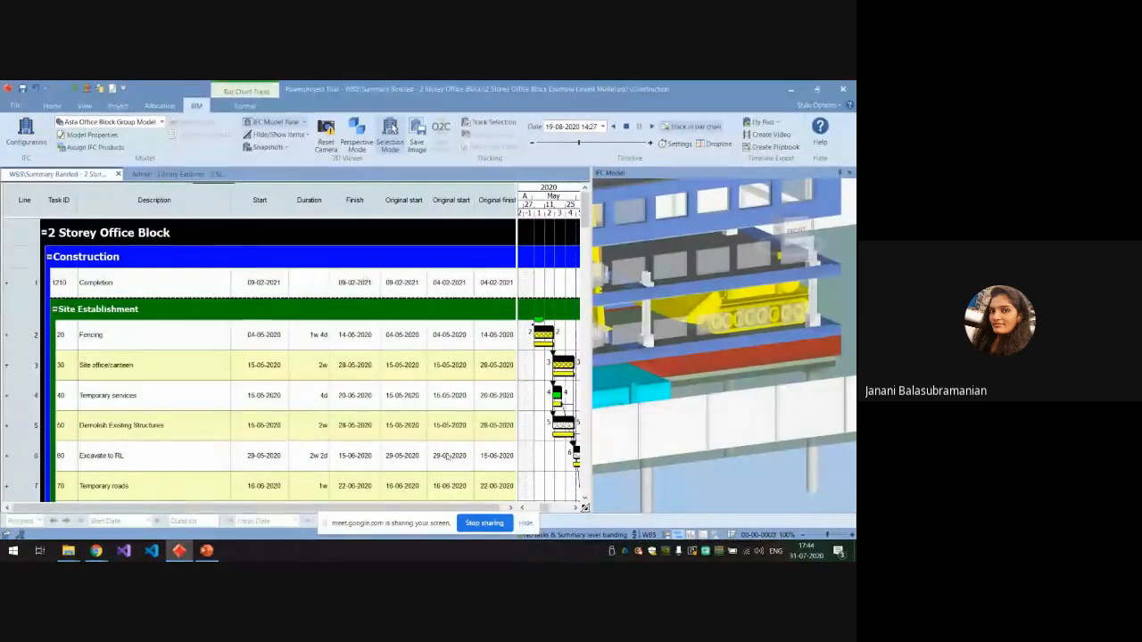
{"action": "left_click_drag", "start_coordinate": [476, 507], "coordinate": [496, 508]}
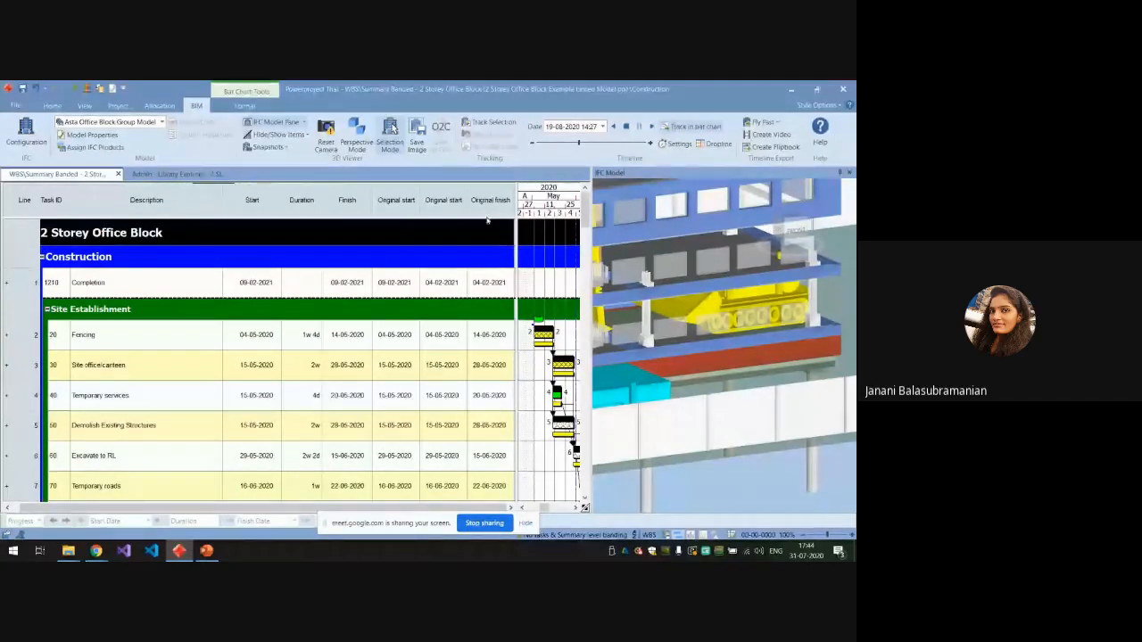
Narrow the task table to widen the bar chart and review the progress bars from Site Establishment to Superstructure.
{"action": "left_click_drag", "start_coordinate": [517, 225], "coordinate": [312, 238]}
{"action": "scroll", "coordinate": [395, 412], "scroll_direction": "down", "scroll_amount": 2}
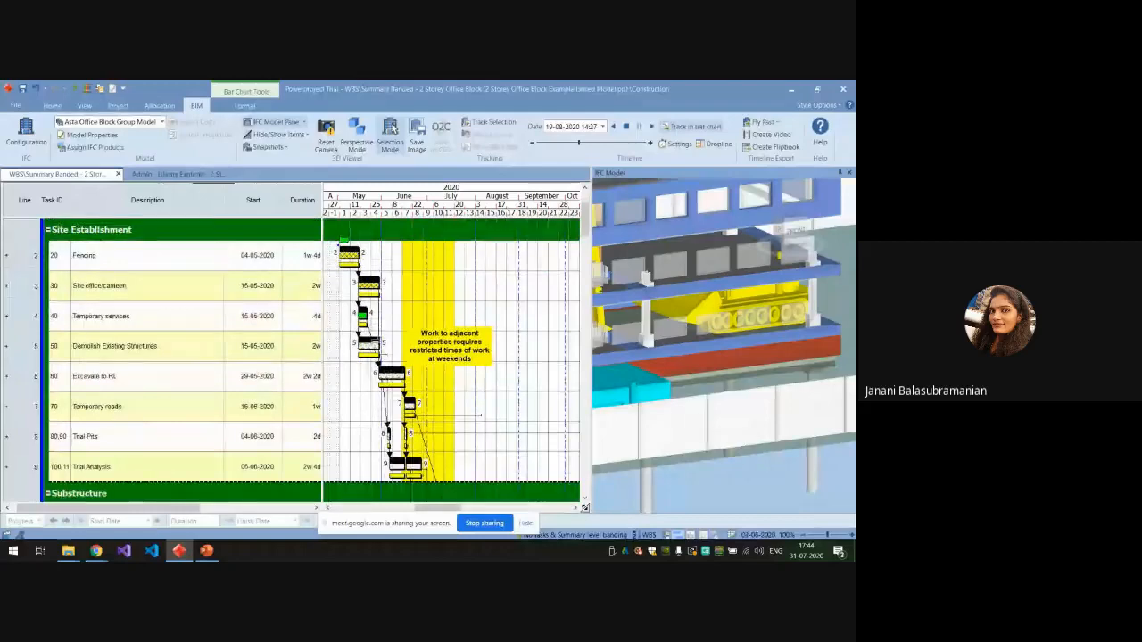
{"action": "scroll", "coordinate": [395, 411], "scroll_direction": "down", "scroll_amount": 1}
{"action": "scroll", "coordinate": [395, 412], "scroll_direction": "down", "scroll_amount": 4}
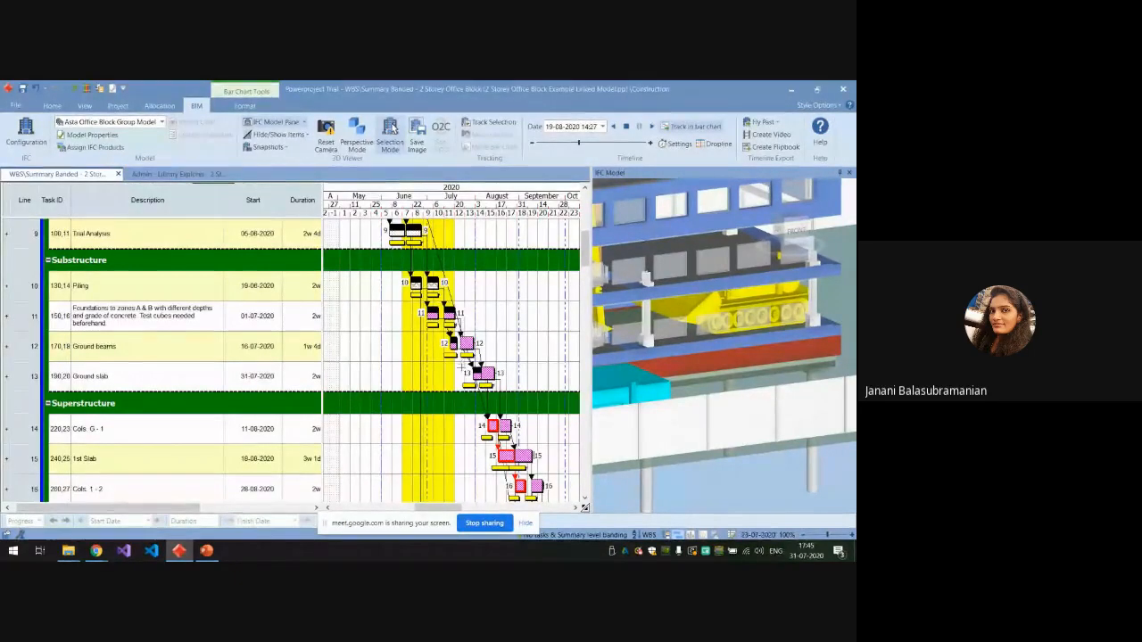
{"action": "scroll", "coordinate": [450, 389], "scroll_direction": "down", "scroll_amount": 2}
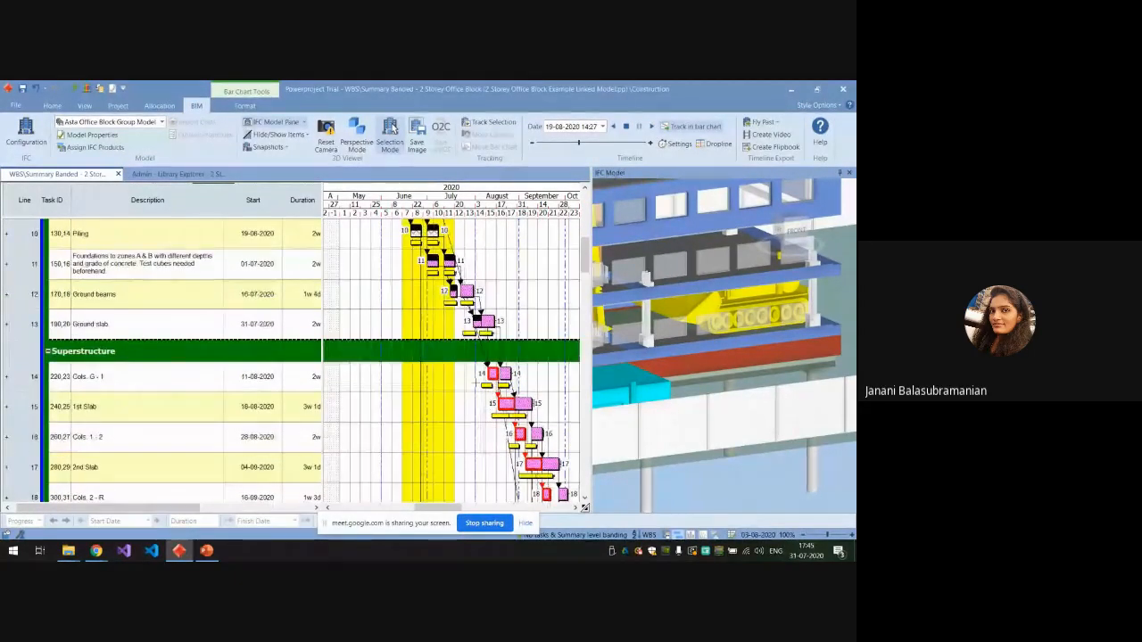
{"action": "scroll", "coordinate": [451, 388], "scroll_direction": "up", "scroll_amount": 8}
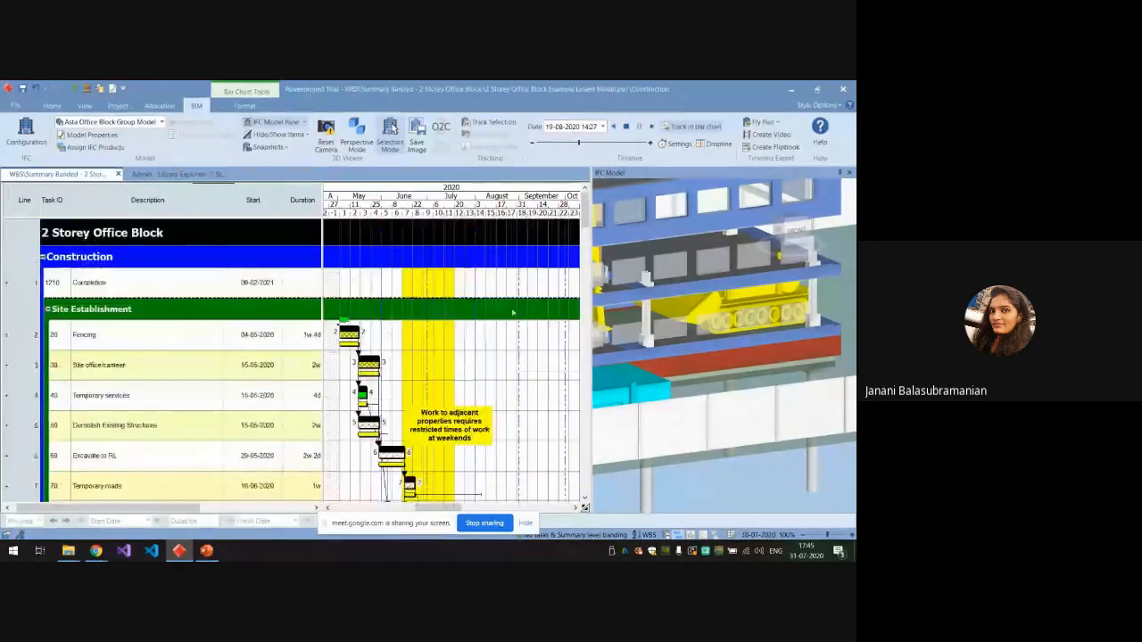
Widen the 3D model pane, show only the completed items and inspect the as-built site.
{"action": "left_click_drag", "start_coordinate": [589, 308], "coordinate": [475, 321]}
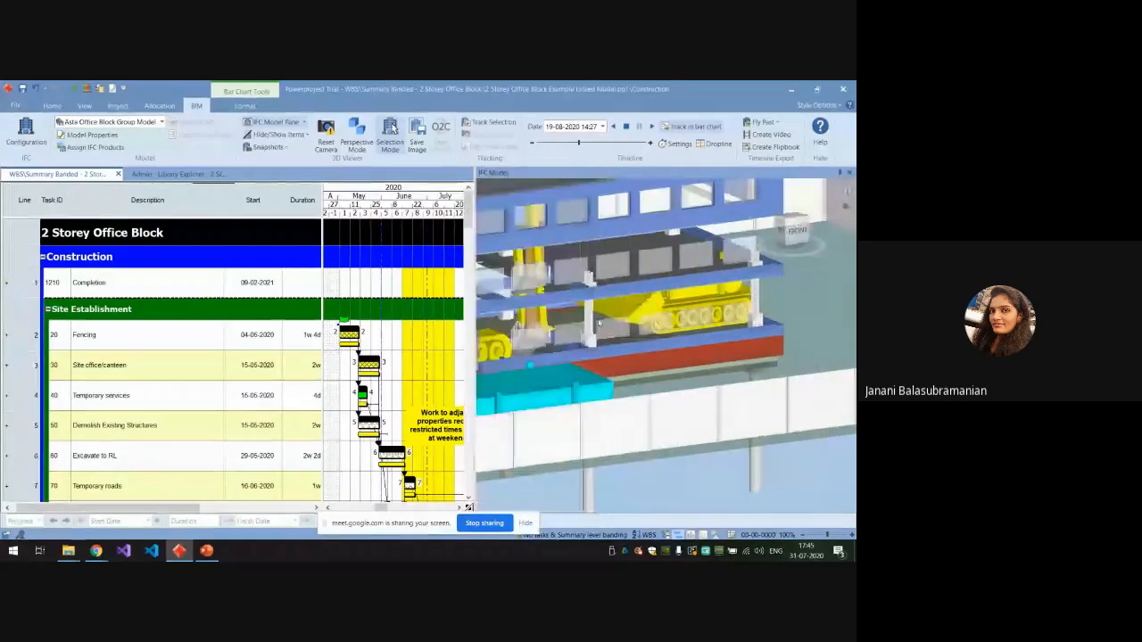
{"action": "scroll", "coordinate": [644, 314], "scroll_direction": "down", "scroll_amount": 5}
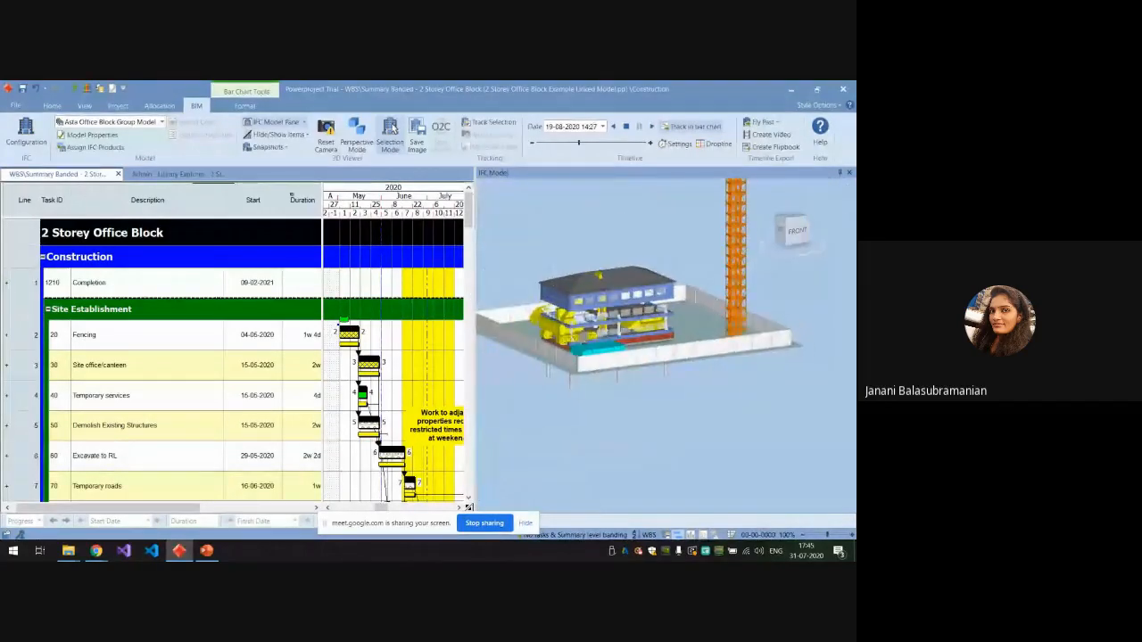
{"action": "left_click", "coordinate": [307, 135]}
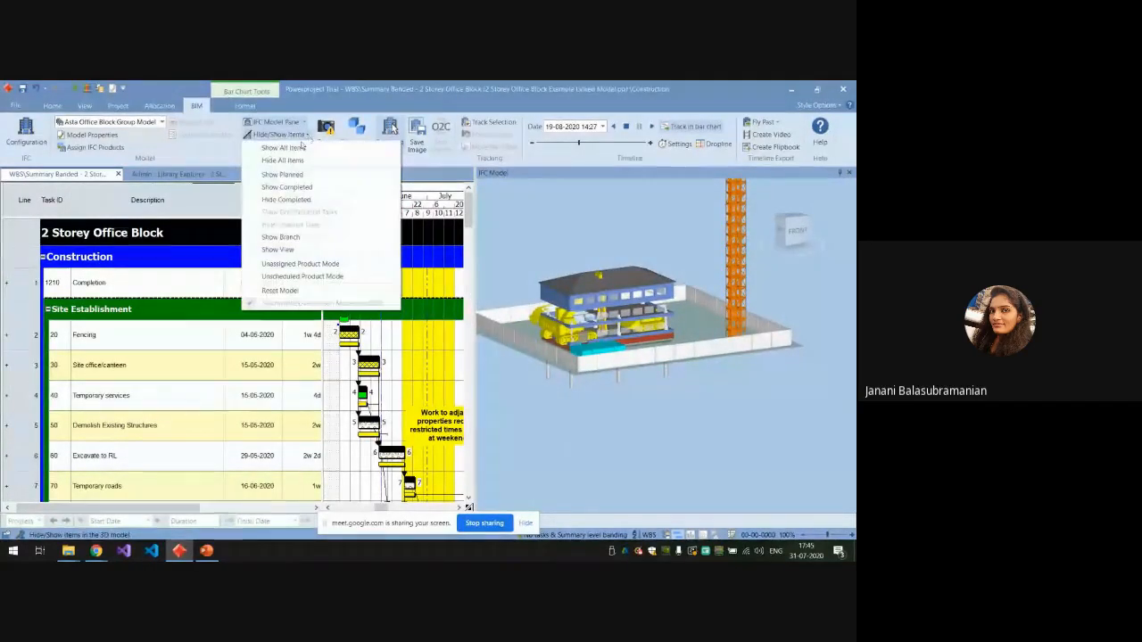
{"action": "left_click", "coordinate": [282, 189]}
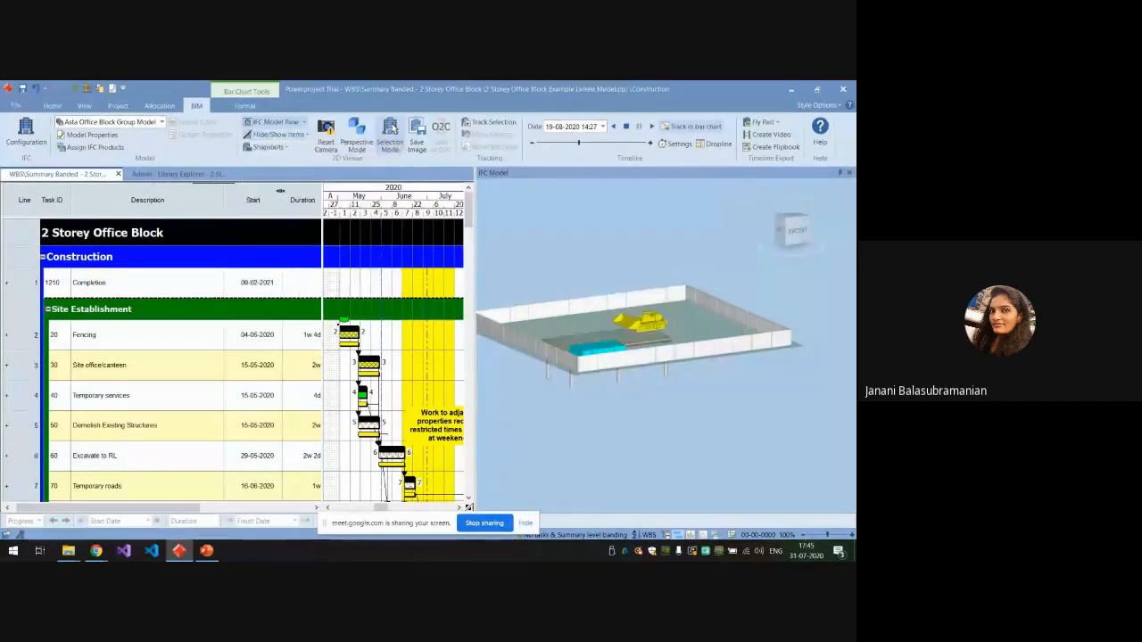
{"action": "scroll", "coordinate": [698, 414], "scroll_direction": "down", "scroll_amount": 2}
{"action": "scroll", "coordinate": [681, 407], "scroll_direction": "up", "scroll_amount": 4}
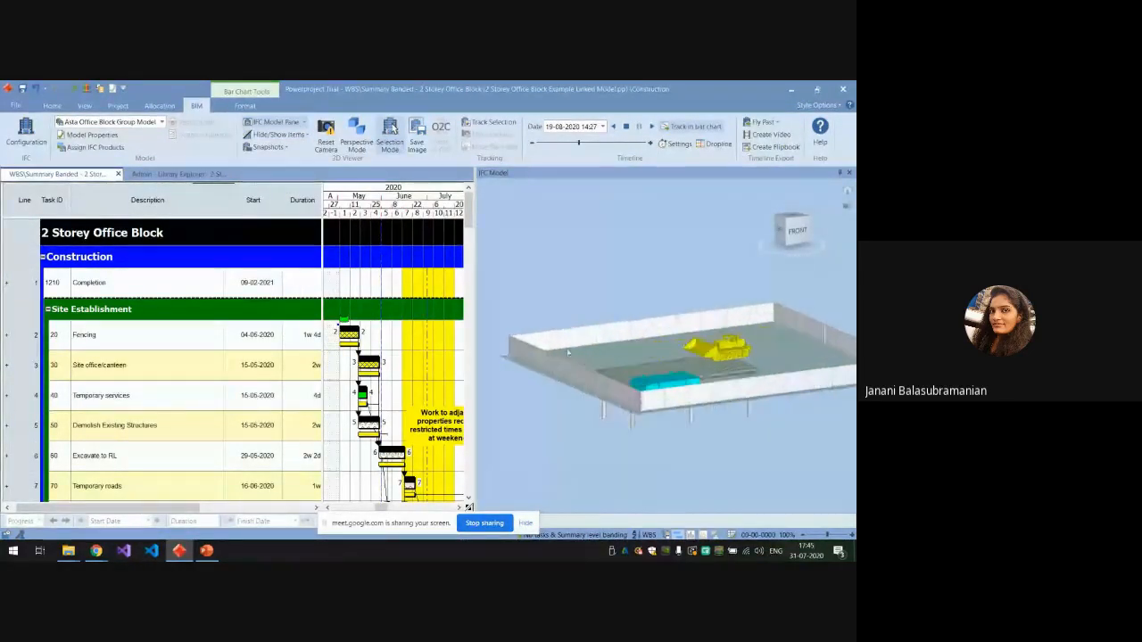
{"action": "scroll", "coordinate": [731, 403], "scroll_direction": "up", "scroll_amount": 6}
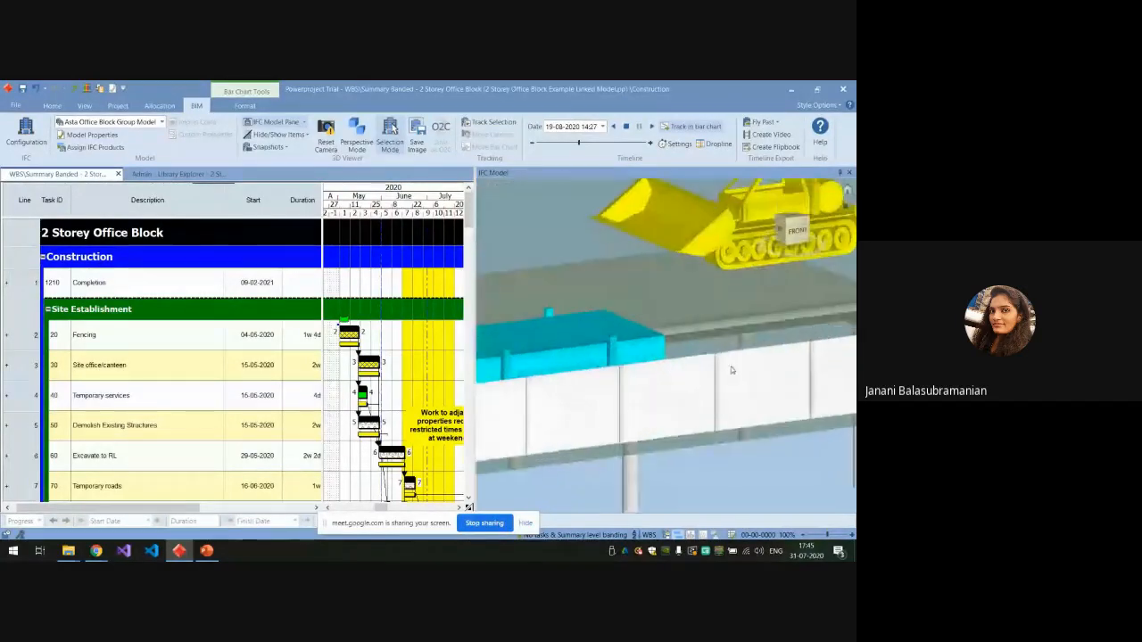
{"action": "scroll", "coordinate": [611, 309], "scroll_direction": "down", "scroll_amount": 5}
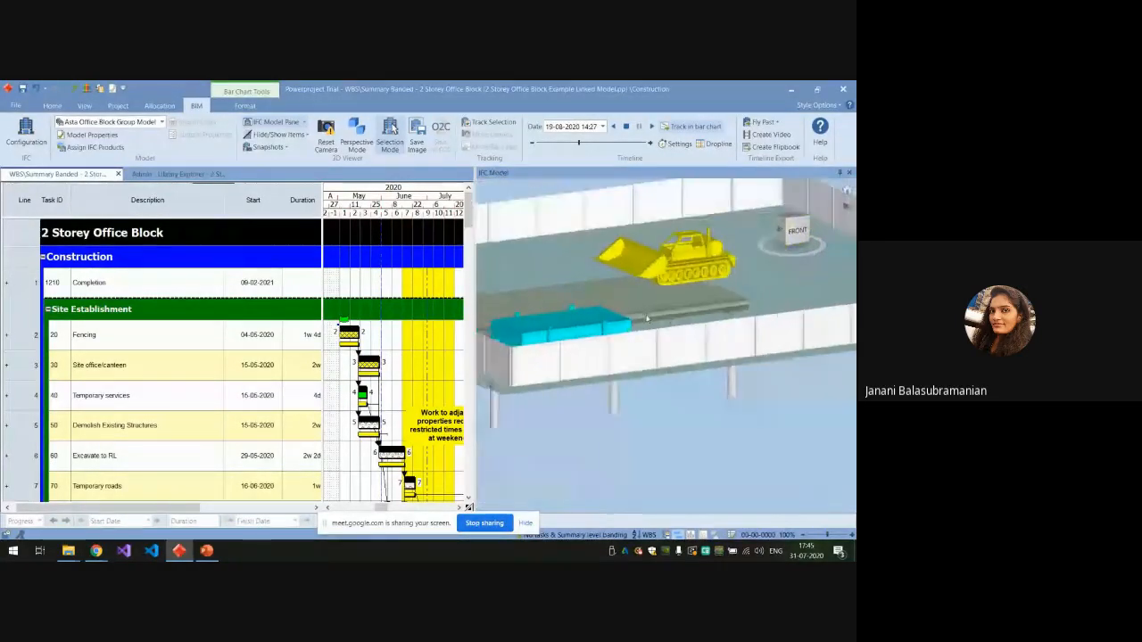
{"action": "scroll", "coordinate": [633, 389], "scroll_direction": "down", "scroll_amount": 5}
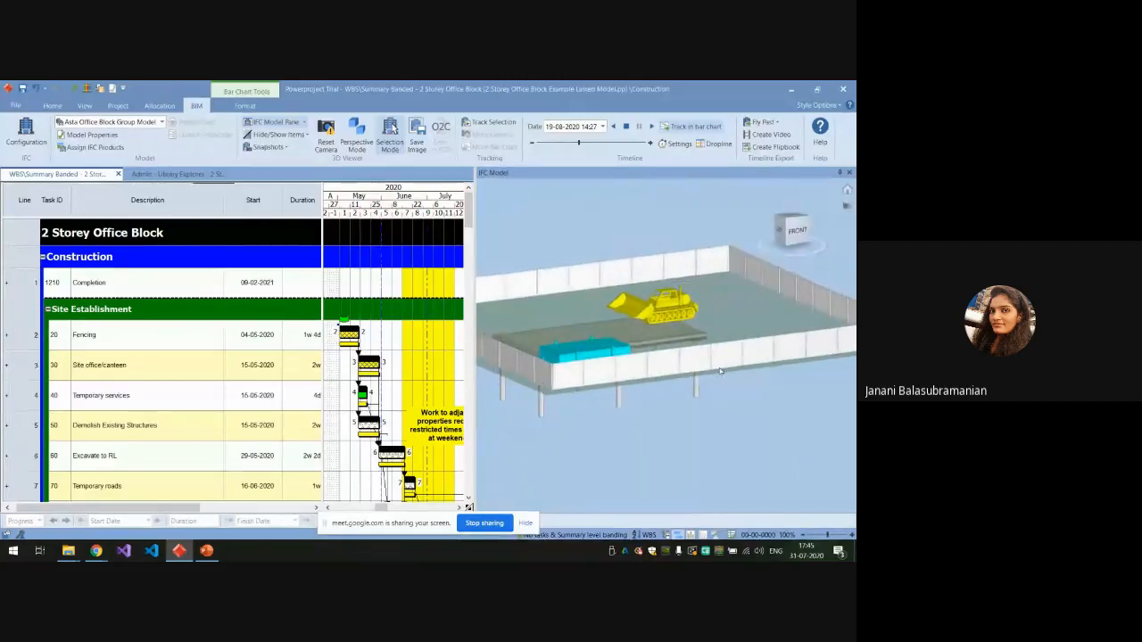
Show the planned items in the 3D model and inspect the planned site state.
{"action": "left_click", "coordinate": [279, 134]}
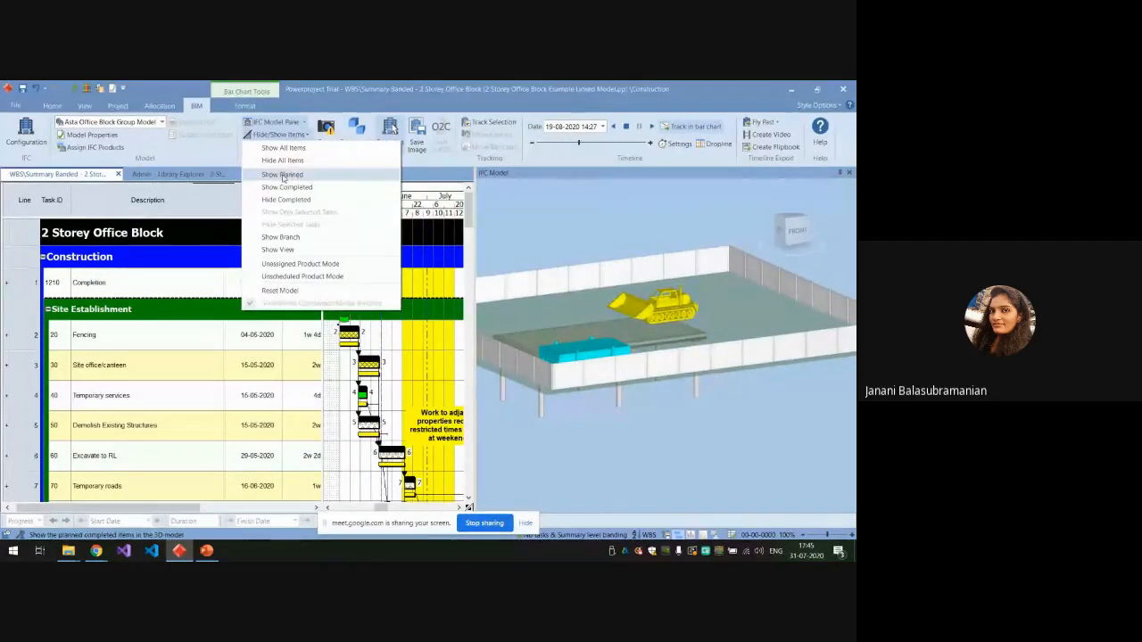
{"action": "left_click", "coordinate": [282, 175]}
{"action": "scroll", "coordinate": [698, 395], "scroll_direction": "down", "scroll_amount": 3}
{"action": "scroll", "coordinate": [645, 359], "scroll_direction": "up", "scroll_amount": 3}
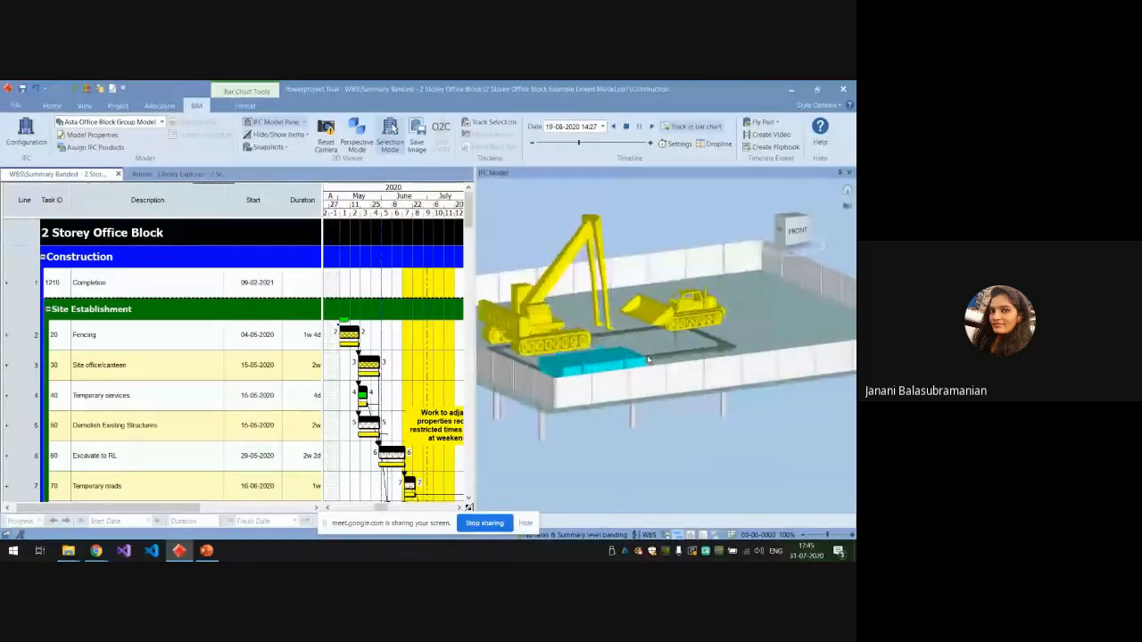
{"action": "scroll", "coordinate": [645, 358], "scroll_direction": "down", "scroll_amount": 4}
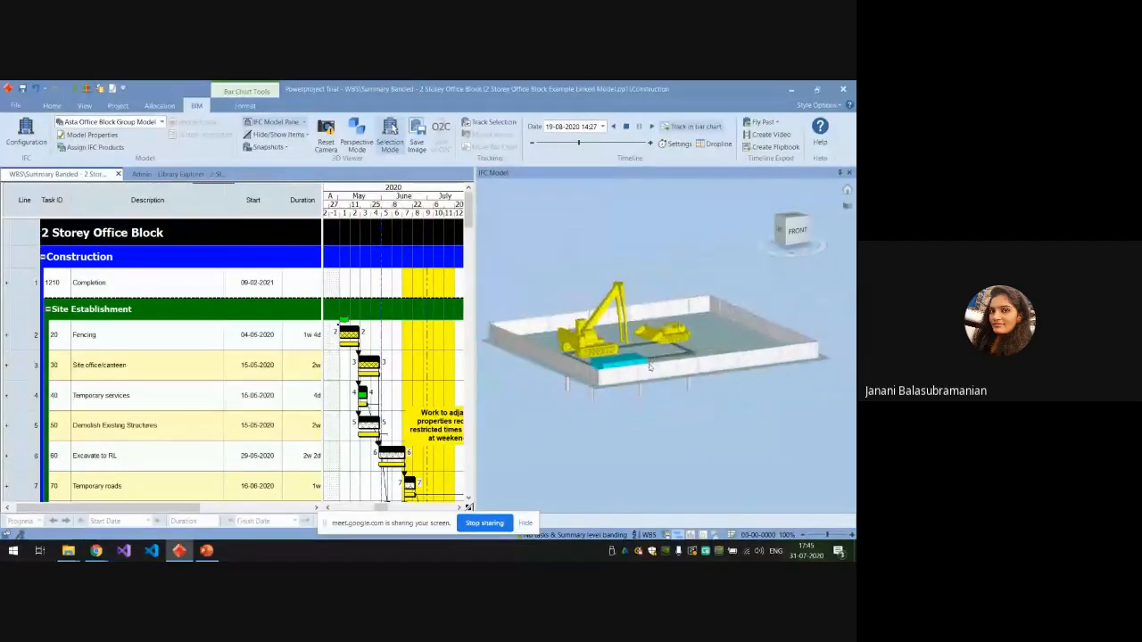
Show all items again so the 3D view includes the whole office block, site and tower crane.
{"action": "left_click", "coordinate": [305, 139]}
{"action": "left_click", "coordinate": [289, 150]}
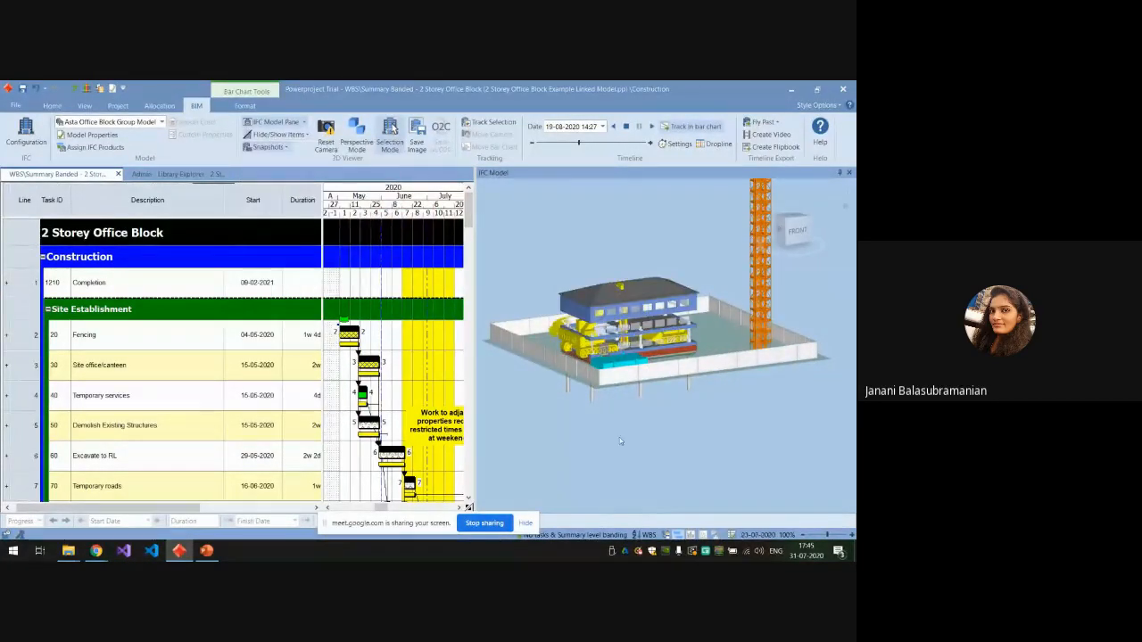
{"action": "scroll", "coordinate": [624, 460], "scroll_direction": "down", "scroll_amount": 3}
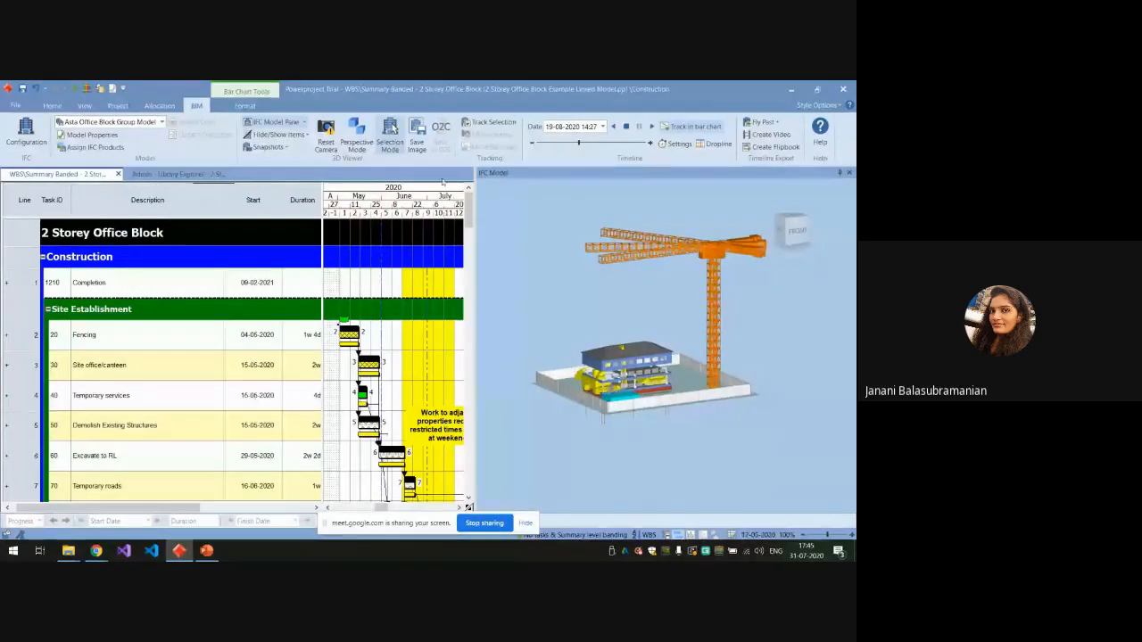
{"action": "left_click_drag", "start_coordinate": [188, 508], "coordinate": [168, 508]}
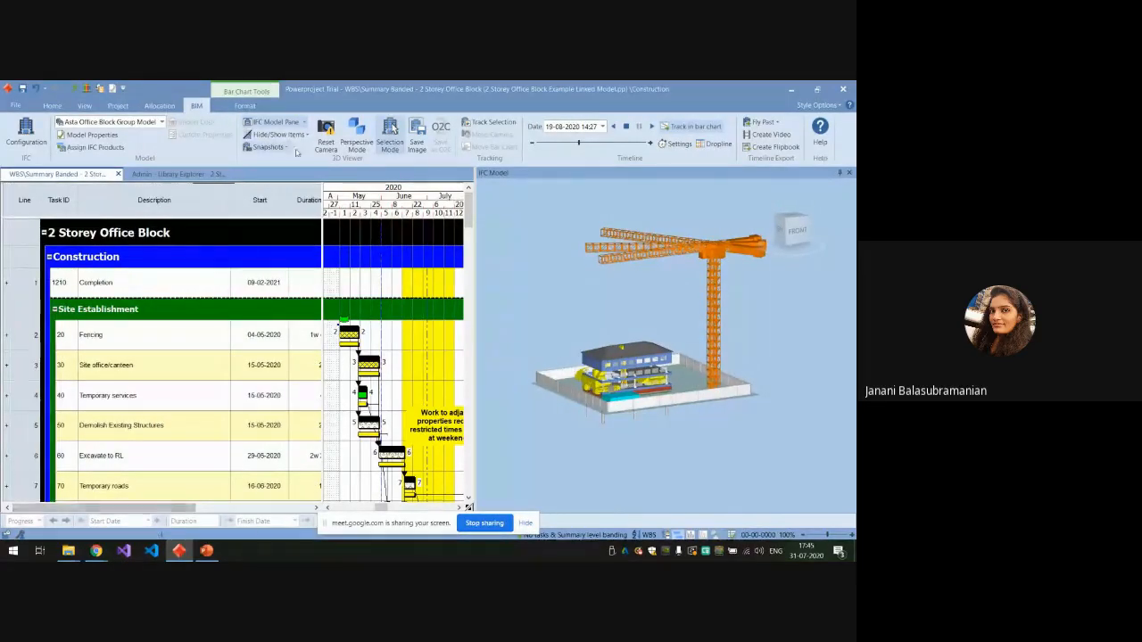
Switch to the PowerPoint presentation, select the Progress updation slide and minimize the presentation again.
{"action": "key", "text": "Down"}
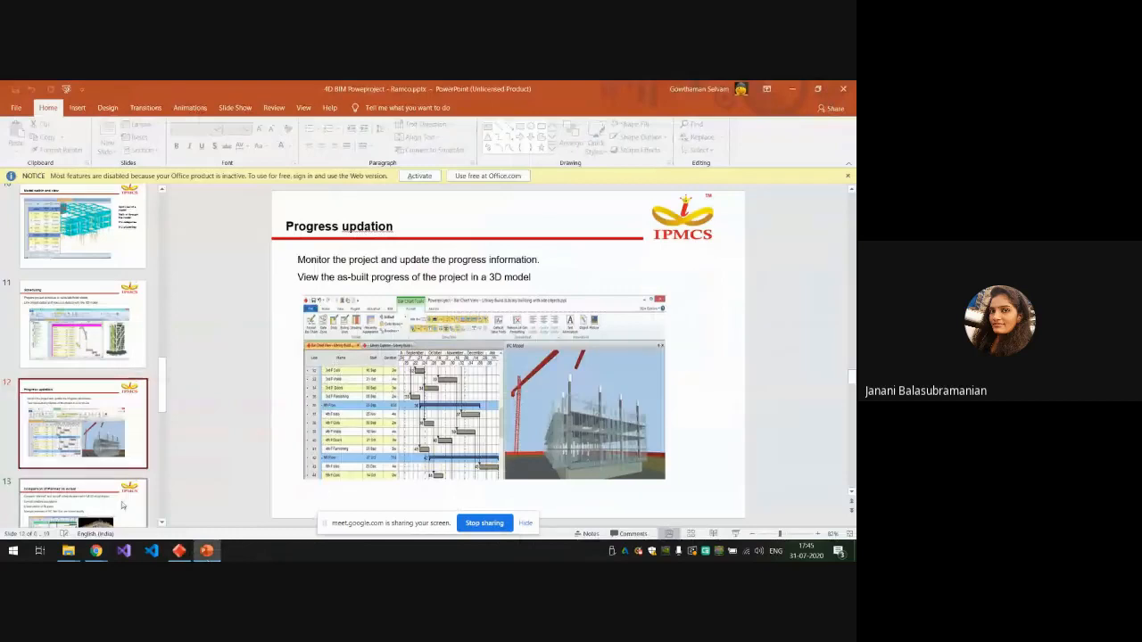
{"action": "left_click", "coordinate": [92, 449]}
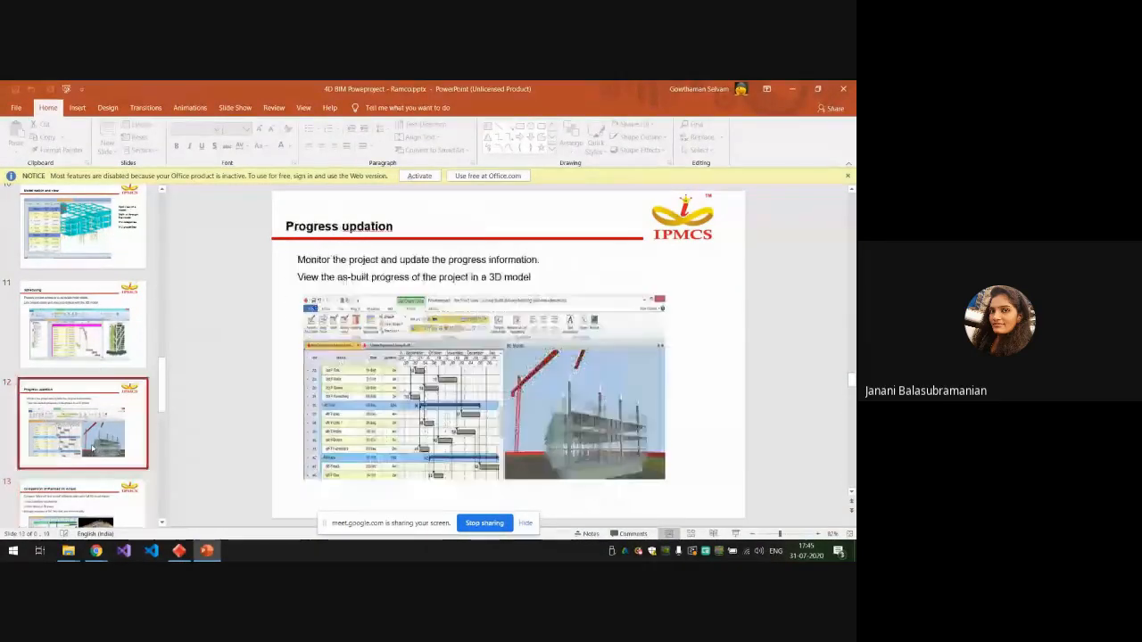
{"action": "left_click", "coordinate": [792, 90]}
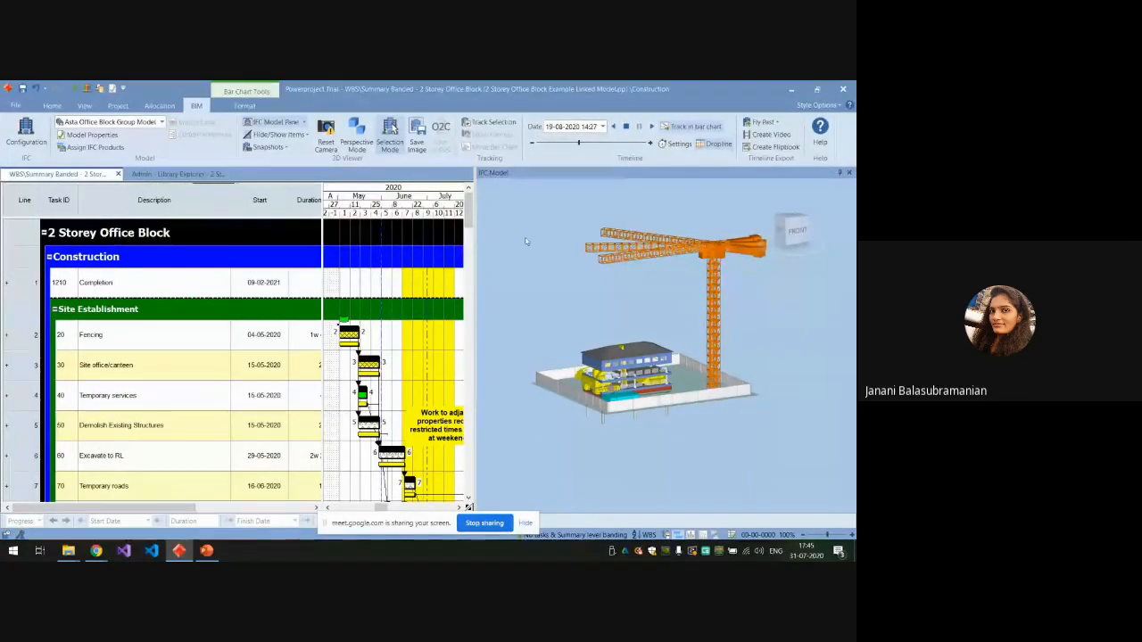
Display the IFC Categories beneath the 3D model, expand the Other and BuildingElements types, and close the categories.
{"action": "left_click", "coordinate": [160, 105]}
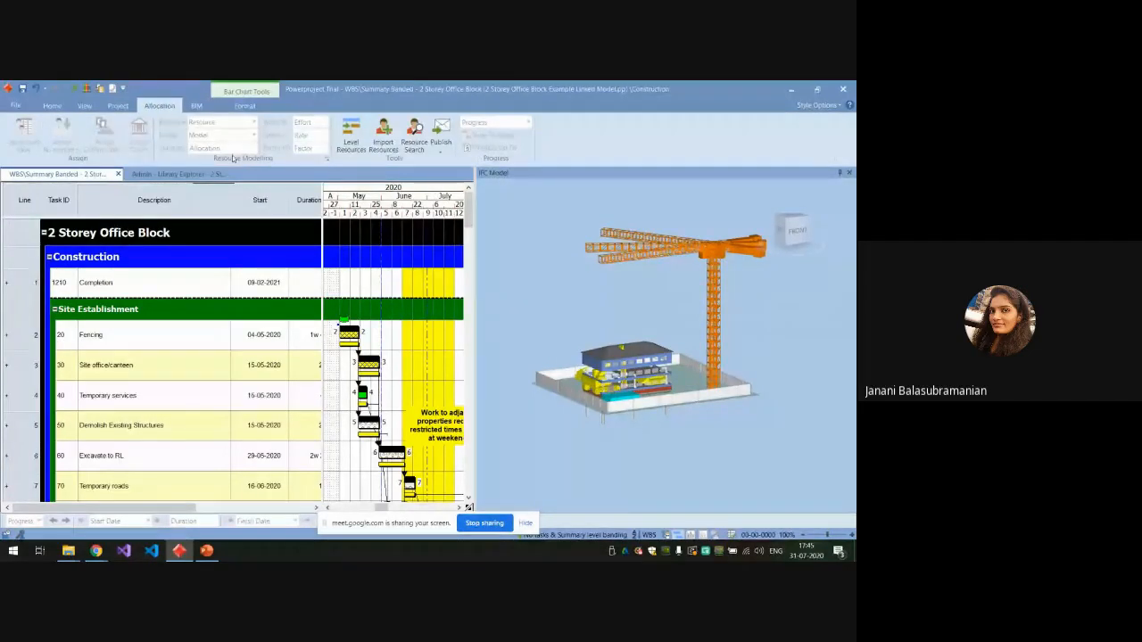
{"action": "left_click", "coordinate": [202, 106]}
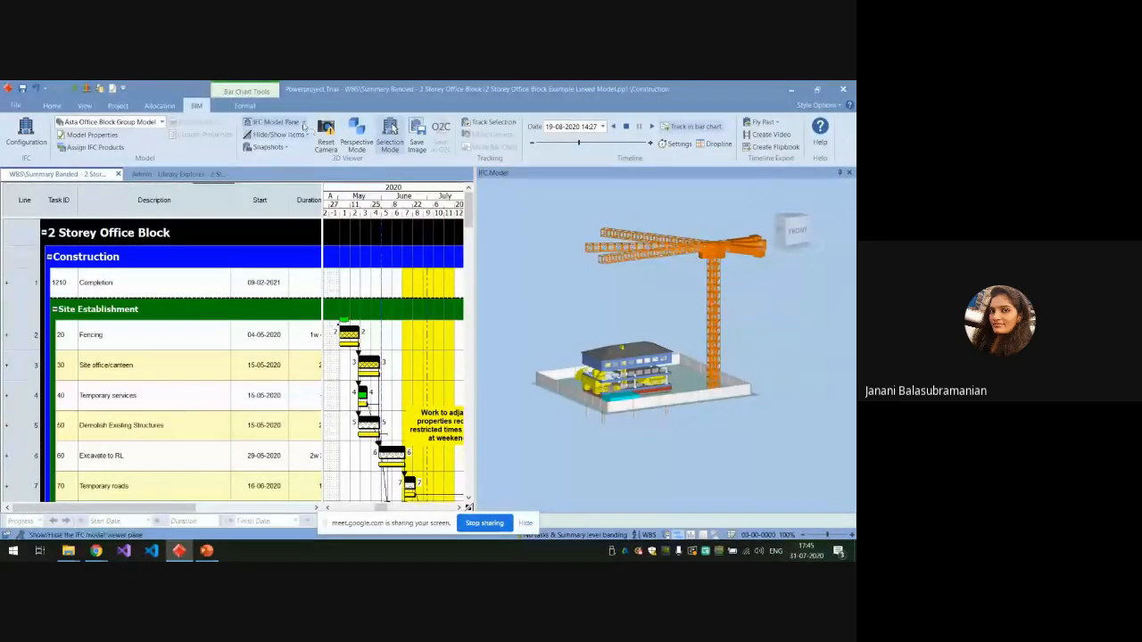
{"action": "left_click", "coordinate": [303, 125]}
{"action": "left_click", "coordinate": [285, 164]}
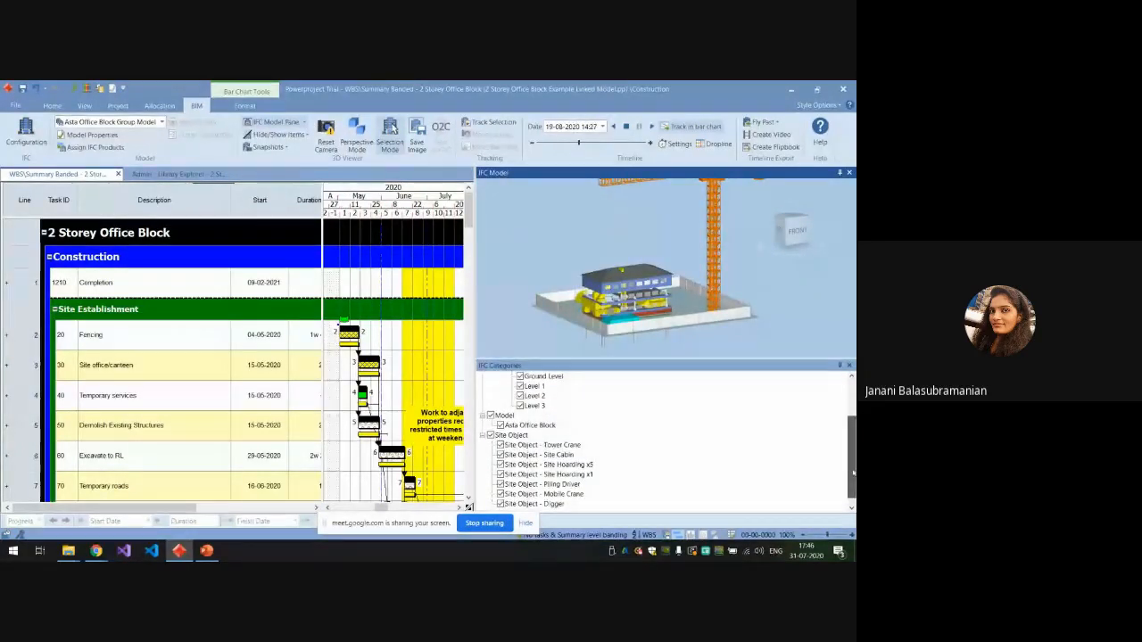
{"action": "scroll", "coordinate": [850, 425], "scroll_direction": "up", "scroll_amount": 3}
{"action": "left_click", "coordinate": [491, 385]}
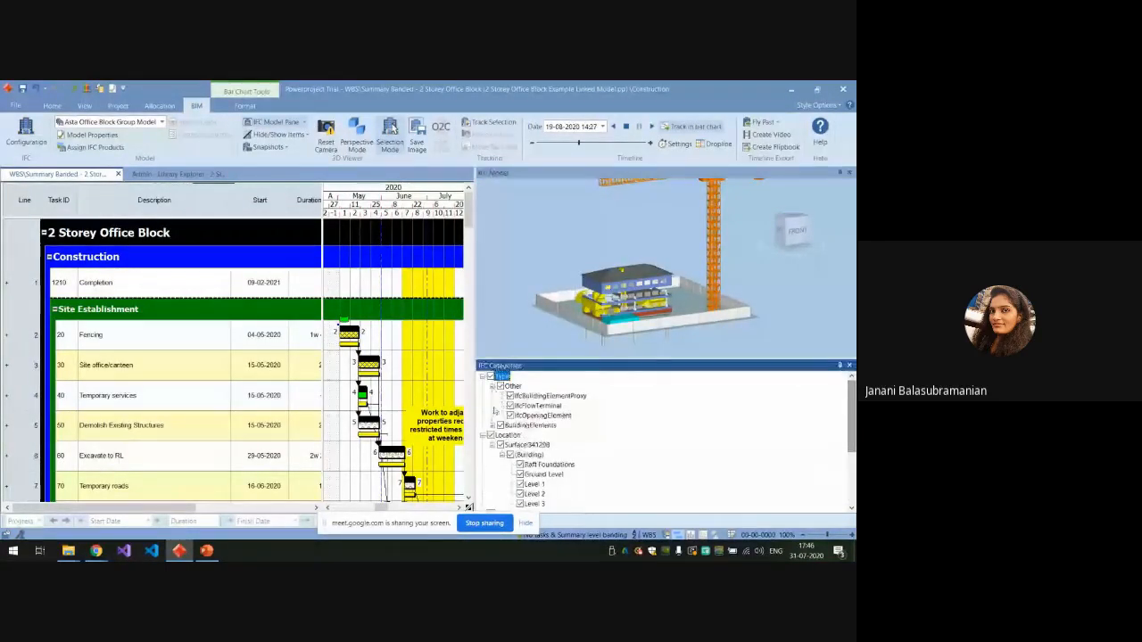
{"action": "left_click", "coordinate": [492, 425]}
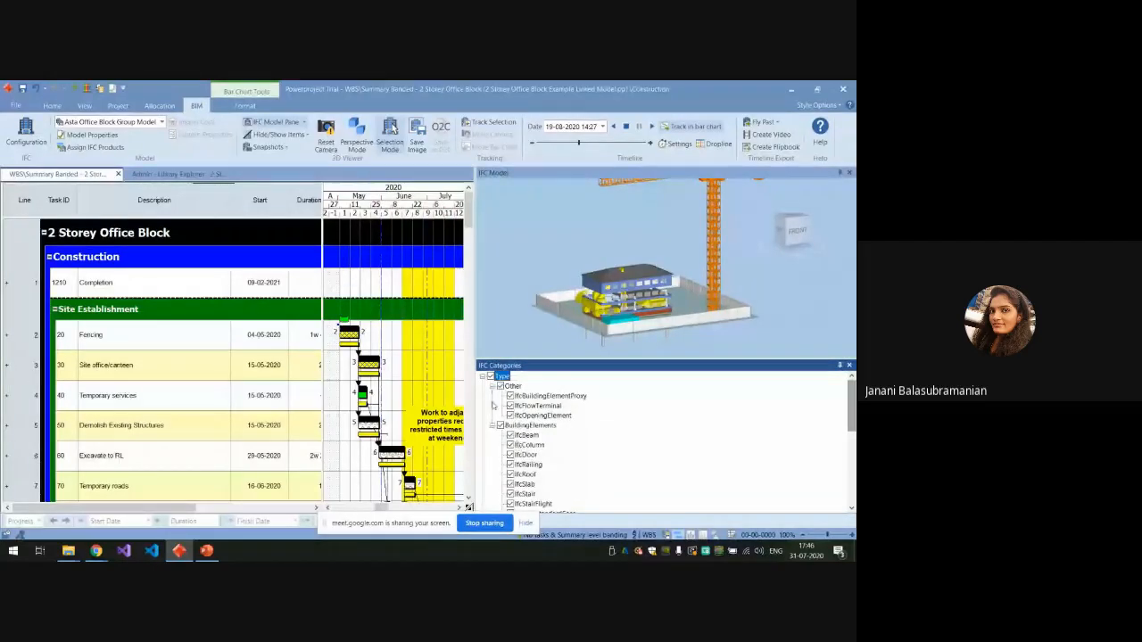
{"action": "left_click", "coordinate": [849, 366]}
Set the model's timeline settings to not show a comparison simulation and close the settings.
{"action": "scroll", "coordinate": [622, 376], "scroll_direction": "up", "scroll_amount": 5}
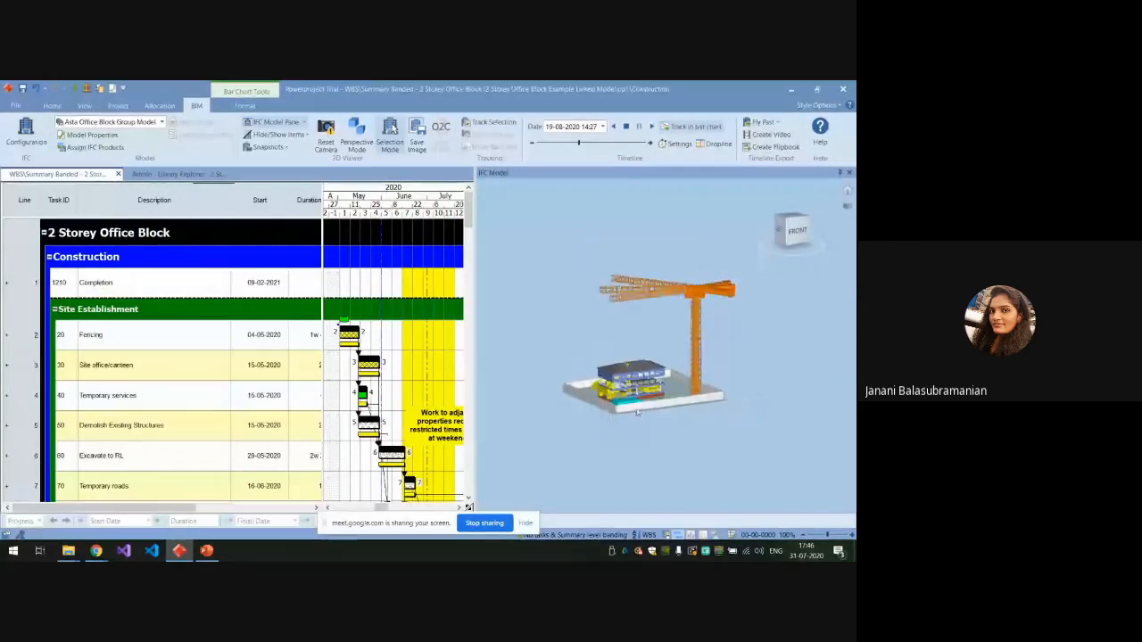
{"action": "scroll", "coordinate": [629, 375], "scroll_direction": "down", "scroll_amount": 5}
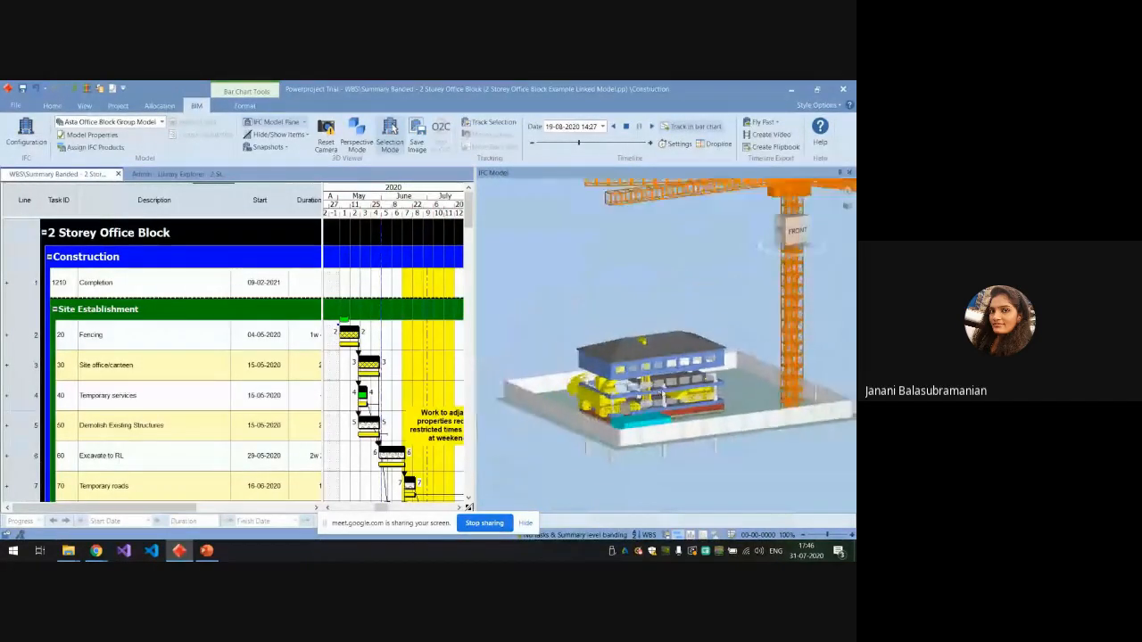
{"action": "left_click", "coordinate": [675, 144]}
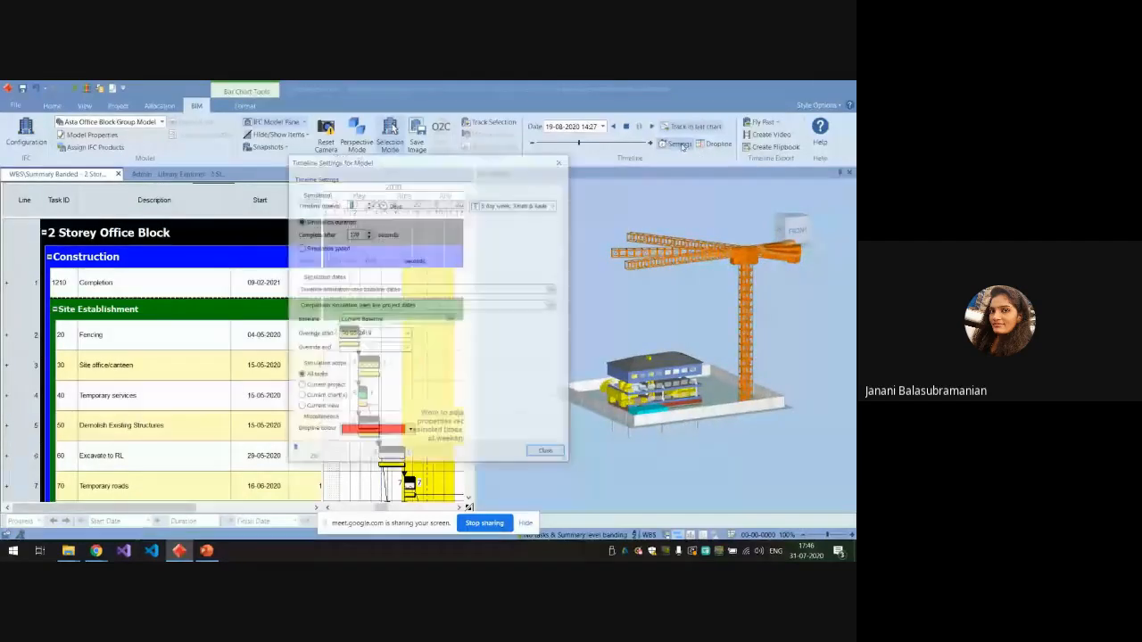
{"action": "left_click", "coordinate": [551, 305]}
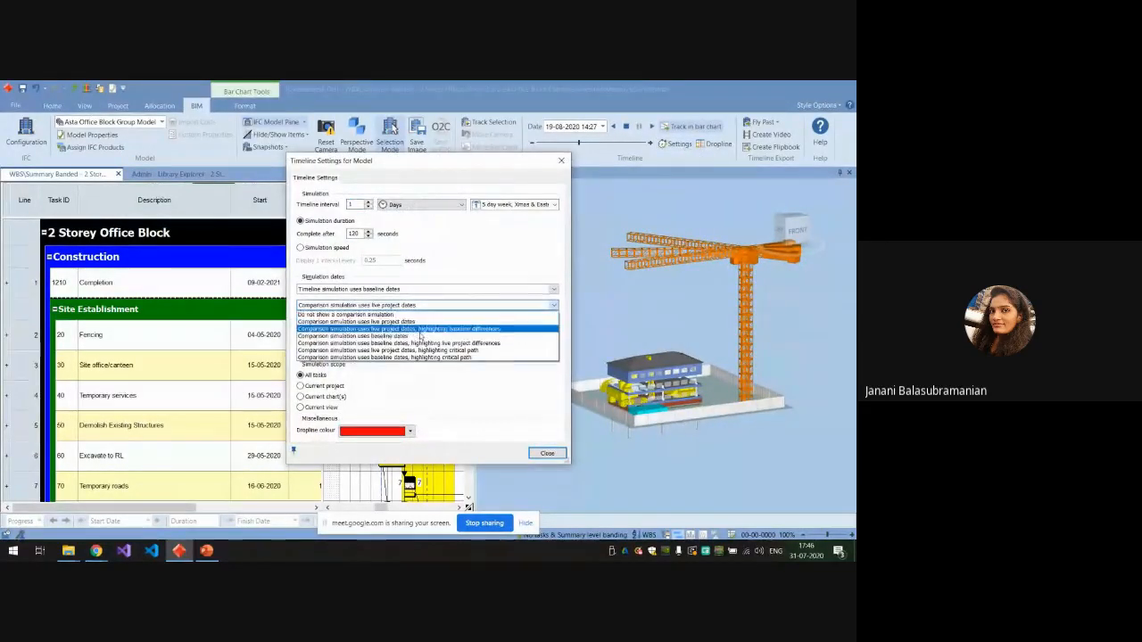
{"action": "left_click", "coordinate": [519, 314]}
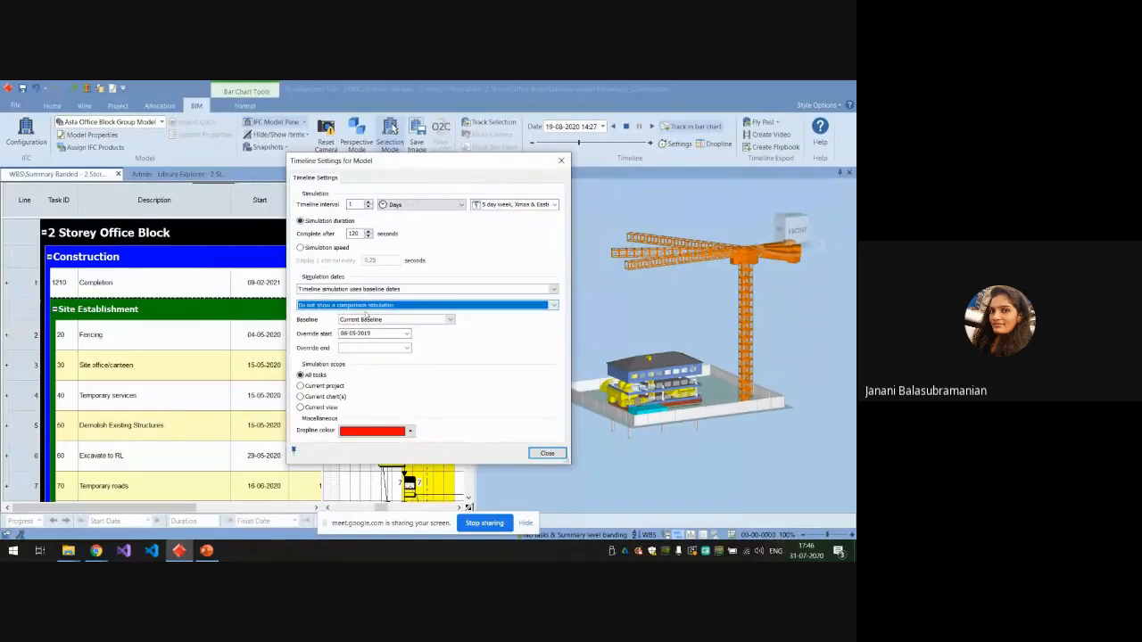
{"action": "left_click", "coordinate": [544, 453]}
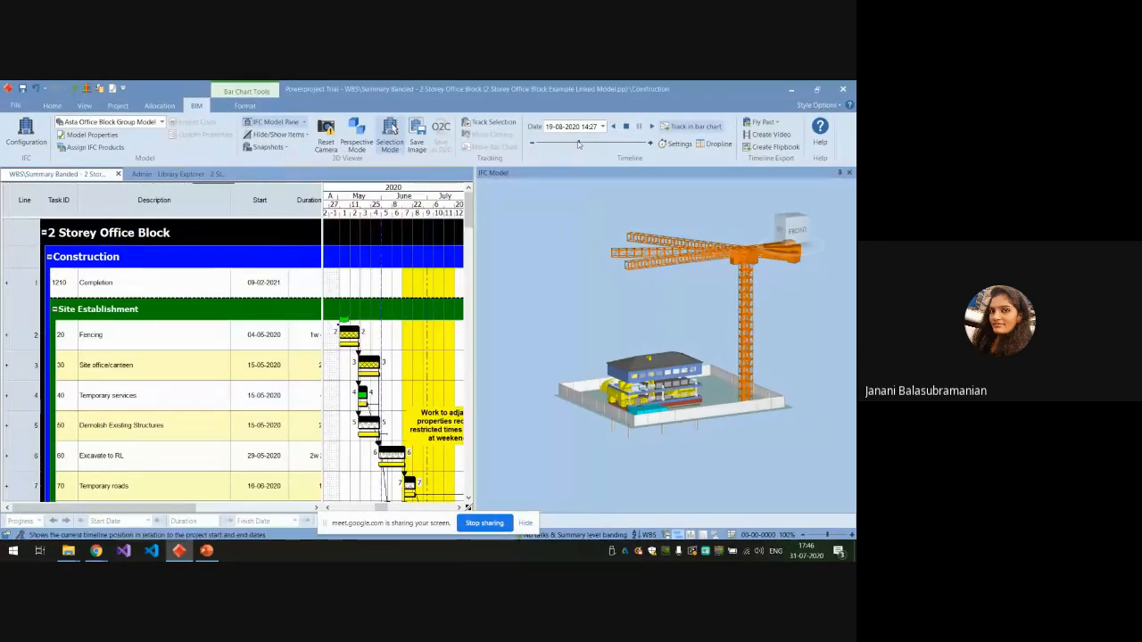
Move the timeline back to 04-05-2020, start the simulation and follow the site establishment tasks in the bar chart.
{"action": "left_click_drag", "start_coordinate": [579, 144], "coordinate": [543, 147]}
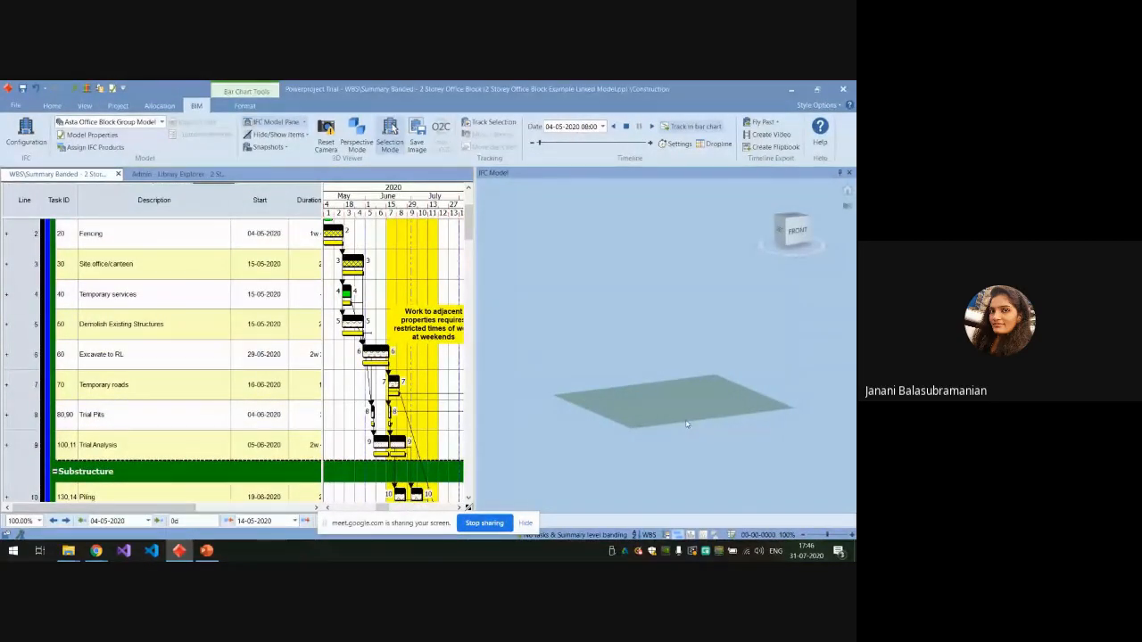
{"action": "left_click", "coordinate": [652, 127]}
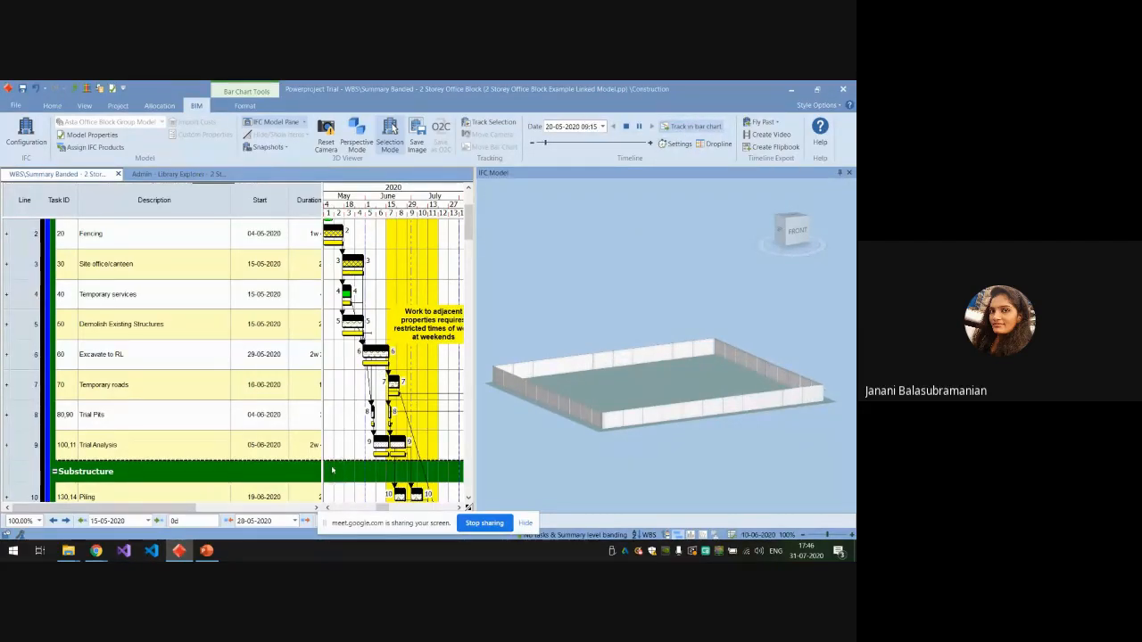
{"action": "left_click_drag", "start_coordinate": [383, 509], "coordinate": [379, 509]}
{"action": "scroll", "coordinate": [381, 432], "scroll_direction": "up", "scroll_amount": 1}
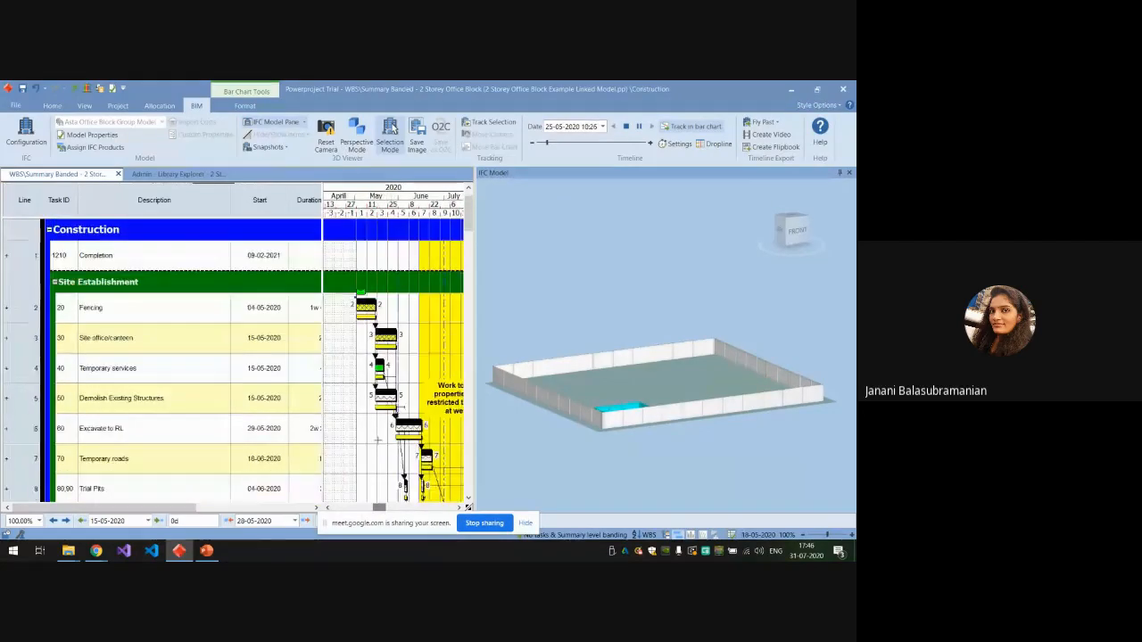
{"action": "scroll", "coordinate": [382, 431], "scroll_direction": "down", "scroll_amount": 1}
{"action": "scroll", "coordinate": [382, 430], "scroll_direction": "down", "scroll_amount": 3}
{"action": "scroll", "coordinate": [382, 430], "scroll_direction": "up", "scroll_amount": 1}
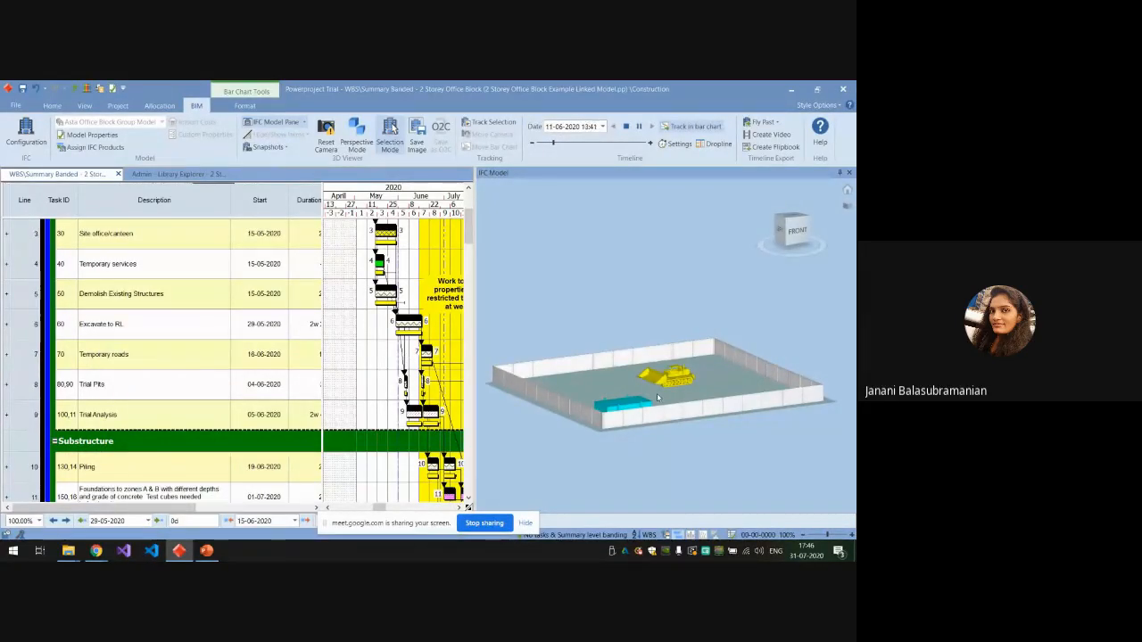
Examine the piling and foundation works in the 3D model while the simulation plays.
{"action": "scroll", "coordinate": [658, 397], "scroll_direction": "up", "scroll_amount": 4}
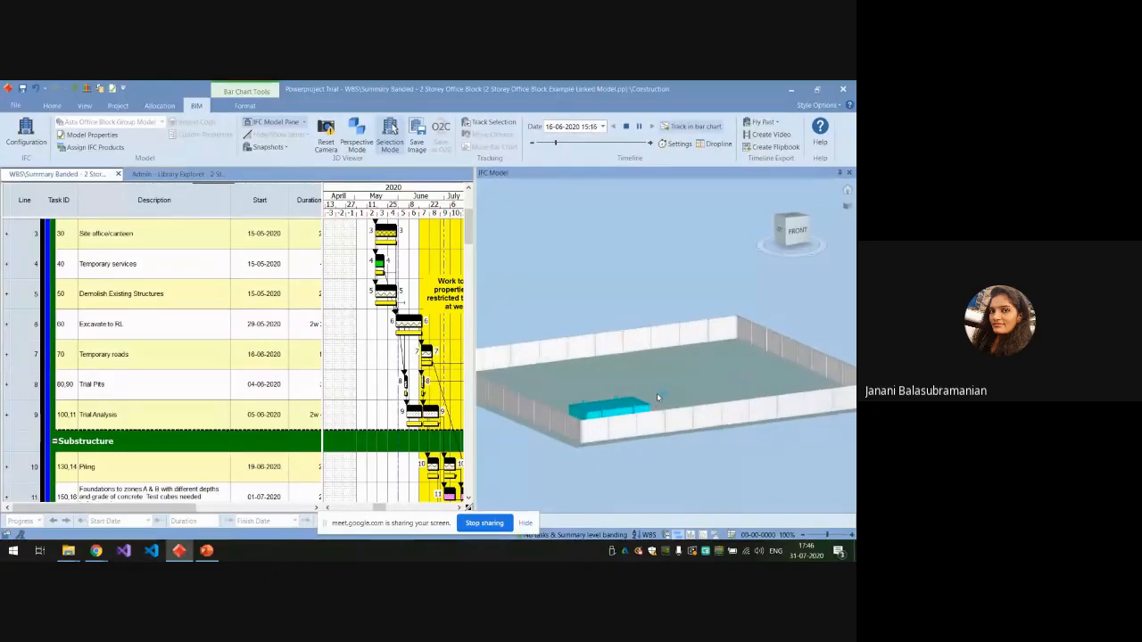
{"action": "scroll", "coordinate": [658, 397], "scroll_direction": "down", "scroll_amount": 2}
{"action": "left_click", "coordinate": [459, 452]}
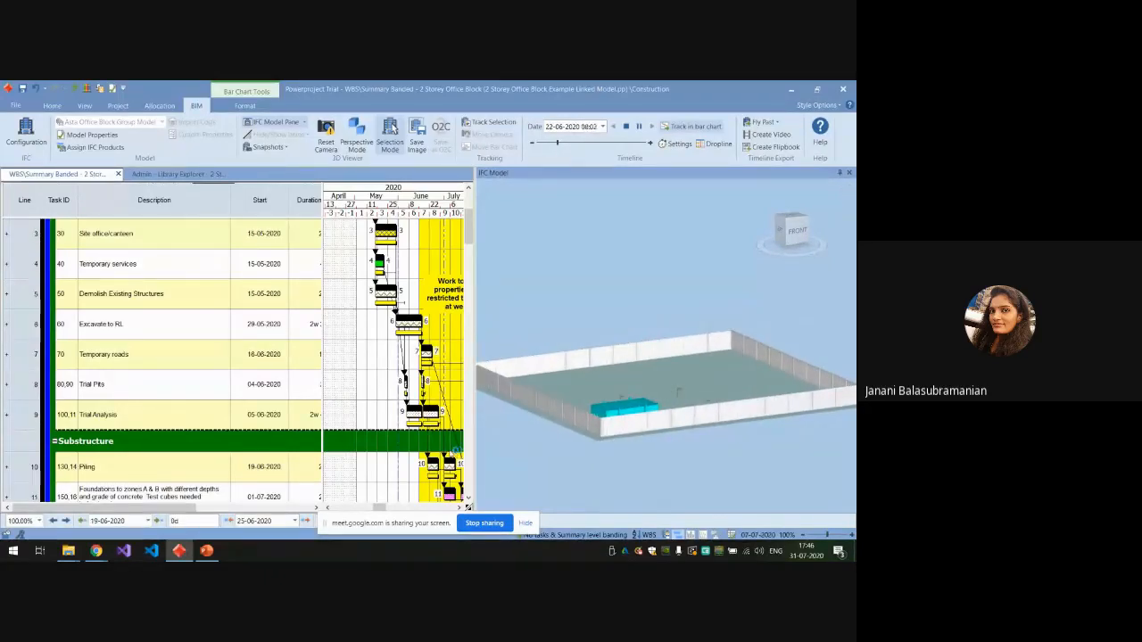
{"action": "scroll", "coordinate": [678, 422], "scroll_direction": "up", "scroll_amount": 5}
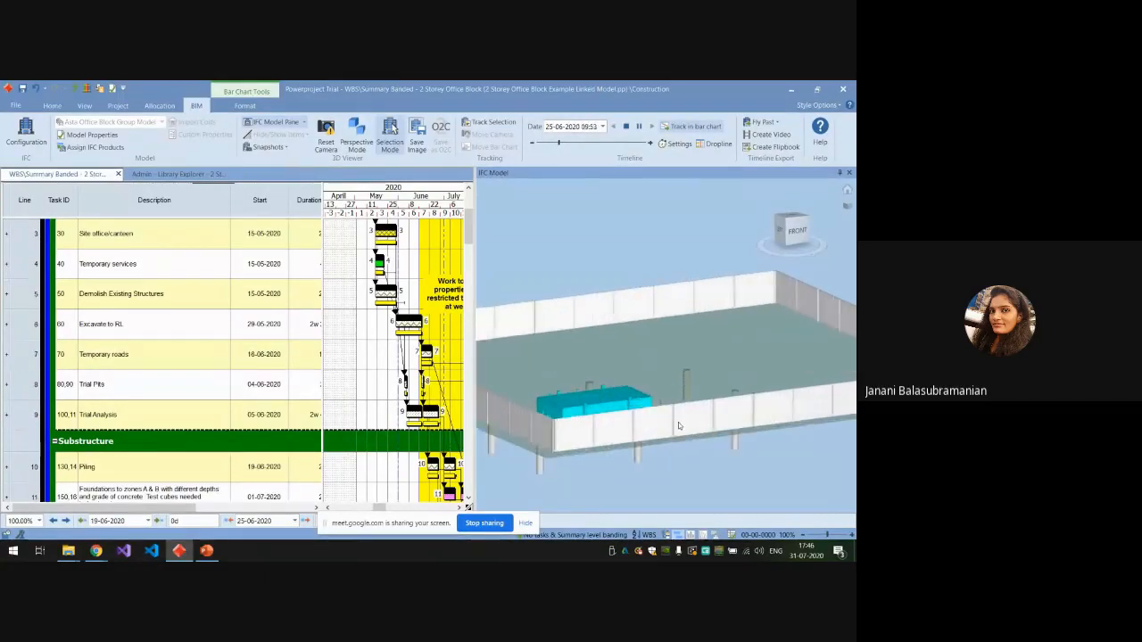
{"action": "scroll", "coordinate": [676, 398], "scroll_direction": "down", "scroll_amount": 3}
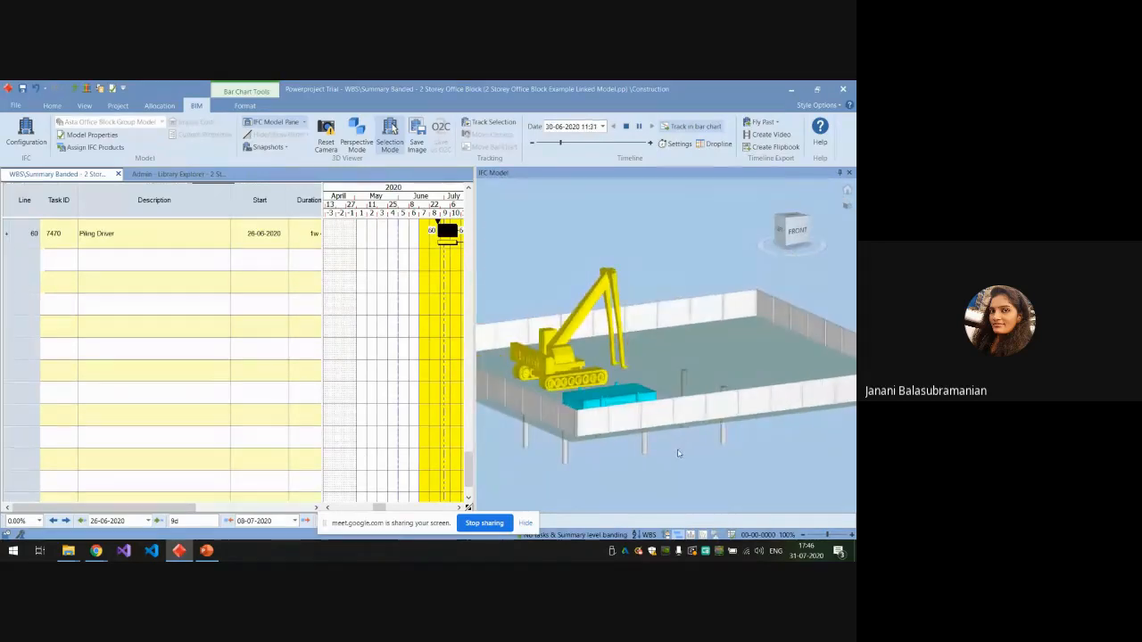
{"action": "scroll", "coordinate": [678, 456], "scroll_direction": "up", "scroll_amount": 4}
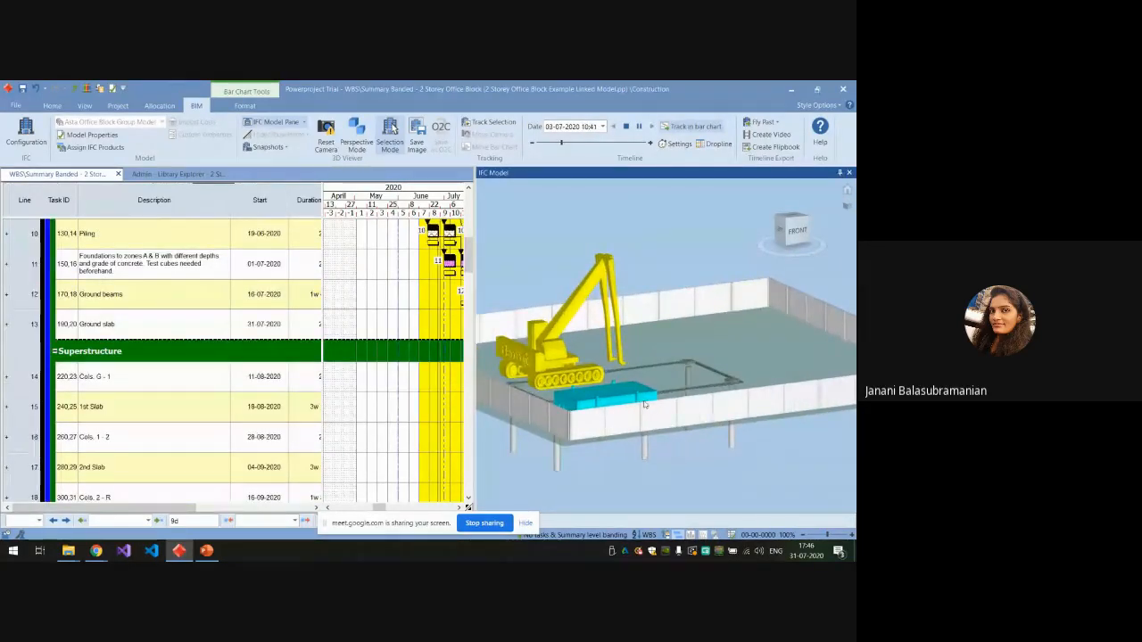
{"action": "scroll", "coordinate": [686, 384], "scroll_direction": "down", "scroll_amount": 3}
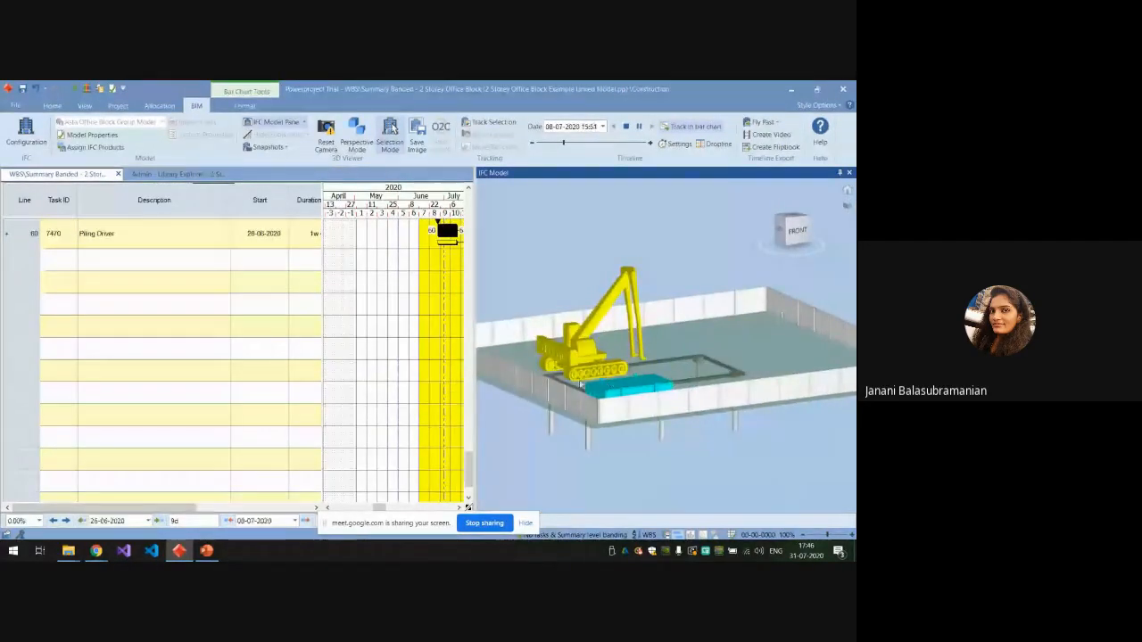
Follow the ground beams, slabs and columns in the running simulation, then view the whole site with the tower crane.
{"action": "scroll", "coordinate": [578, 385], "scroll_direction": "down", "scroll_amount": 3}
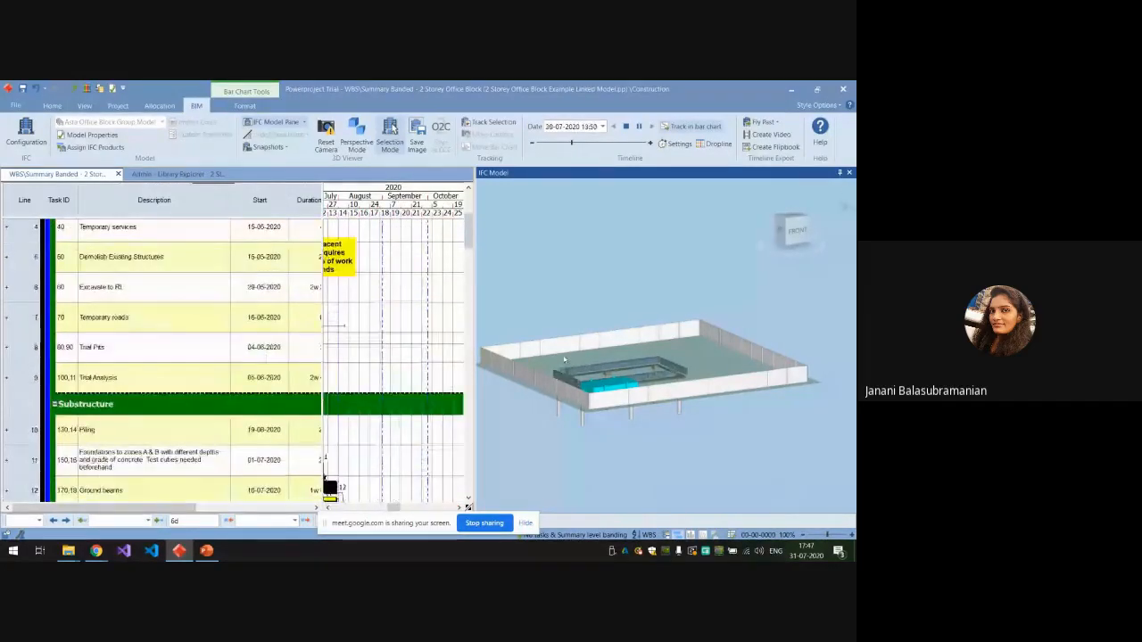
{"action": "scroll", "coordinate": [595, 380], "scroll_direction": "up", "scroll_amount": 5}
{"action": "scroll", "coordinate": [593, 375], "scroll_direction": "down", "scroll_amount": 4}
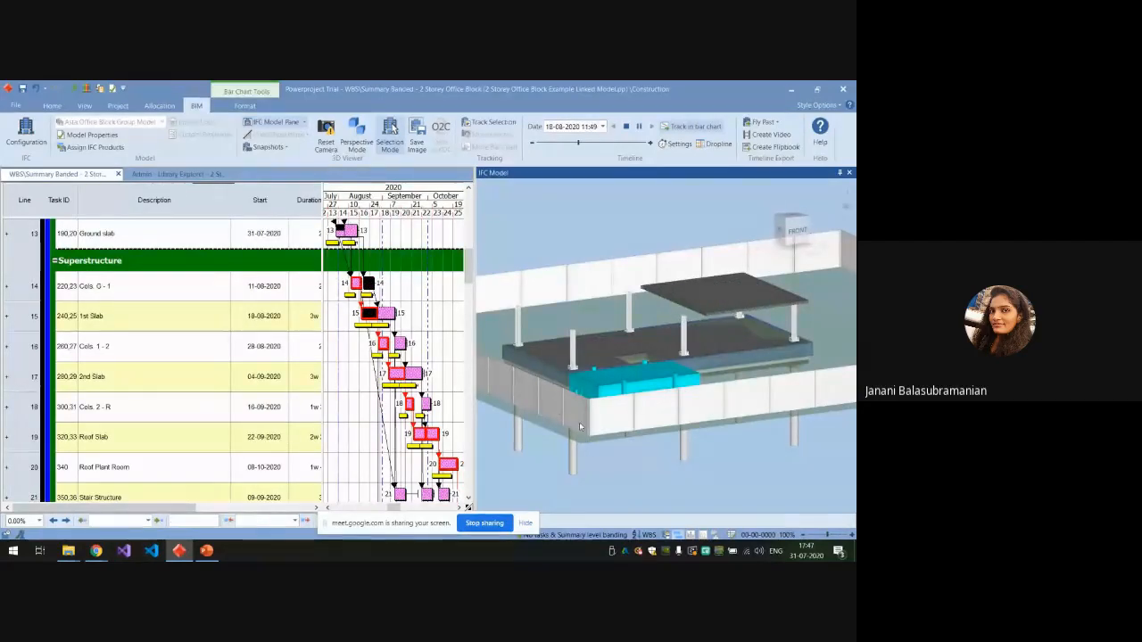
{"action": "scroll", "coordinate": [579, 422], "scroll_direction": "down", "scroll_amount": 3}
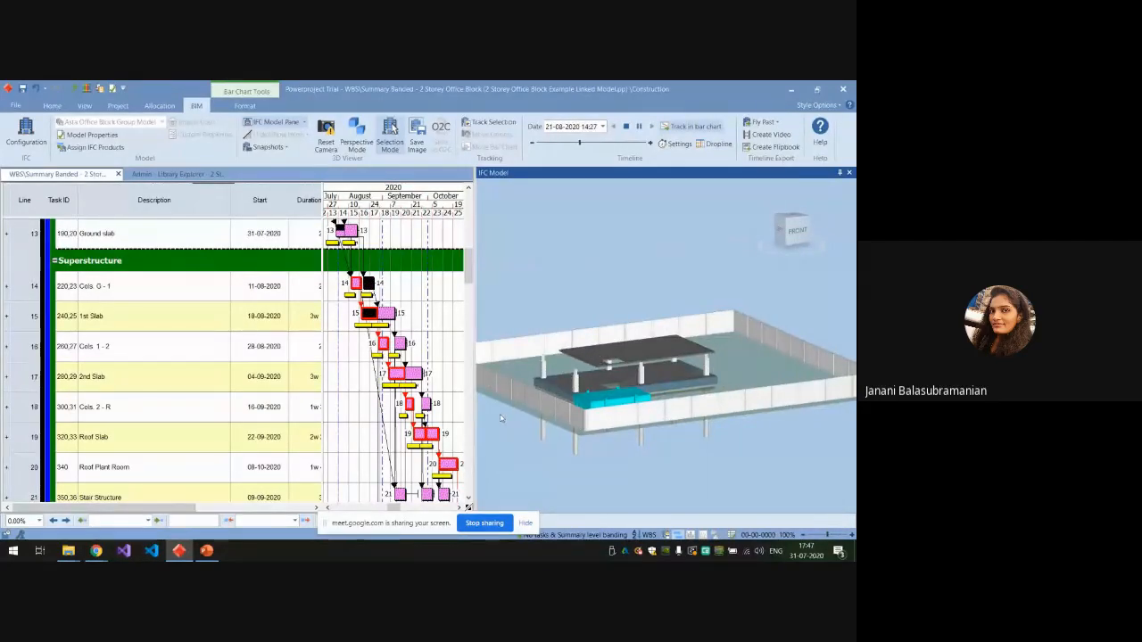
{"action": "scroll", "coordinate": [586, 460], "scroll_direction": "down", "scroll_amount": 3}
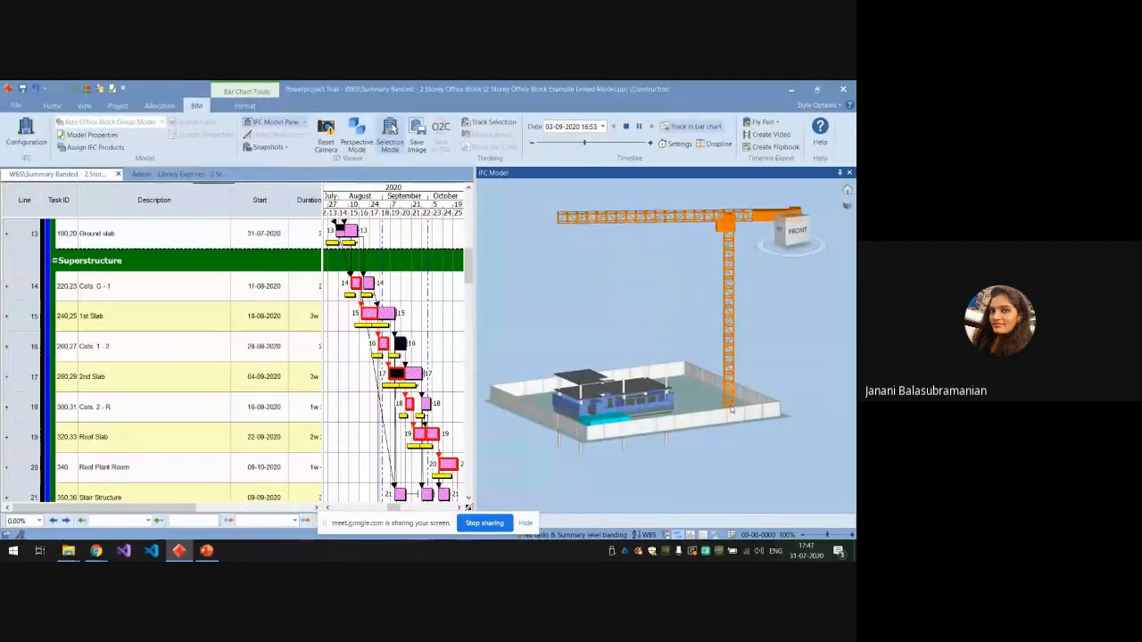
Examine the stairs, roof slab, brickwork and windows up close in the simulation, then view the whole building again.
{"action": "scroll", "coordinate": [597, 381], "scroll_direction": "up", "scroll_amount": 3}
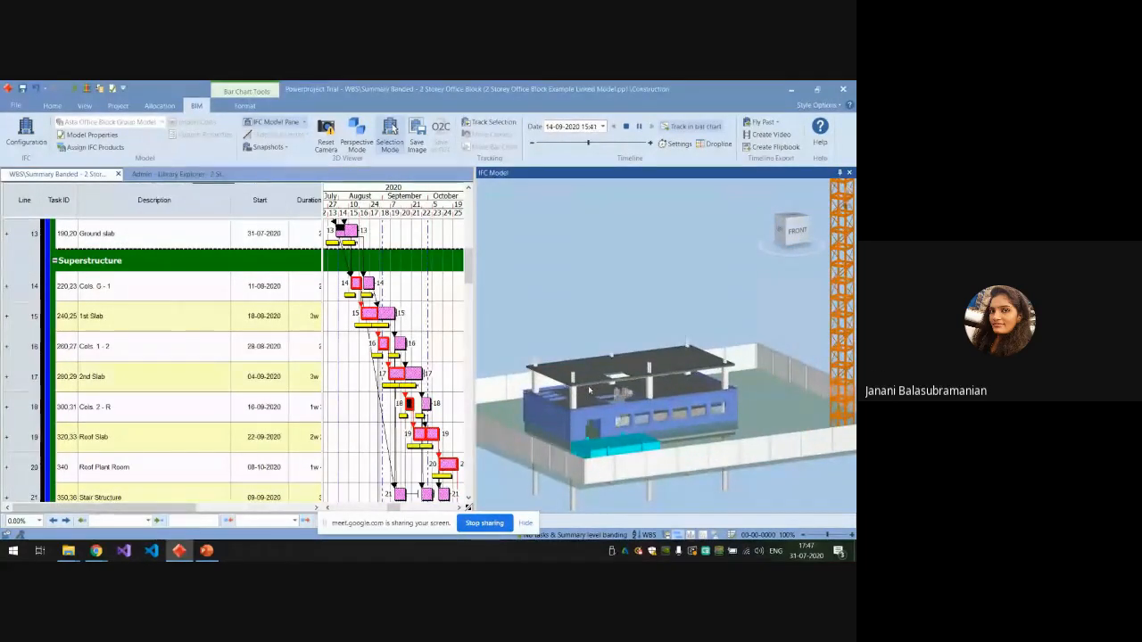
{"action": "scroll", "coordinate": [616, 421], "scroll_direction": "up", "scroll_amount": 3}
{"action": "scroll", "coordinate": [618, 425], "scroll_direction": "up", "scroll_amount": 3}
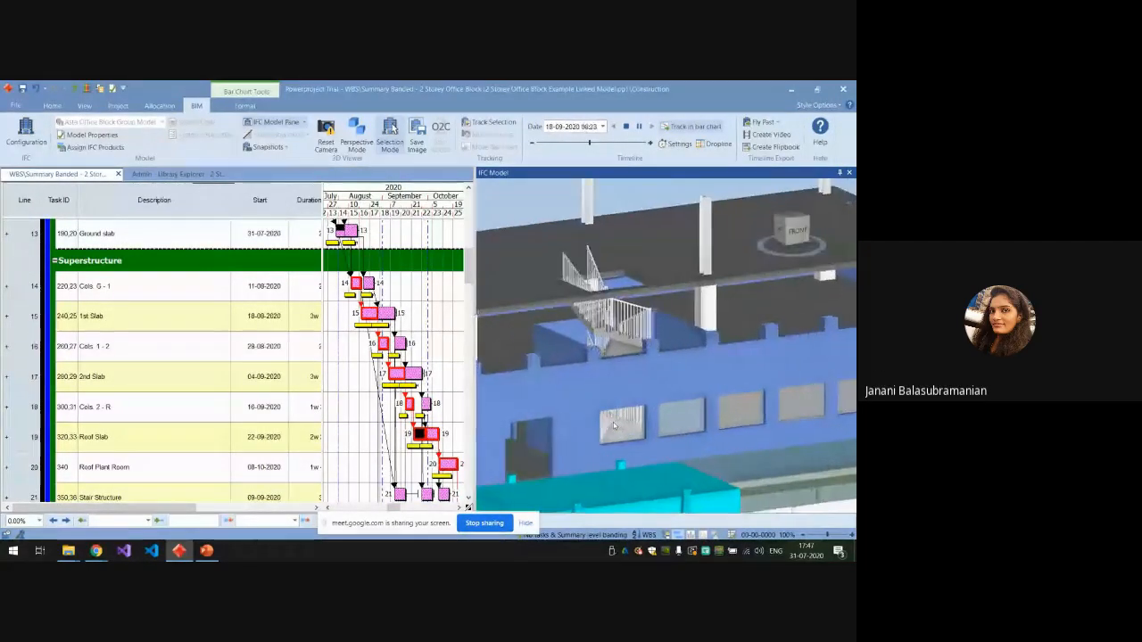
{"action": "scroll", "coordinate": [613, 422], "scroll_direction": "down", "scroll_amount": 5}
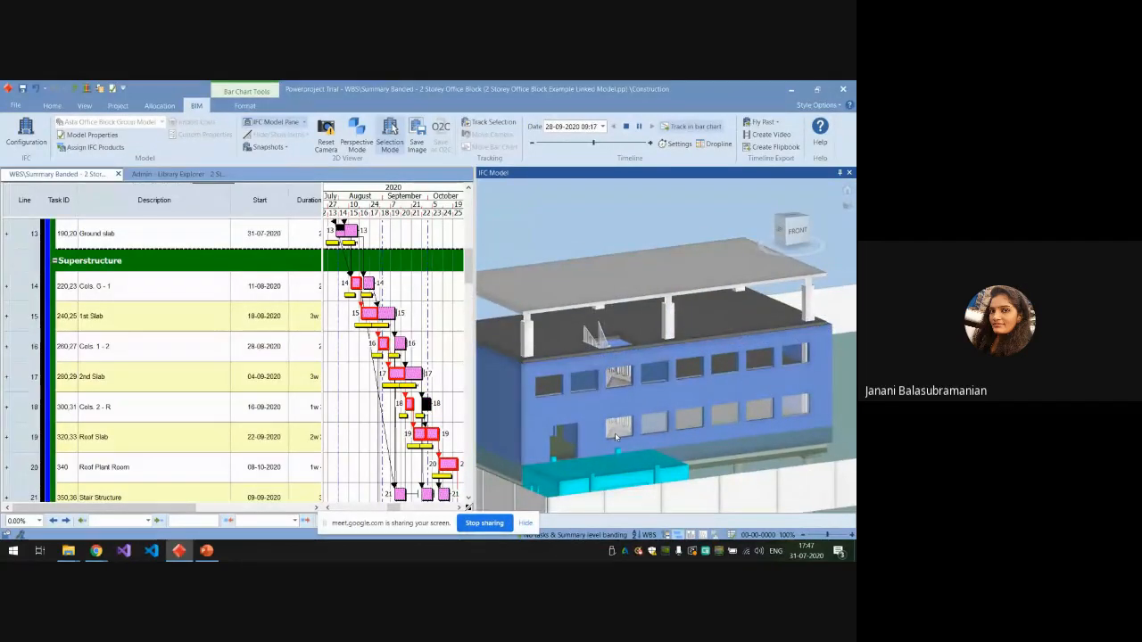
{"action": "scroll", "coordinate": [615, 433], "scroll_direction": "down", "scroll_amount": 3}
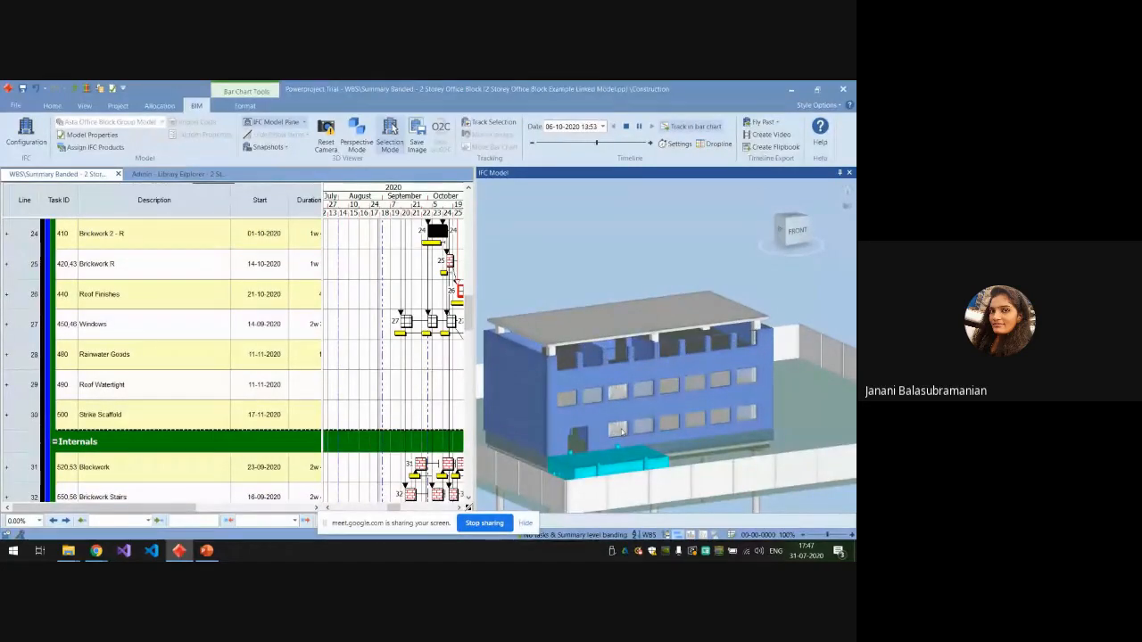
{"action": "scroll", "coordinate": [615, 433], "scroll_direction": "down", "scroll_amount": 4}
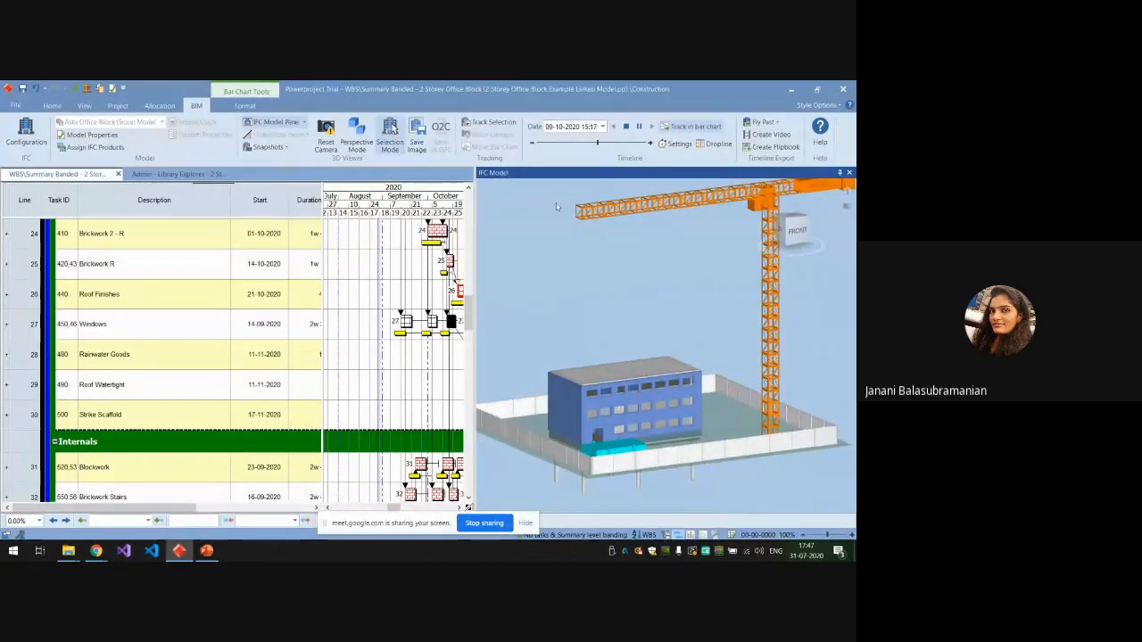
Set the timeline date to 30-09-2020 and inspect the building's construction state in the 3D model.
{"action": "left_click", "coordinate": [602, 127]}
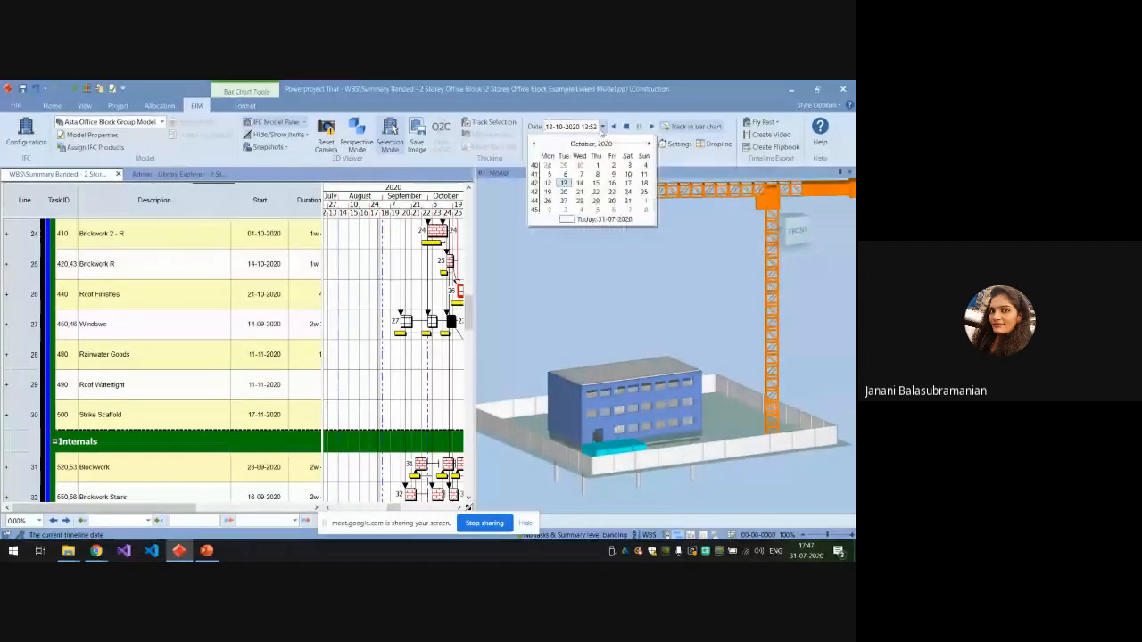
{"action": "left_click", "coordinate": [534, 146]}
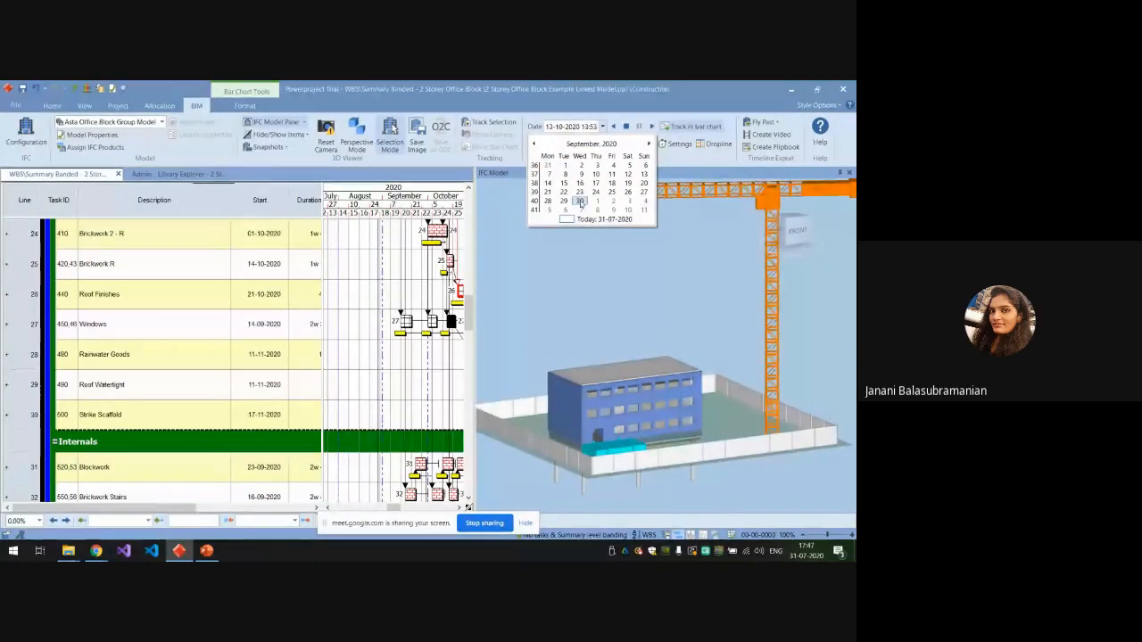
{"action": "left_click", "coordinate": [580, 202]}
{"action": "scroll", "coordinate": [604, 444], "scroll_direction": "up", "scroll_amount": 5}
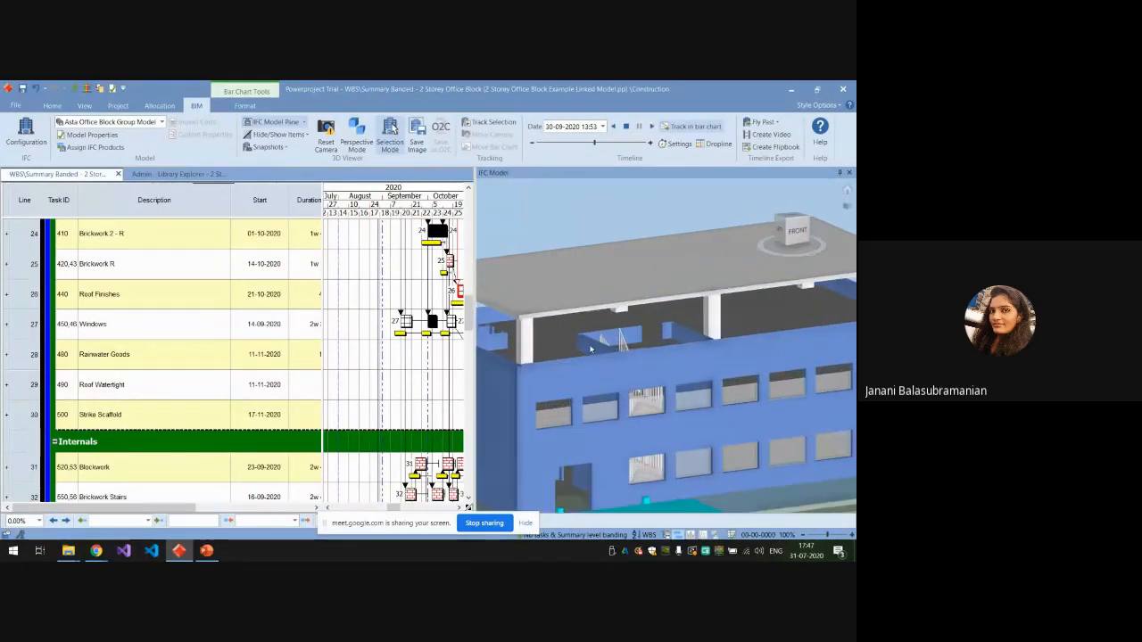
{"action": "scroll", "coordinate": [591, 360], "scroll_direction": "down", "scroll_amount": 5}
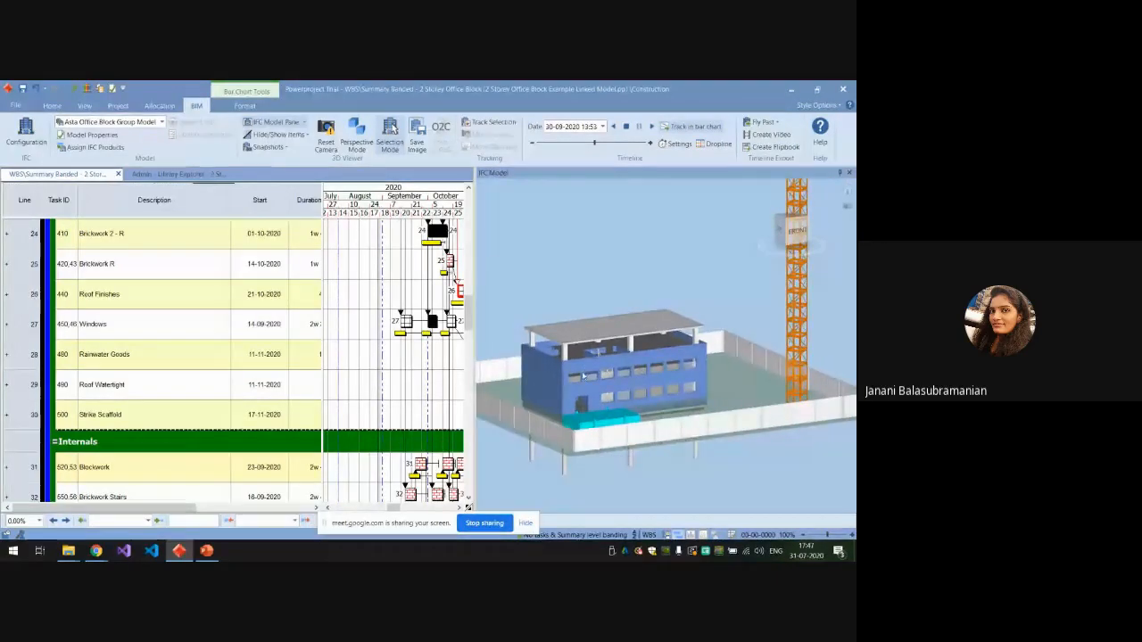
{"action": "scroll", "coordinate": [584, 367], "scroll_direction": "down", "scroll_amount": 1}
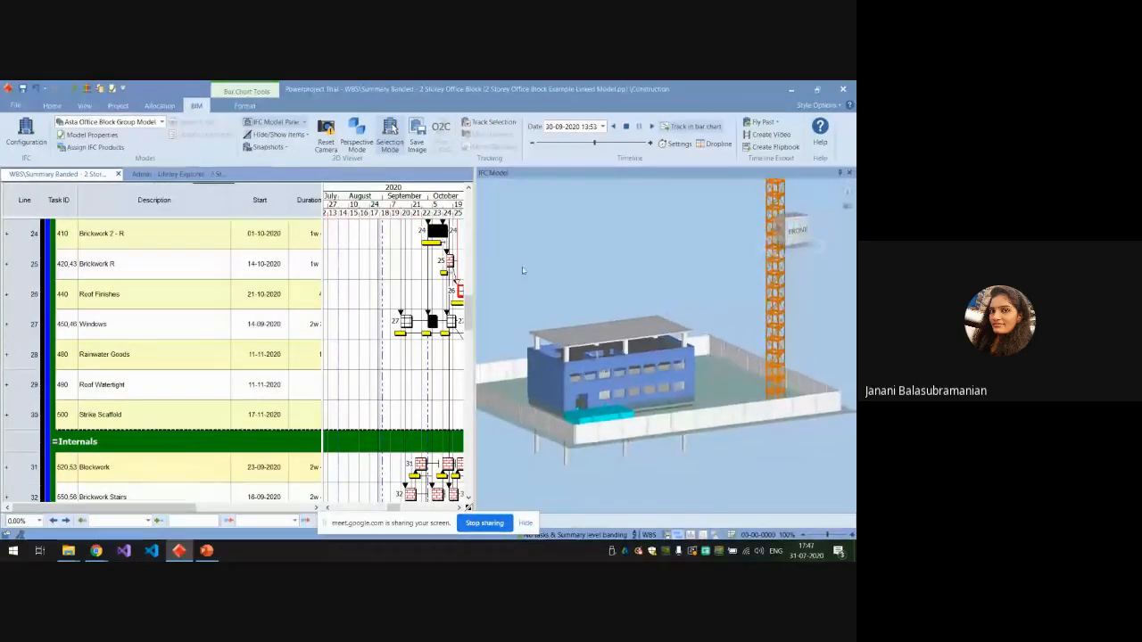
Set the timeline date to 31-08-2020 and inspect the slabs, columns and brickwork in the 3D model.
{"action": "left_click", "coordinate": [603, 127]}
{"action": "left_click", "coordinate": [533, 144]}
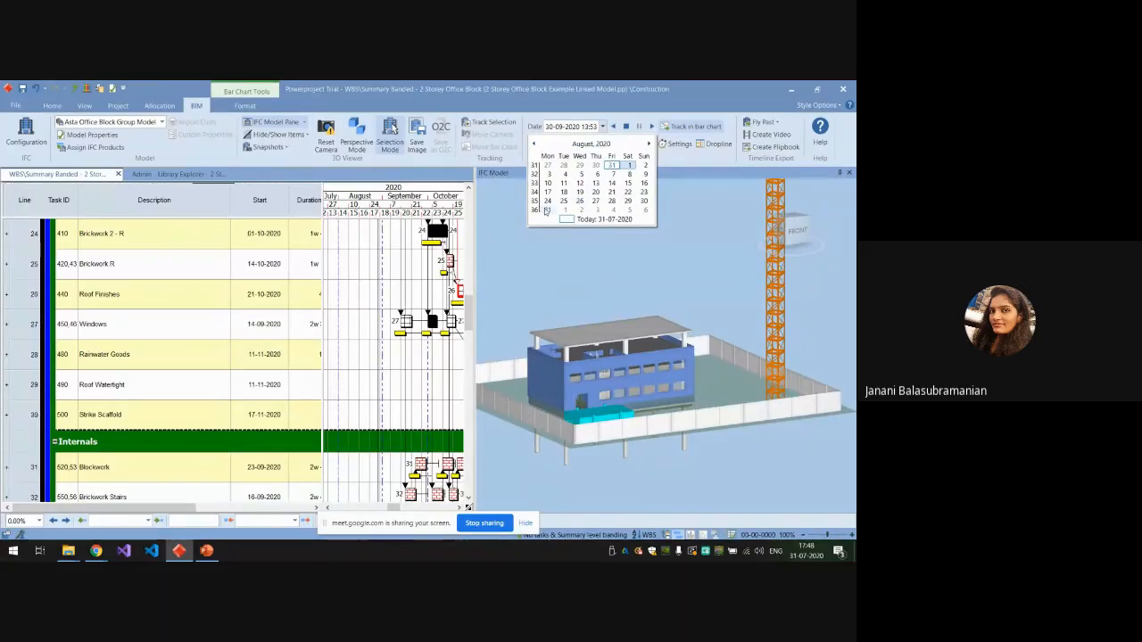
{"action": "left_click", "coordinate": [546, 210]}
{"action": "scroll", "coordinate": [613, 359], "scroll_direction": "up", "scroll_amount": 5}
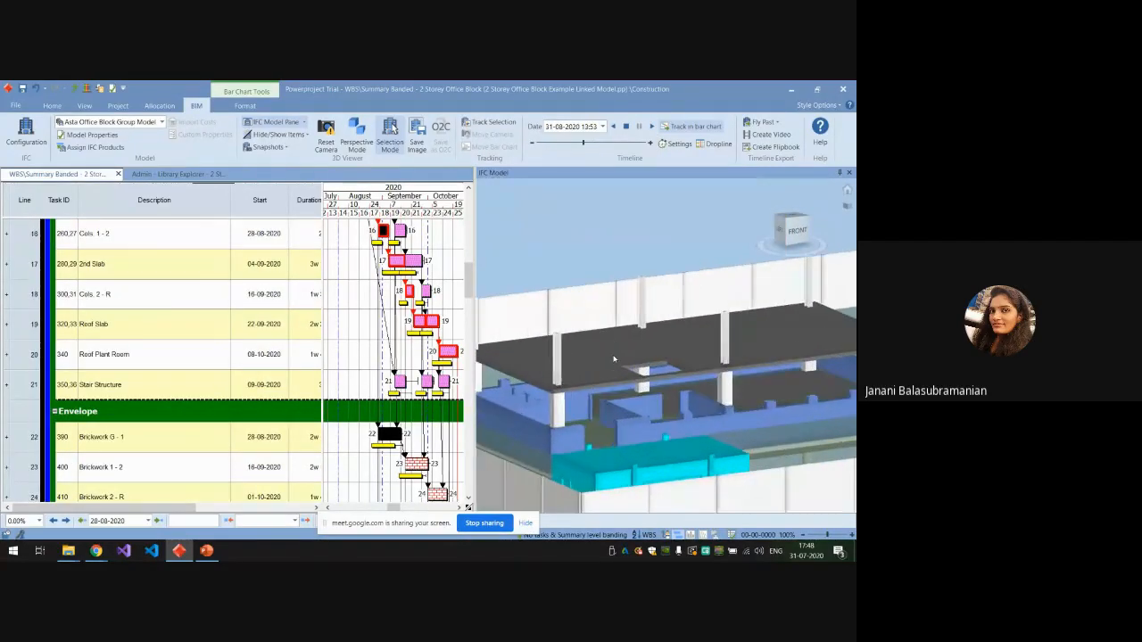
{"action": "scroll", "coordinate": [554, 361], "scroll_direction": "down", "scroll_amount": 4}
{"action": "scroll", "coordinate": [553, 367], "scroll_direction": "down", "scroll_amount": 5}
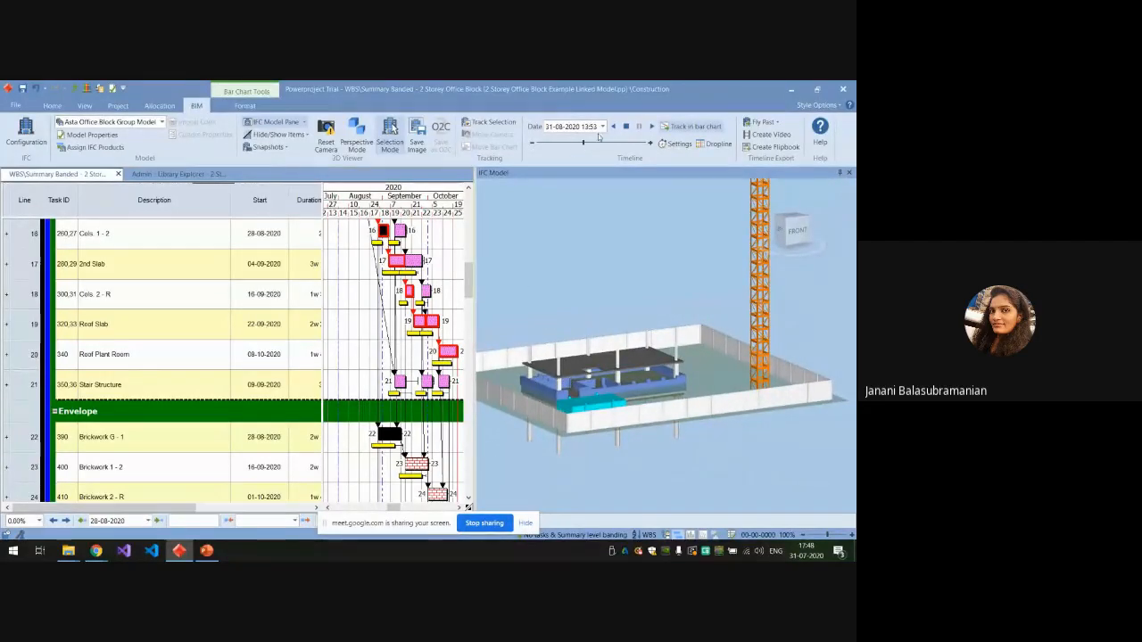
Switch to the PowerPoint presentation, select the Comparison of Planned Vs Actual slide and start the slide show from it.
{"action": "left_click", "coordinate": [206, 550]}
{"action": "left_click", "coordinate": [103, 509]}
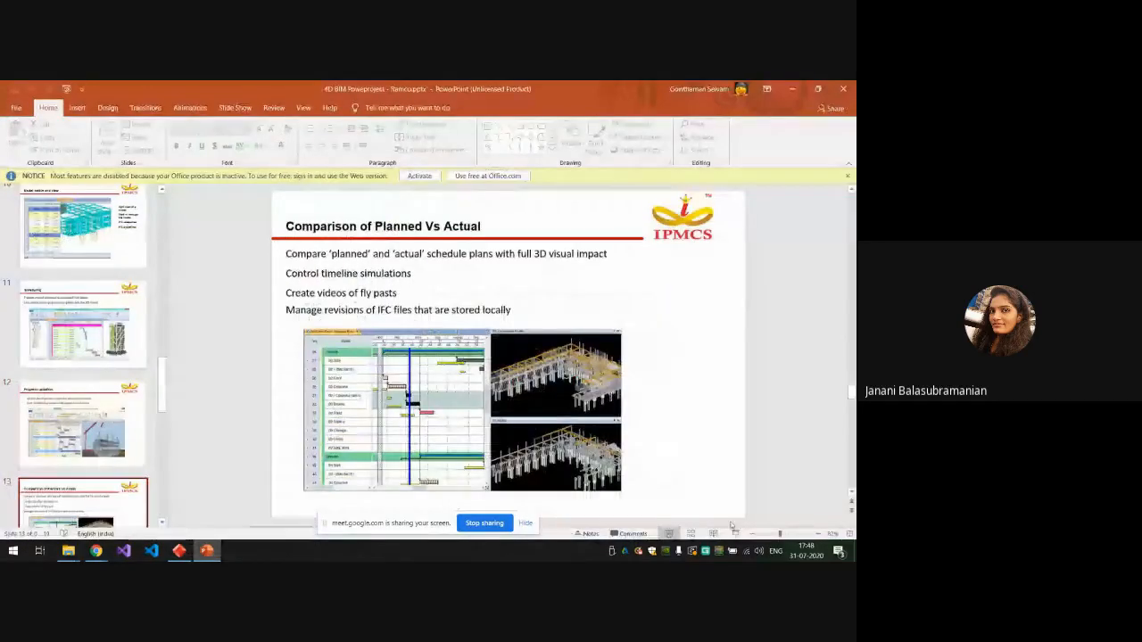
{"action": "key", "text": "shift+F5"}
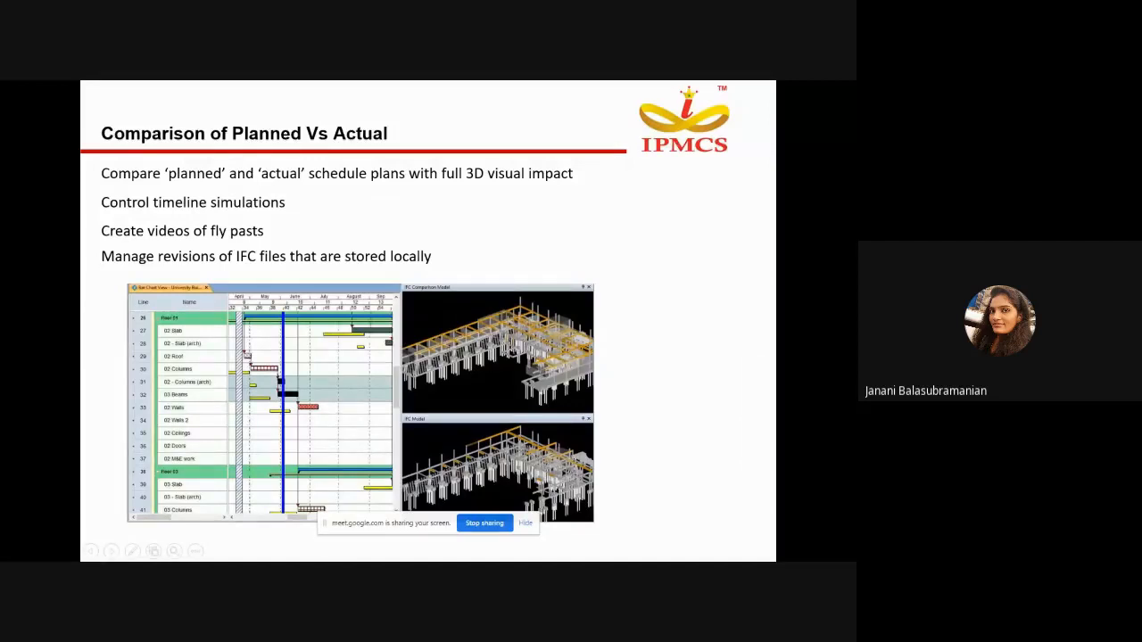
End the slide show, switch back to Powerproject and rewind the simulation timeline to its start on 04-05-2020.
{"action": "key", "text": "Escape"}
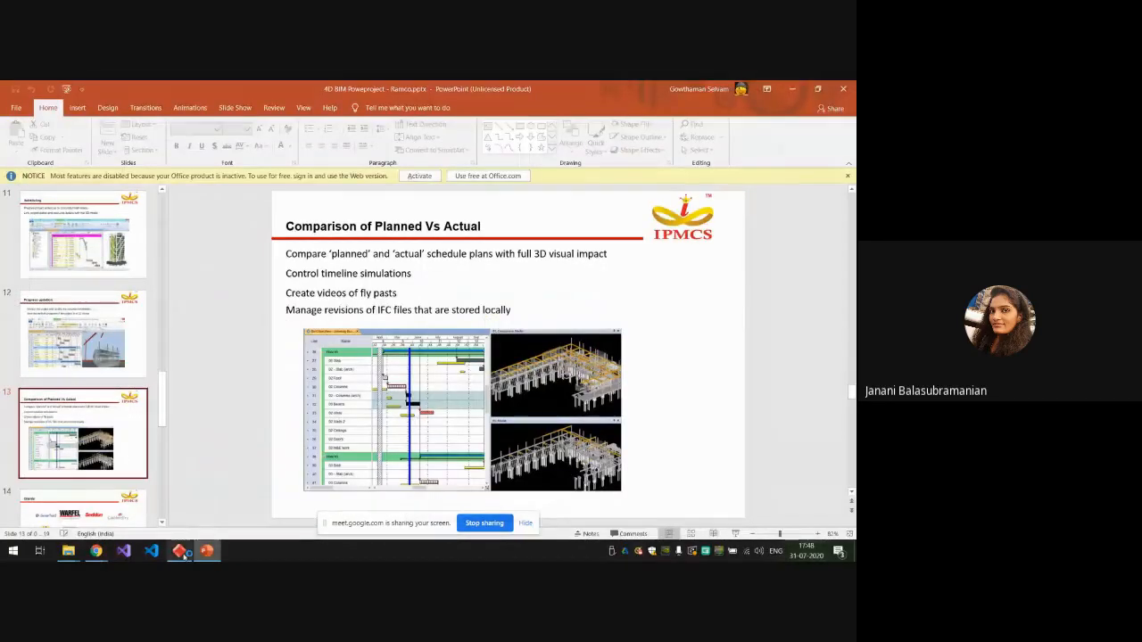
{"action": "left_click", "coordinate": [179, 552]}
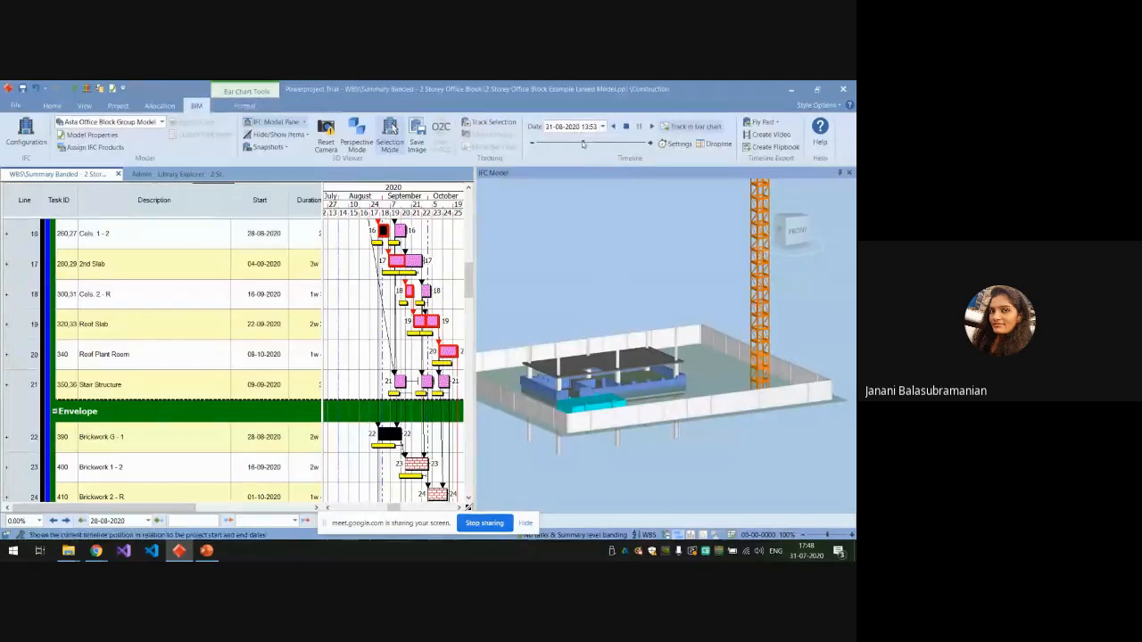
{"action": "left_click_drag", "start_coordinate": [584, 143], "coordinate": [533, 143]}
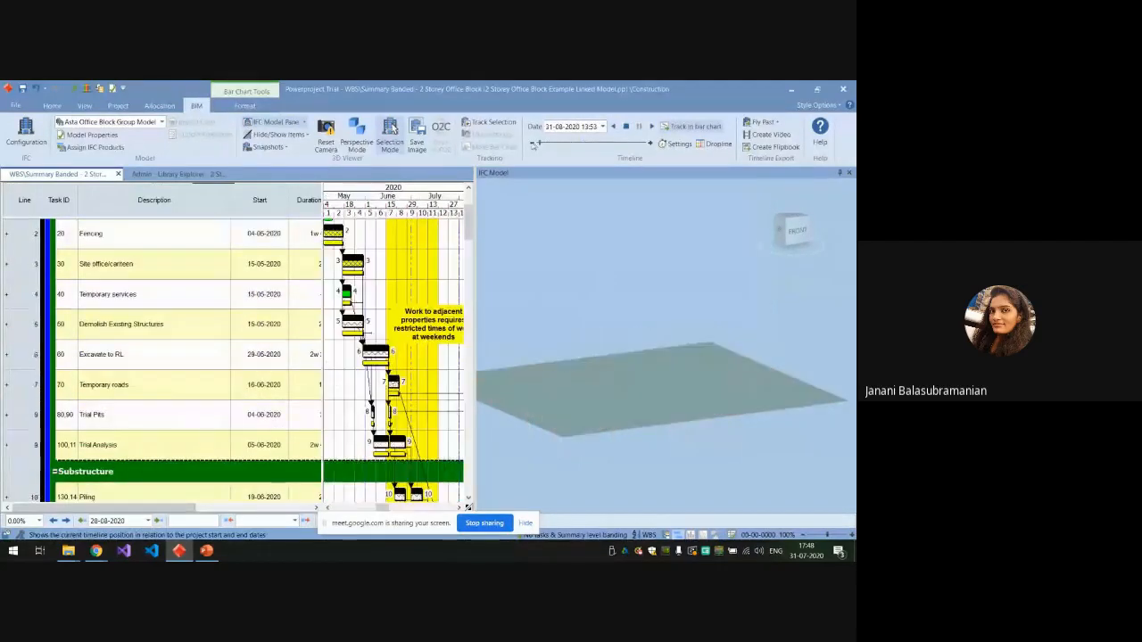
Set the timeline simulation to complete after 30 seconds, with a comparison simulation using live project dates and Current Baseline as the baseline.
{"action": "left_click", "coordinate": [675, 144]}
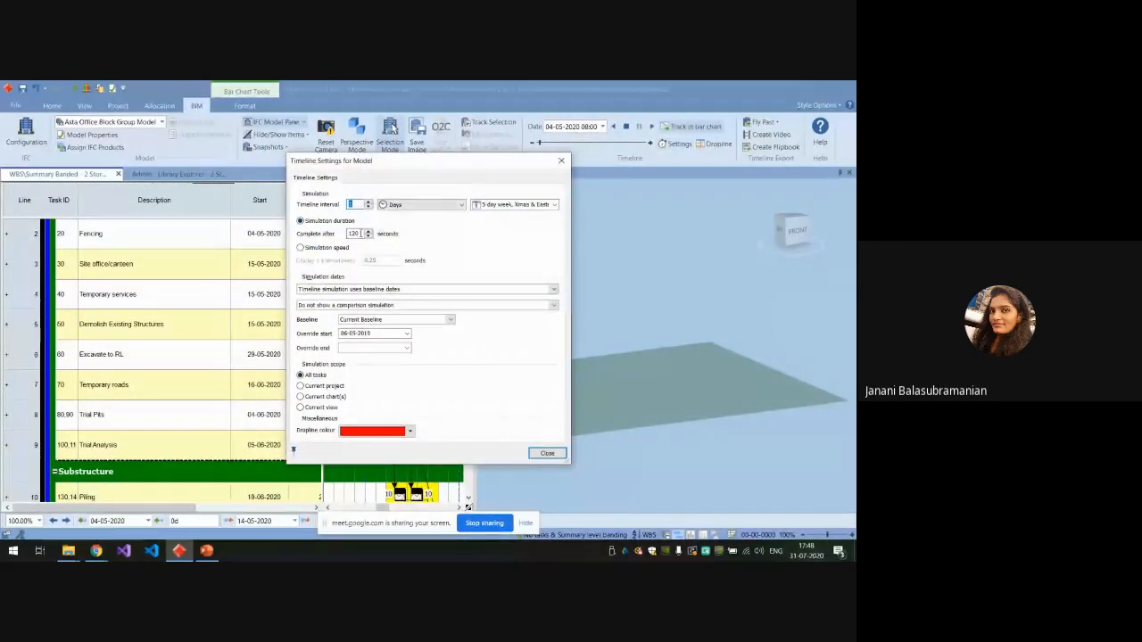
{"action": "left_click_drag", "start_coordinate": [361, 234], "coordinate": [337, 235]}
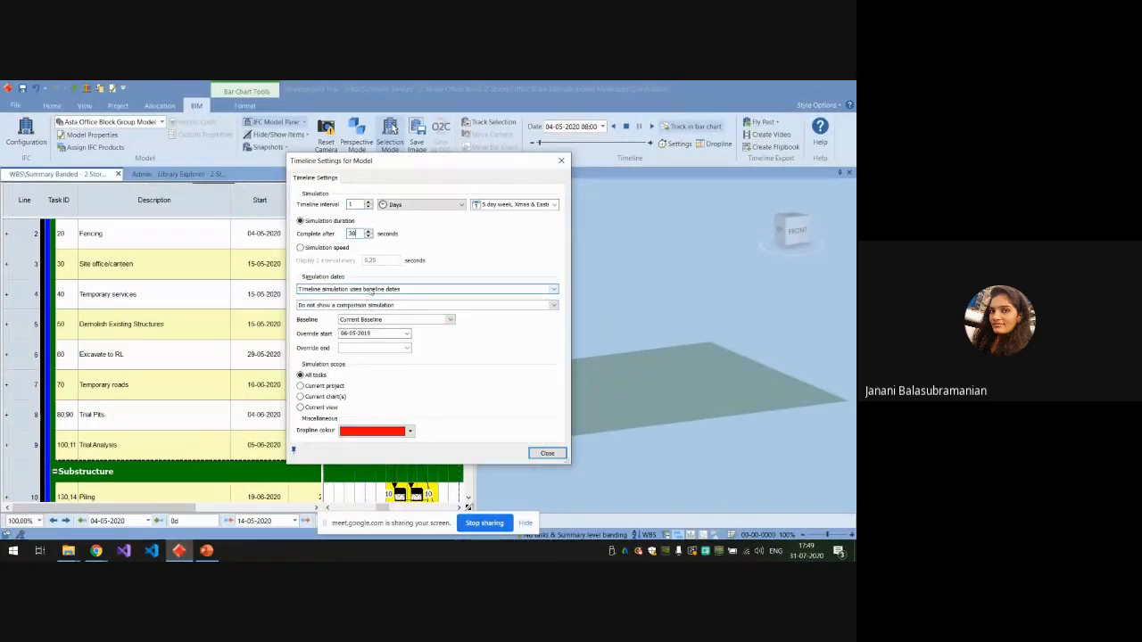
{"action": "left_click", "coordinate": [553, 306]}
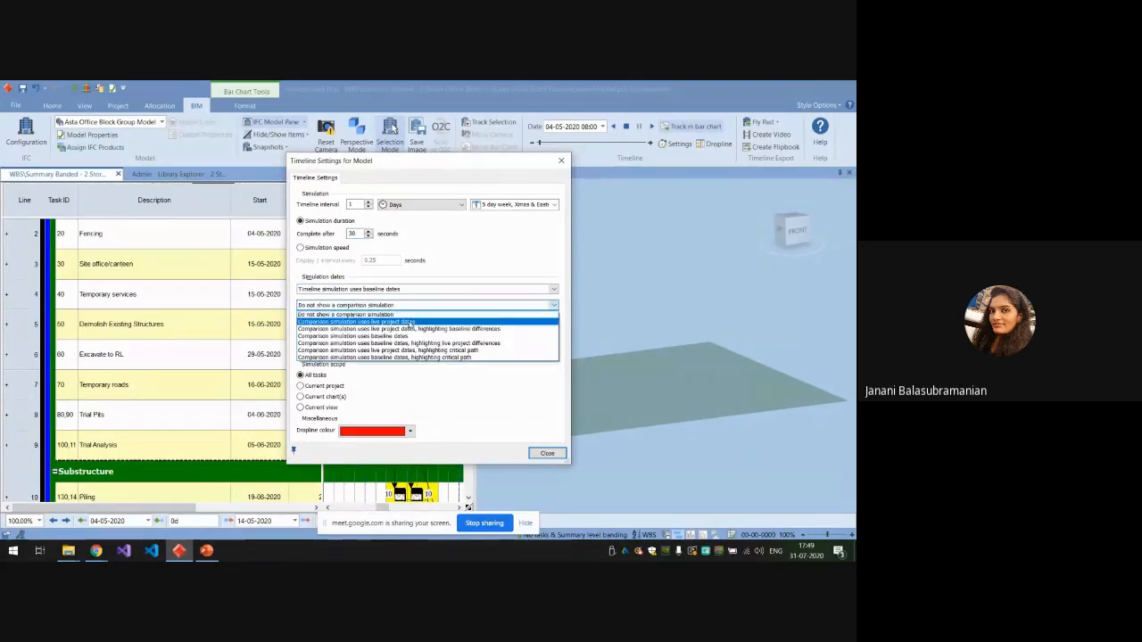
{"action": "left_click", "coordinate": [410, 322]}
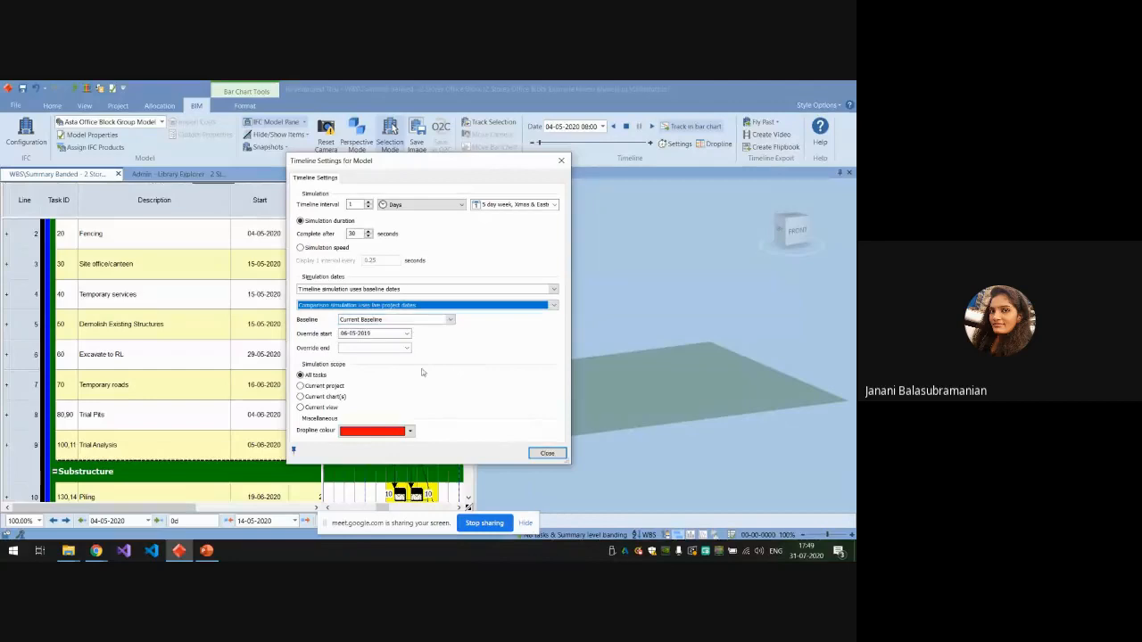
{"action": "left_click", "coordinate": [451, 321]}
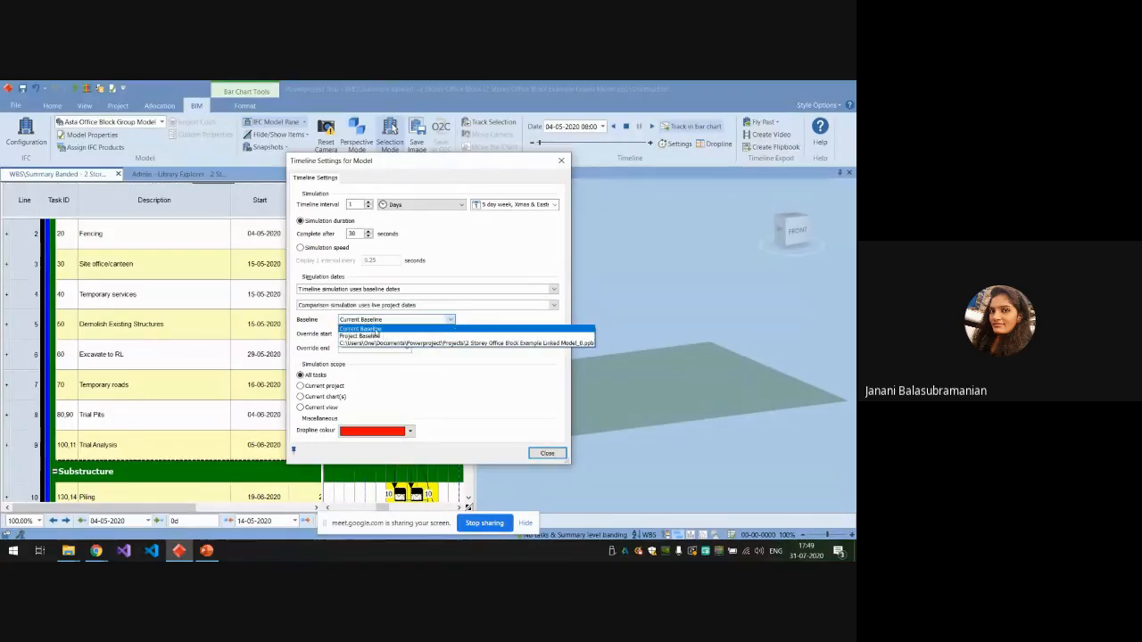
{"action": "left_click", "coordinate": [376, 329]}
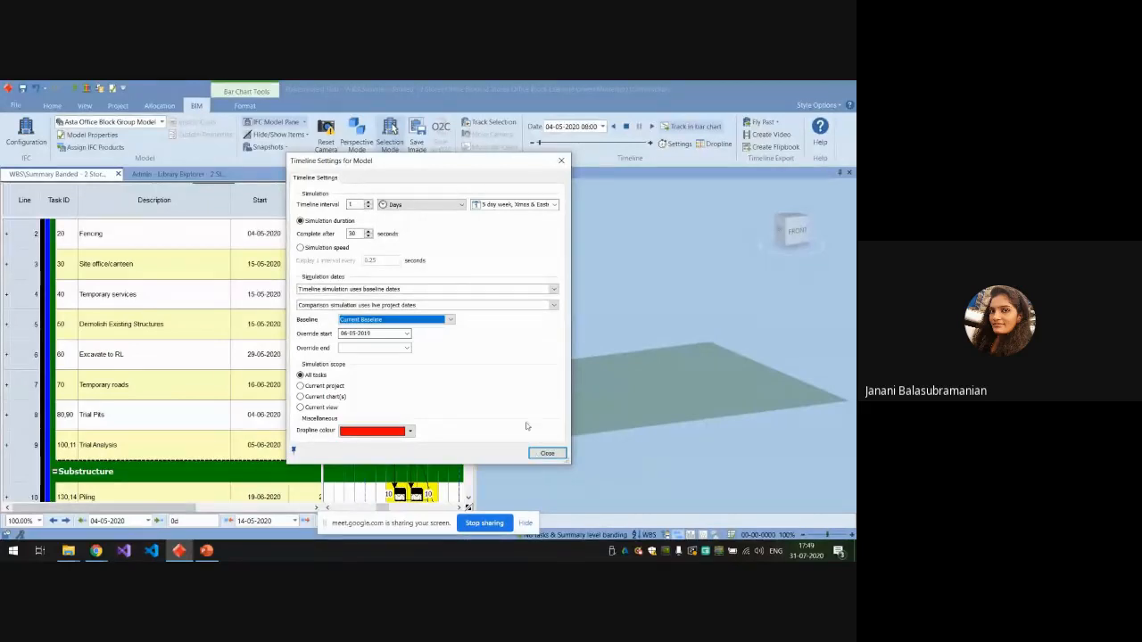
{"action": "left_click", "coordinate": [546, 453]}
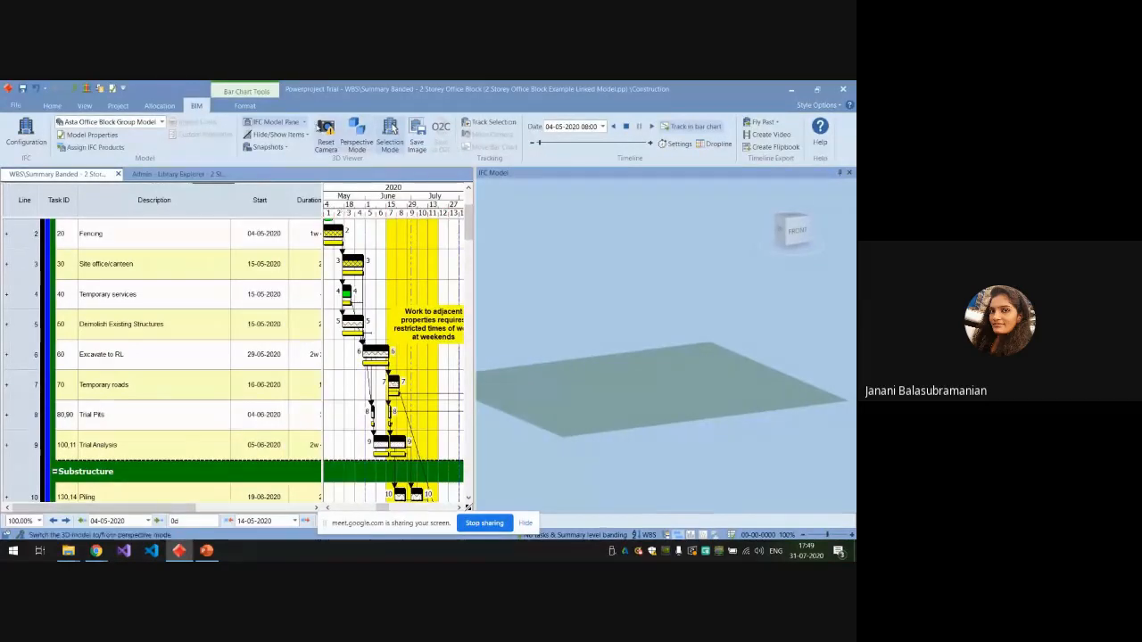
Display the IFC Comparison Model together with the IFC Model and fit the site in the main model view.
{"action": "left_click", "coordinate": [305, 124]}
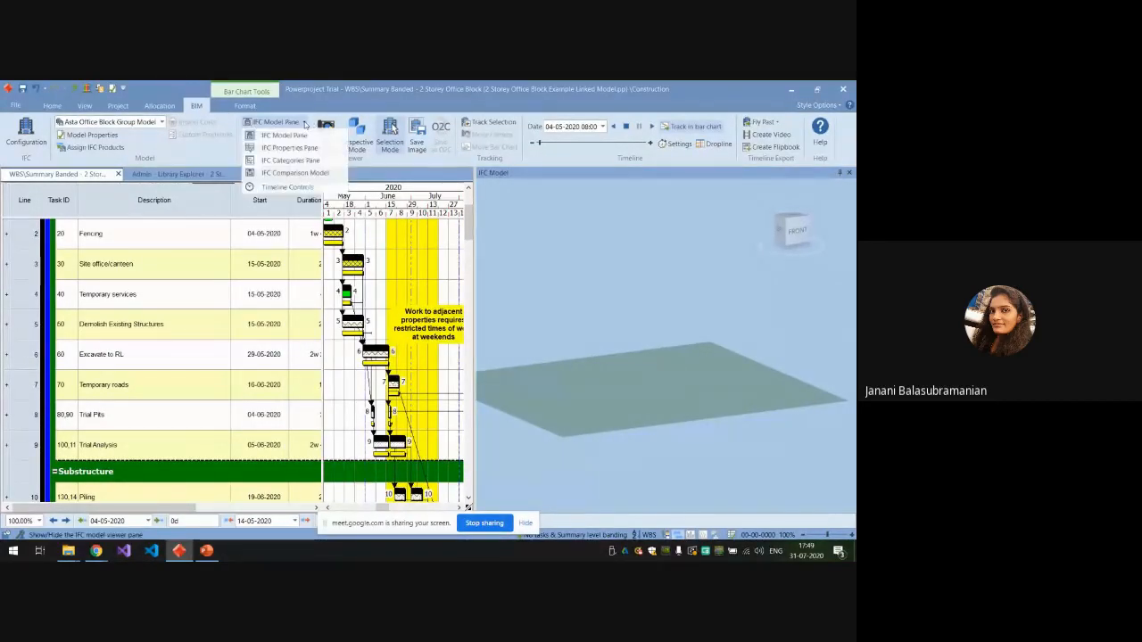
{"action": "left_click", "coordinate": [307, 179]}
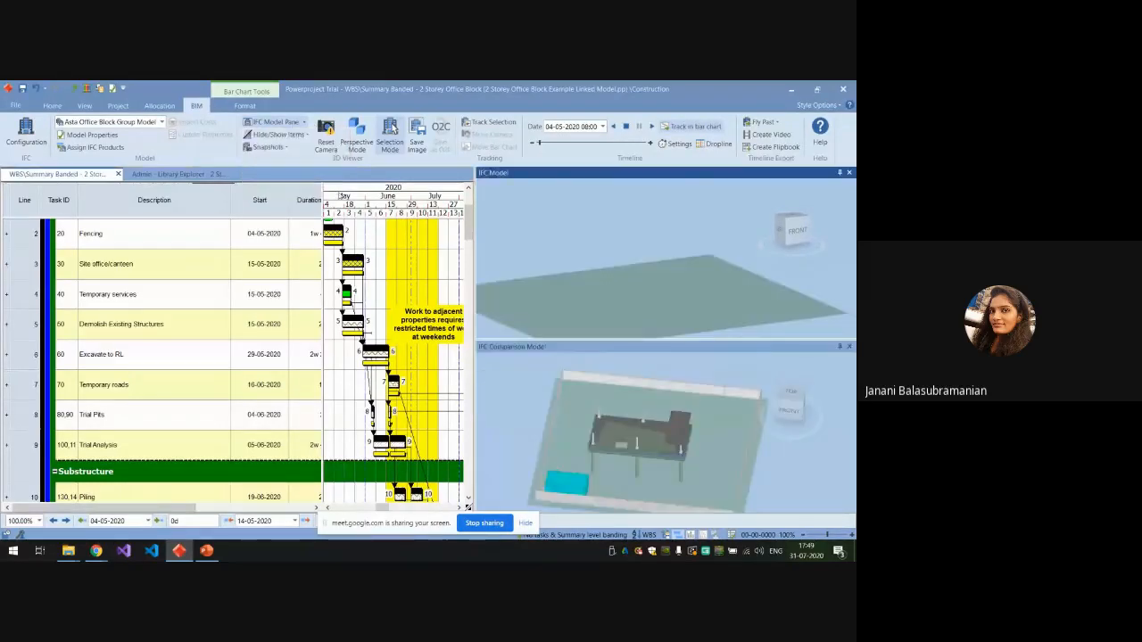
{"action": "scroll", "coordinate": [624, 418], "scroll_direction": "up", "scroll_amount": 4}
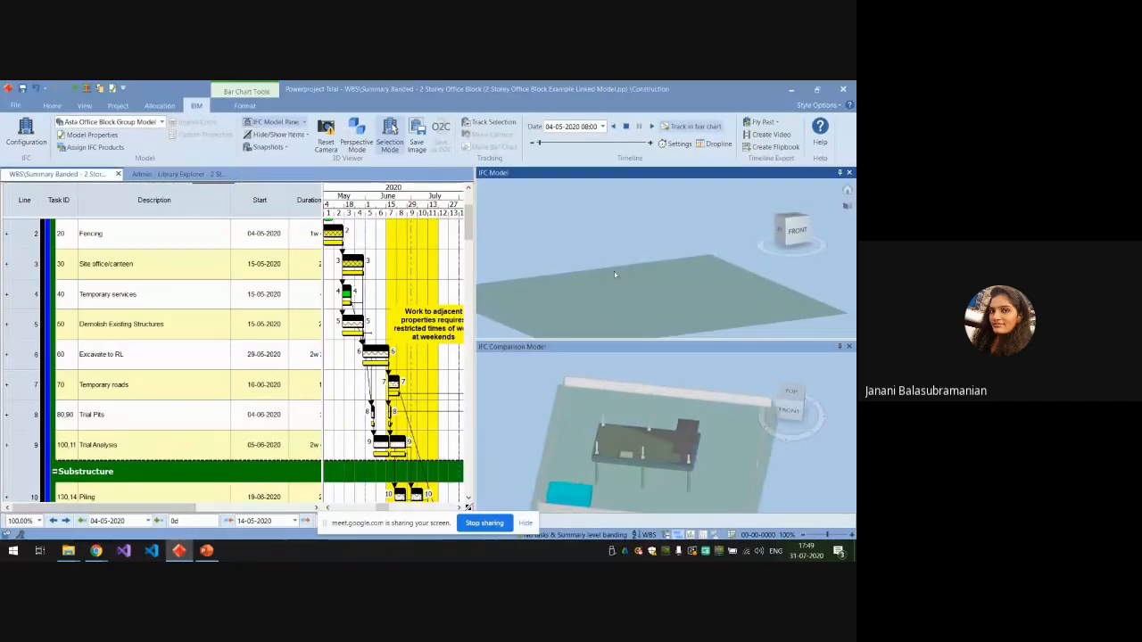
{"action": "scroll", "coordinate": [616, 273], "scroll_direction": "down", "scroll_amount": 3}
{"action": "scroll", "coordinate": [613, 265], "scroll_direction": "up", "scroll_amount": 2}
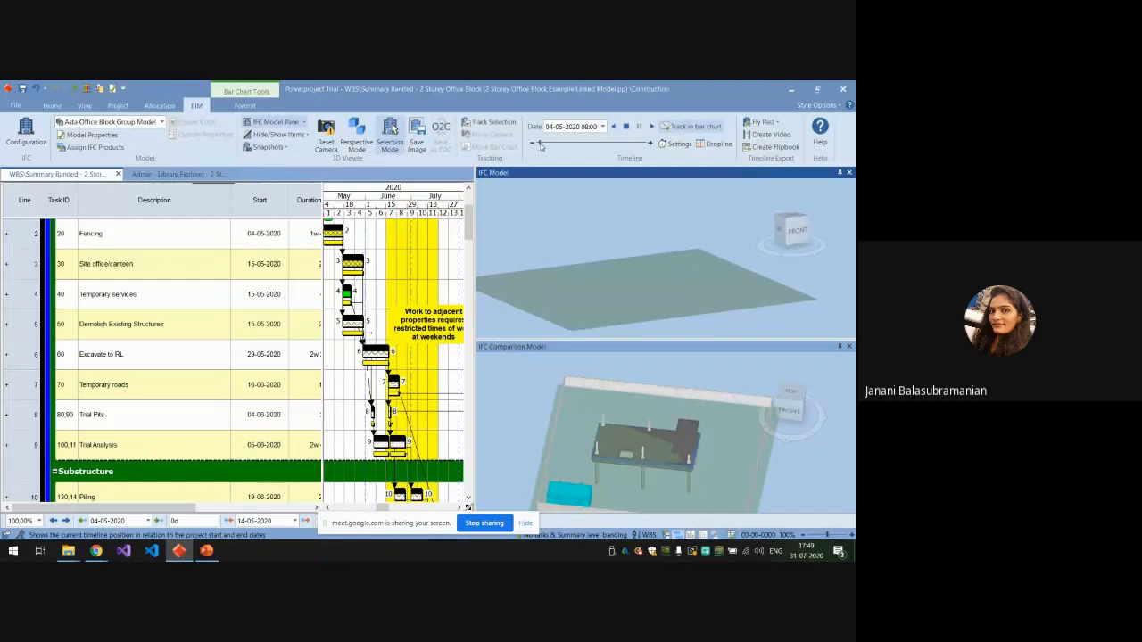
Play the construction simulation in both models and pause it around 10-12-2020.
{"action": "left_click", "coordinate": [652, 126]}
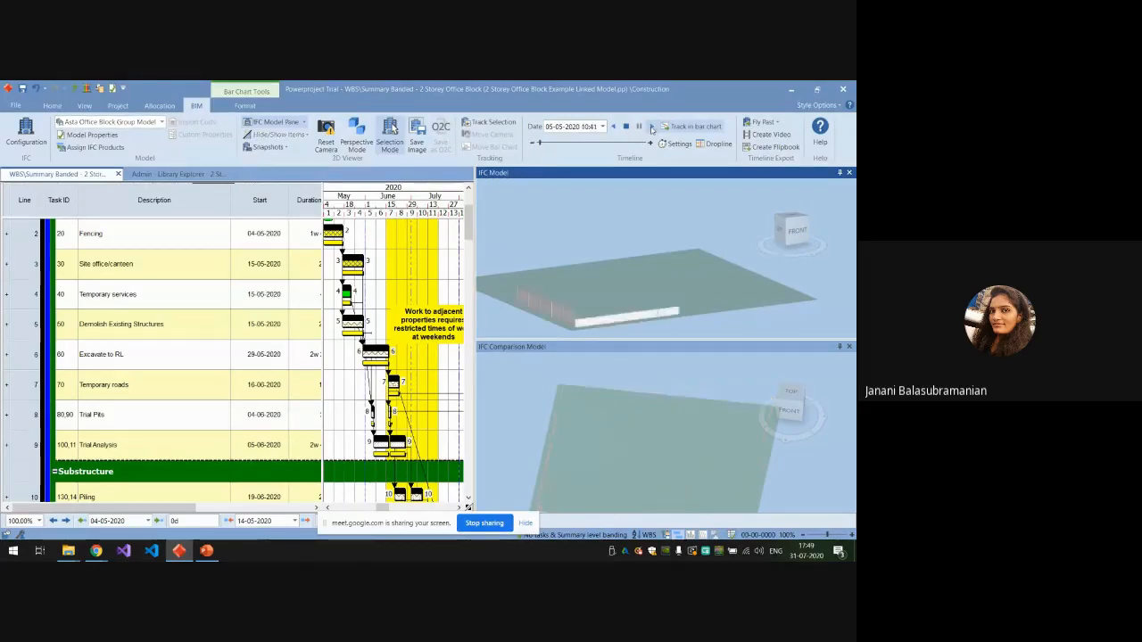
{"action": "scroll", "coordinate": [678, 403], "scroll_direction": "down", "scroll_amount": 2}
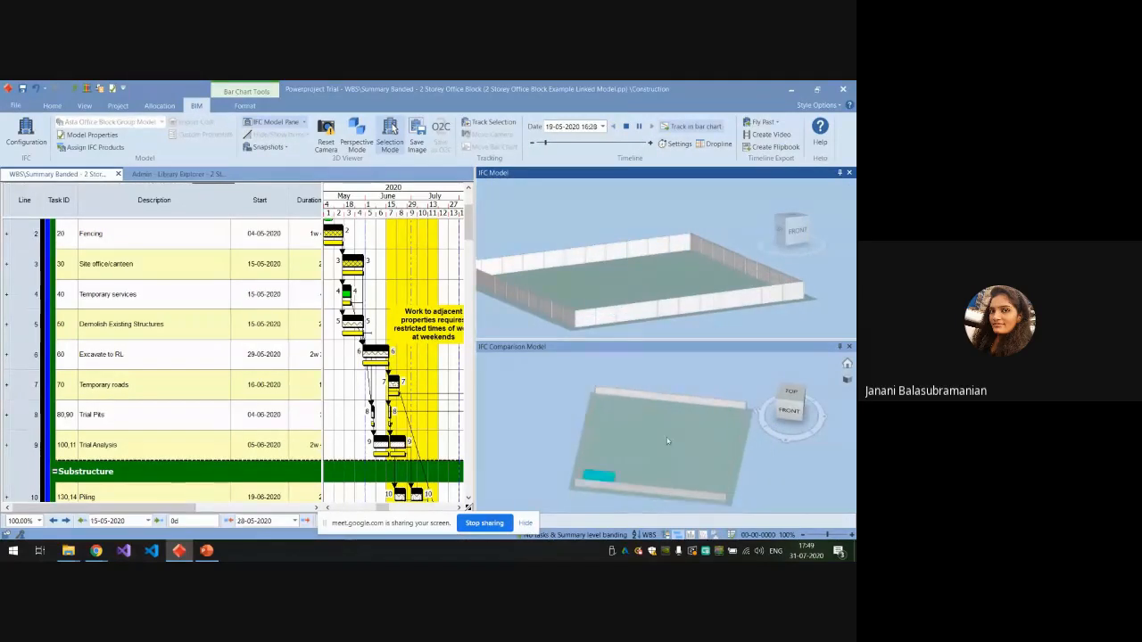
{"action": "scroll", "coordinate": [655, 451], "scroll_direction": "up", "scroll_amount": 1}
{"action": "left_click", "coordinate": [649, 443]}
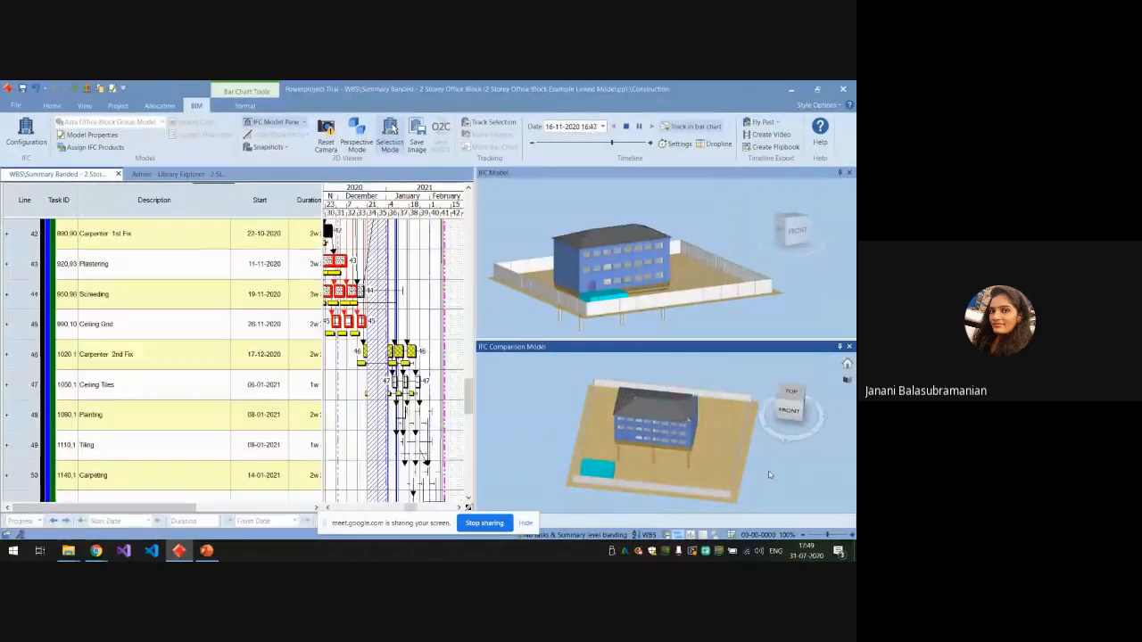
{"action": "left_click", "coordinate": [640, 126]}
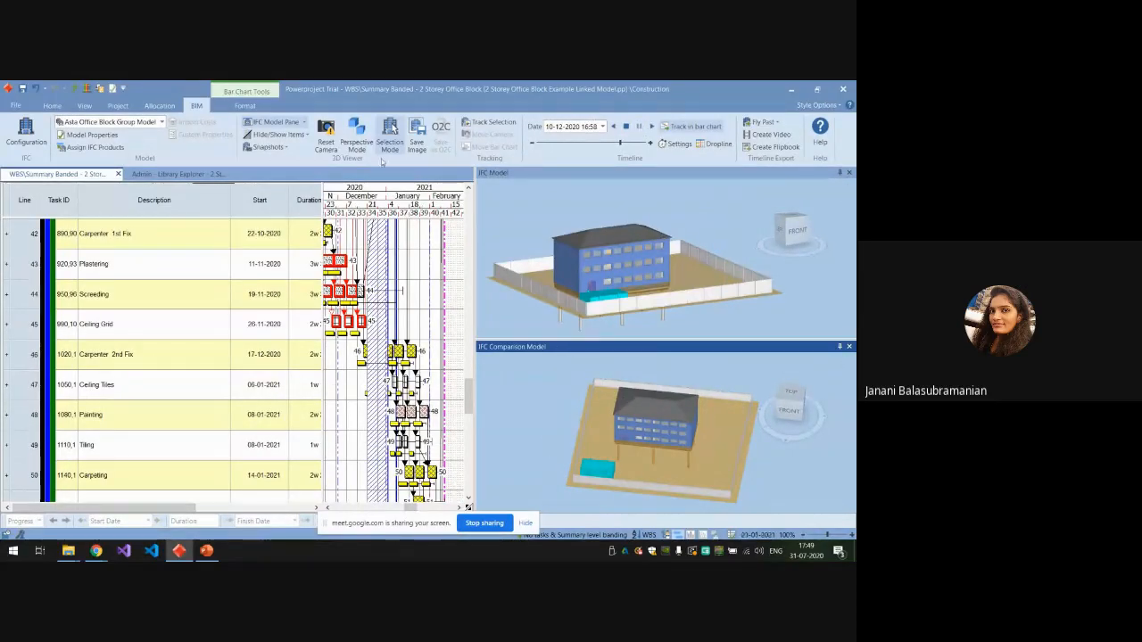
Orbit the comparison model to a low front view like the main model's and resume the simulation until early February 2021.
{"action": "left_click_drag", "start_coordinate": [546, 462], "coordinate": [624, 476]}
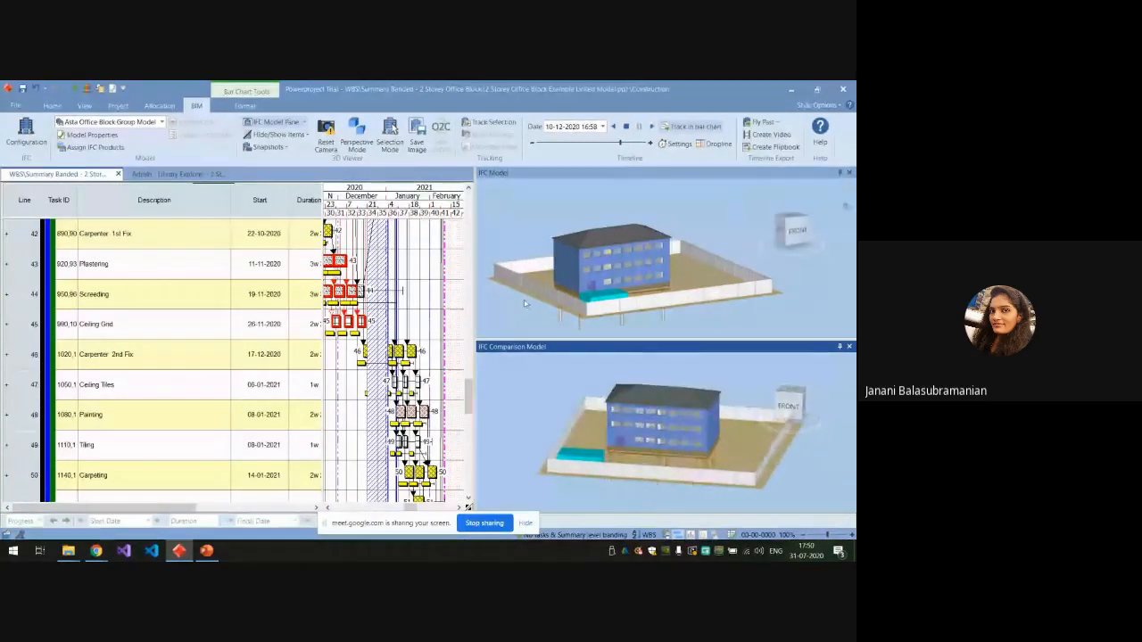
{"action": "mouse_move", "coordinate": [524, 304]}
{"action": "left_mouse_down"}
{"action": "mouse_move", "coordinate": [523, 292]}
{"action": "mouse_move", "coordinate": [523, 305]}
{"action": "left_mouse_up"}
{"action": "scroll", "coordinate": [608, 266], "scroll_direction": "up", "scroll_amount": 4}
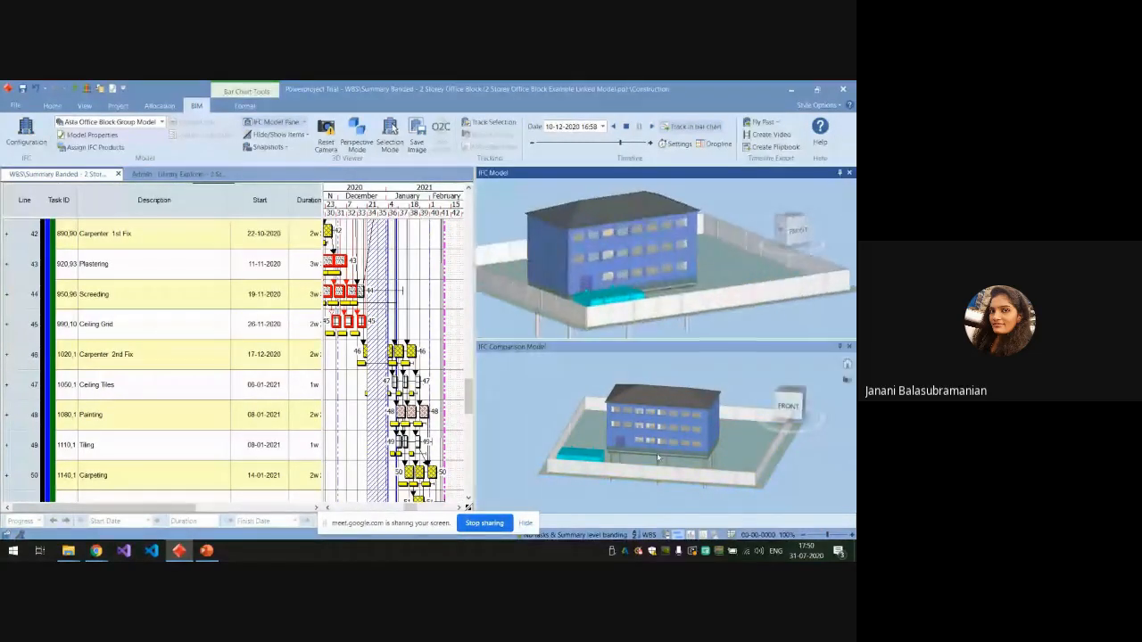
{"action": "left_click", "coordinate": [652, 127]}
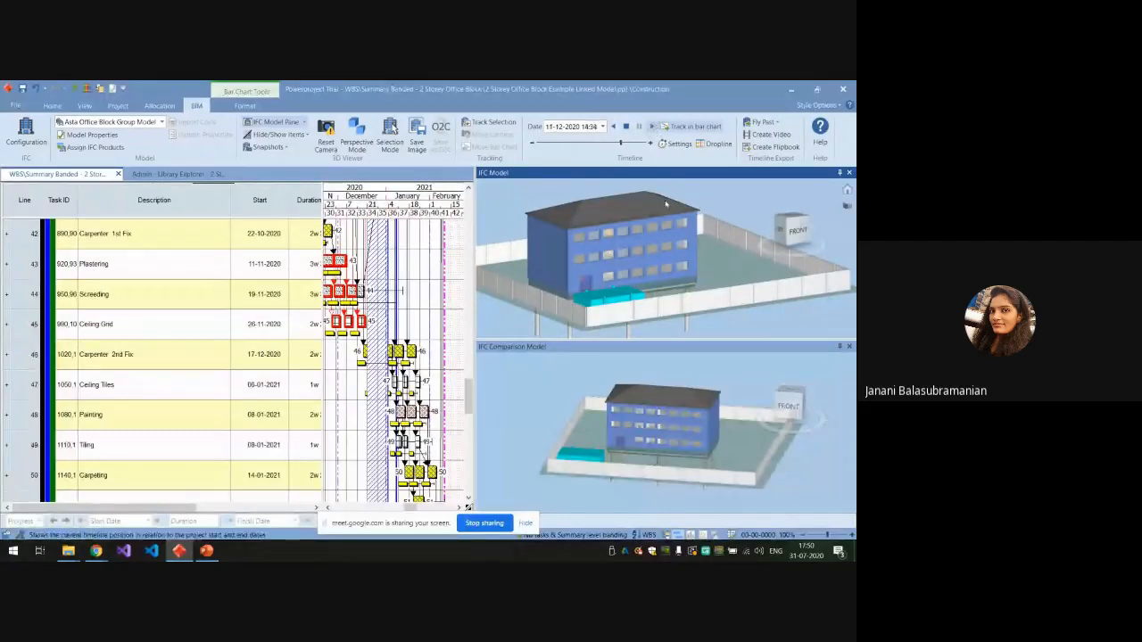
{"action": "scroll", "coordinate": [652, 367], "scroll_direction": "down", "scroll_amount": 2}
{"action": "scroll", "coordinate": [611, 263], "scroll_direction": "down", "scroll_amount": 3}
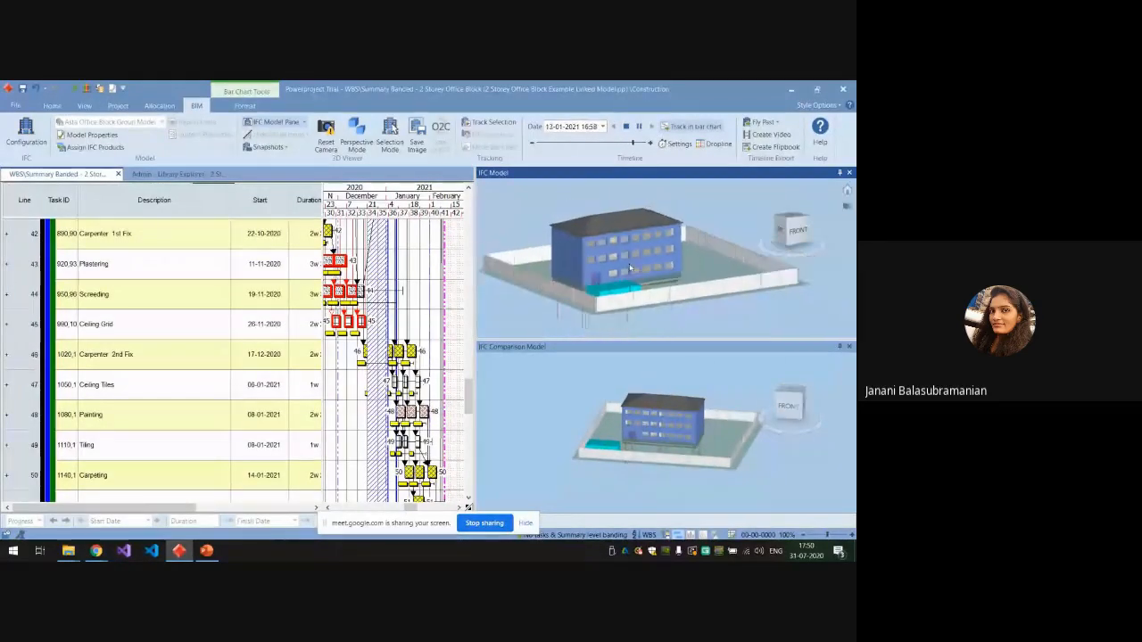
{"action": "scroll", "coordinate": [662, 398], "scroll_direction": "up", "scroll_amount": 3}
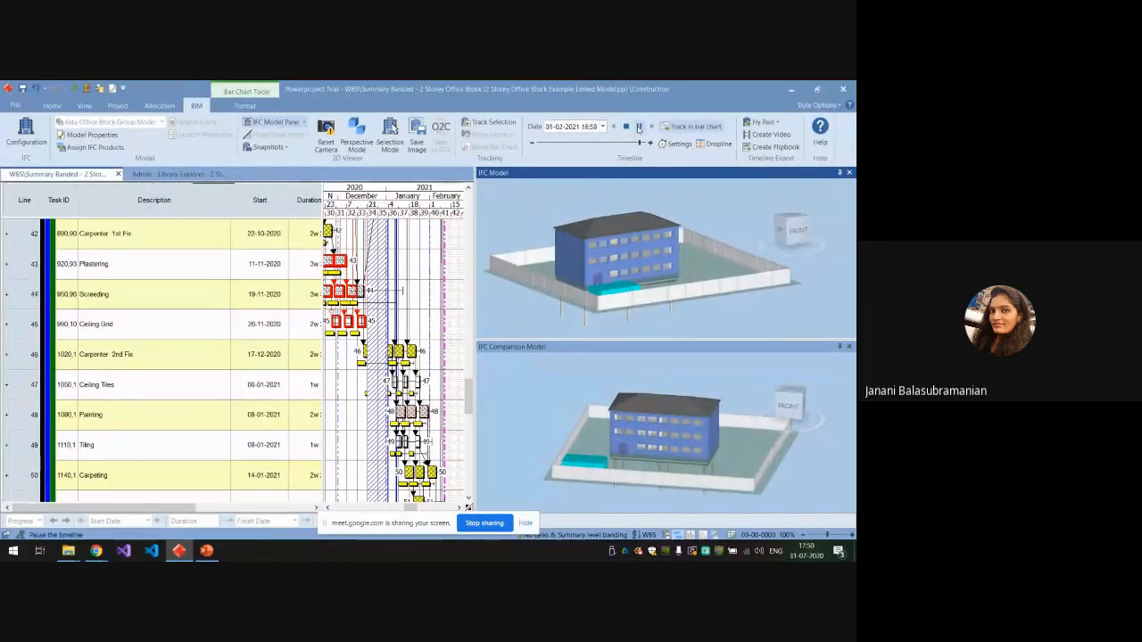
Set the timeline date to 31-08-2020 for both the main and comparison models.
{"action": "left_click", "coordinate": [603, 126]}
{"action": "left_click", "coordinate": [534, 144]}
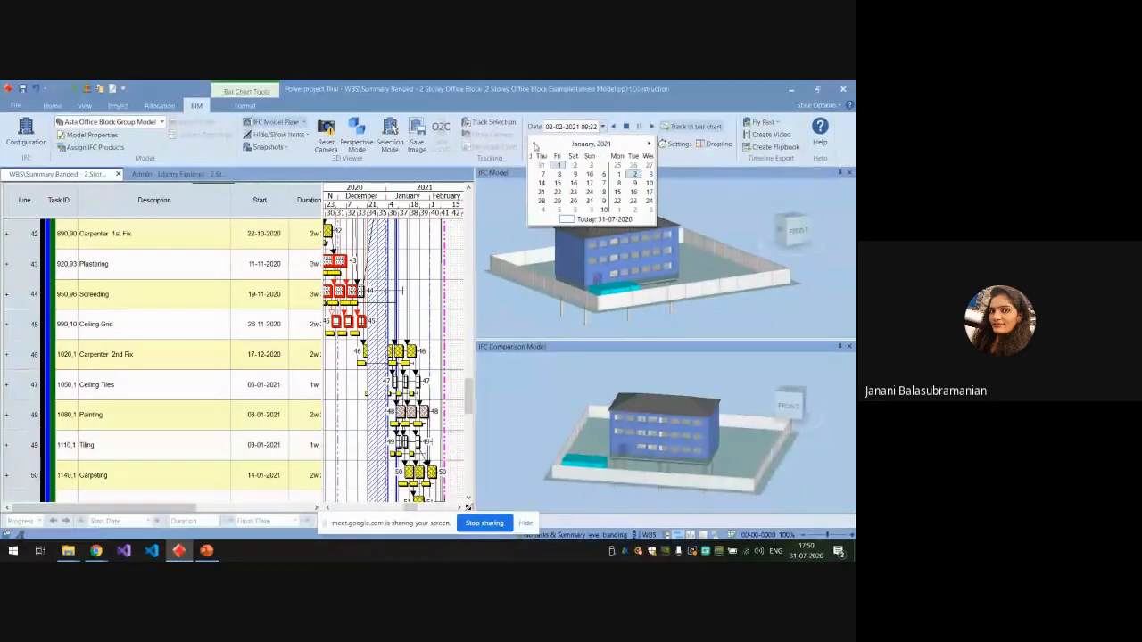
{"action": "left_click", "coordinate": [535, 143]}
{"action": "left_click", "coordinate": [535, 144]}
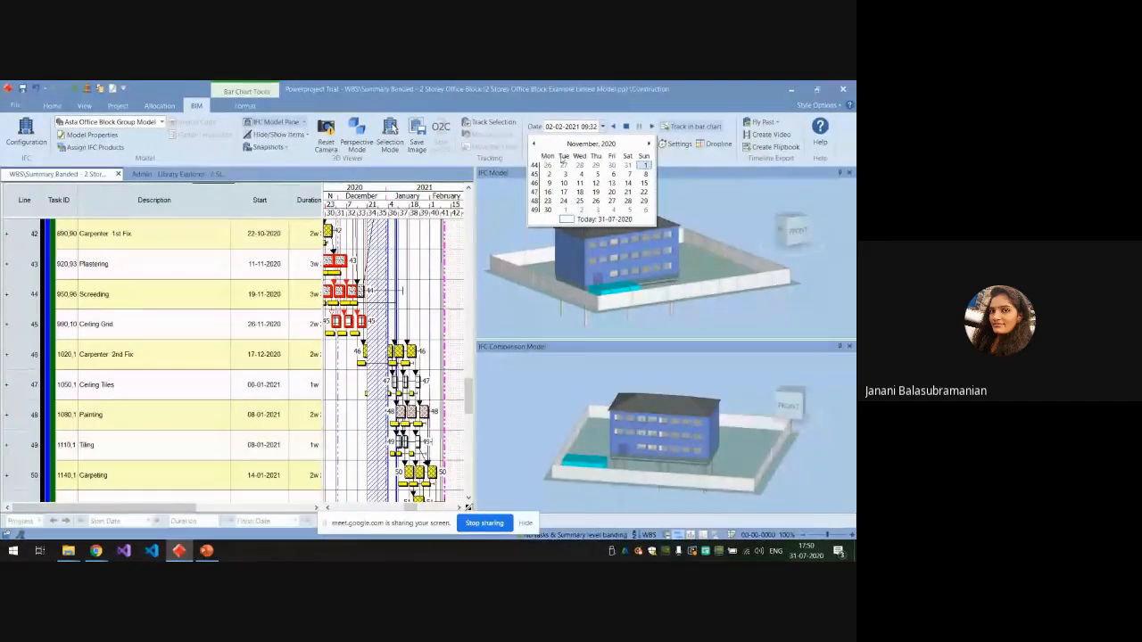
{"action": "left_click", "coordinate": [535, 143]}
{"action": "left_click", "coordinate": [536, 144]}
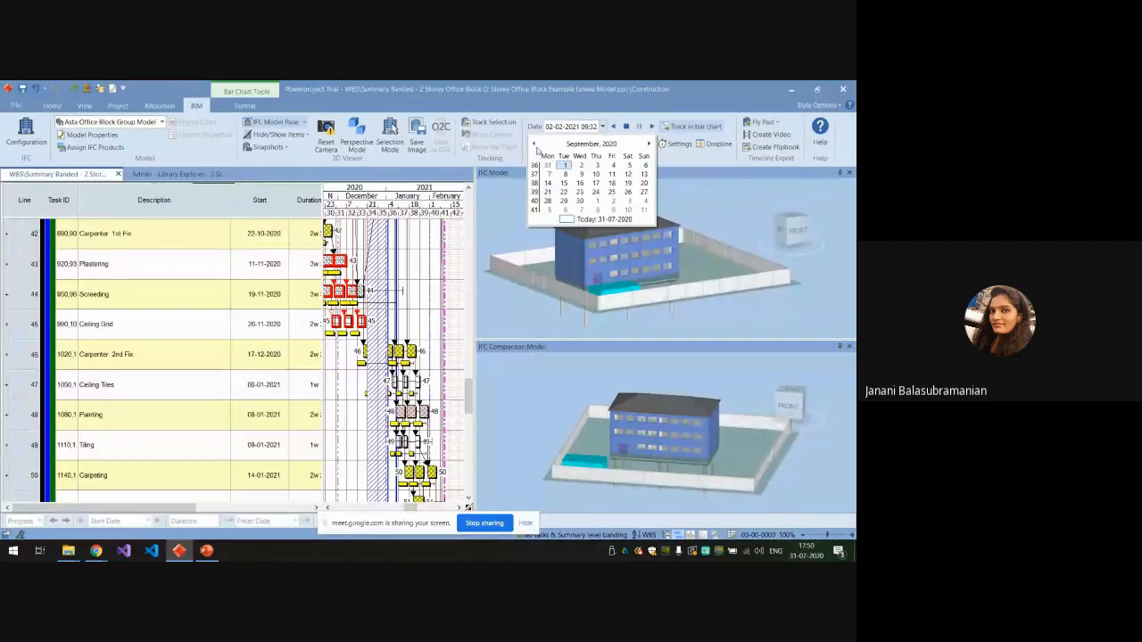
{"action": "left_click", "coordinate": [591, 144]}
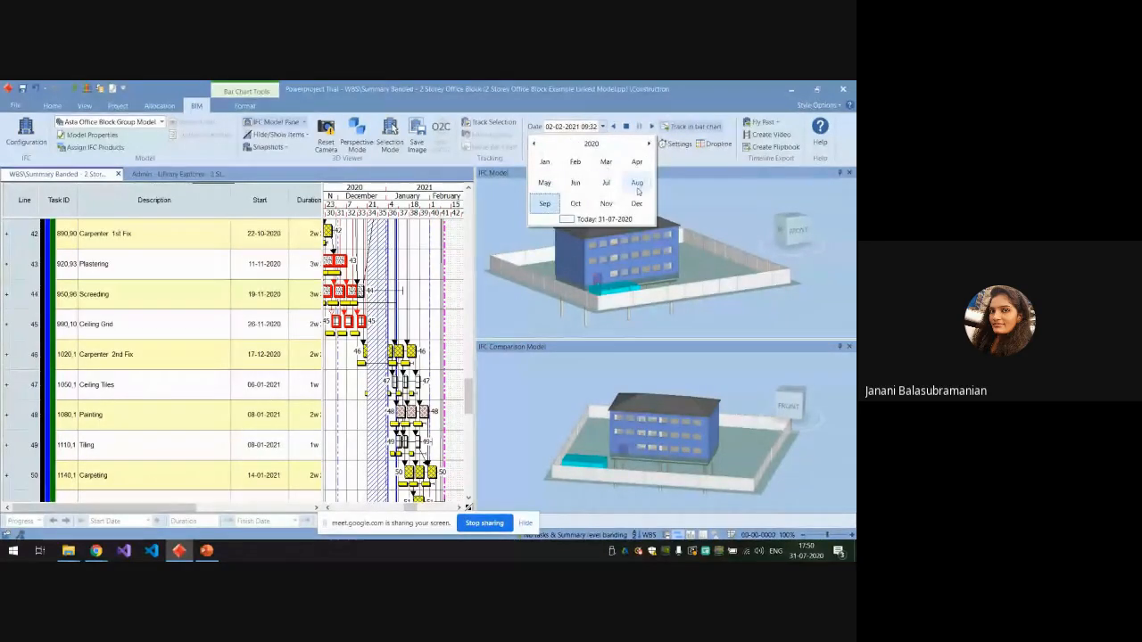
{"action": "left_click", "coordinate": [637, 184]}
{"action": "left_click", "coordinate": [547, 209]}
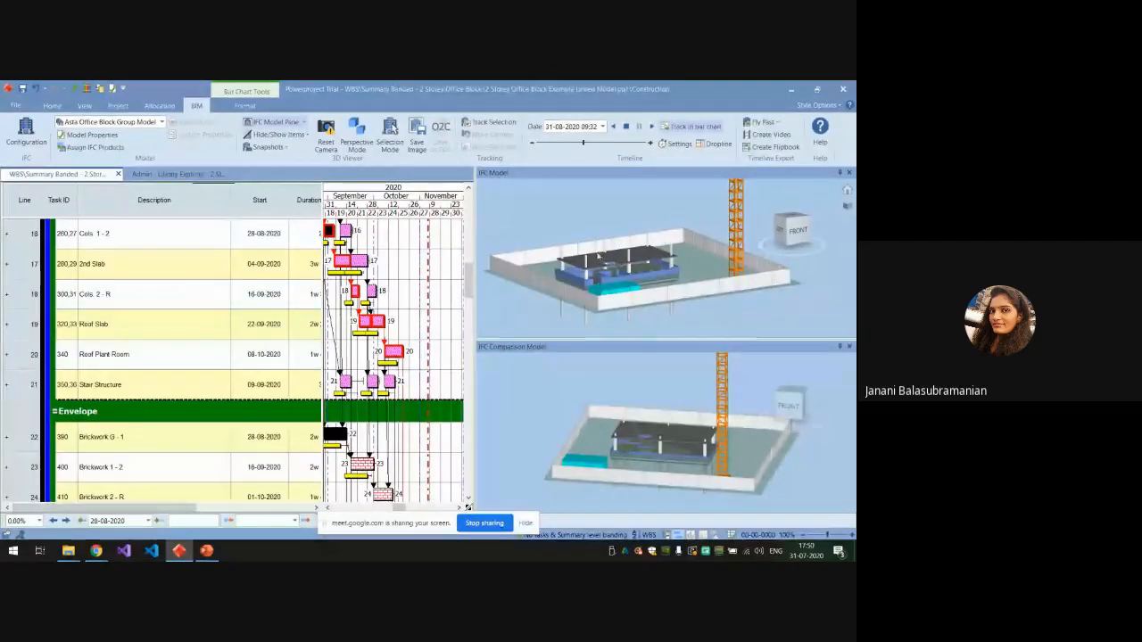
Compare the slabs, columns and ground-floor brickwork in the IFC Model and IFC Comparison Model up close, then view both whole sites.
{"action": "scroll", "coordinate": [600, 256], "scroll_direction": "up", "scroll_amount": 5}
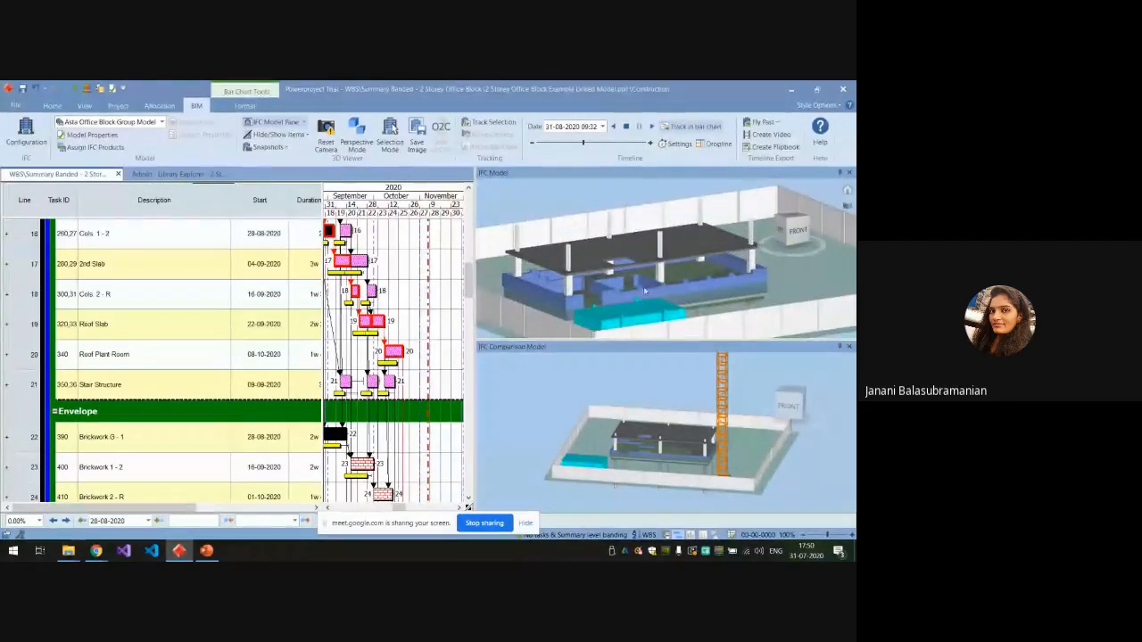
{"action": "scroll", "coordinate": [641, 288], "scroll_direction": "up", "scroll_amount": 3}
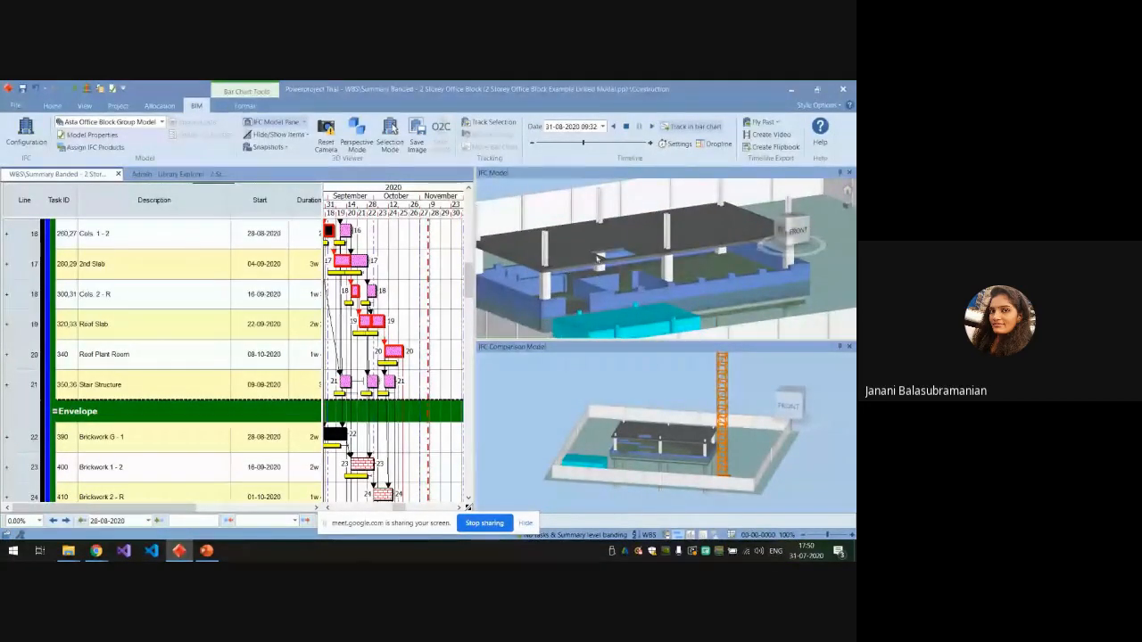
{"action": "scroll", "coordinate": [579, 239], "scroll_direction": "down", "scroll_amount": 3}
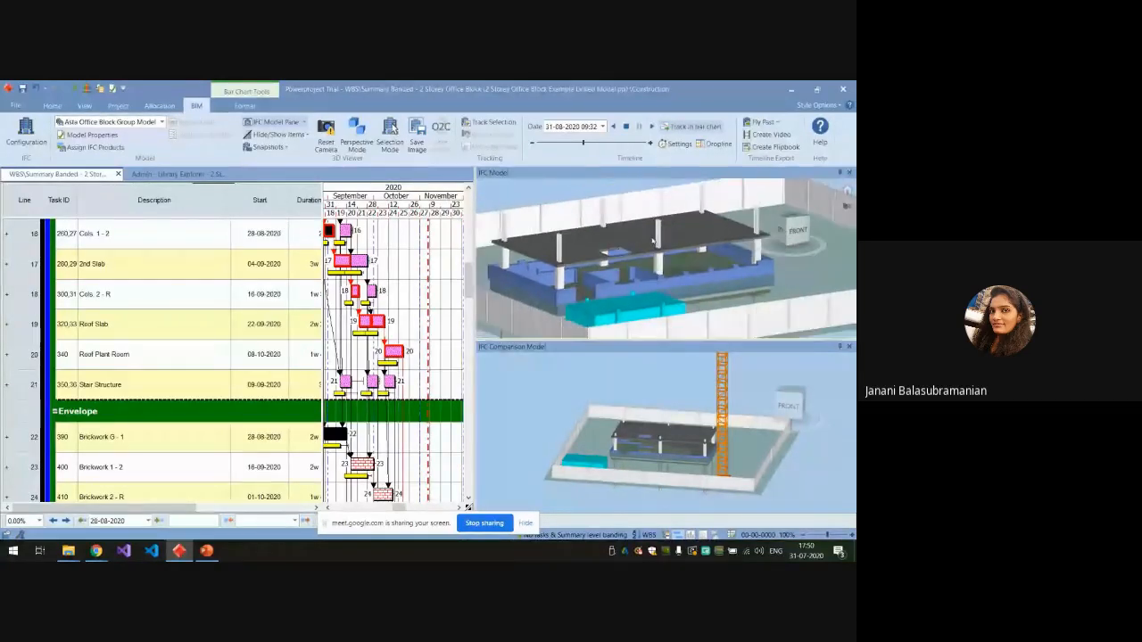
{"action": "scroll", "coordinate": [656, 440], "scroll_direction": "up", "scroll_amount": 5}
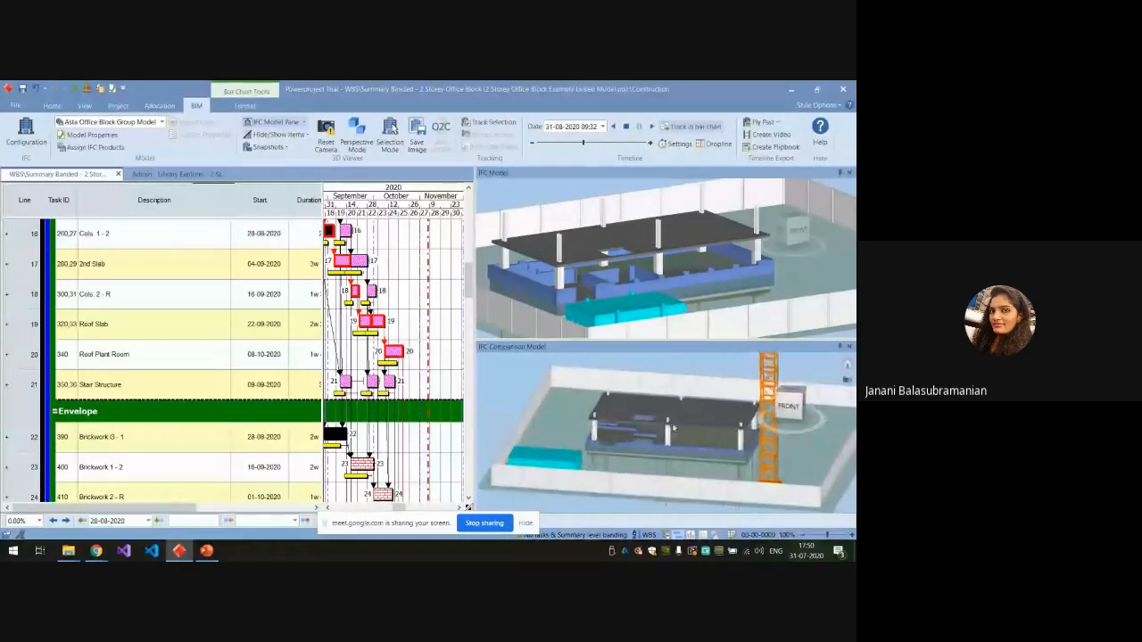
{"action": "scroll", "coordinate": [656, 440], "scroll_direction": "down", "scroll_amount": 3}
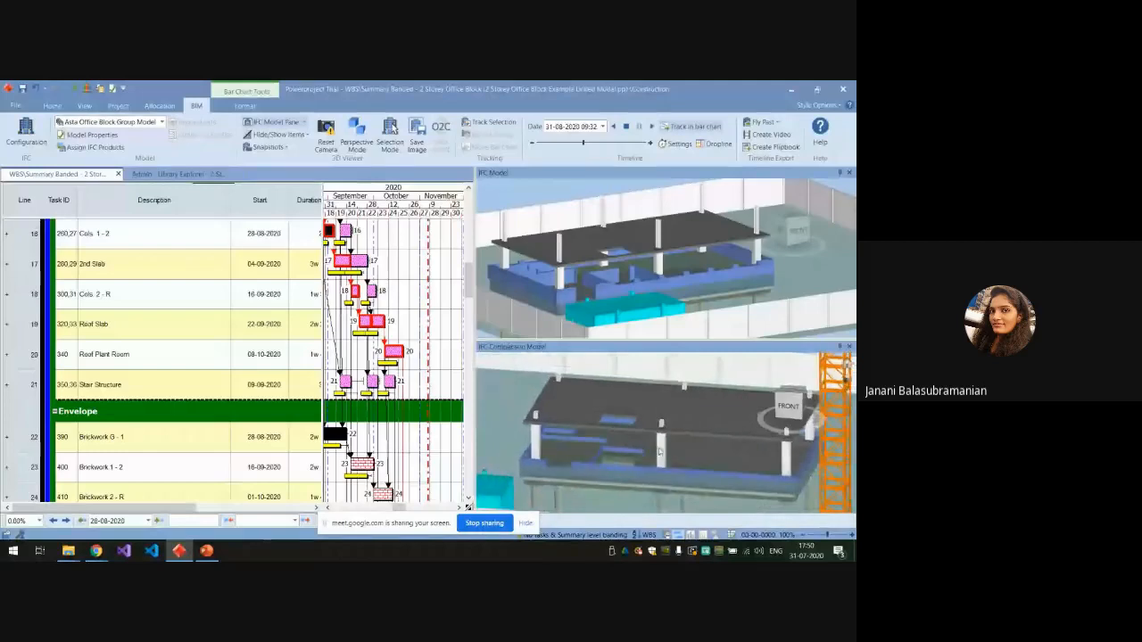
{"action": "scroll", "coordinate": [622, 454], "scroll_direction": "up", "scroll_amount": 2}
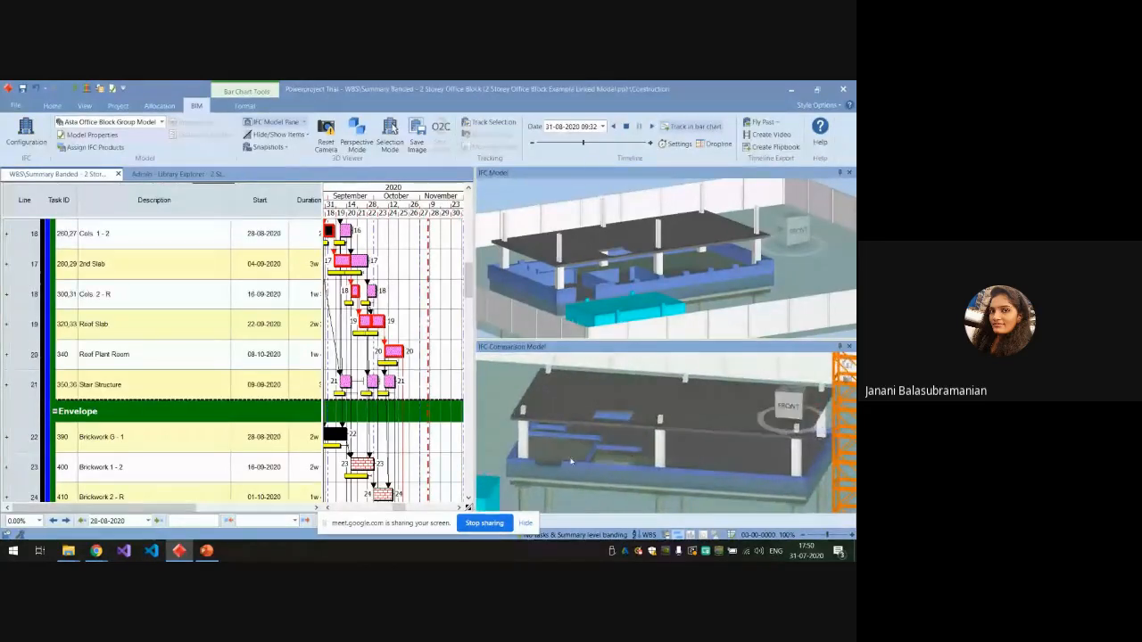
{"action": "scroll", "coordinate": [620, 462], "scroll_direction": "down", "scroll_amount": 2}
{"action": "scroll", "coordinate": [651, 411], "scroll_direction": "up", "scroll_amount": 2}
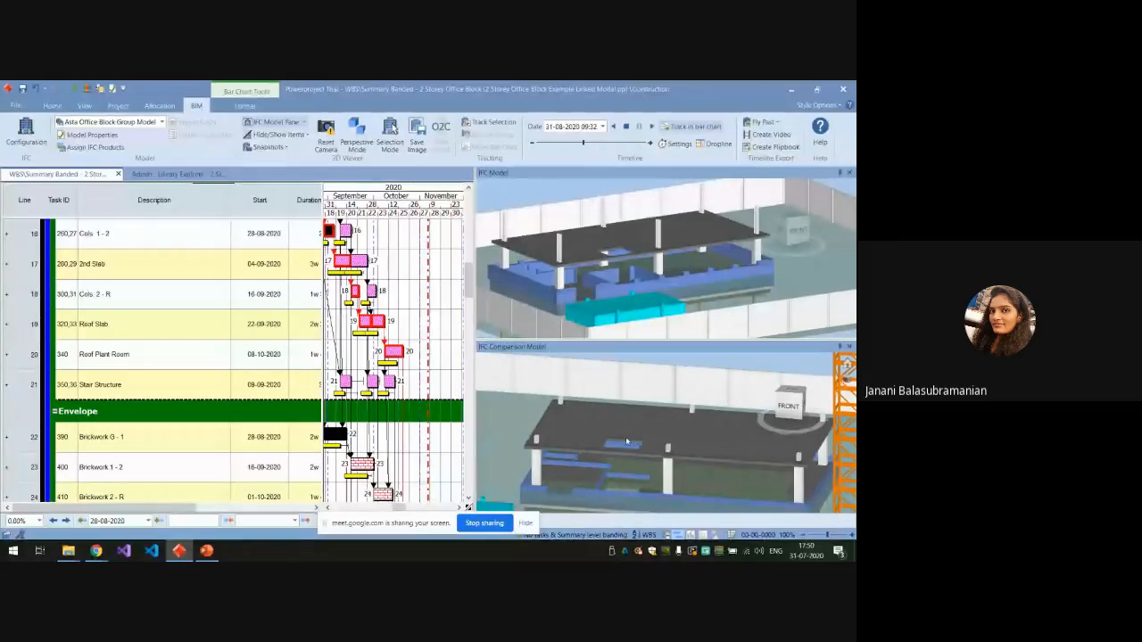
{"action": "scroll", "coordinate": [622, 441], "scroll_direction": "down", "scroll_amount": 3}
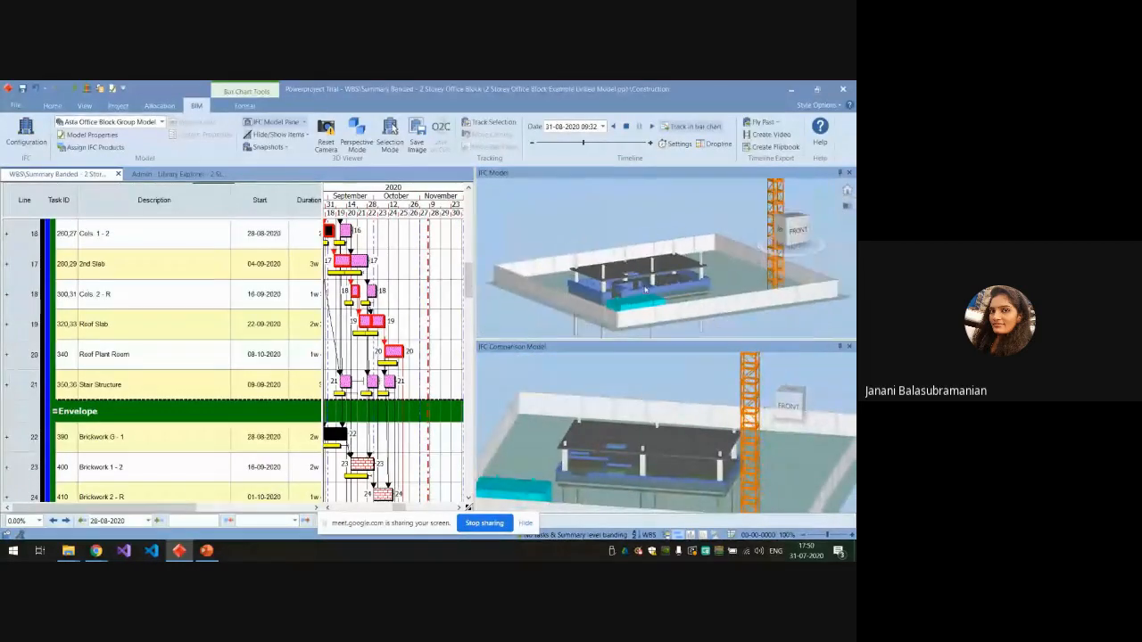
{"action": "scroll", "coordinate": [646, 440], "scroll_direction": "down", "scroll_amount": 2}
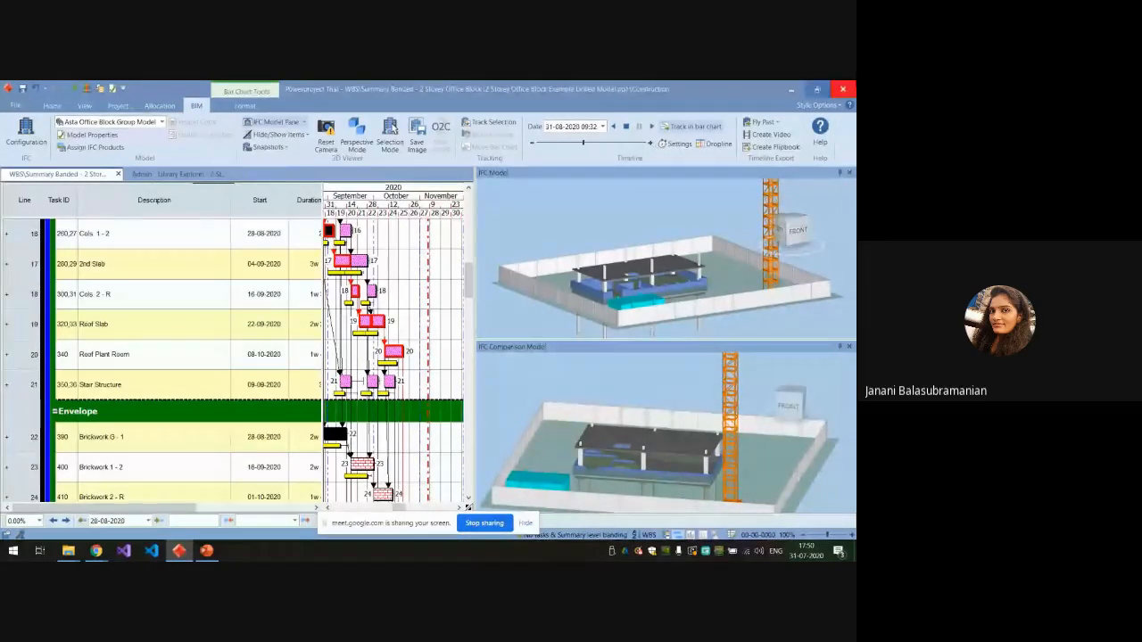
{"action": "left_click", "coordinate": [277, 148]}
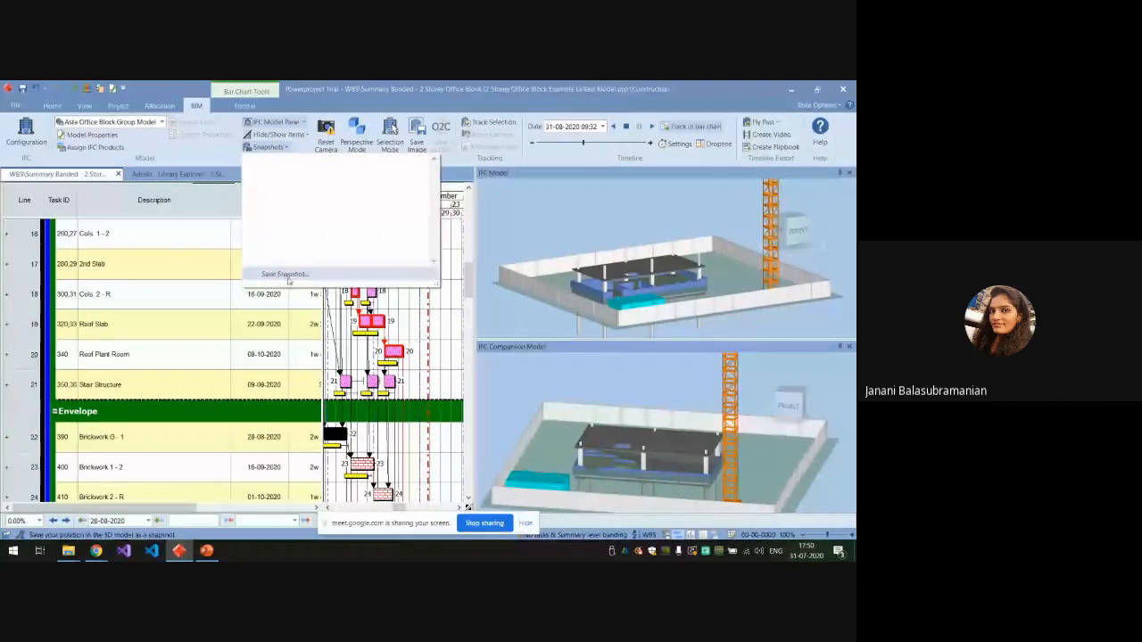
{"action": "left_click", "coordinate": [259, 421]}
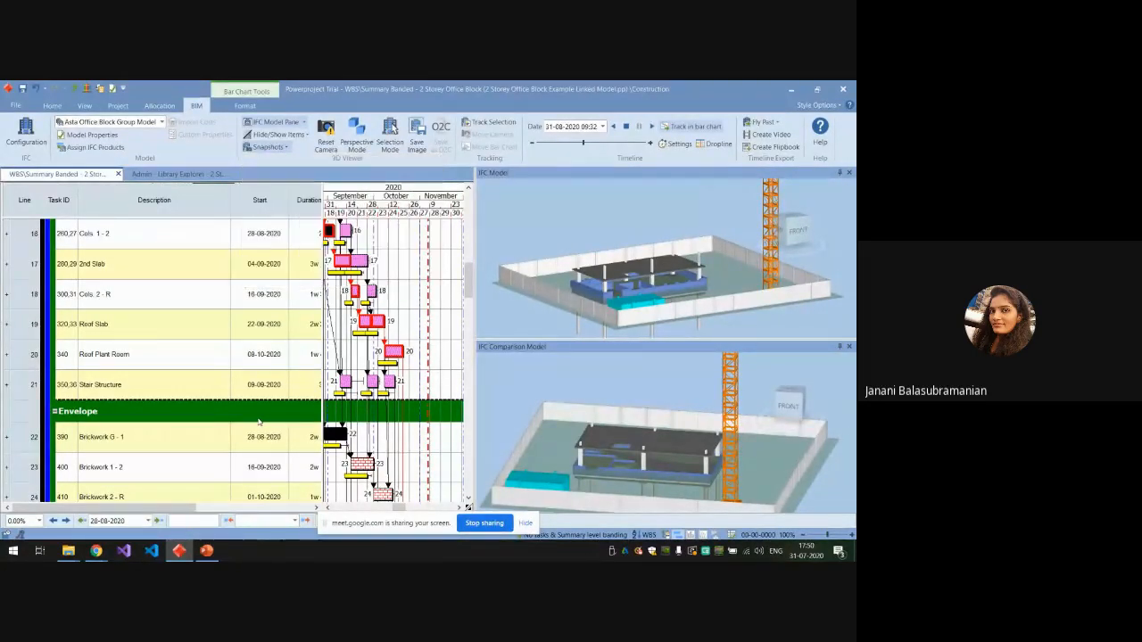